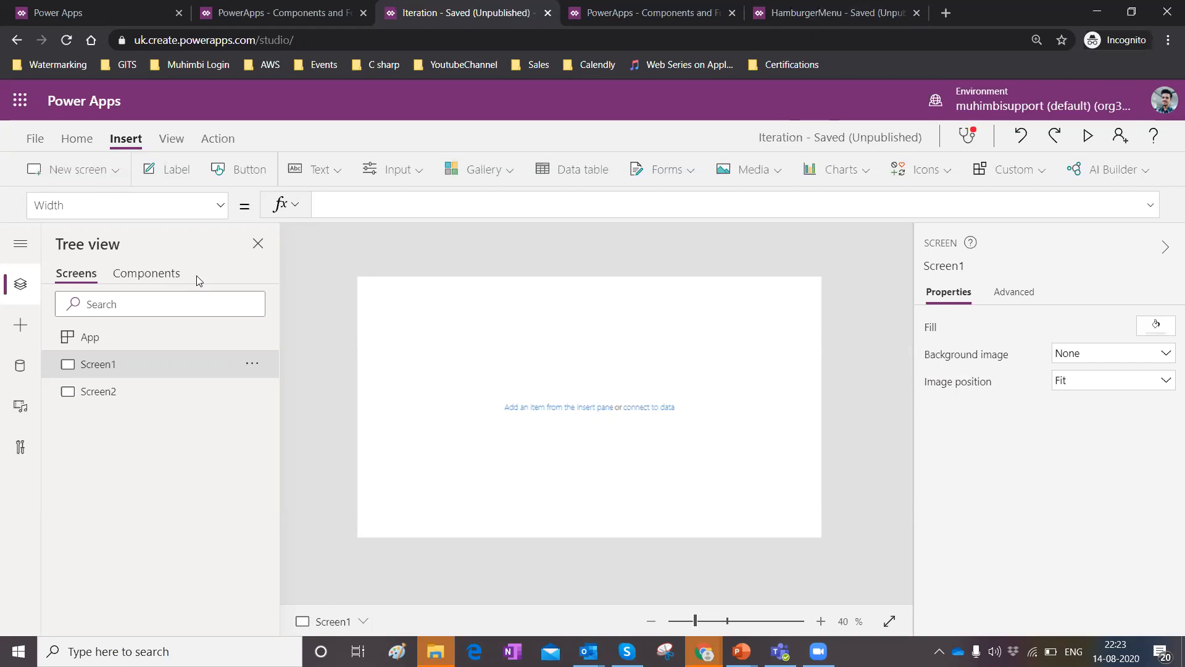
Examine the app's advanced settings for the Components preview feature, then return to the editor.
click(35, 139)
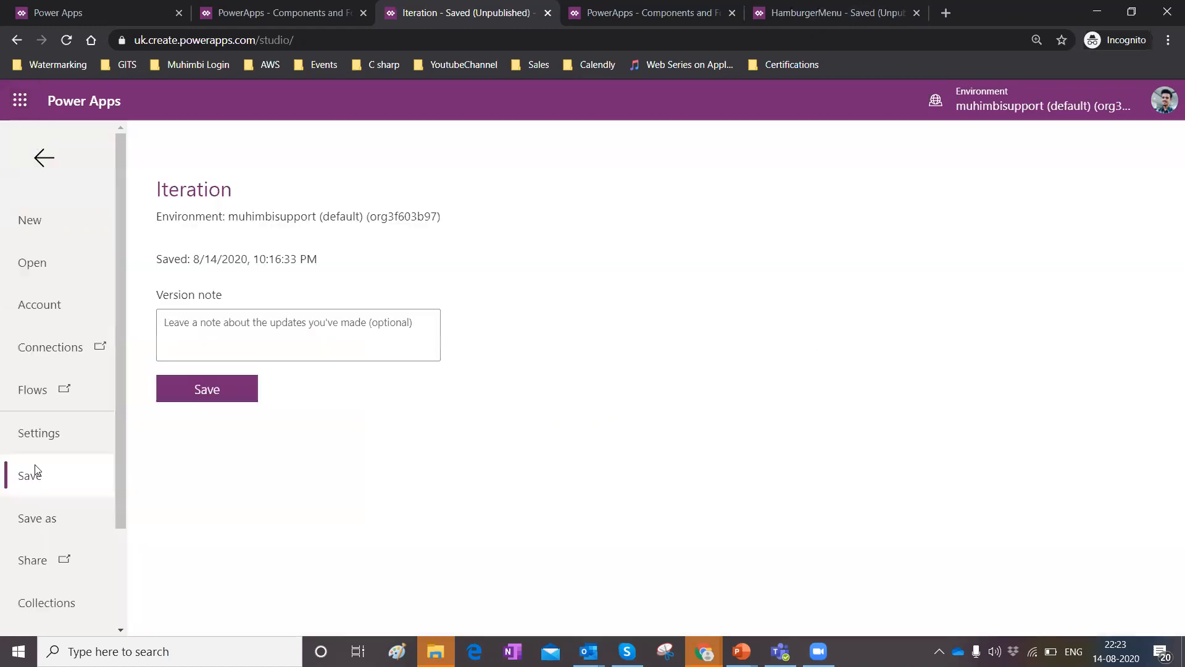
click(23, 443)
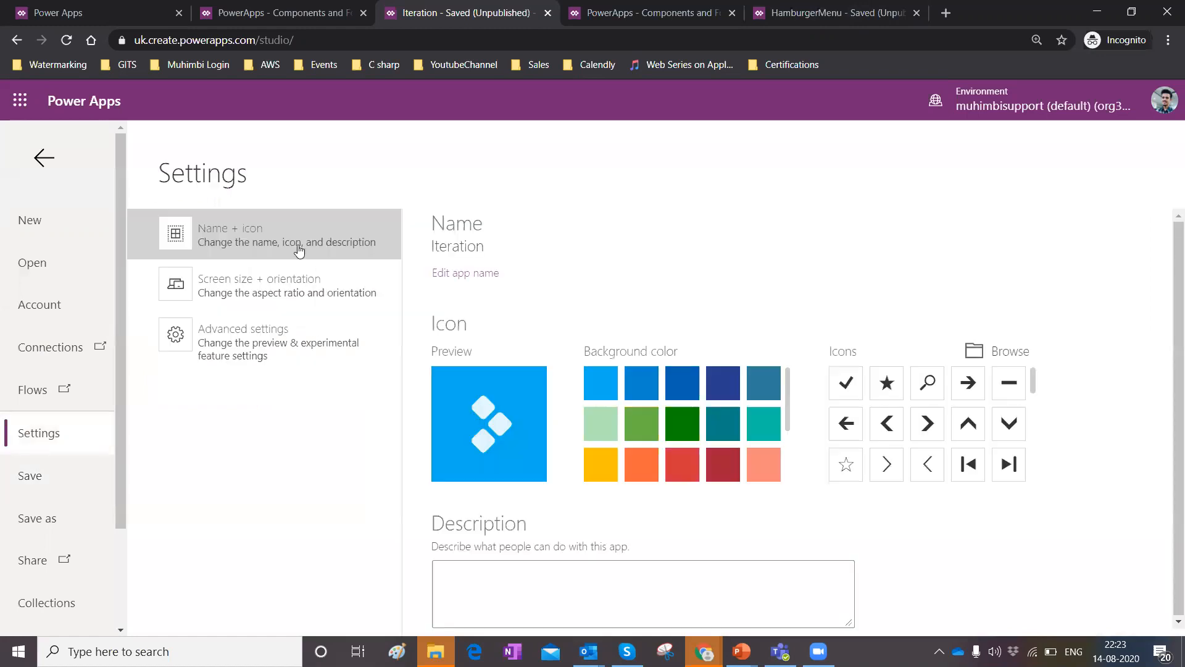
click(258, 349)
scroll(571, 287, down, 5)
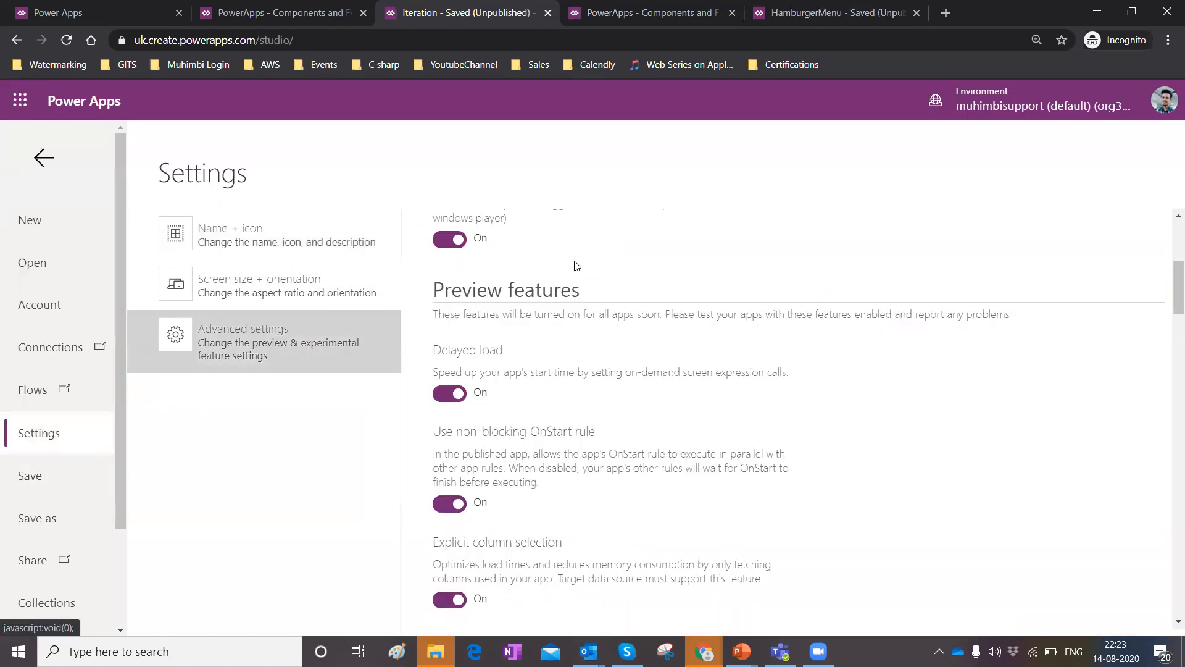
scroll(573, 272, down, 8)
scroll(501, 309, down, 5)
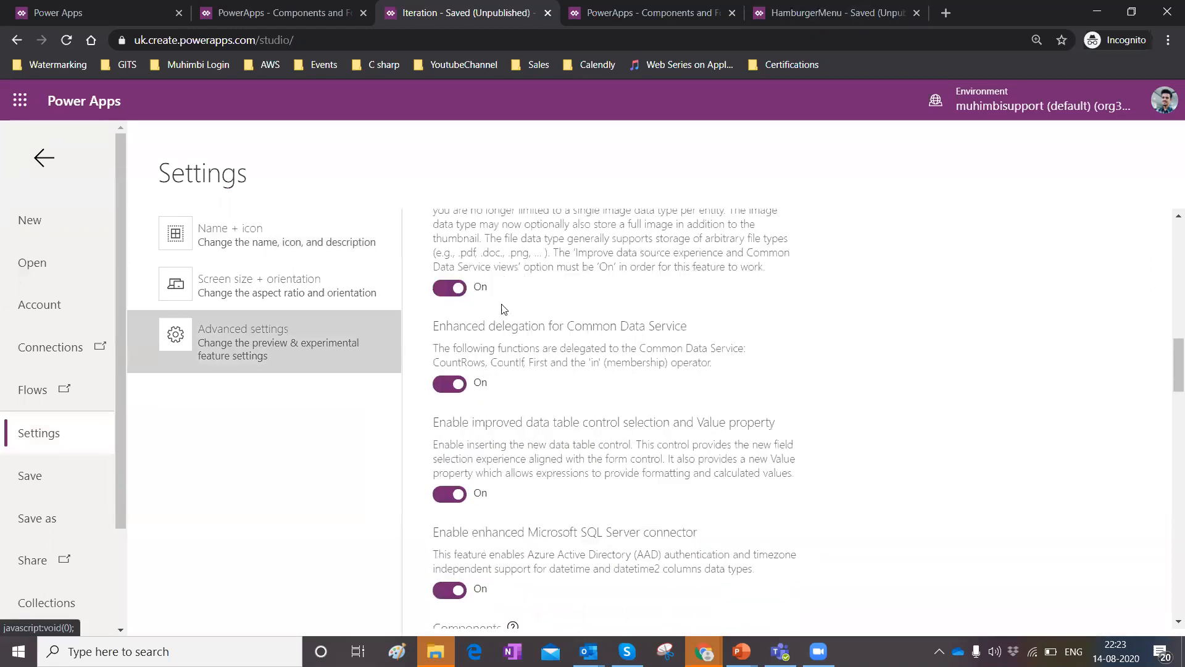
scroll(505, 304, down, 3)
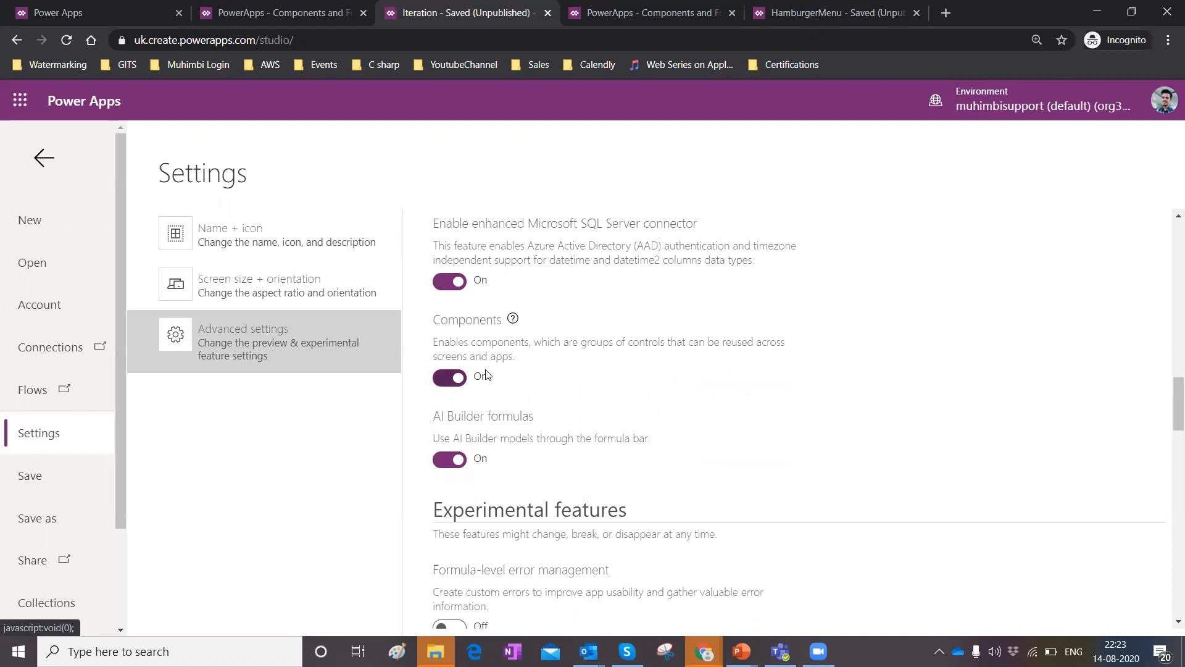
scroll(506, 303, down, 1)
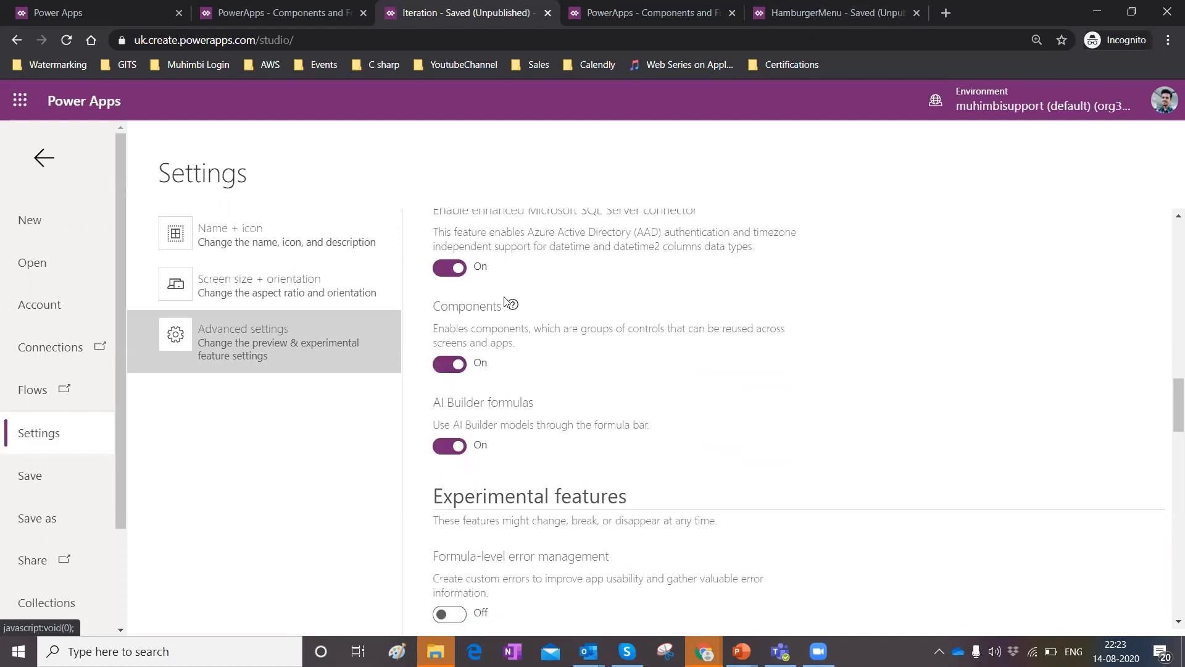
scroll(545, 405, down, 2)
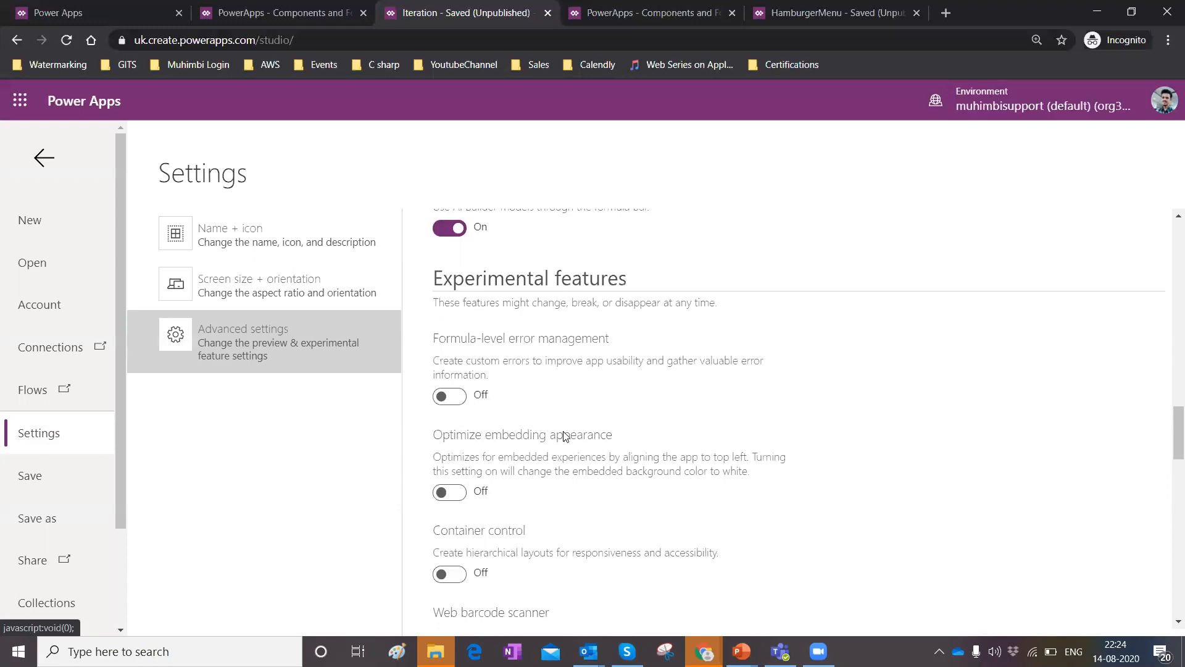
scroll(518, 411, up, 15)
scroll(513, 357, up, 10)
scroll(523, 406, down, 4)
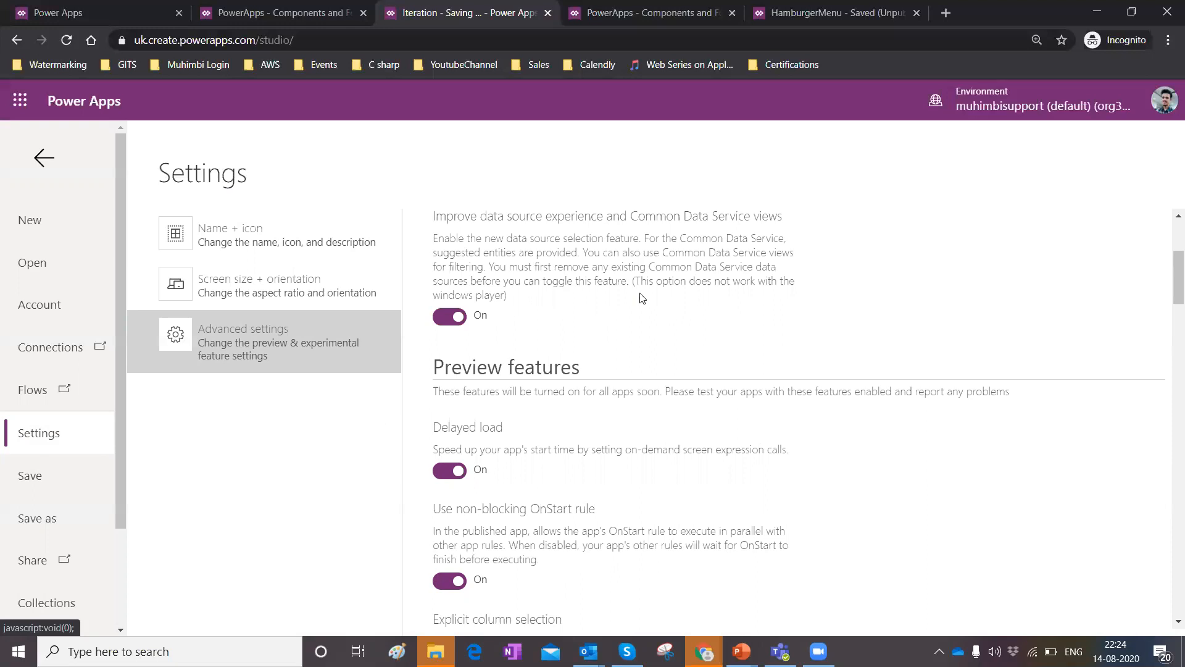
click(38, 162)
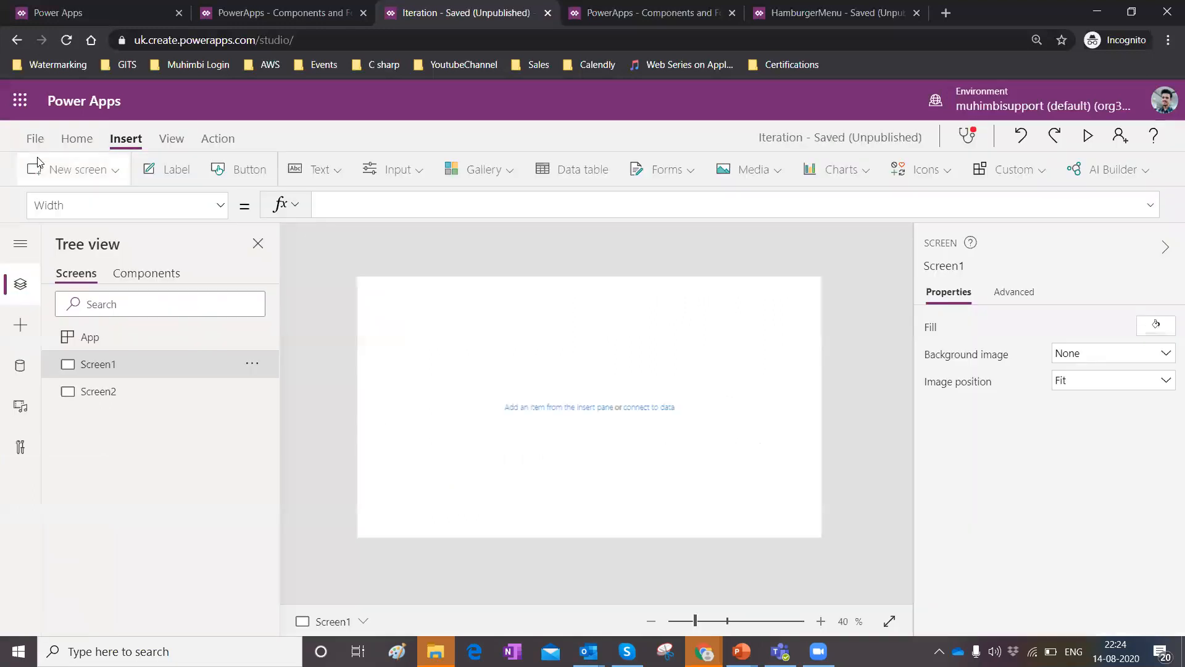
Create a new component in the app's component list.
click(178, 278)
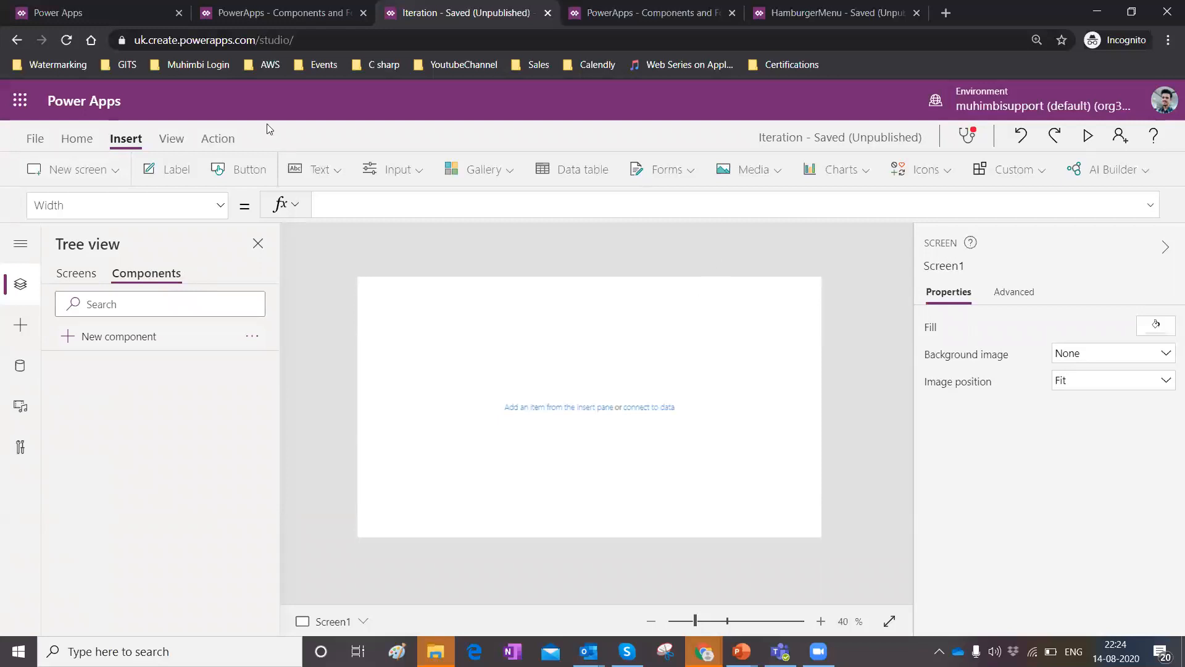
click(220, 207)
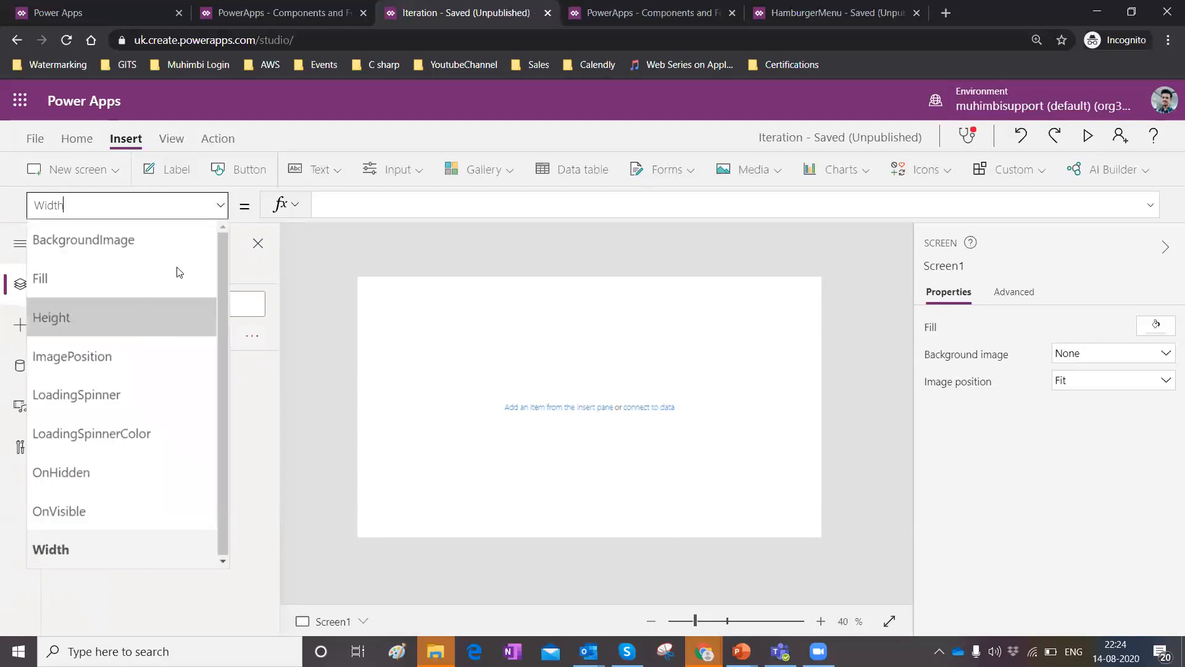
key(Escape)
click(107, 340)
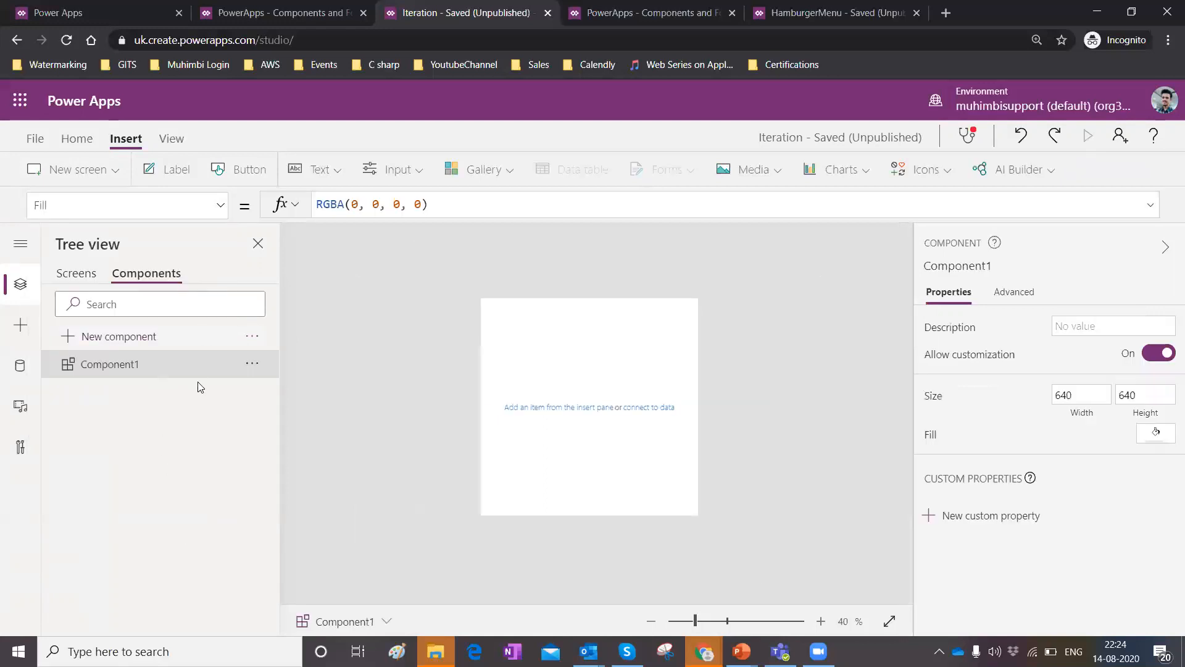
Rename the new component to GlobalHeader.
click(249, 368)
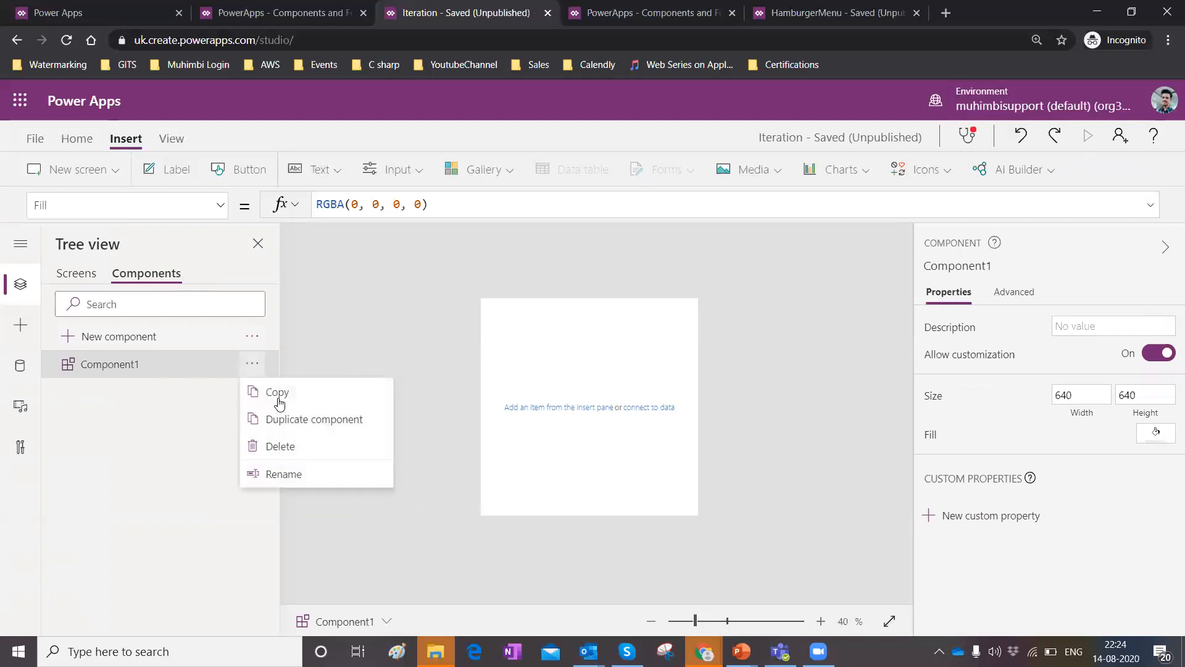
click(296, 479)
text(GlobalHeader)
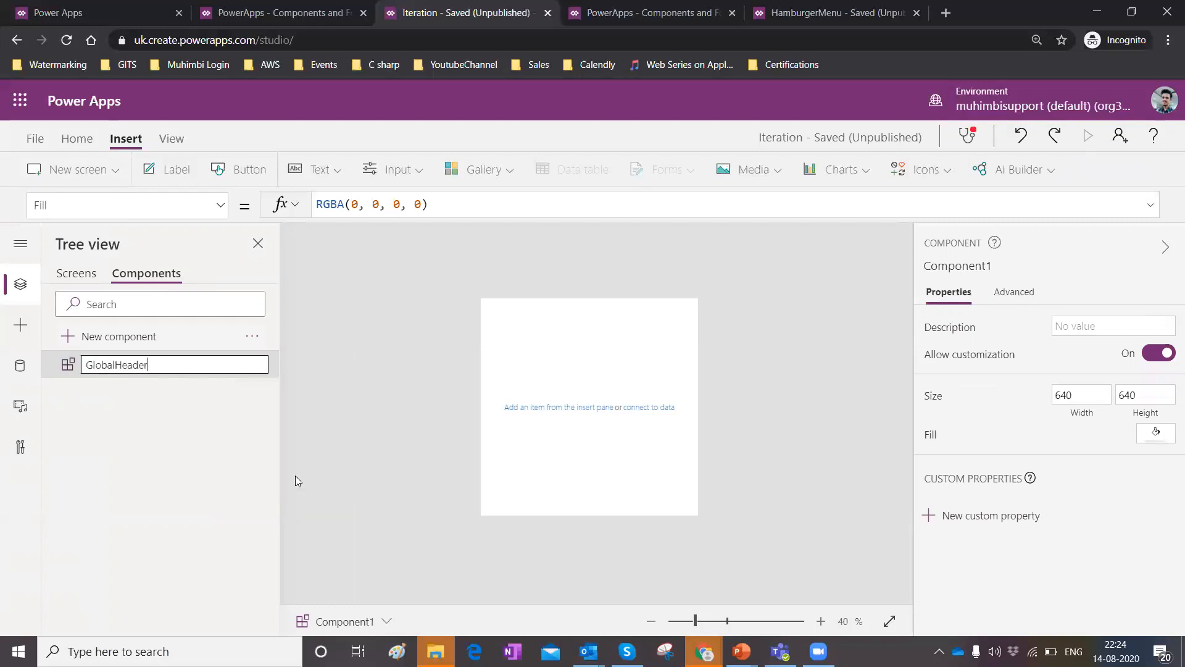
click(460, 476)
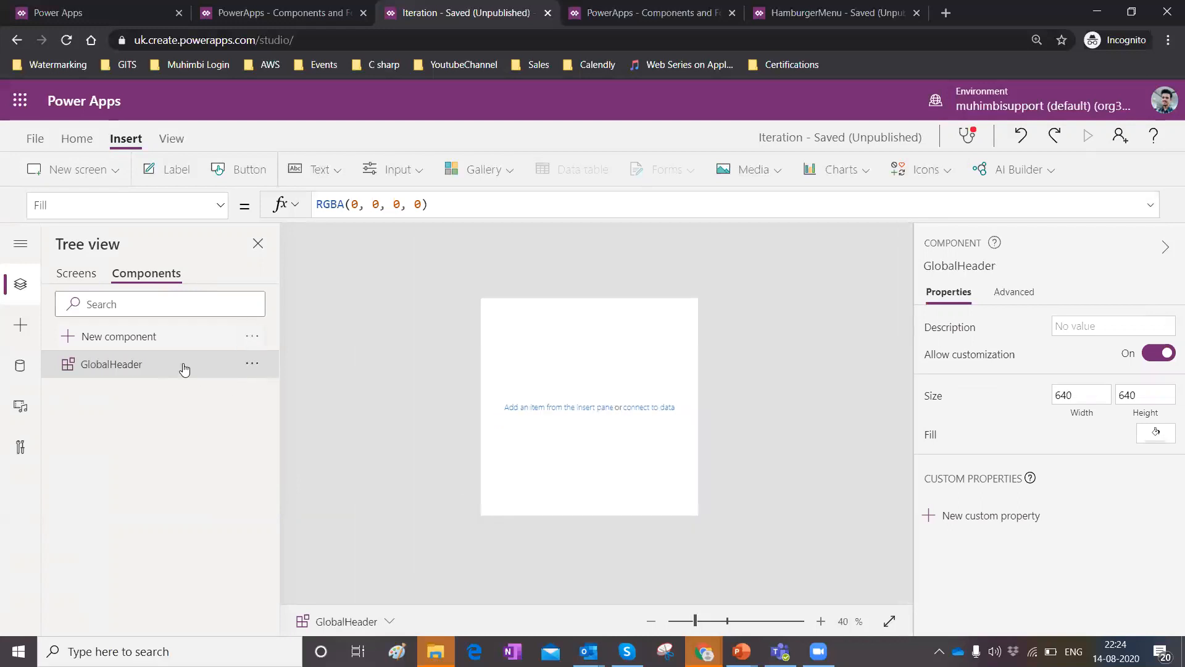
Set the component's Width property to Max(App.Width,App.DesignWidth).
click(218, 208)
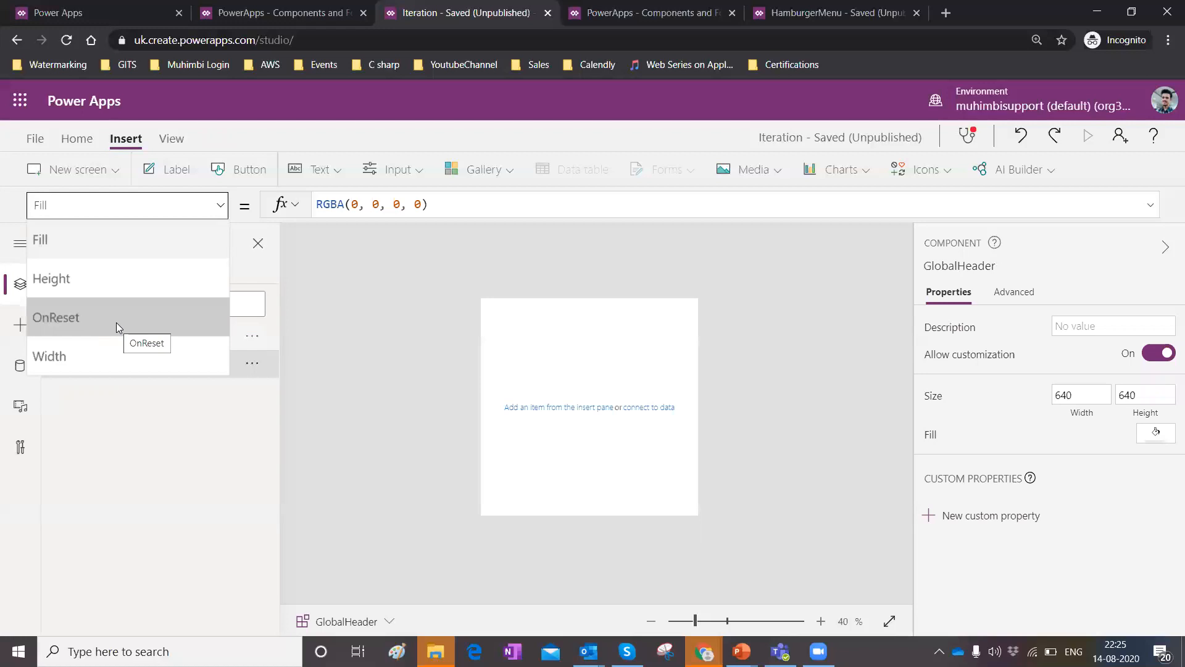
click(152, 488)
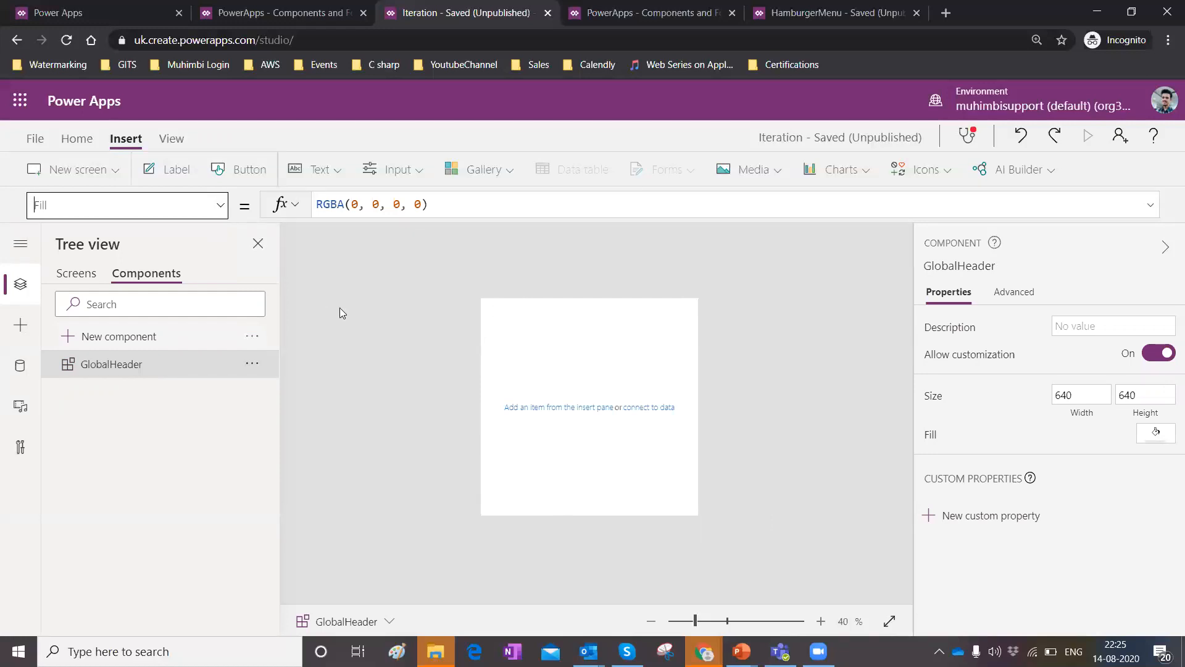
click(217, 213)
click(142, 359)
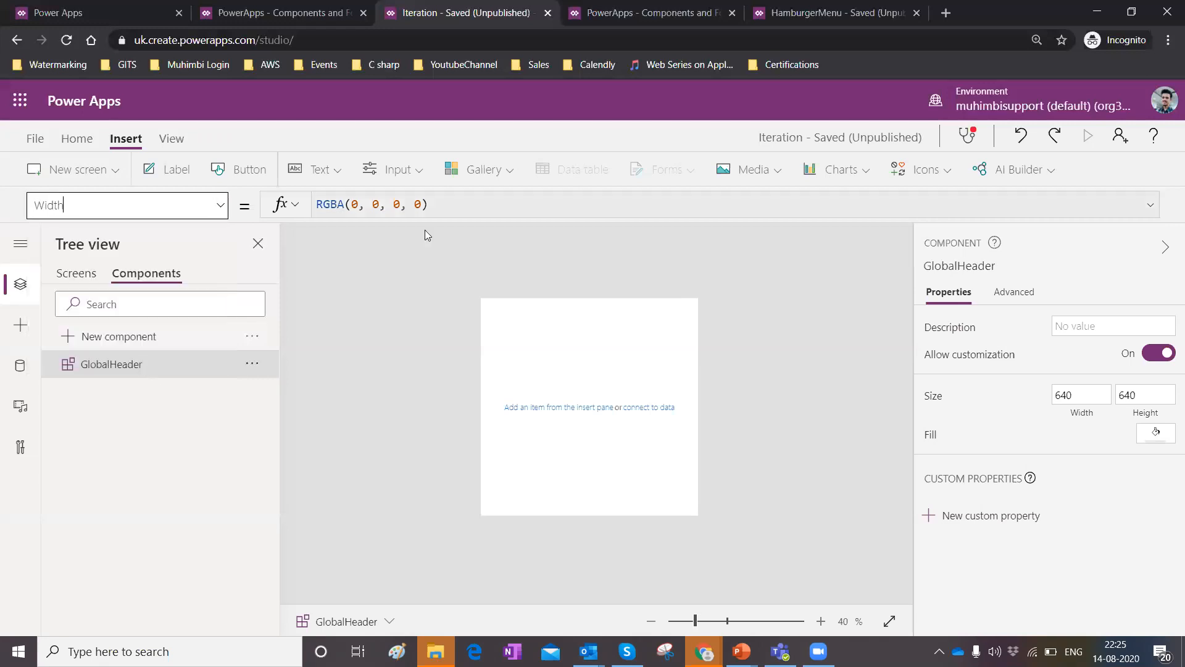
click(431, 211)
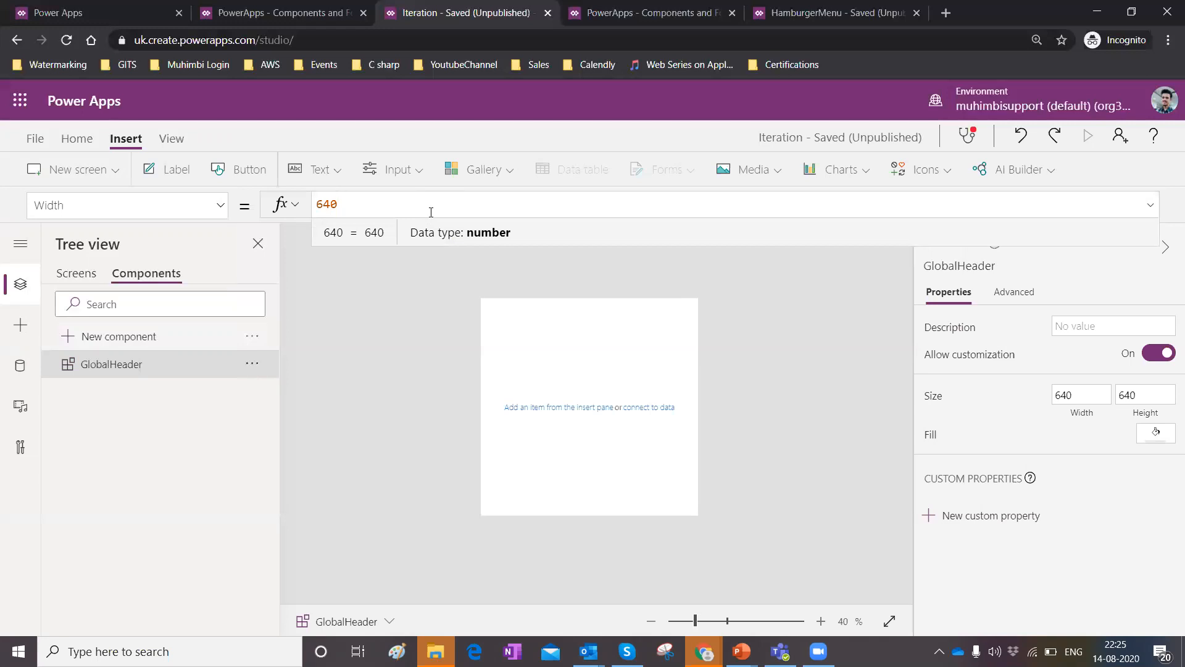
key(BackSpace)
key(BackSpace)
key(BackSpace)
text(Max)
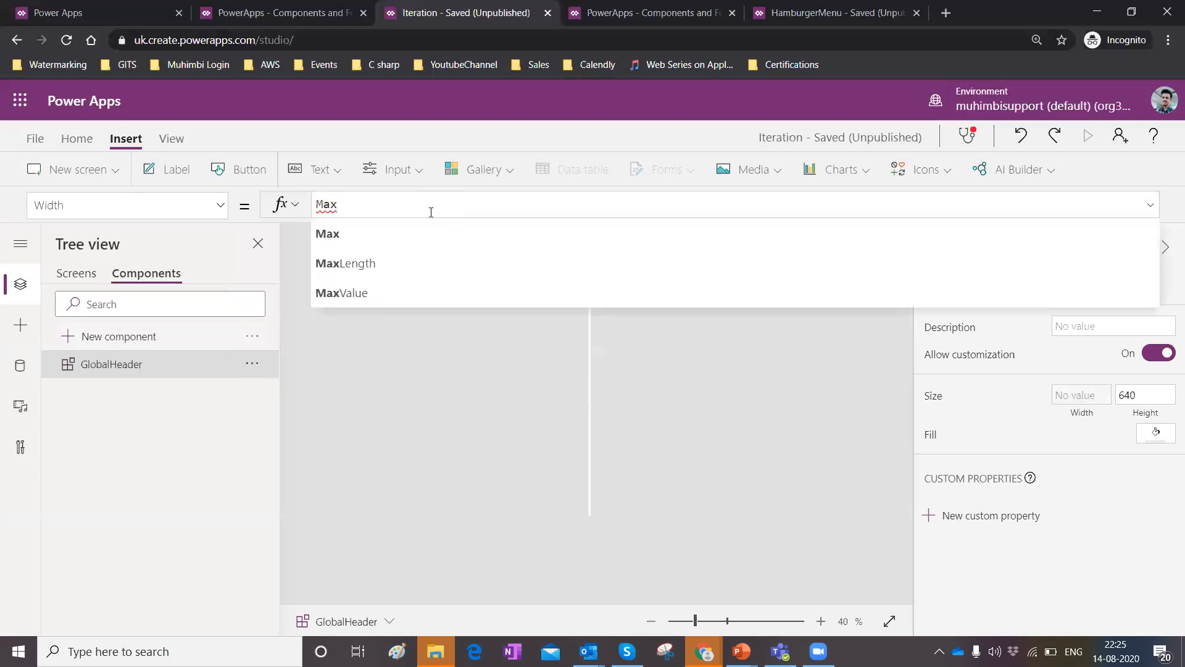
text((App)
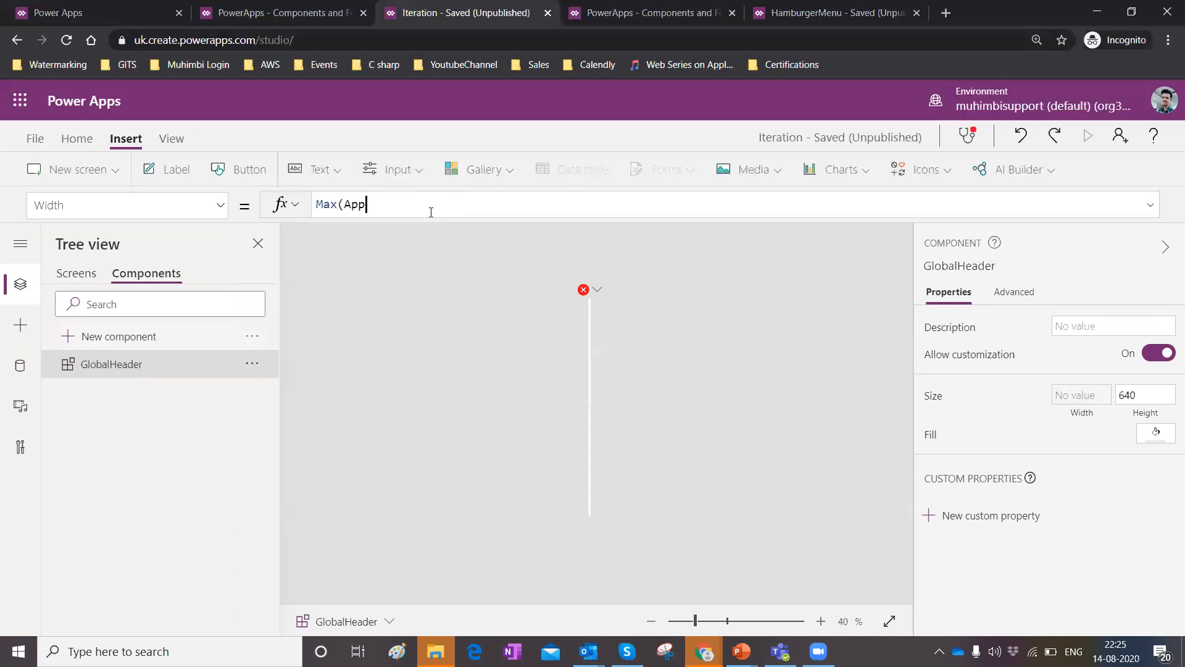
text(.Width,App)
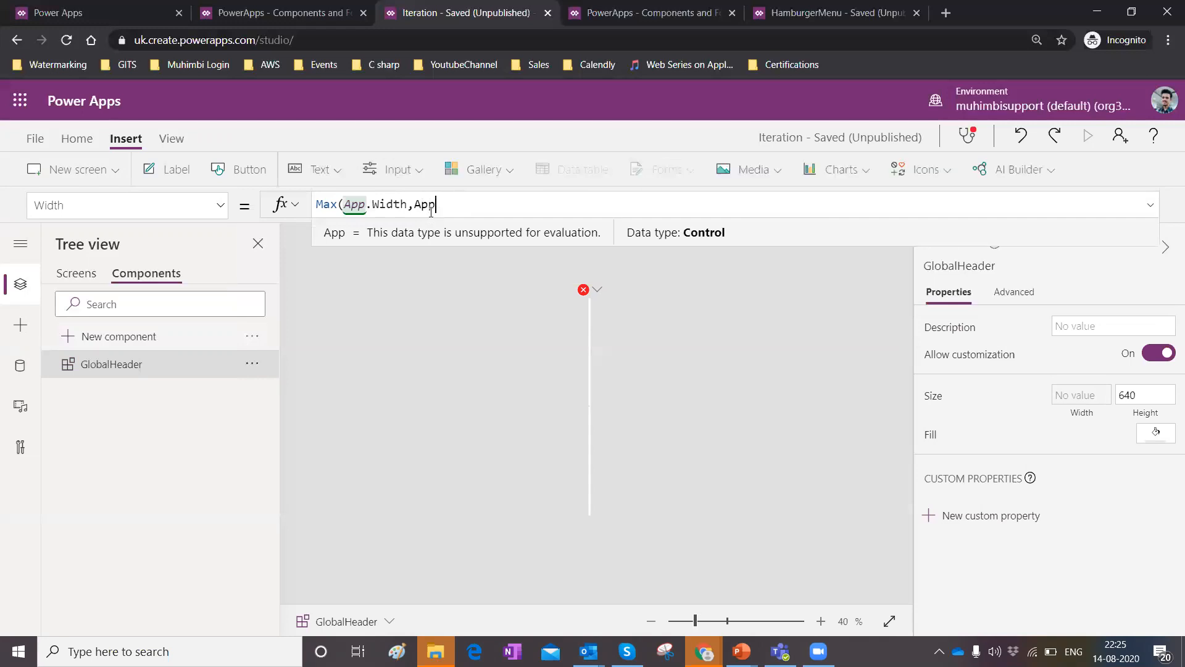
text(.DesignWidth))
click(561, 207)
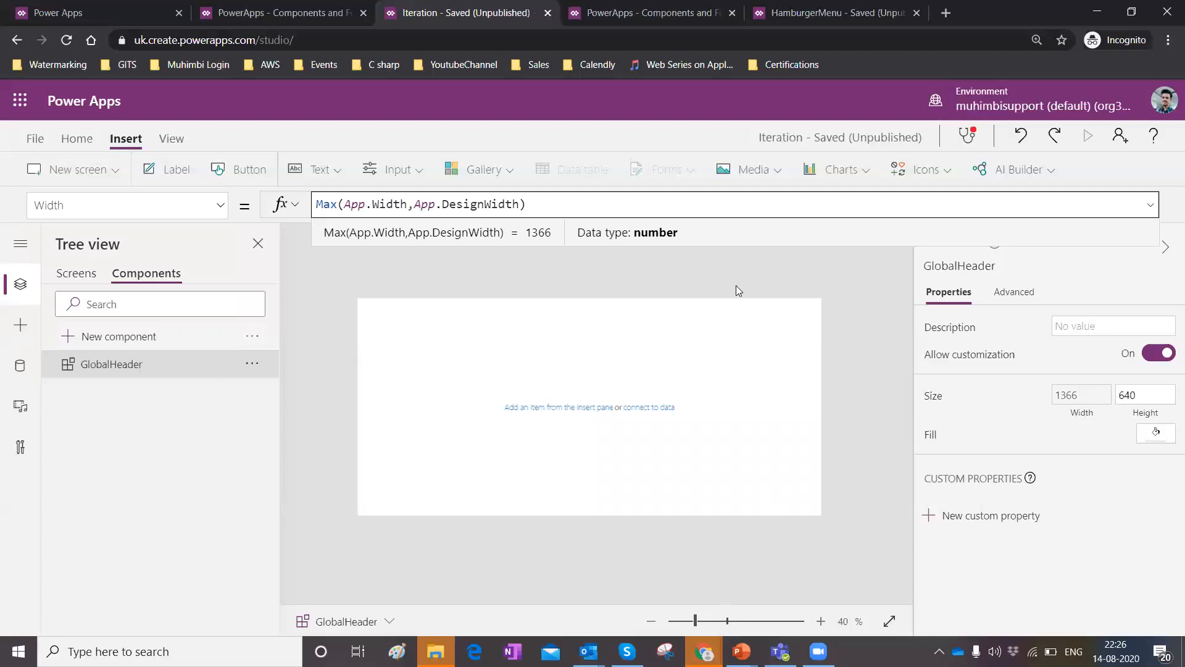
Set the component's Height property to Max(App.Height,App.DesignHeight).
click(220, 205)
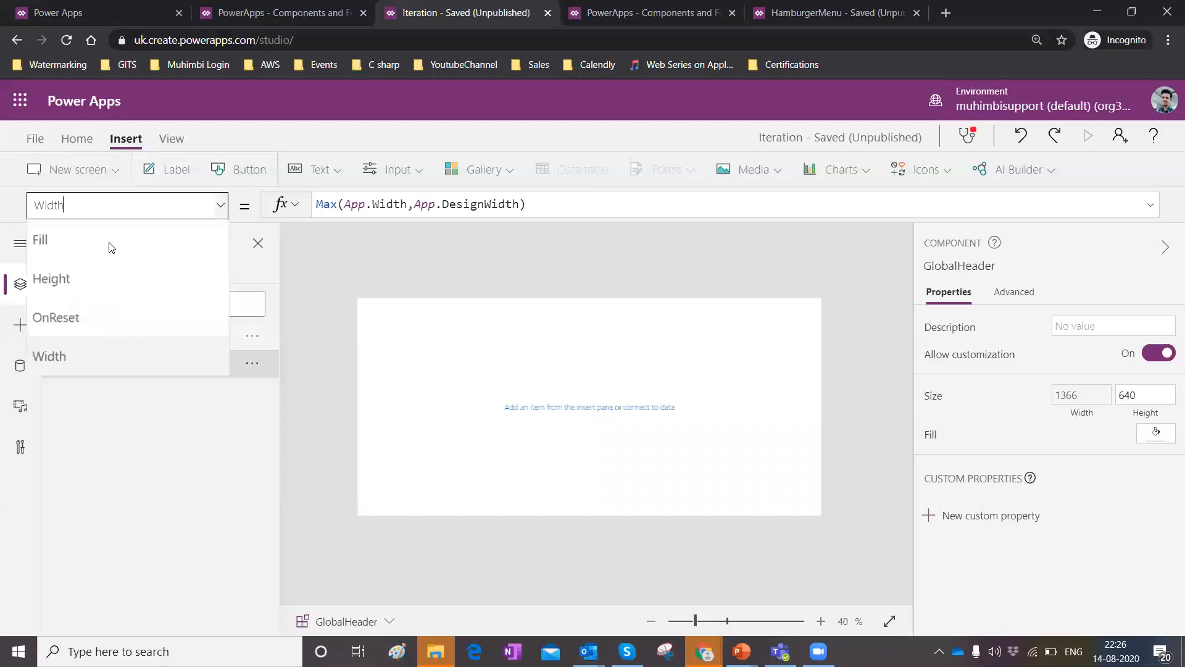
click(97, 283)
click(352, 203)
key(BackSpace)
key(BackSpace)
key(BackSpace)
text(Max()
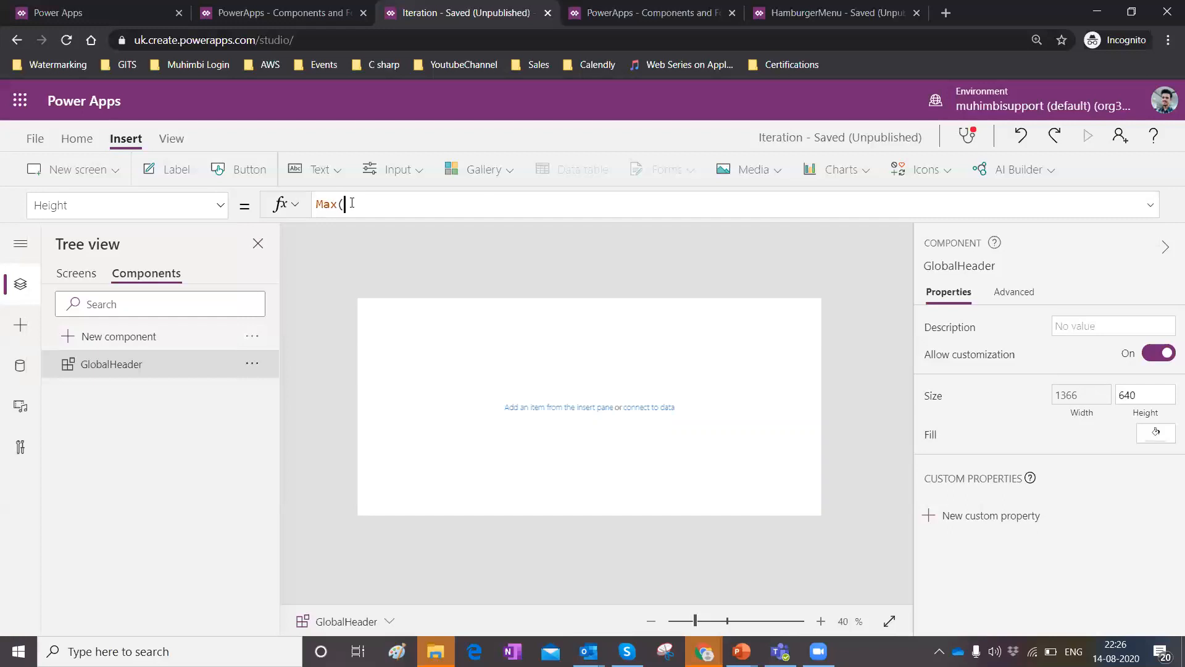
text(App.Height)
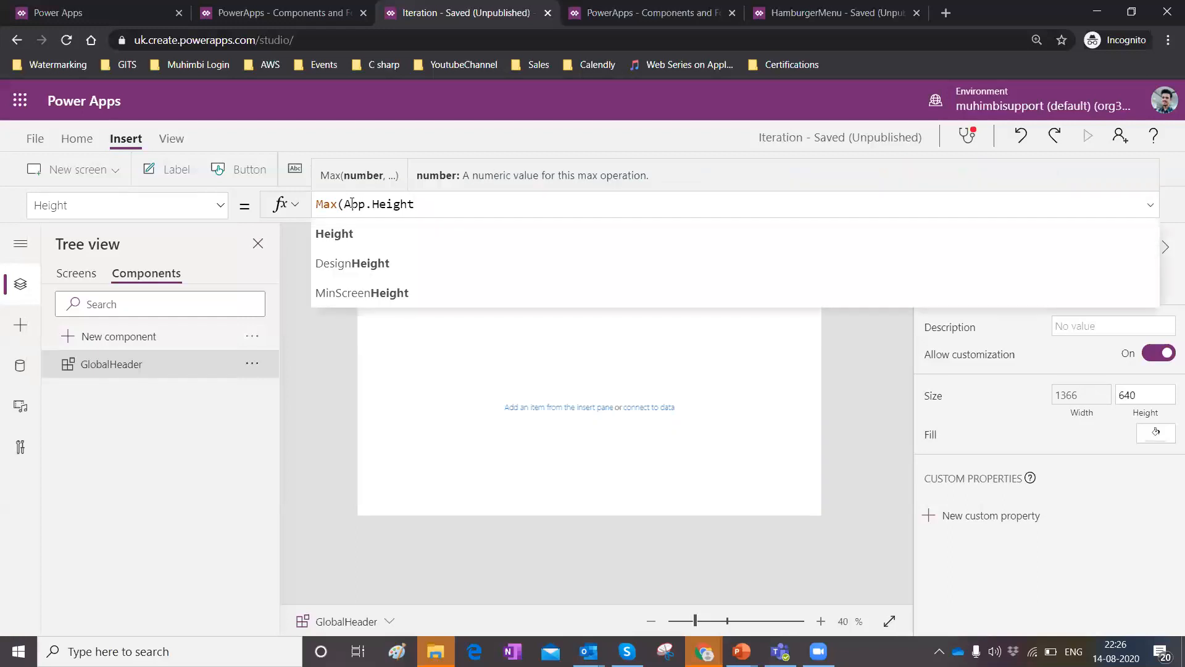
text(,App)
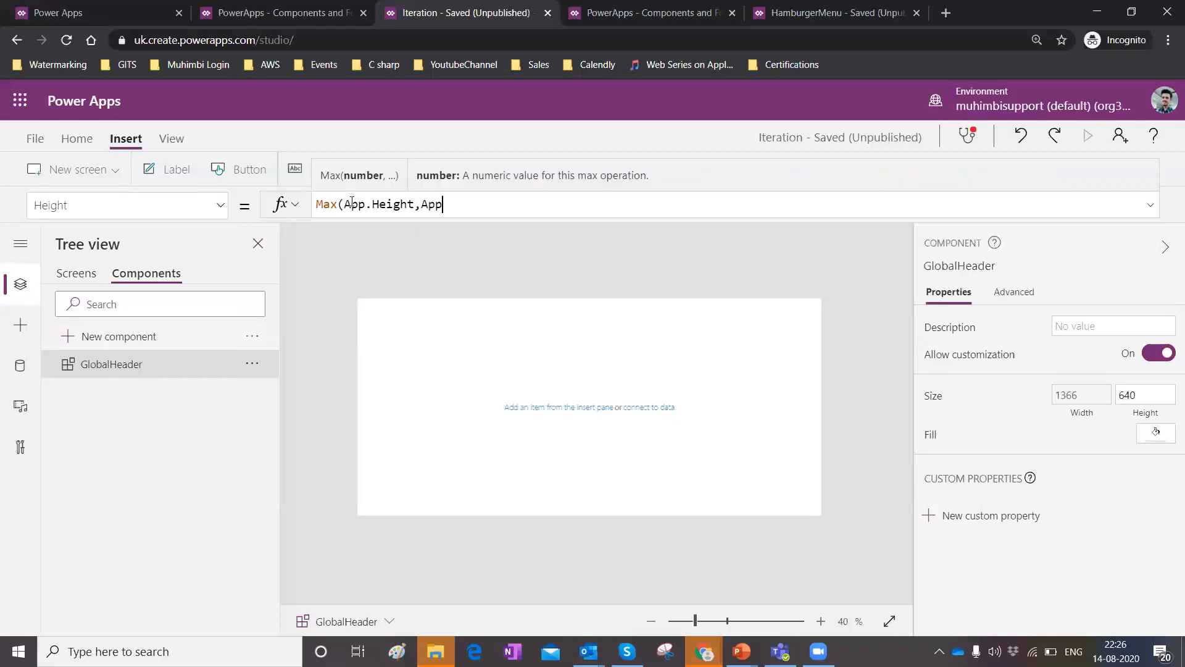
text(.Design)
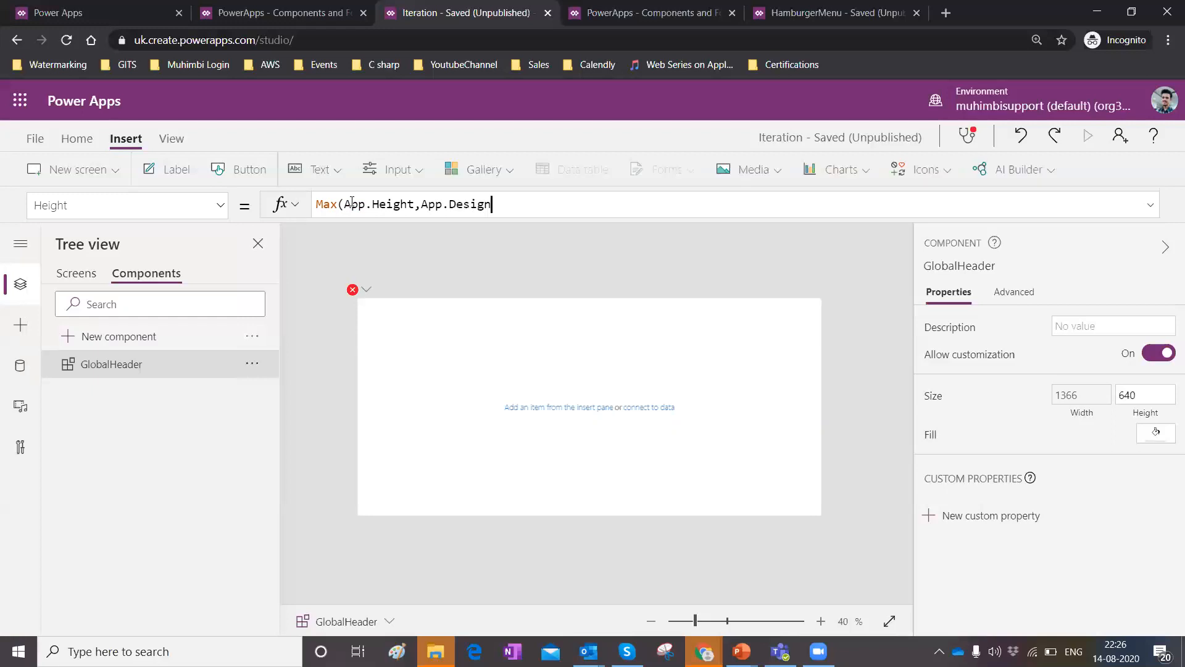
text(Height)
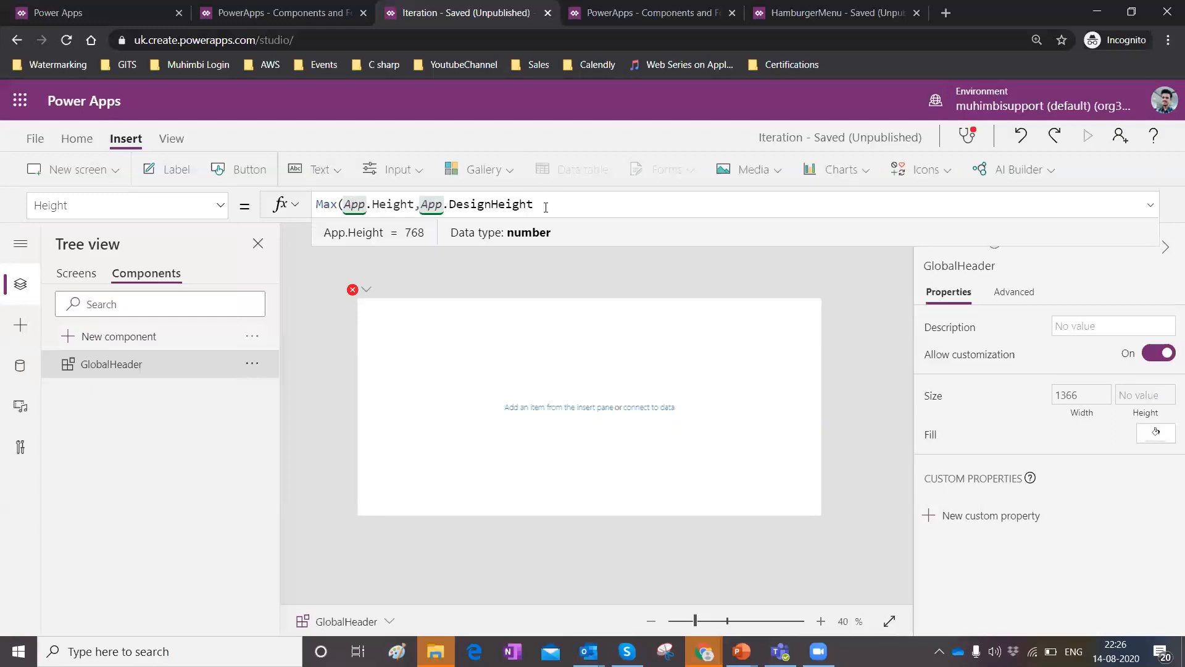
text())
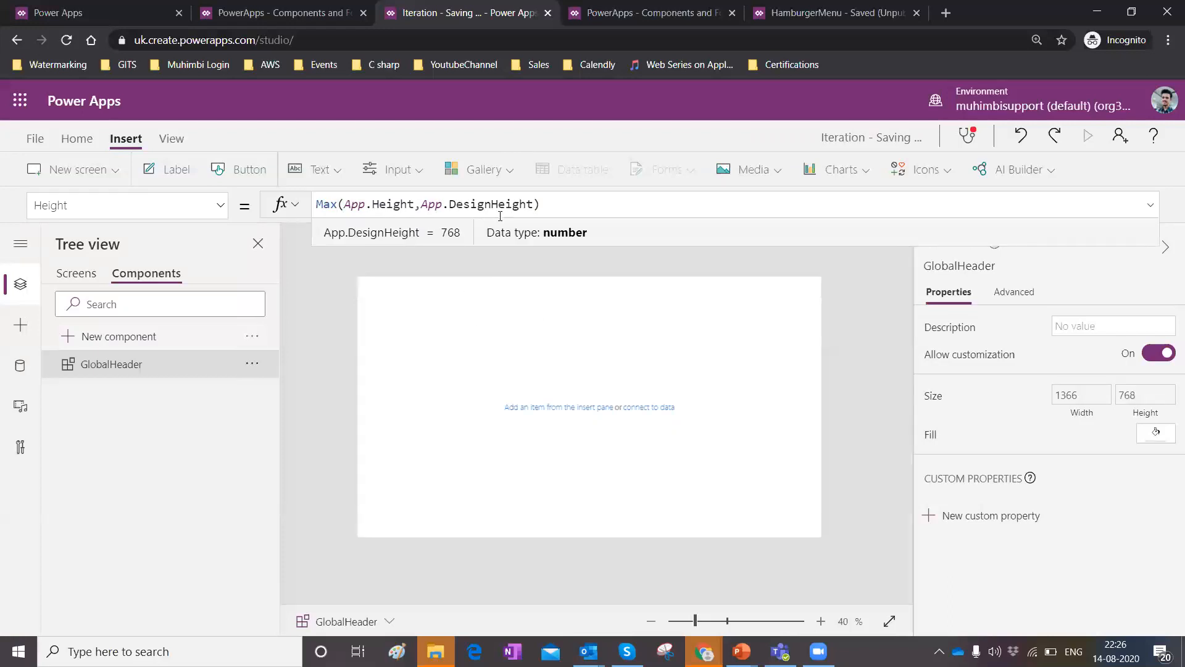
click(551, 318)
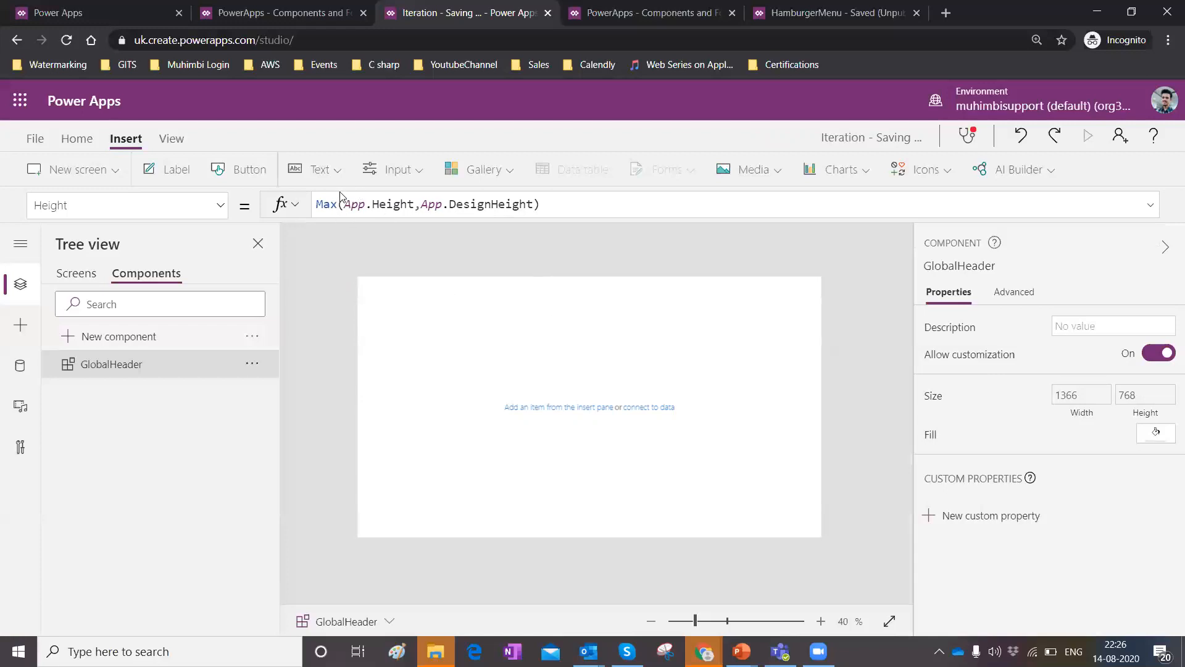
click(72, 283)
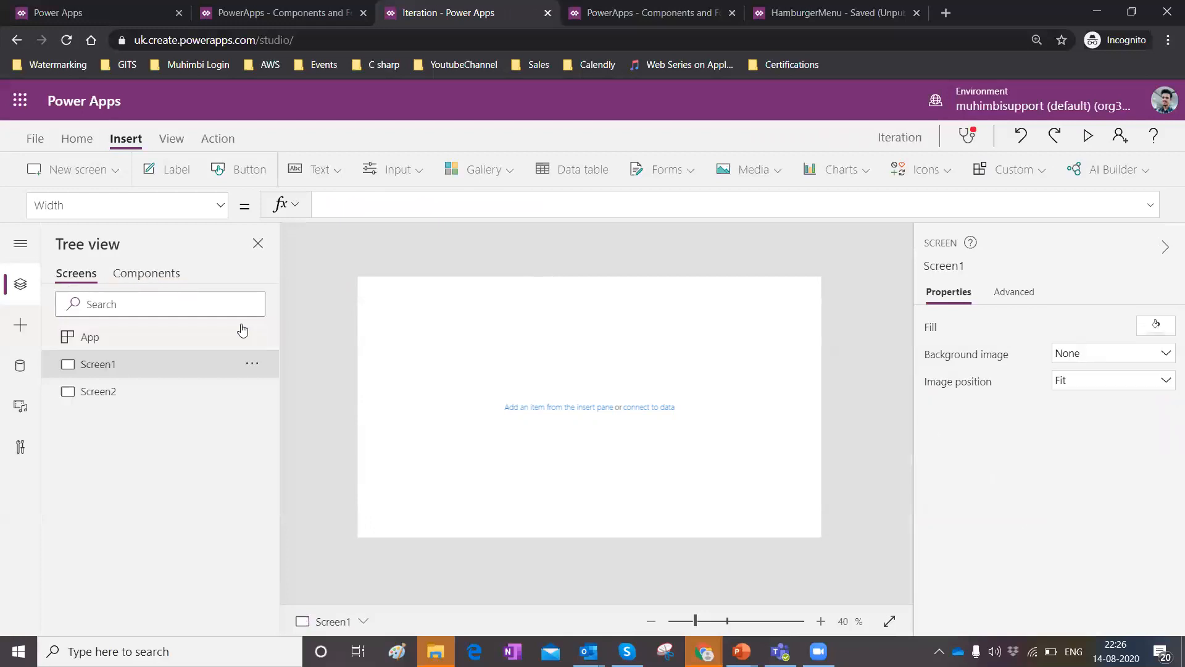
click(154, 273)
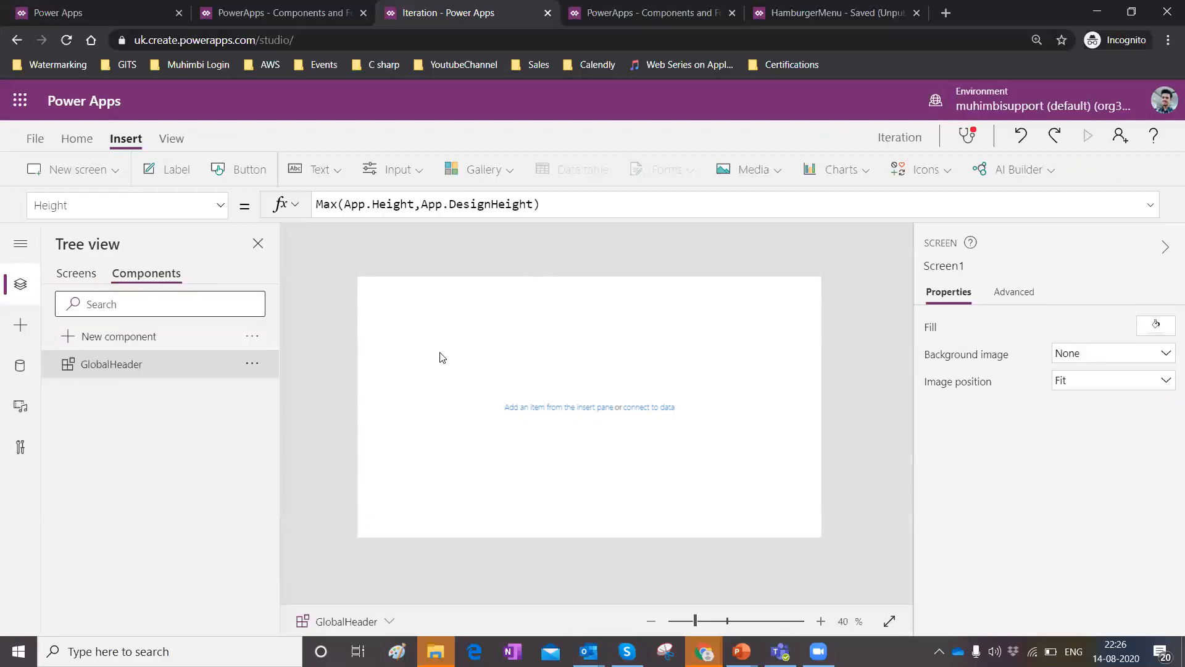
click(65, 273)
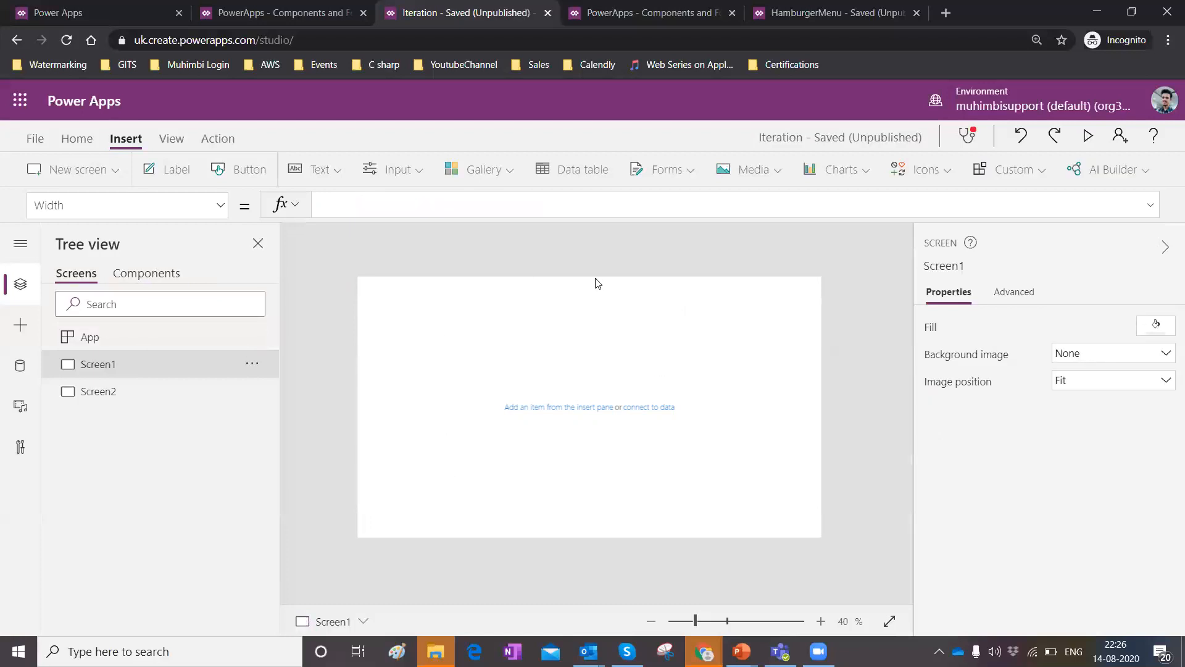
click(164, 276)
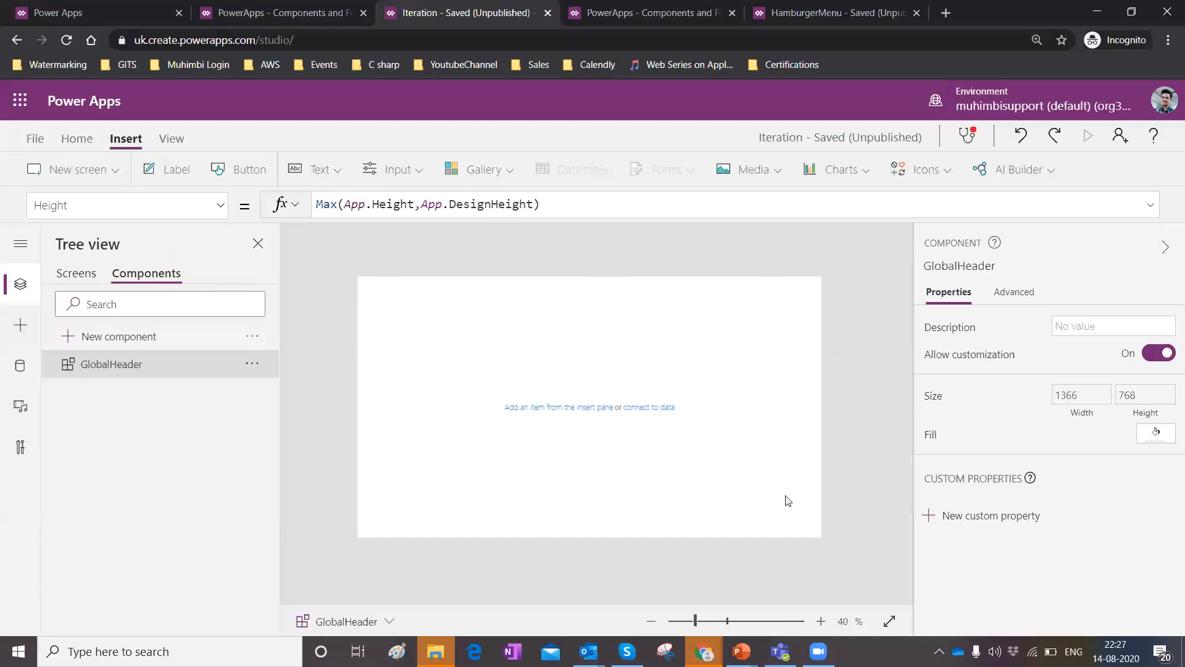
Divide the component's Height formula by 3 so it reads Max(App.Height,App.DesignHeight)/3.
click(555, 207)
text(/3)
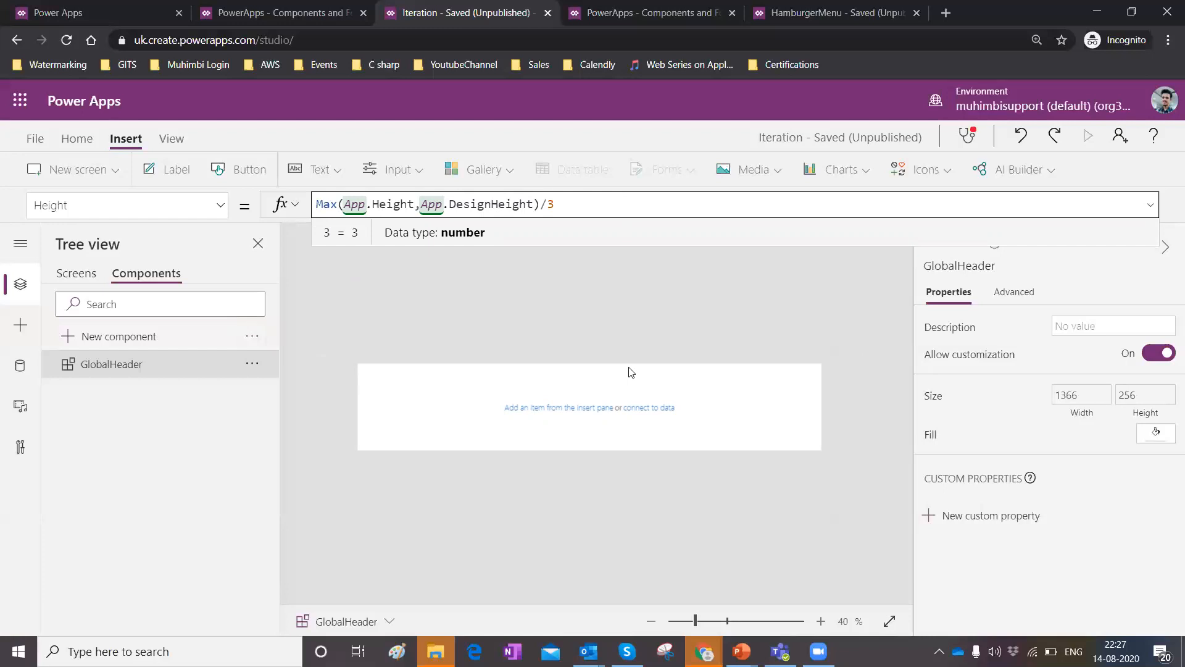
click(757, 412)
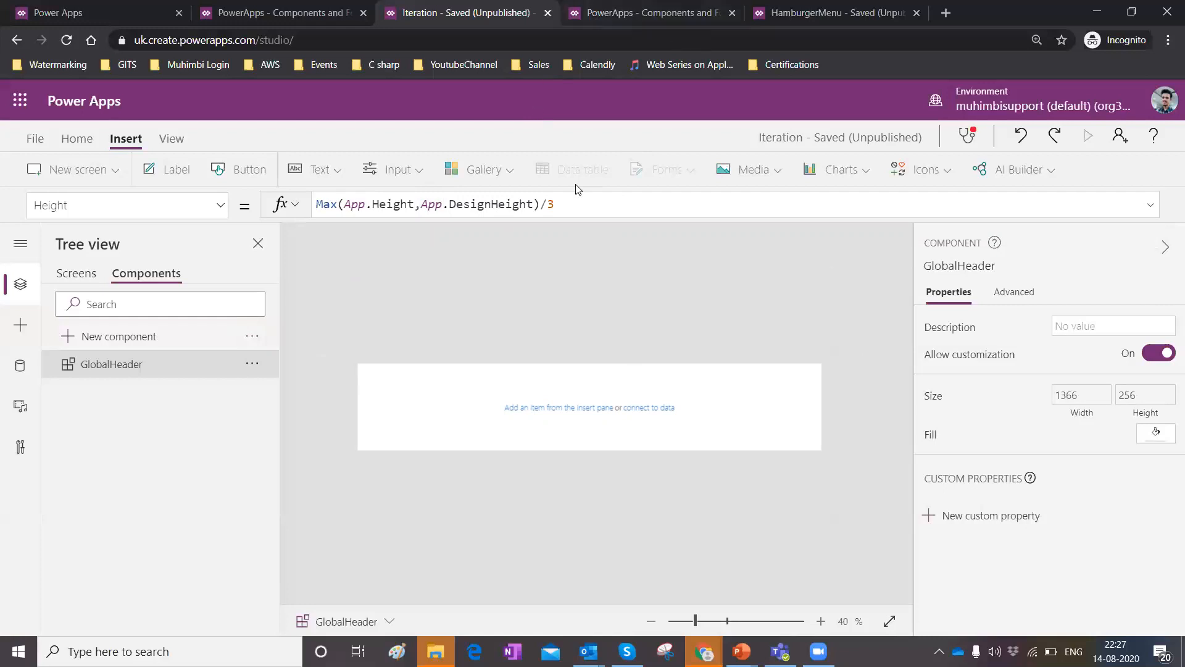
Insert an image into the component, set it to RapidCircleLogo, and resize it to fill the header's left end.
click(779, 170)
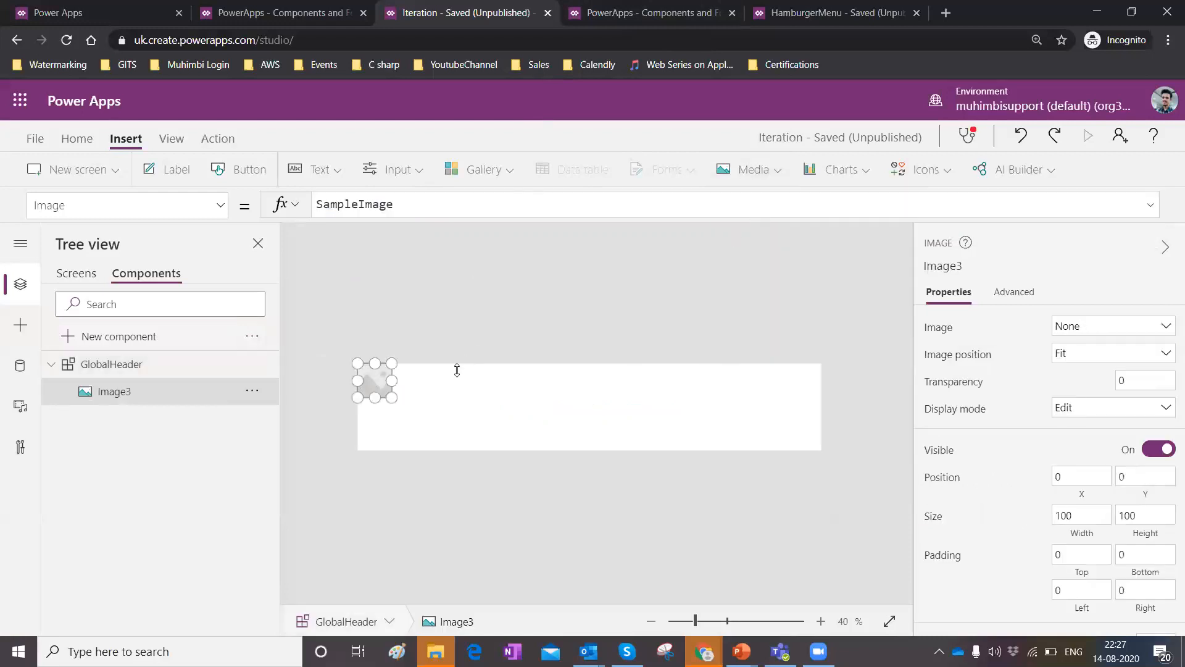
click(1160, 326)
click(1100, 387)
drag(392, 394, 444, 452)
click(681, 543)
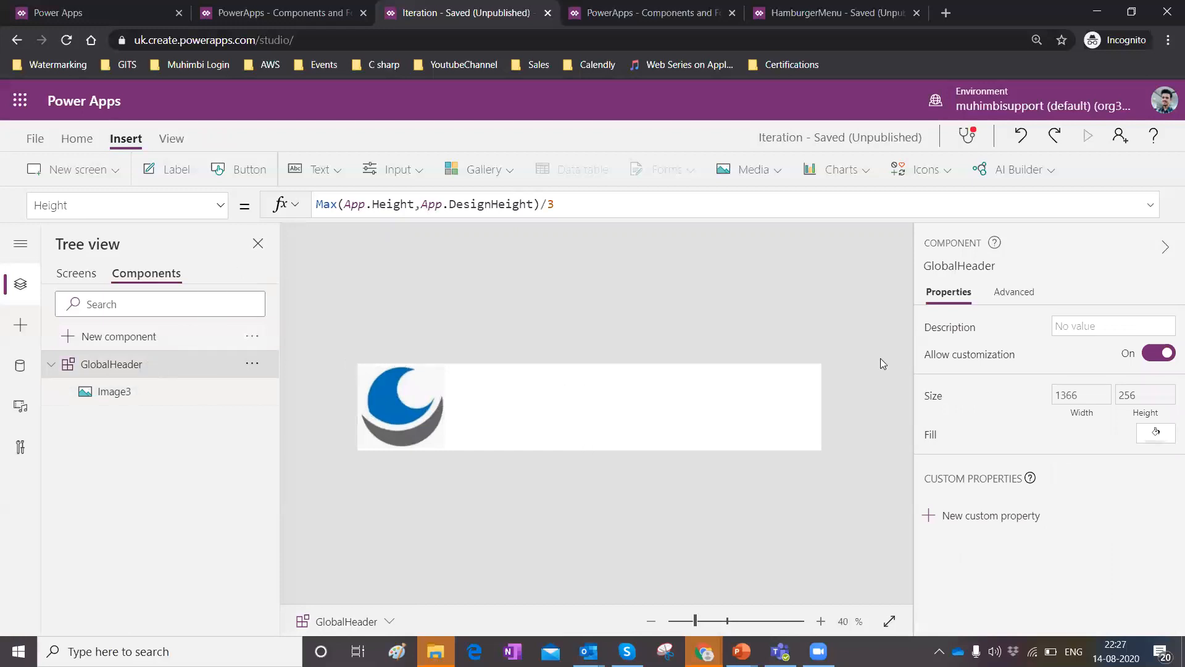
Set the component's fill colour to purple.
click(1156, 432)
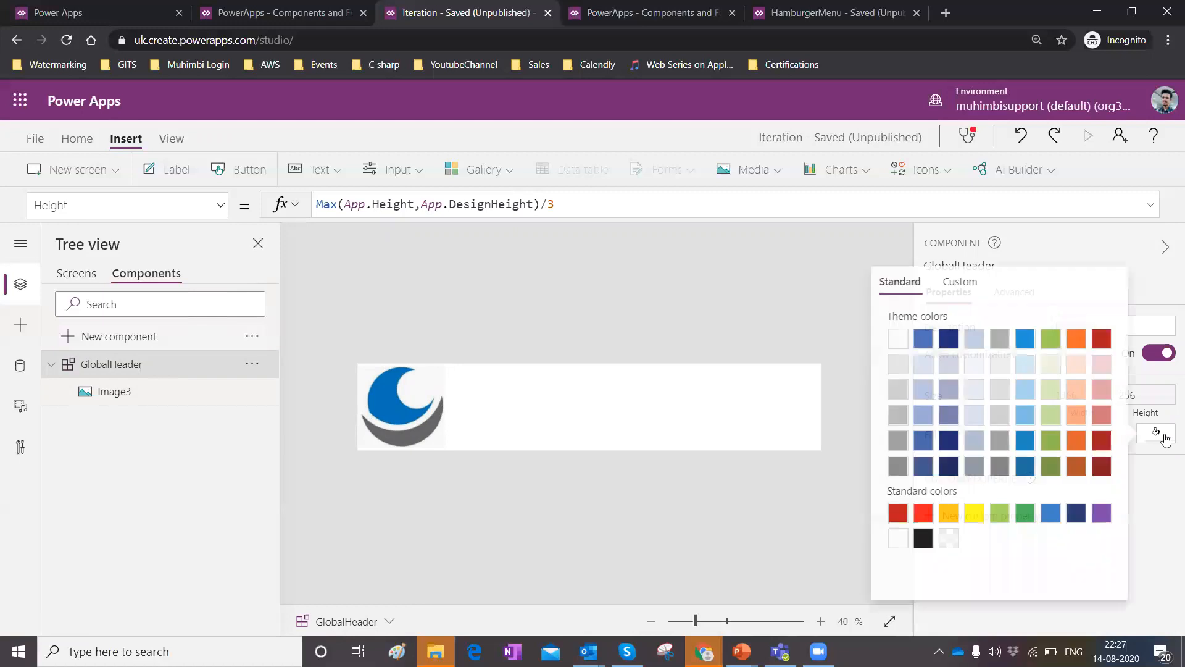
click(1100, 513)
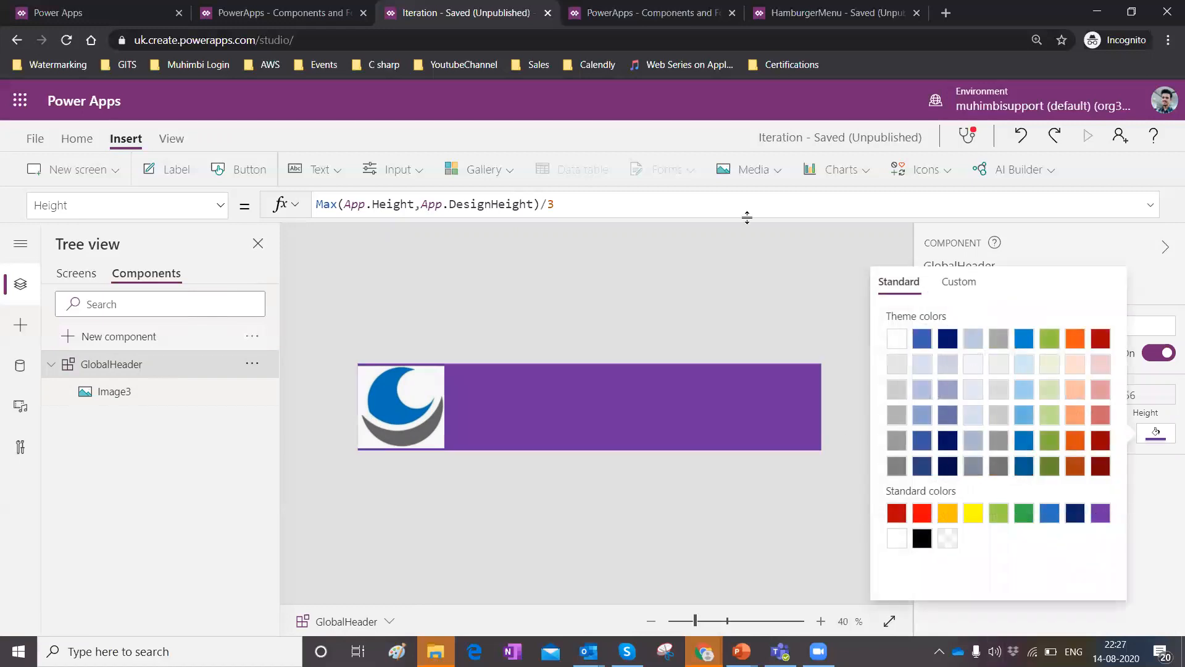
click(587, 400)
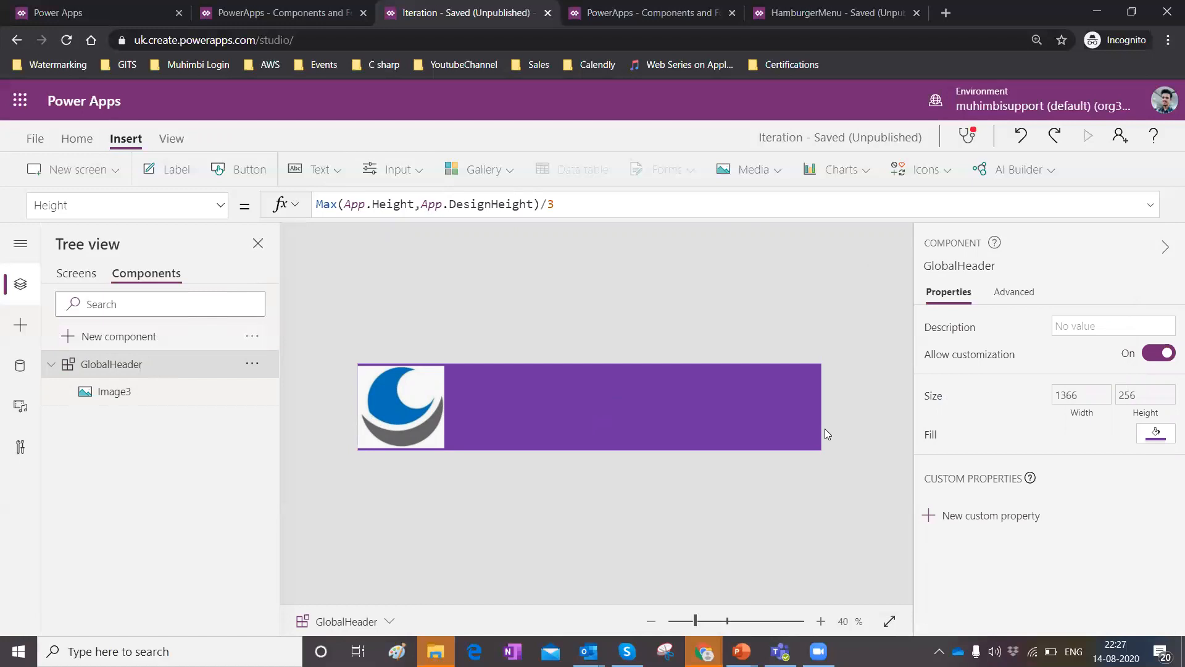
Insert a second image at the header's right end, about 222 by 197, and set it to DemoInAction.
click(752, 170)
key(Escape)
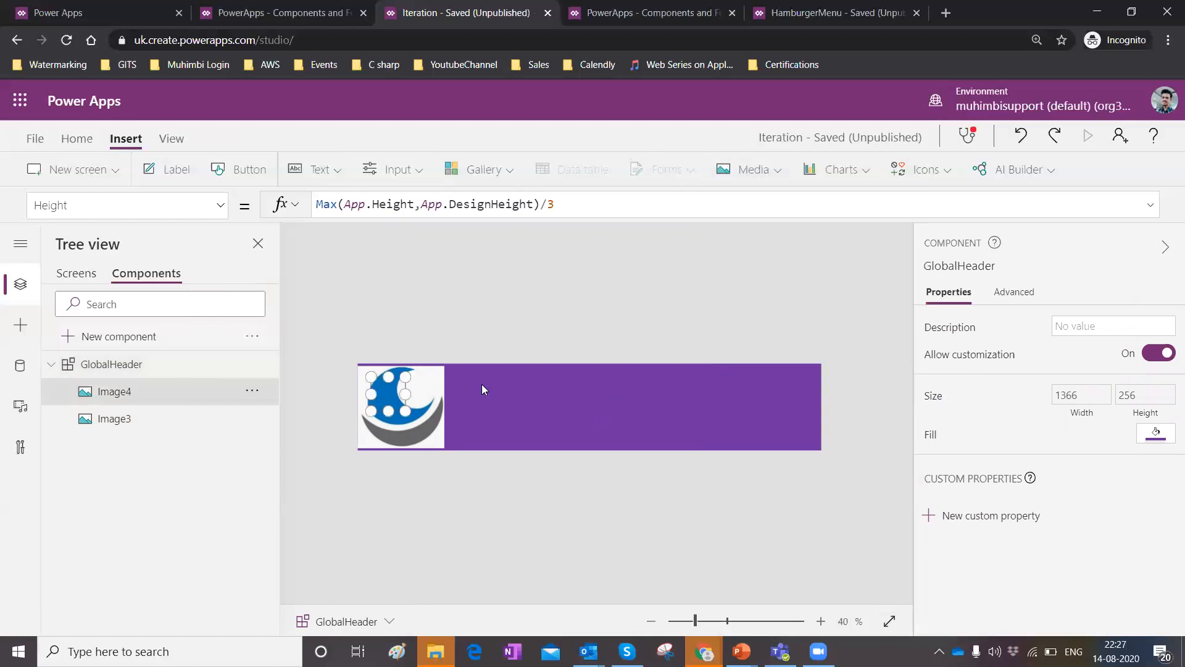
drag(384, 393, 745, 430)
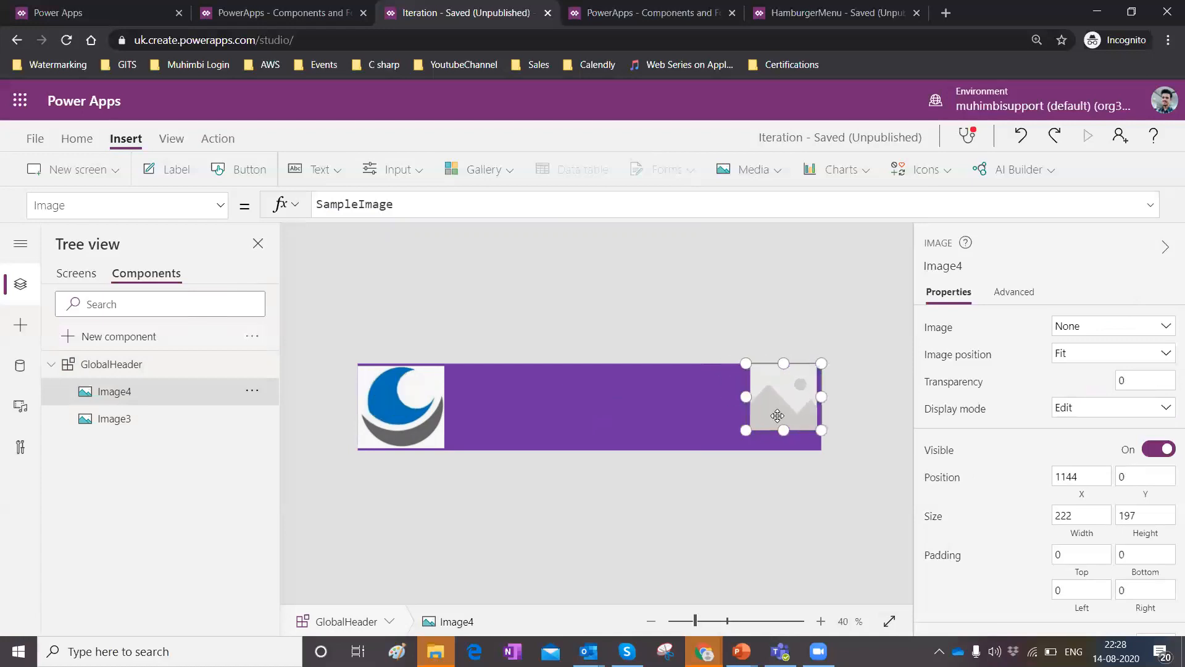
click(1166, 326)
click(1057, 410)
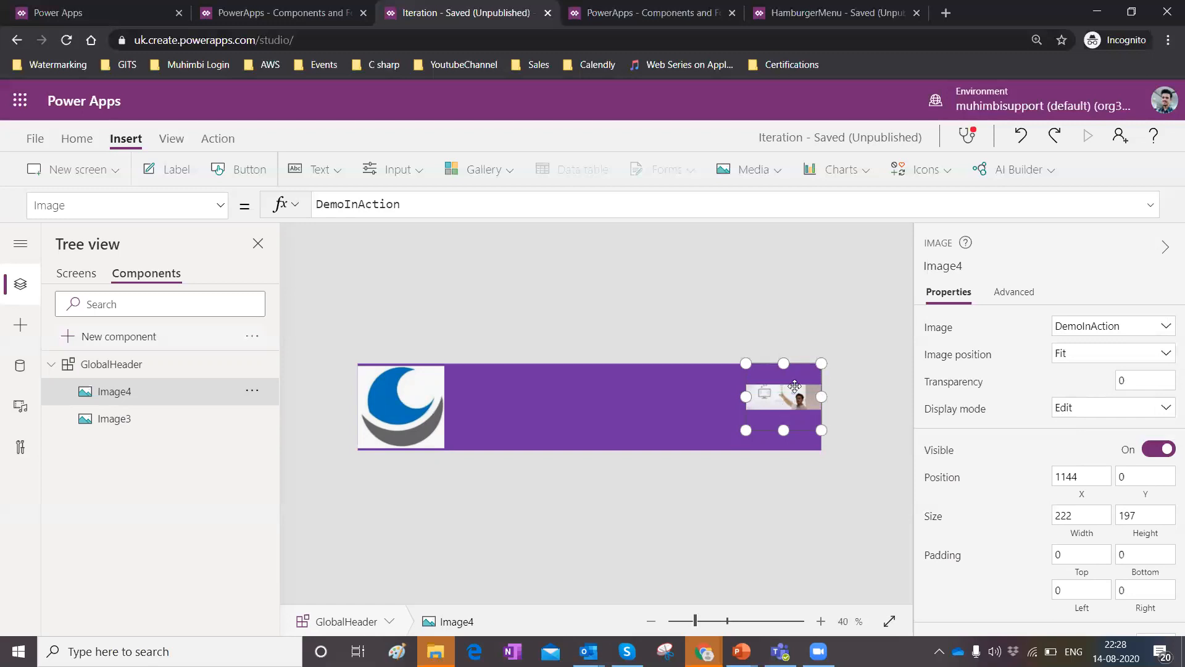
click(398, 396)
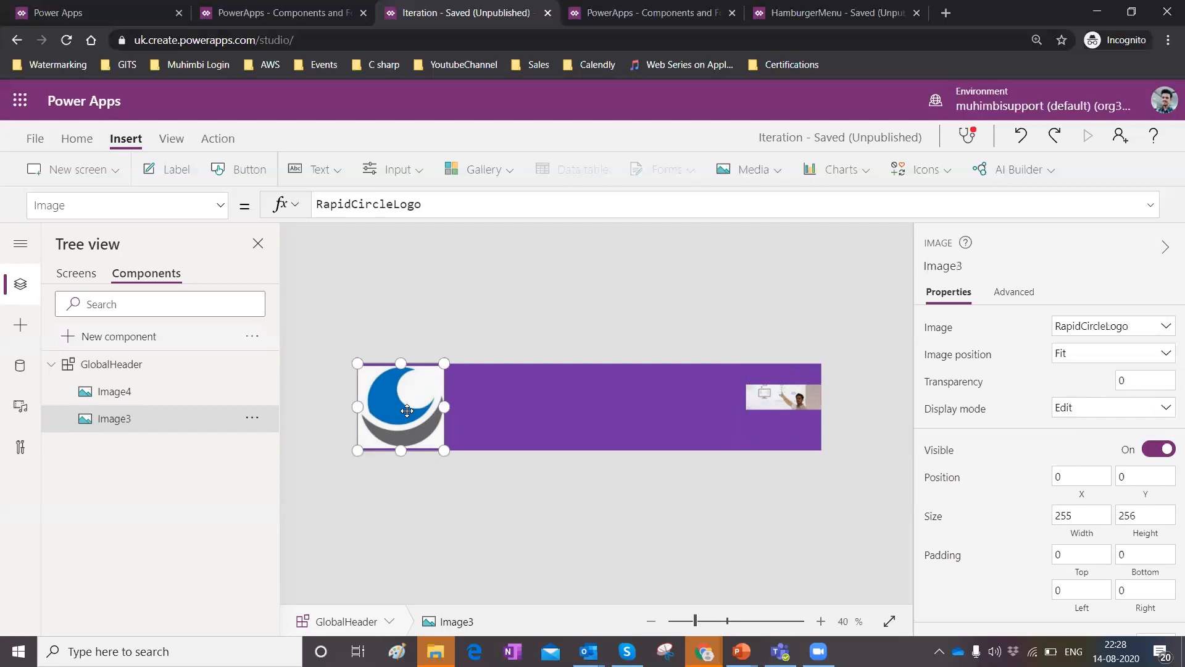
click(761, 401)
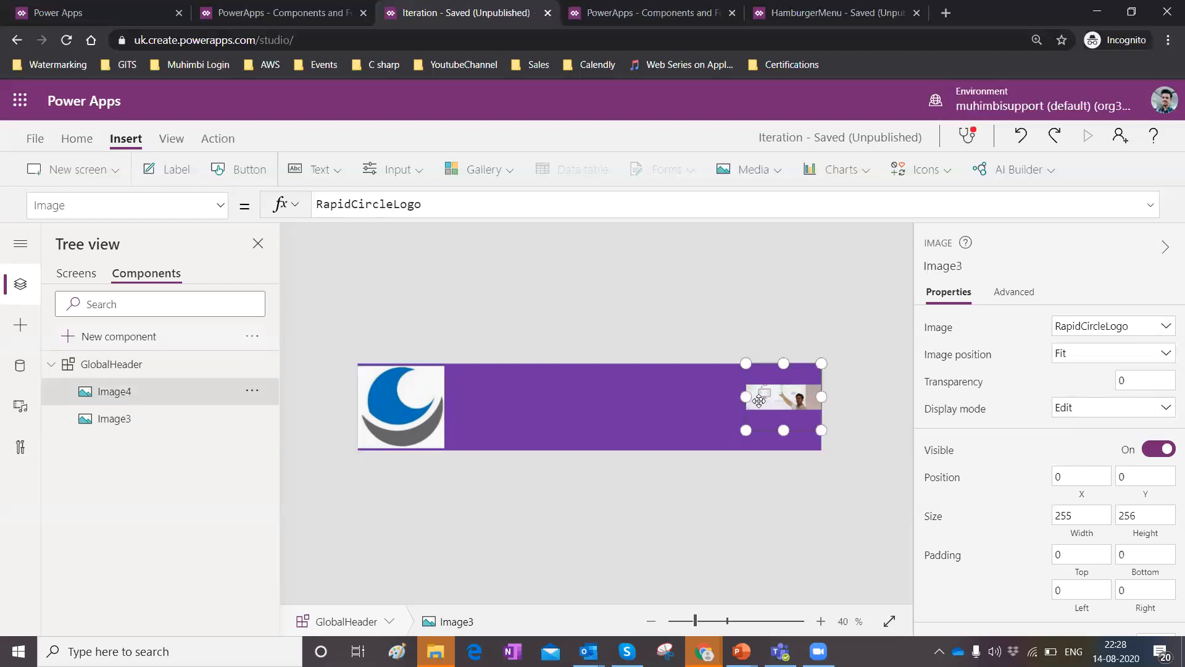
Insert the GlobalHeader component onto Screen1.
click(74, 274)
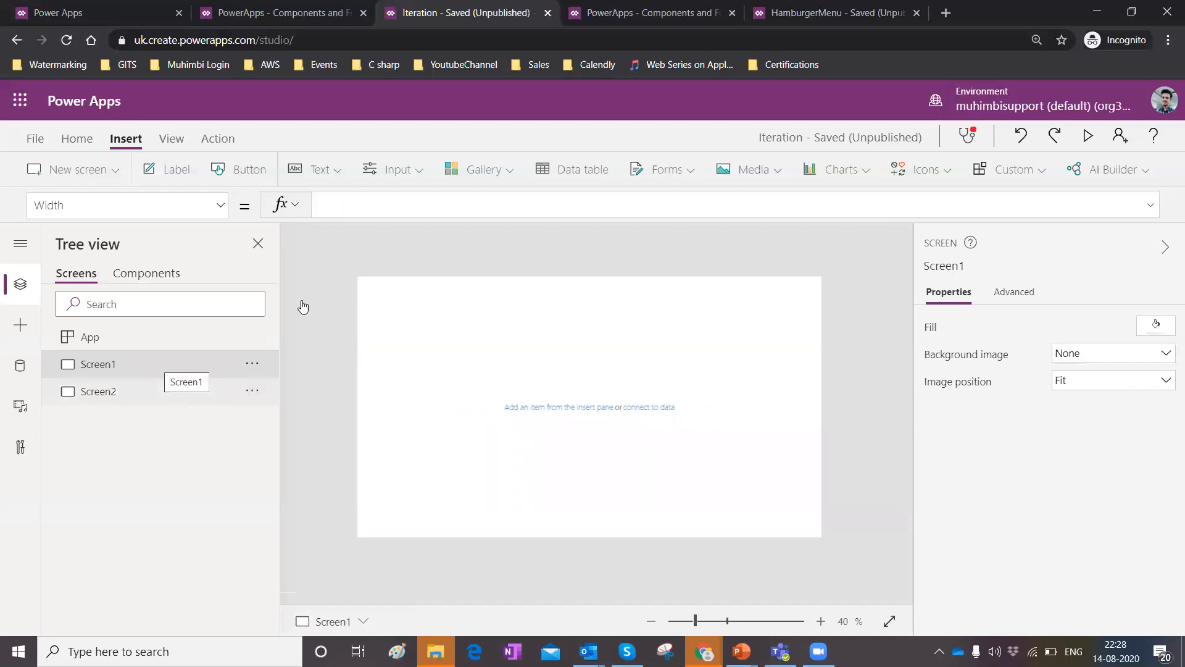
click(1013, 169)
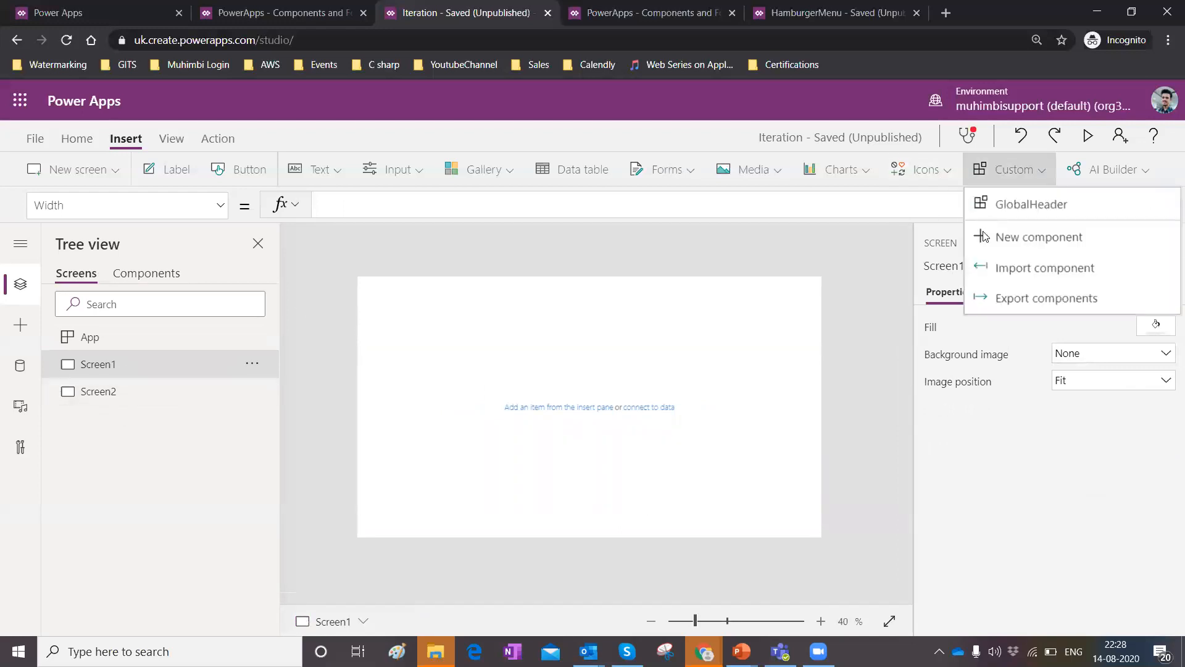
click(1014, 202)
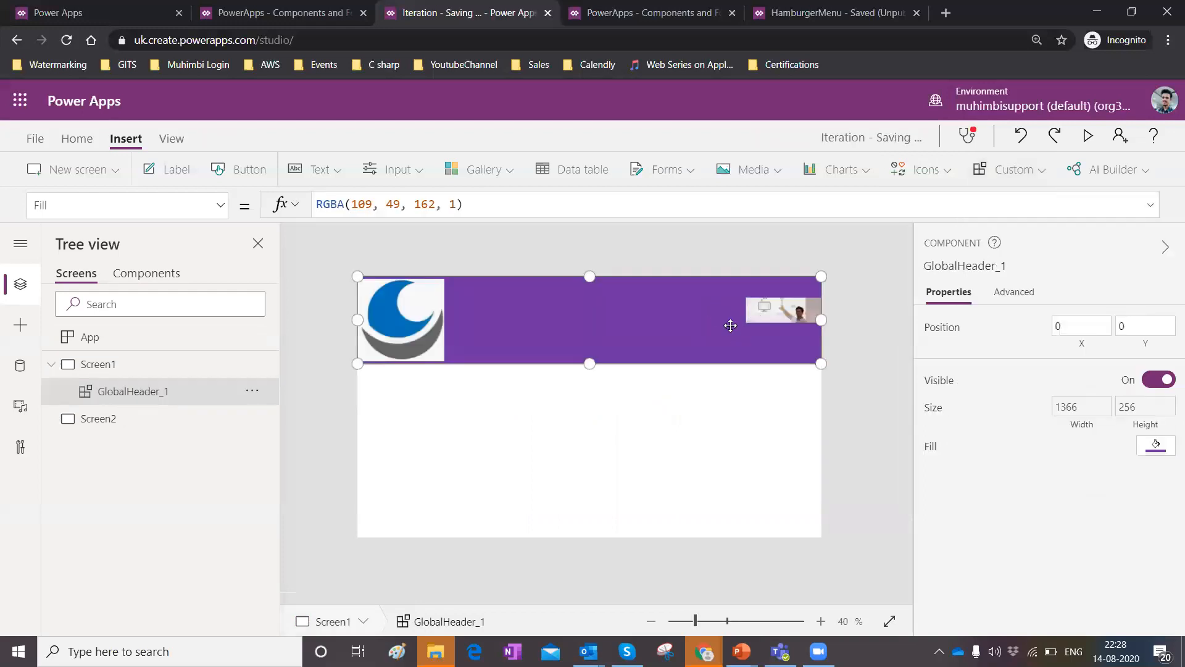
Insert the GlobalHeader component onto Screen2.
click(96, 429)
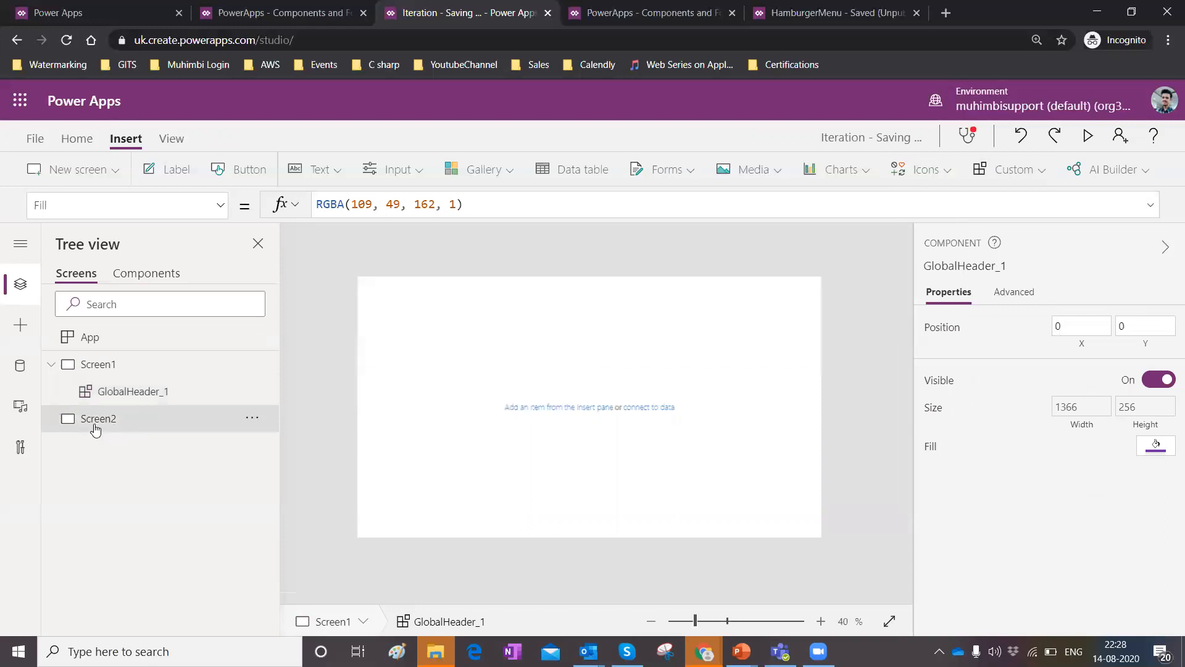
click(1025, 170)
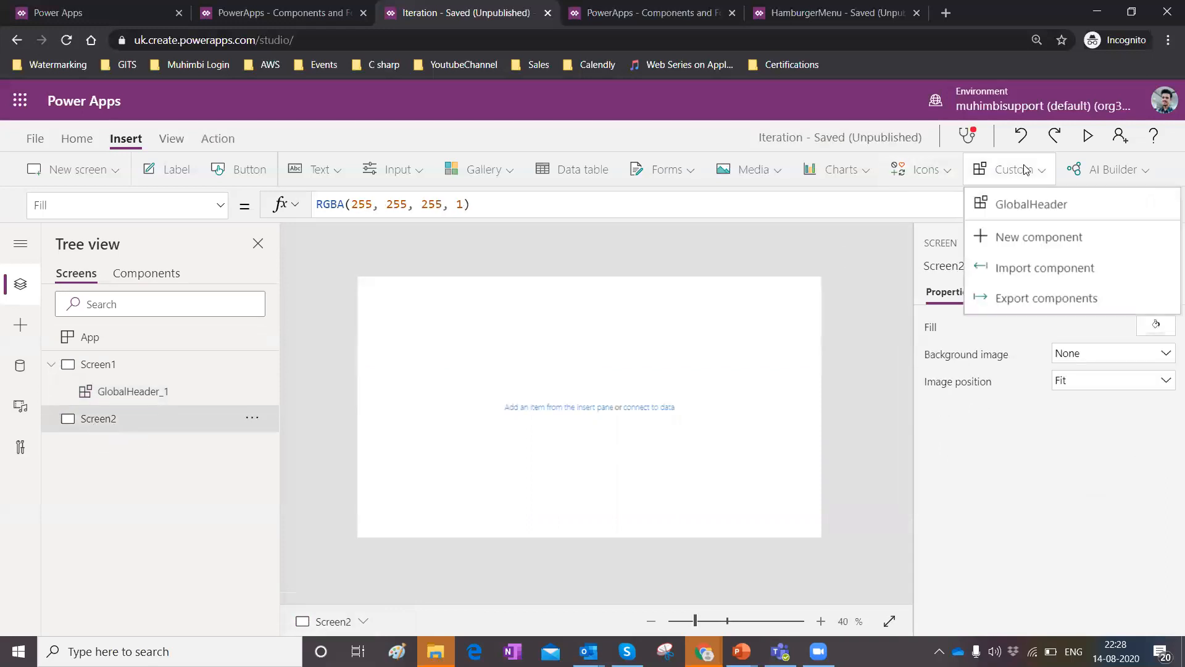
click(1049, 210)
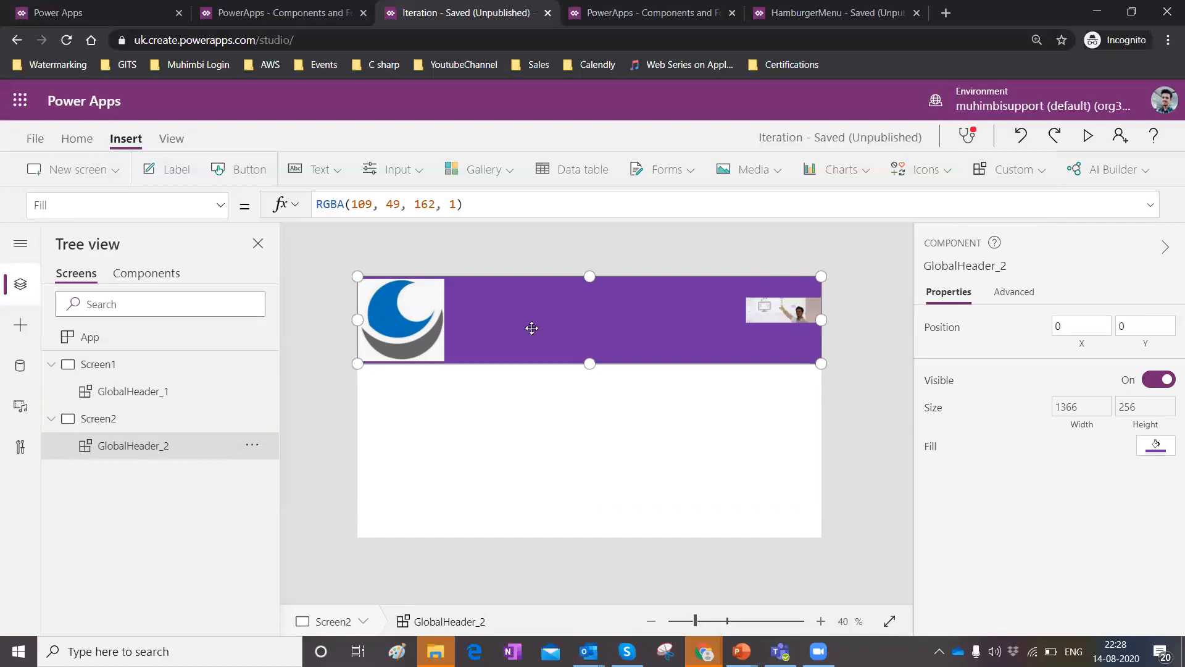
Set the right-hand image's Image property in the component to User().Image.
click(173, 274)
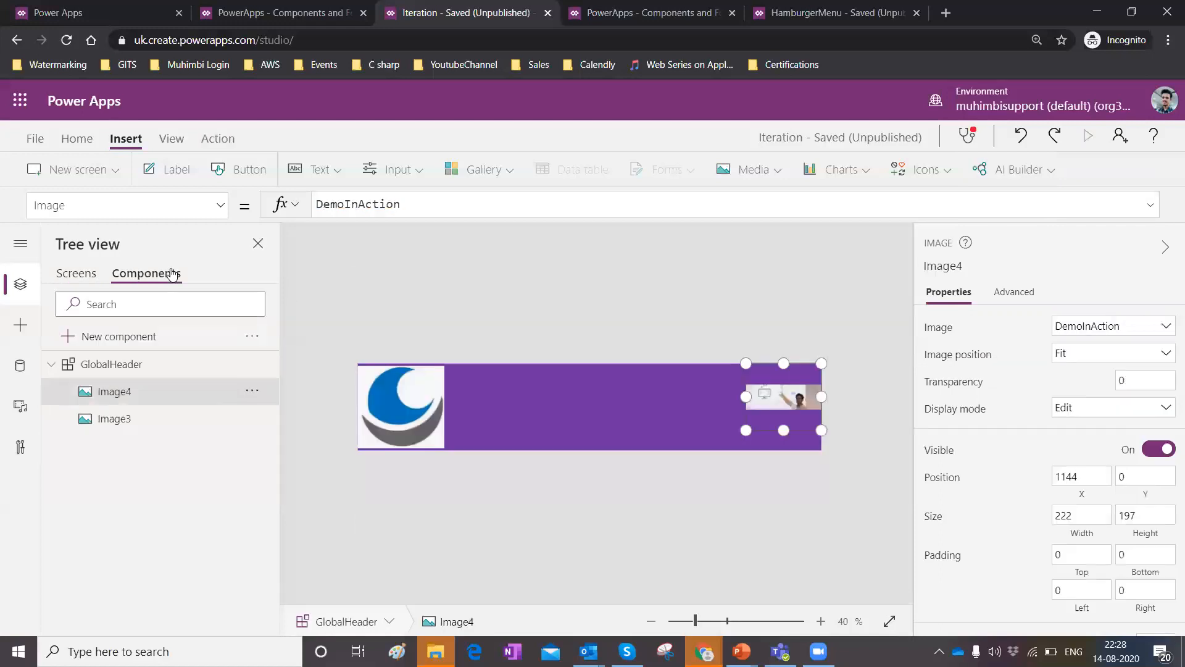
click(434, 207)
key(ctrl+a)
key(BackSpace)
text(User)
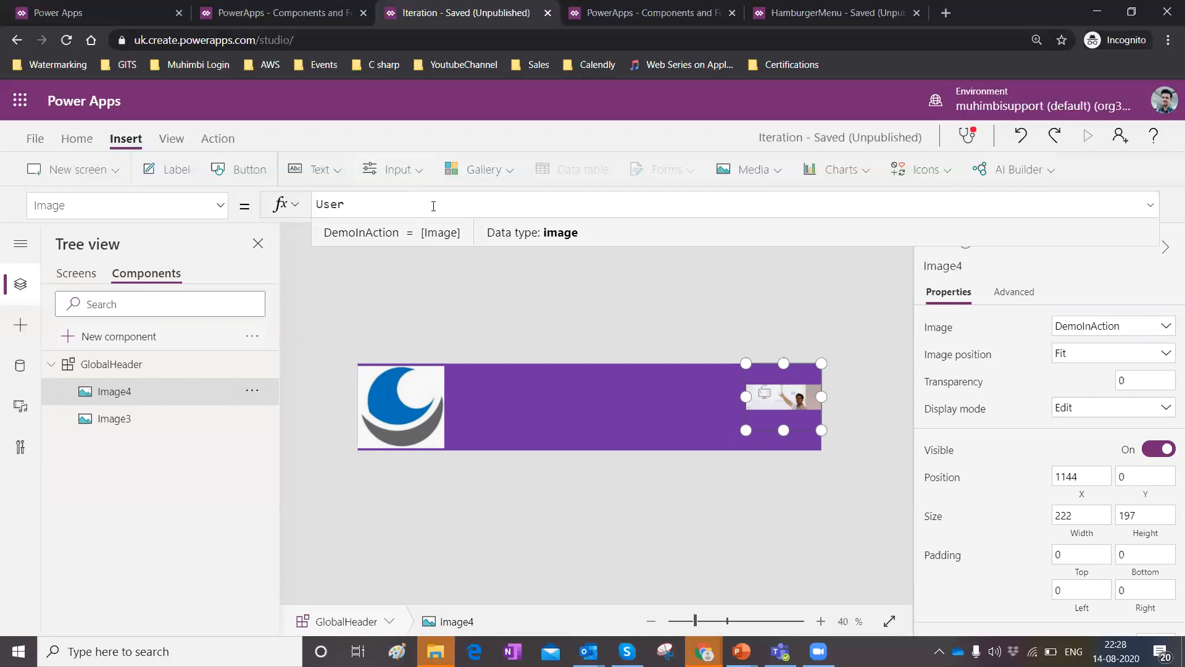
text(()
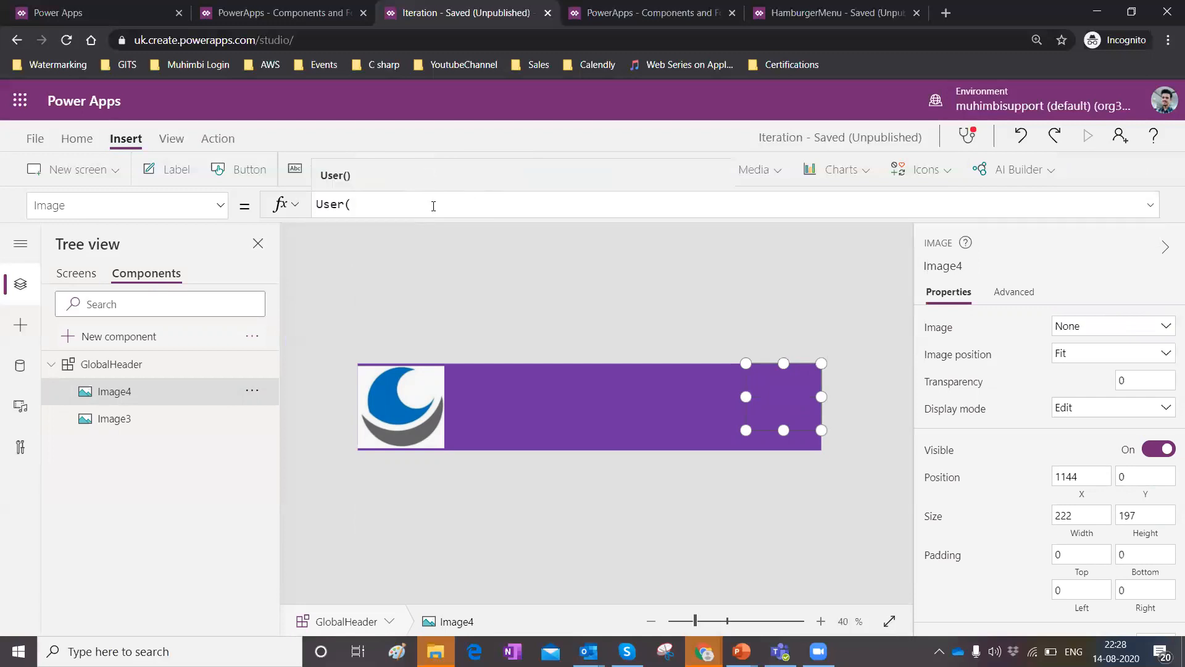
text().Image)
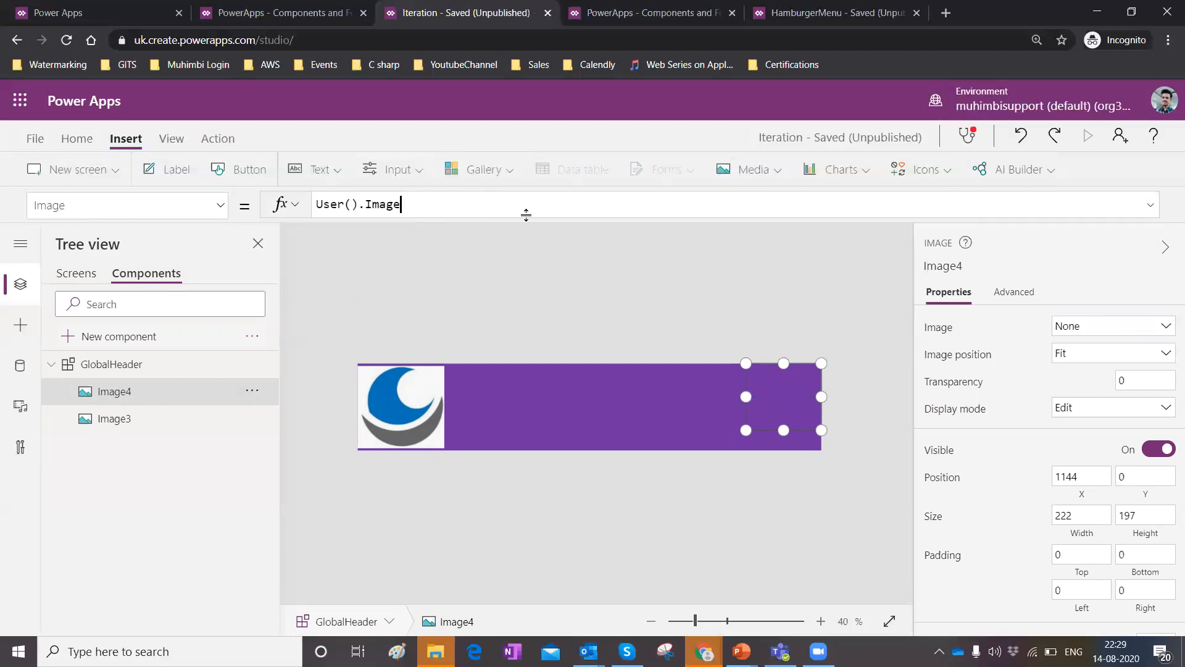
click(375, 292)
click(369, 210)
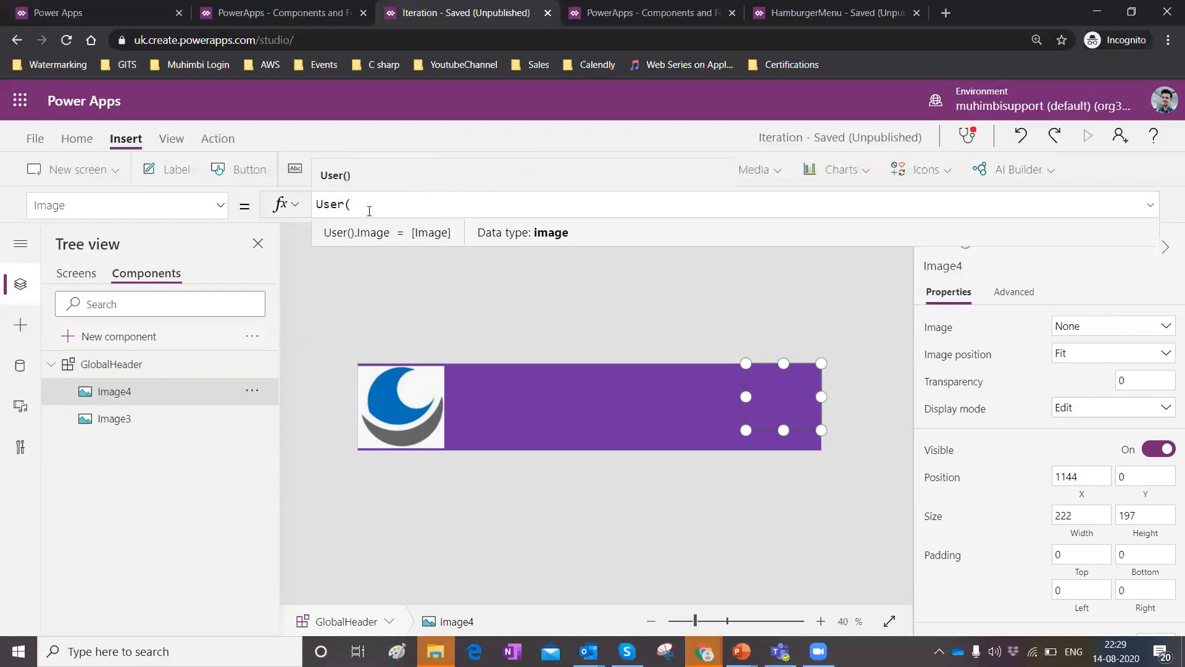
text().Image)
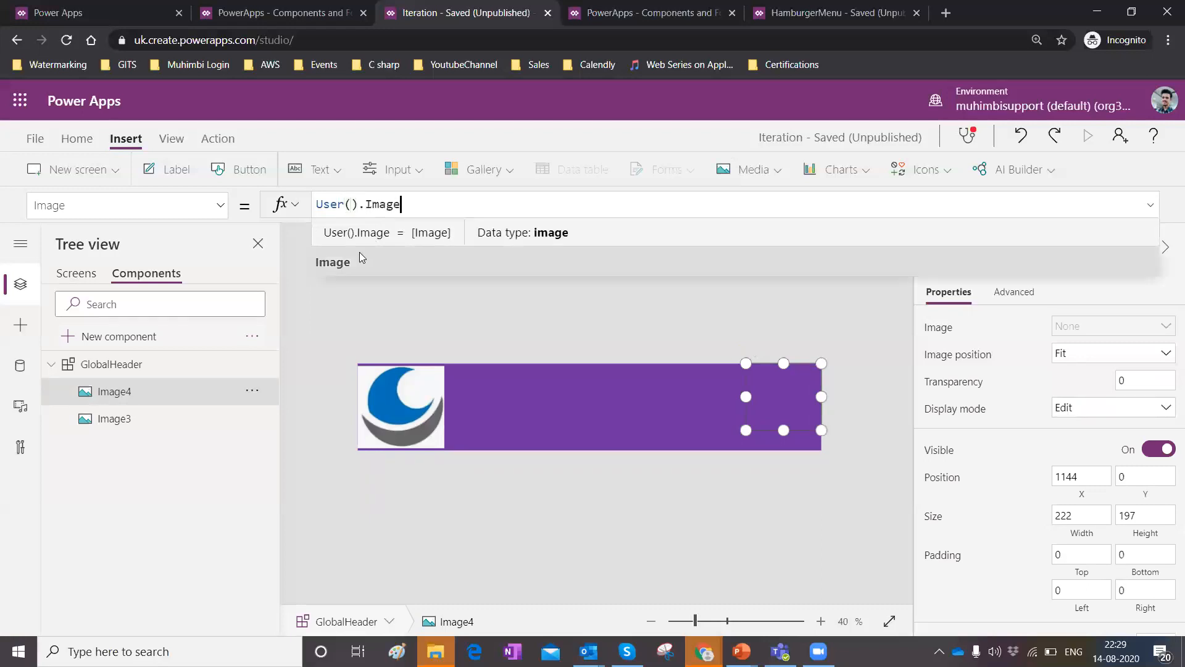
click(359, 254)
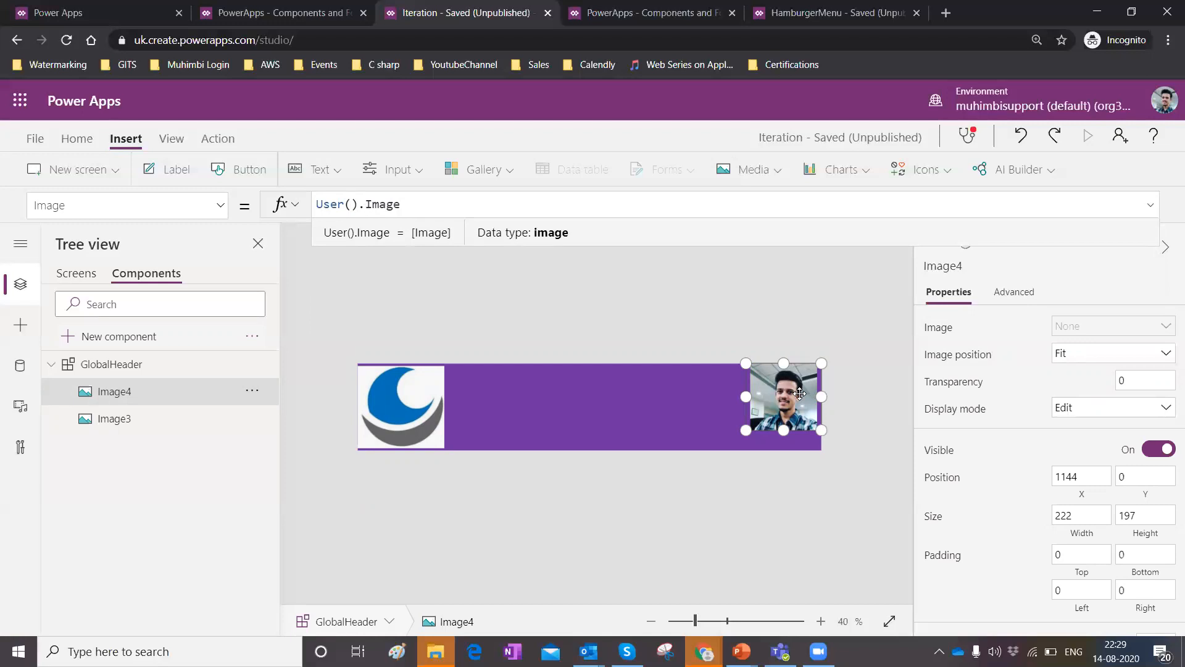
Open the signed-in account's profile panel and compare the header on Screen2 with the component.
click(1165, 100)
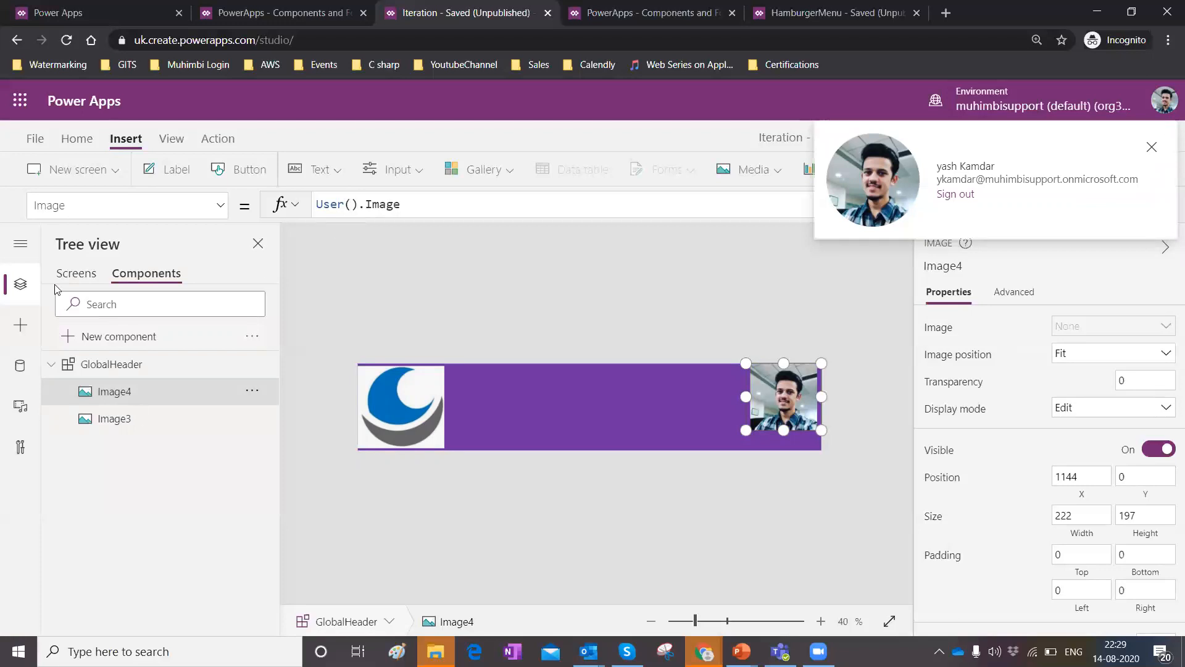
click(76, 273)
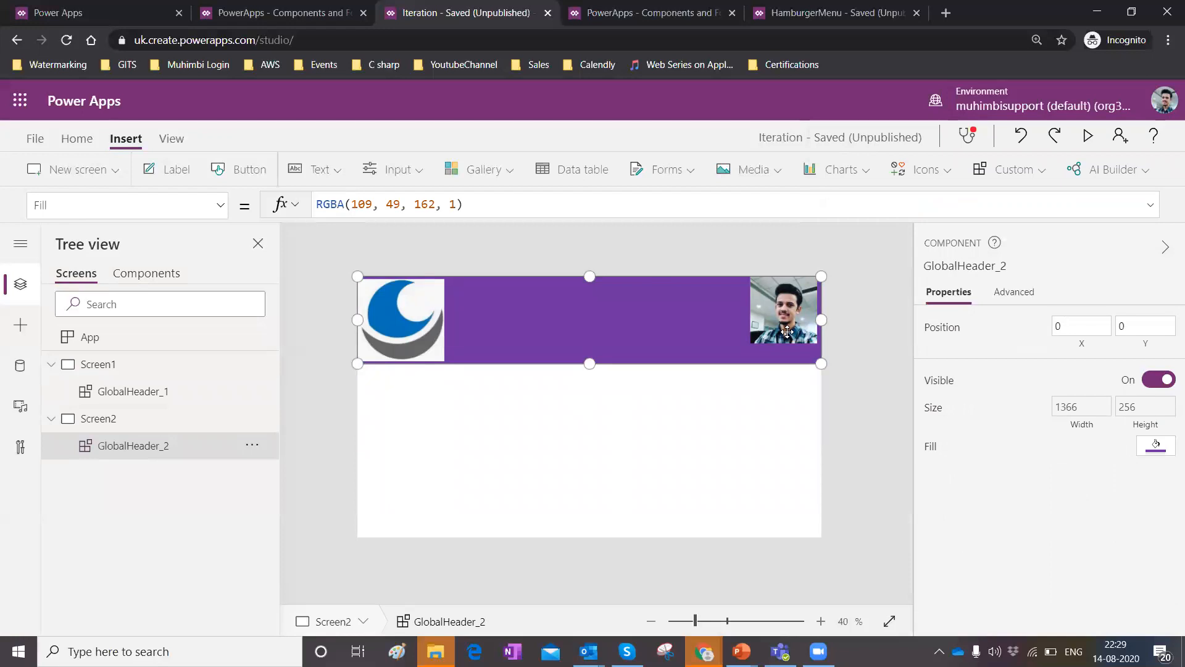
click(158, 274)
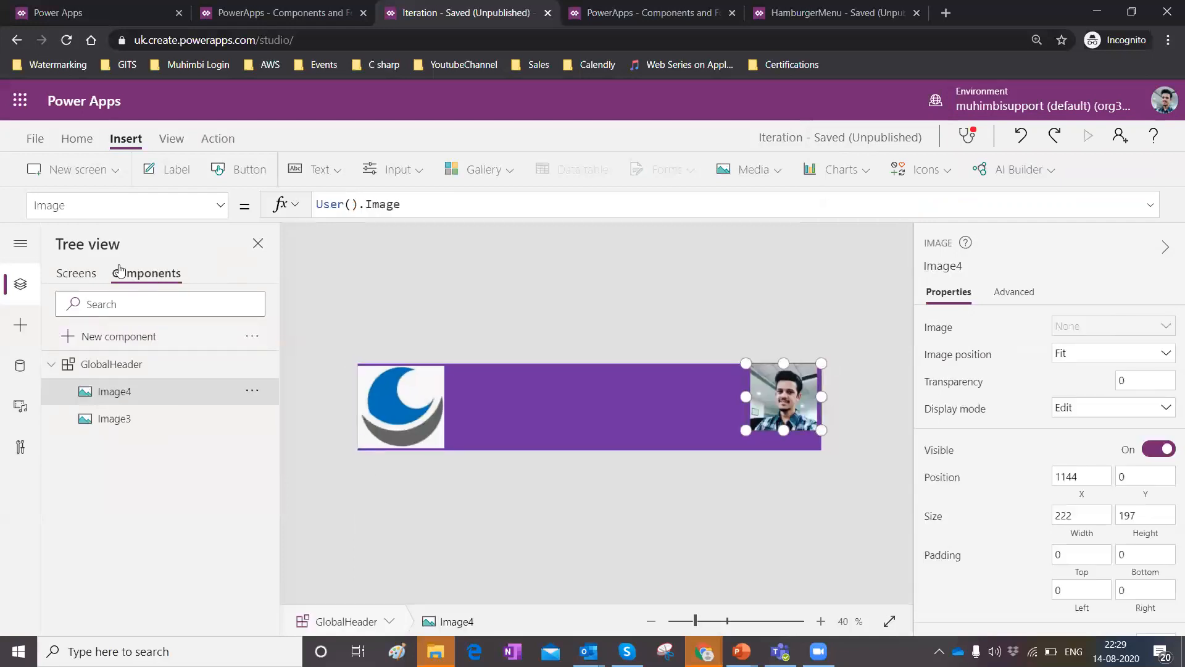
Delete the GlobalHeader instance from Screen2 and undo the deletion.
click(84, 273)
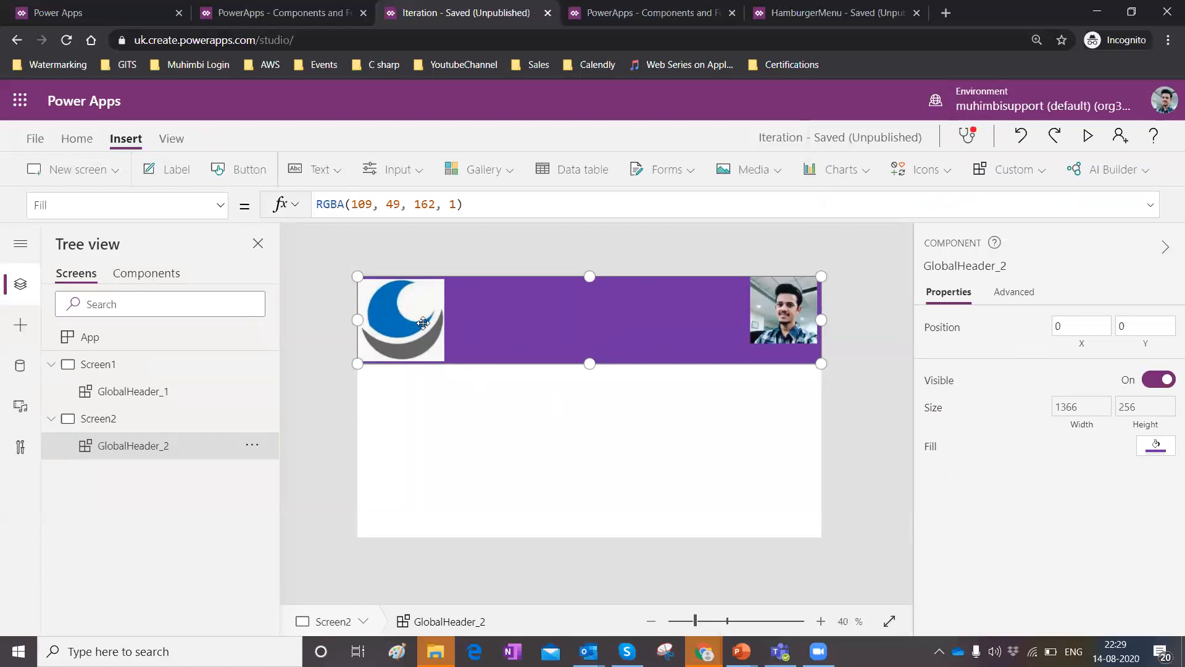
key(Delete)
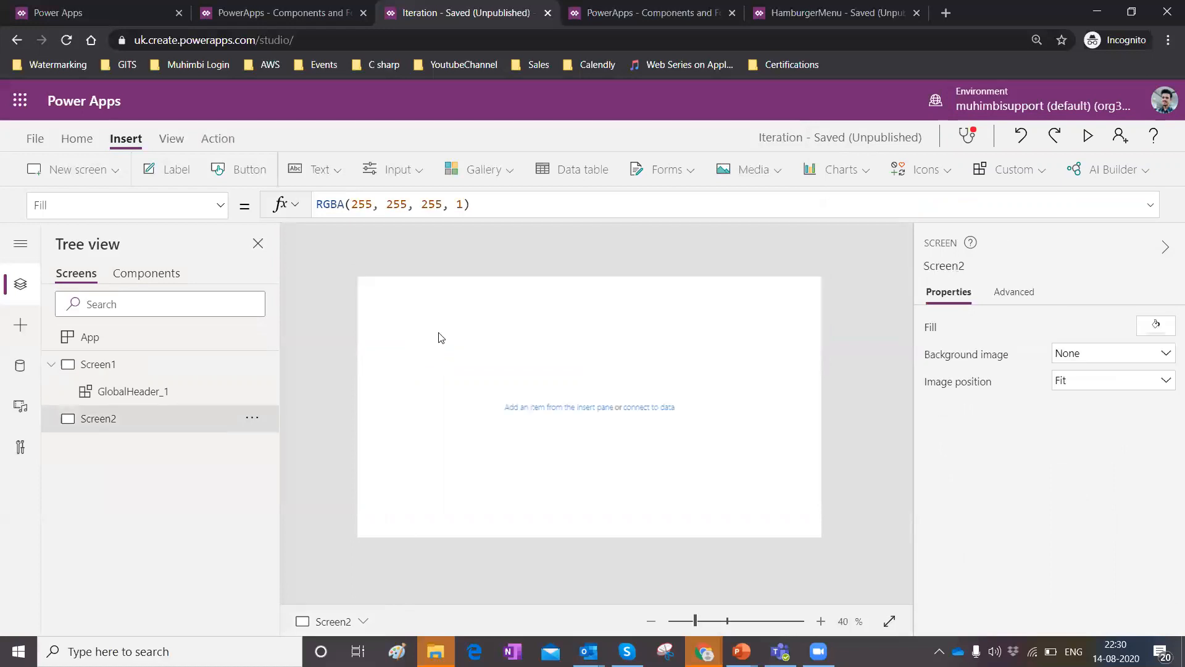
key(ctrl+z)
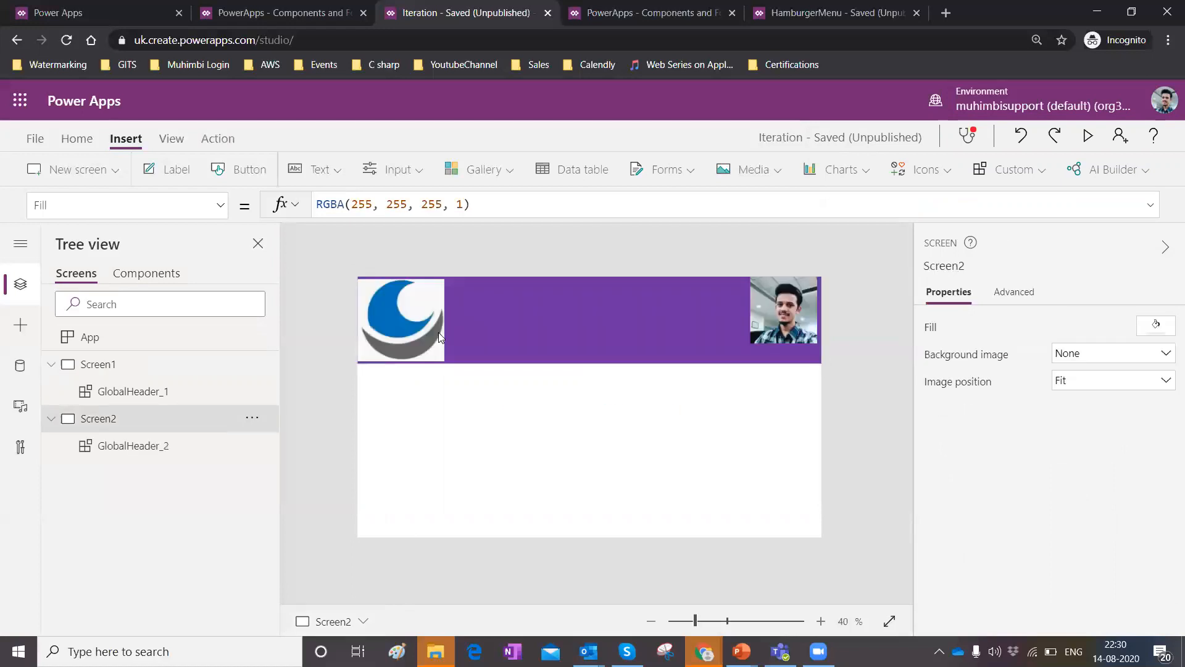
Insert a label into the header's middle, about 450 by 70 at position 492, 48.
click(170, 275)
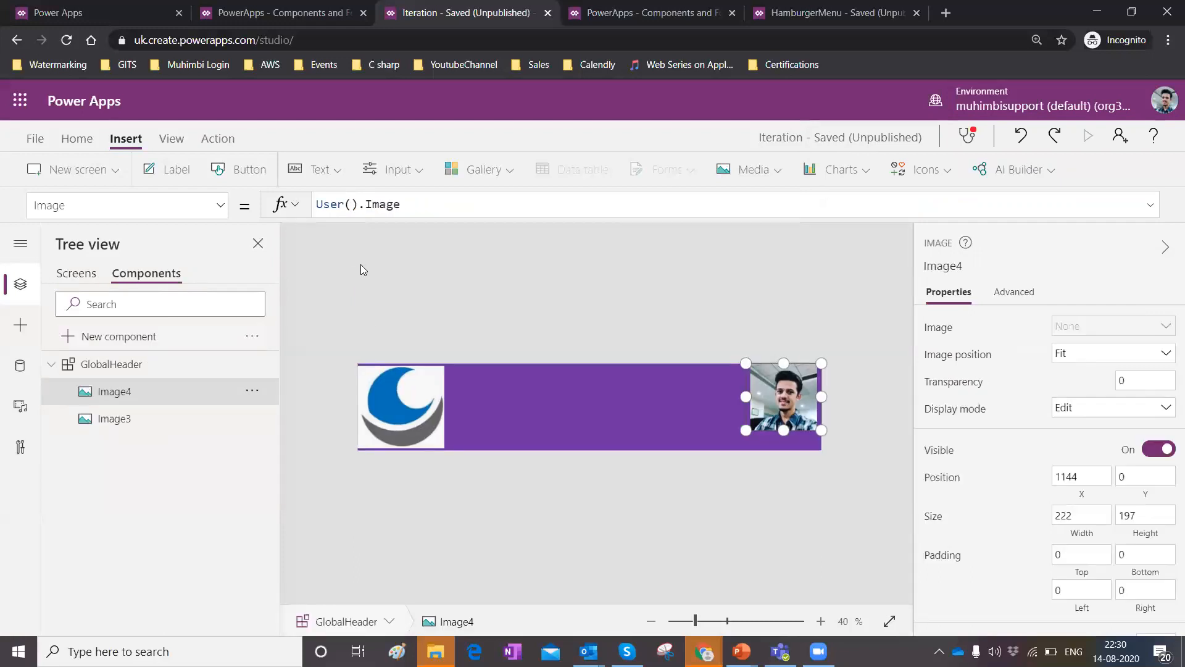
click(178, 173)
drag(387, 377, 574, 394)
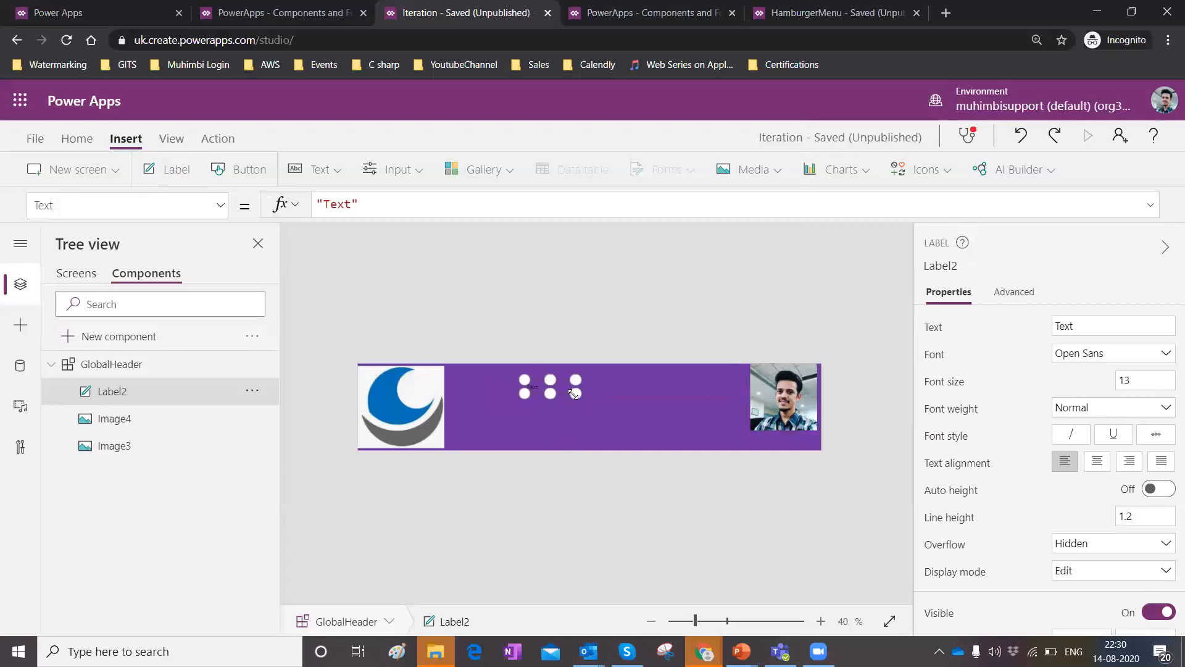
drag(677, 404, 677, 403)
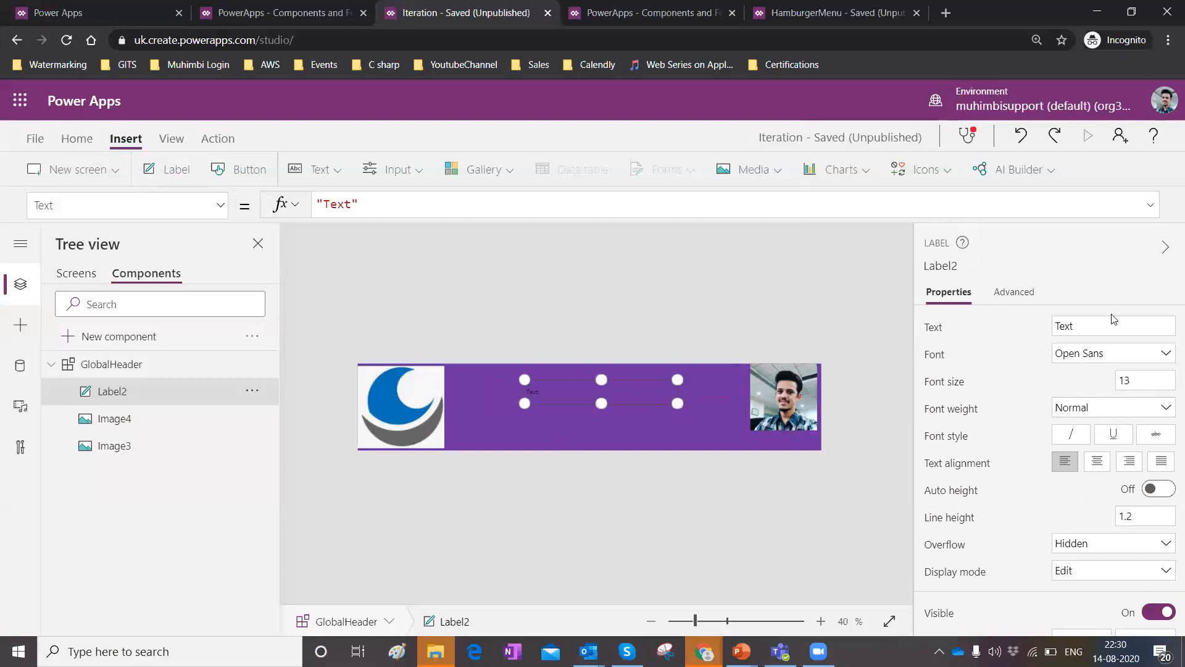
Set the label's font size to 20 and its font weight to bold.
click(1151, 375)
key(BackSpace)
key(BackSpace)
text(20)
click(1165, 407)
click(1123, 434)
scroll(1092, 491, down, 1)
scroll(1093, 491, down, 3)
scroll(1094, 481, up, 4)
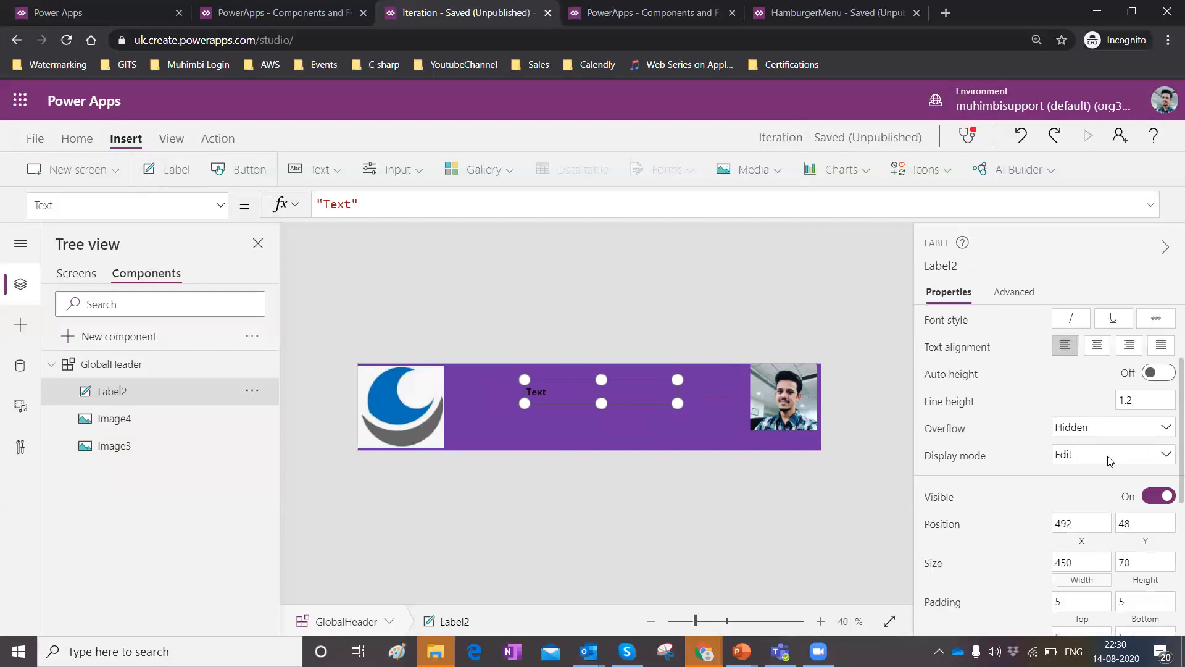
Set the header label's text color to white.
click(1096, 465)
scroll(1101, 458, down, 6)
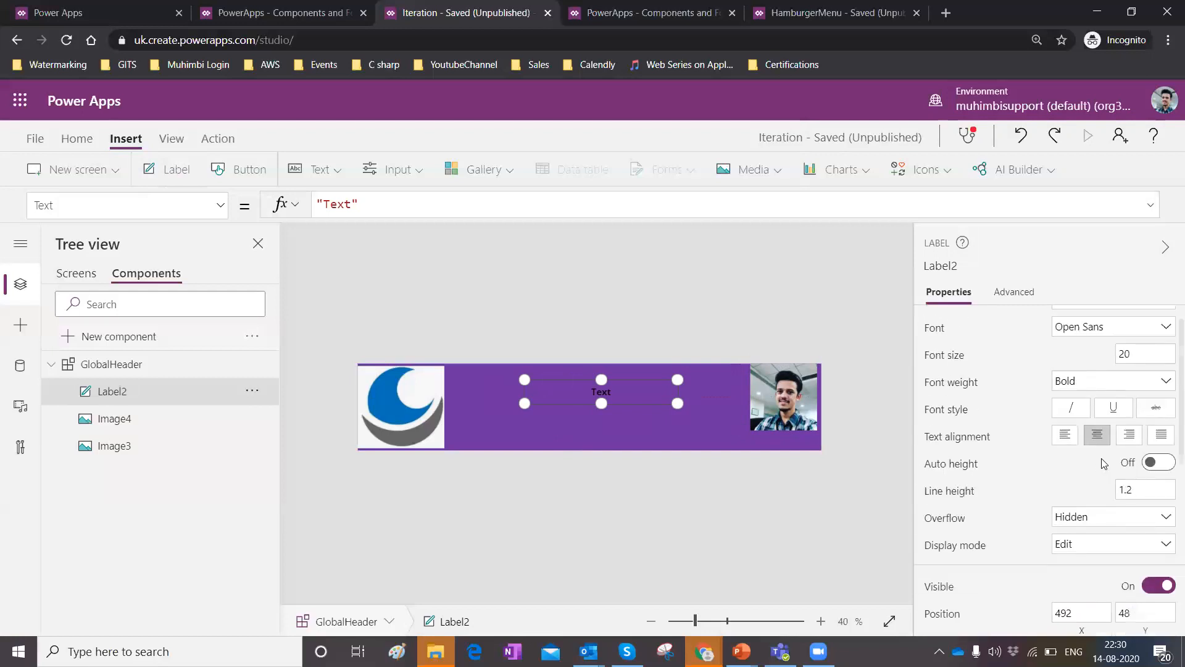
click(1124, 417)
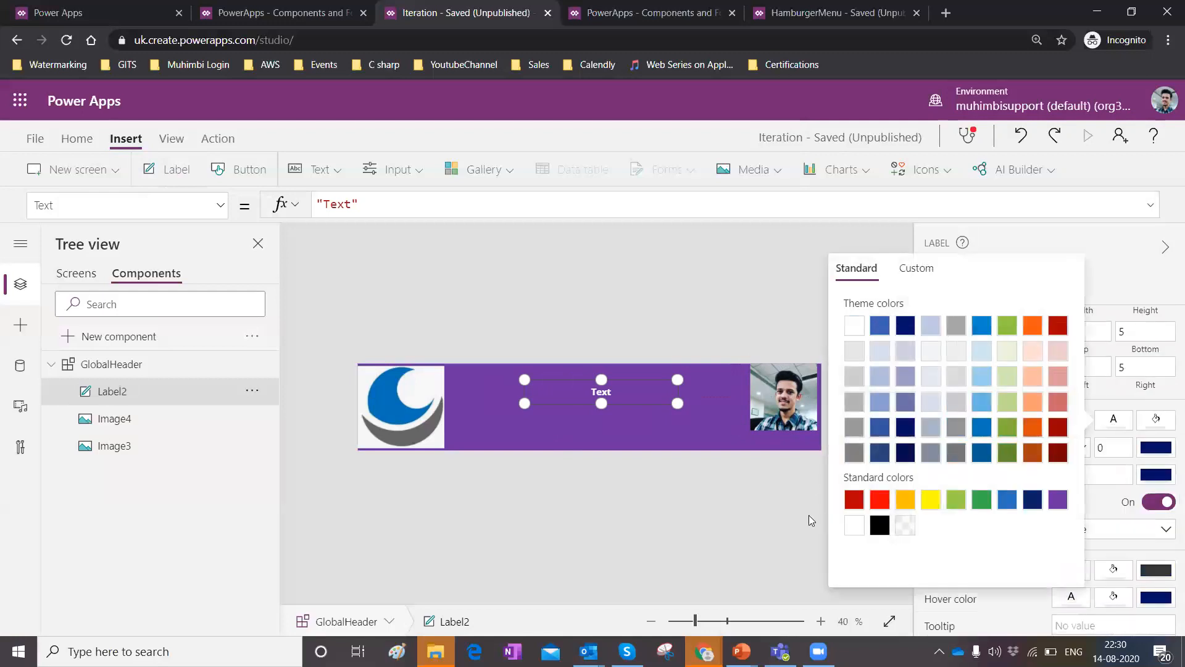
click(381, 176)
Change the label's text to "Welcome to Screen 1".
click(617, 205)
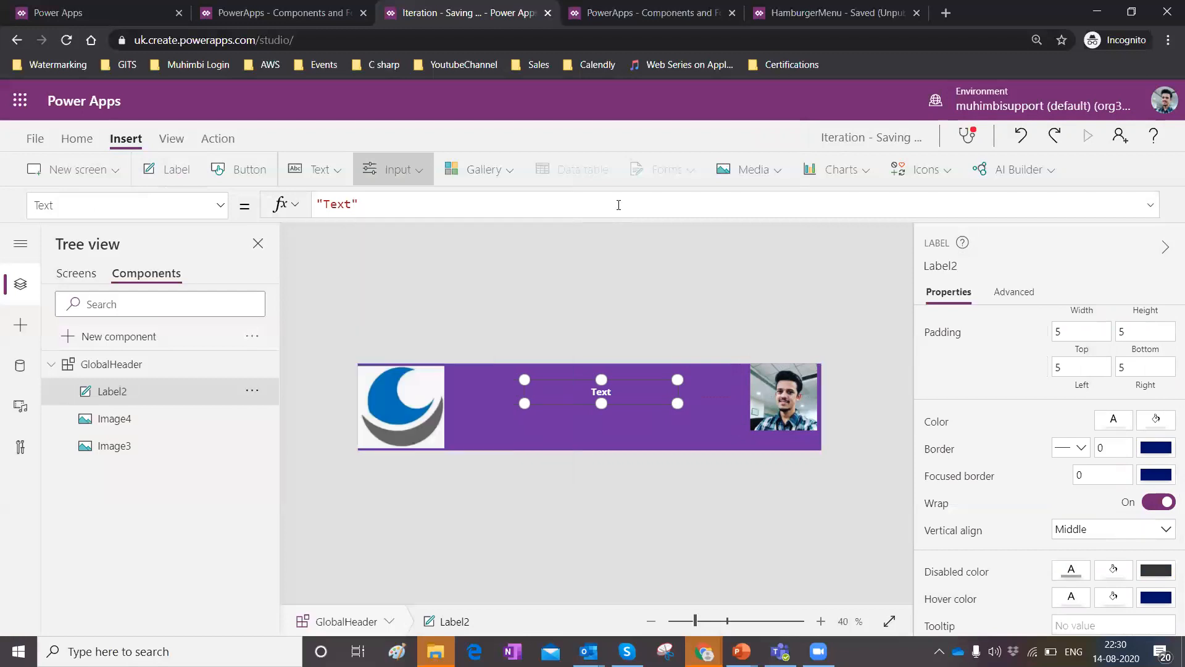
key(Left)
key(BackSpace)
key(BackSpace)
key(BackSpace)
key(BackSpace)
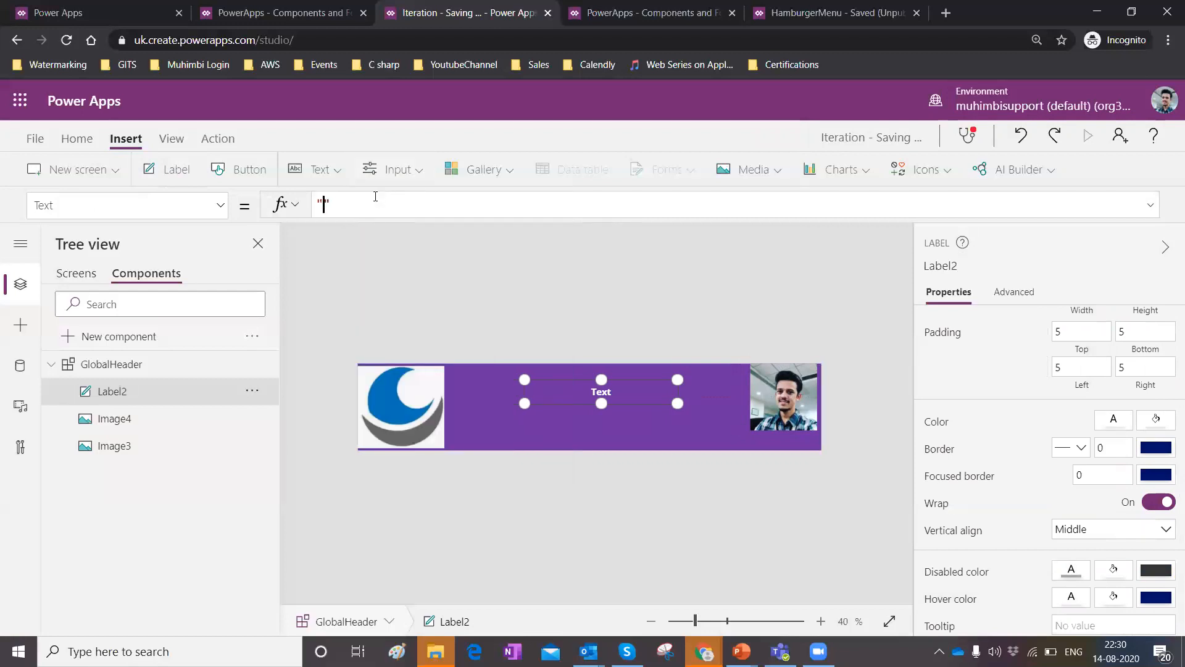
text(Welcome to Screen 1)
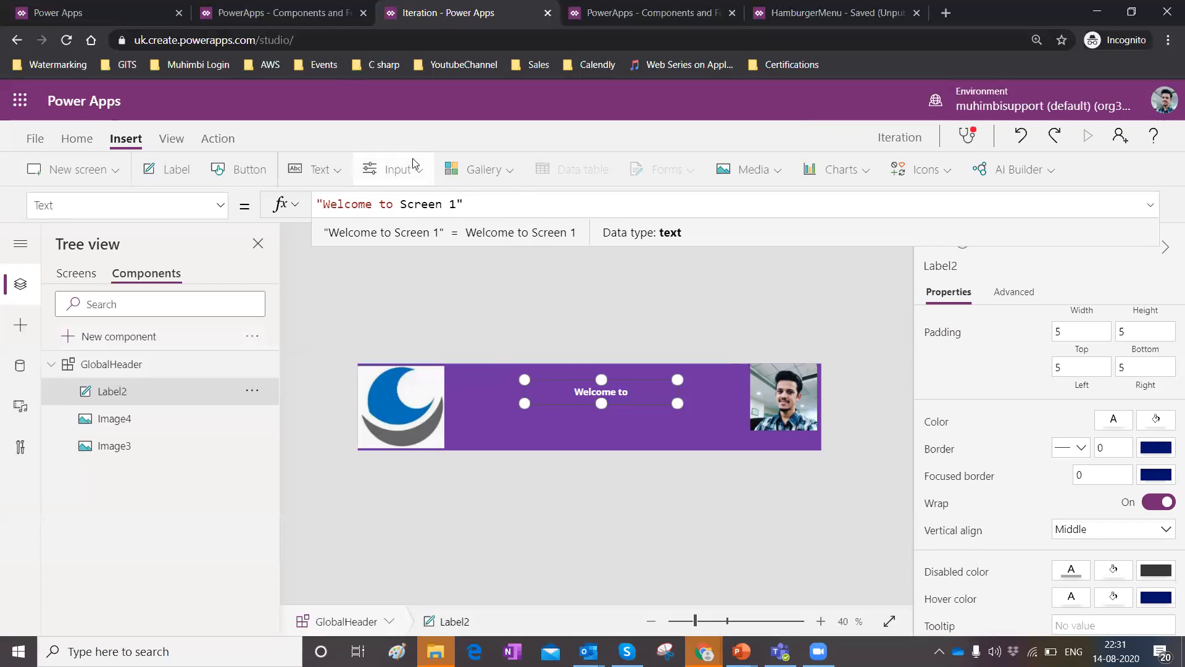
Compare with the header on Screen2 and change the component label's text to "Welcome Screen".
click(78, 275)
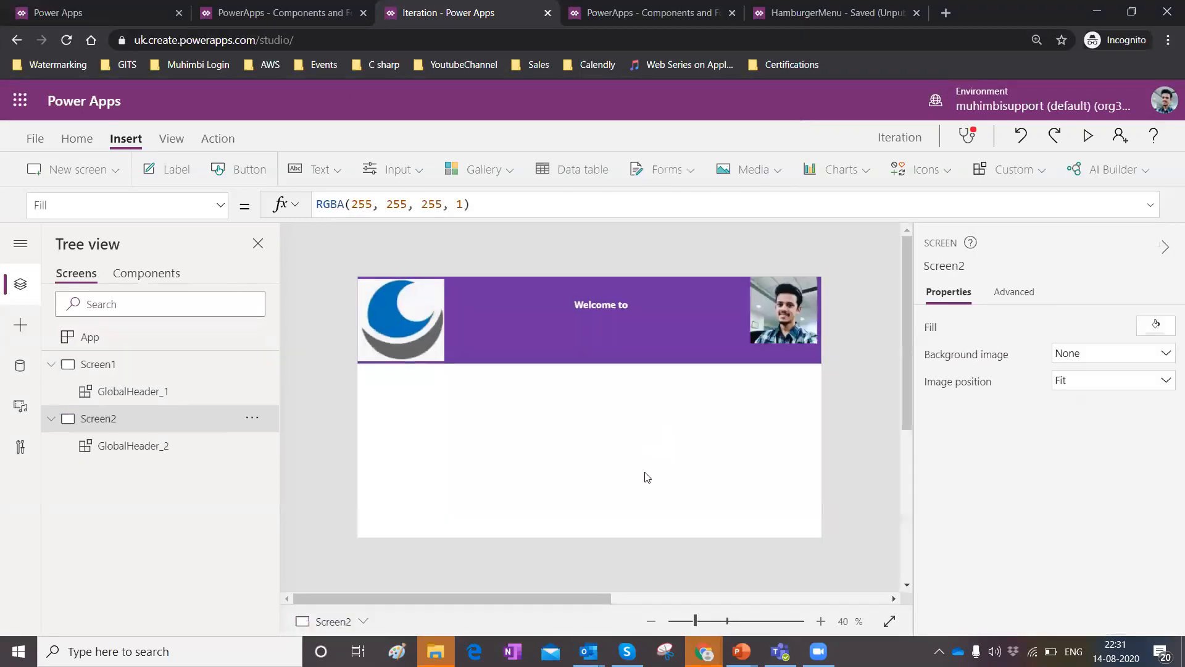
click(598, 312)
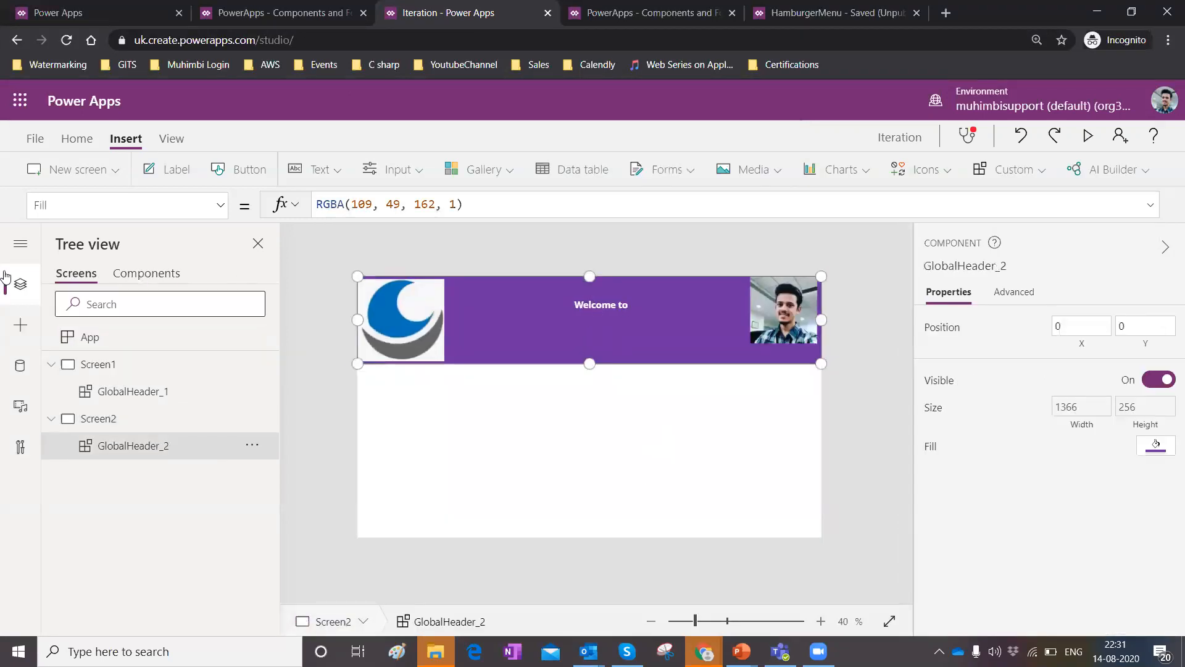
click(165, 275)
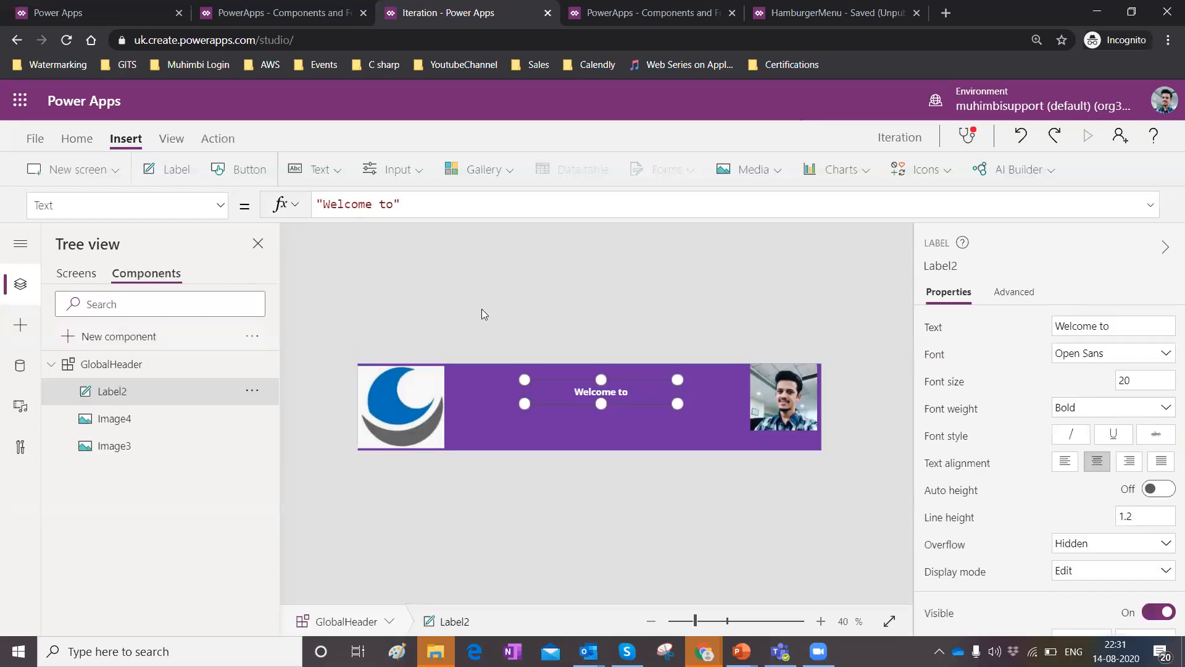
key(Left)
key(BackSpace)
key(BackSpace)
text(Screen)
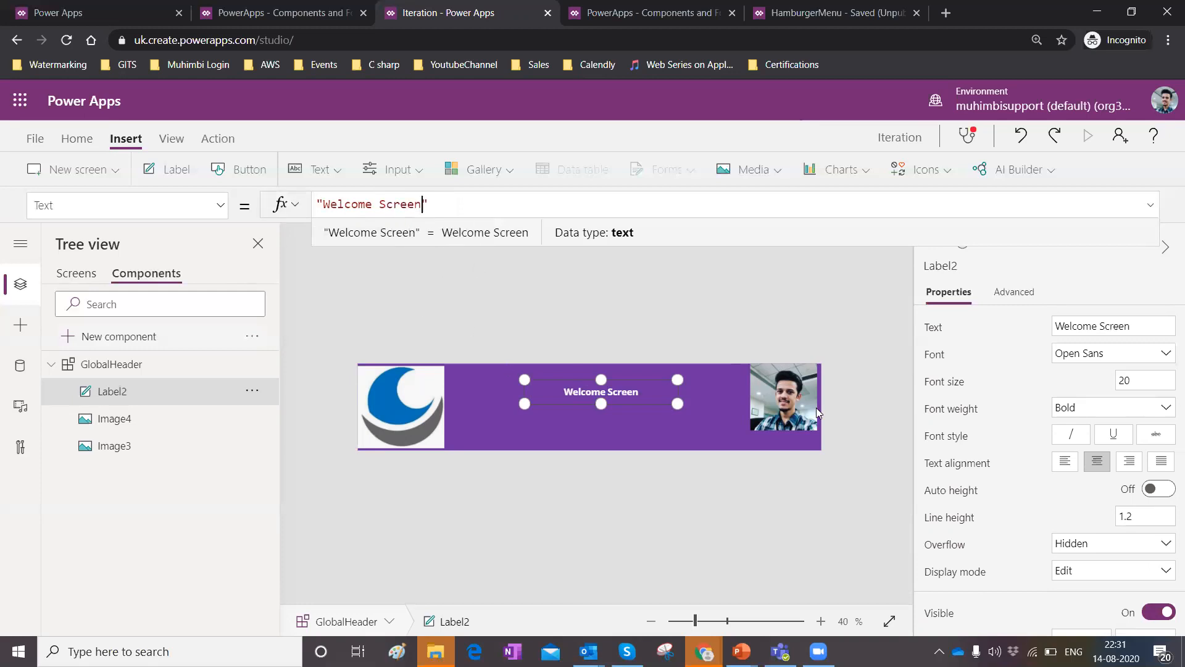
Inspect the header instances on Screen1 and Screen2.
click(76, 274)
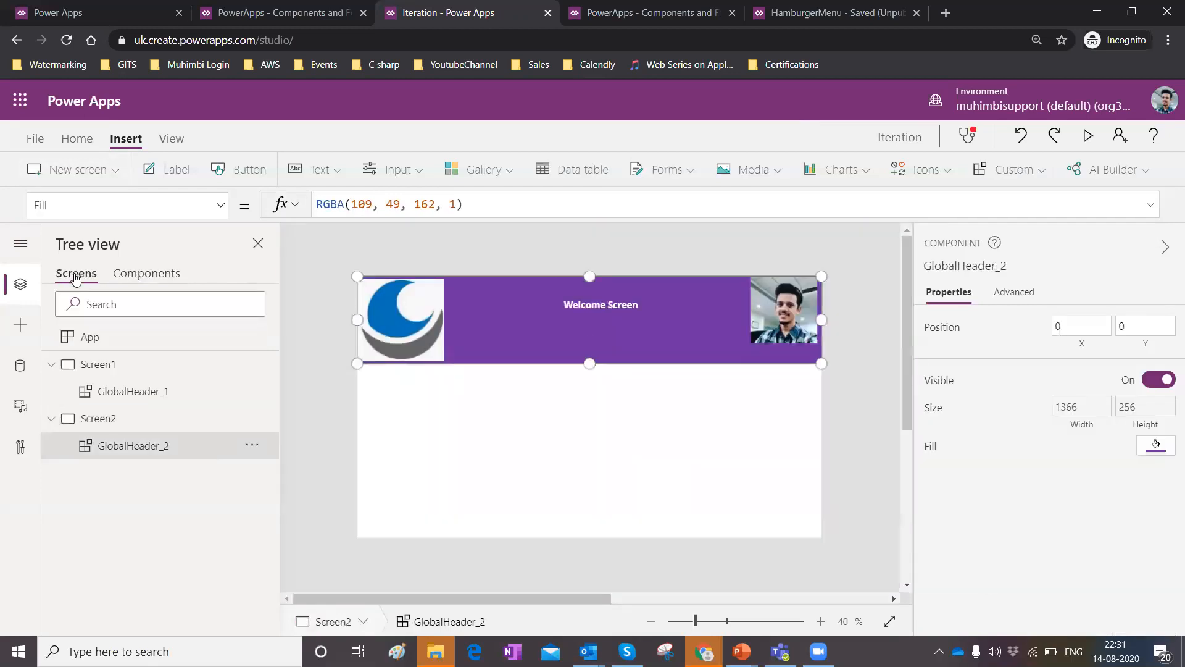
click(111, 394)
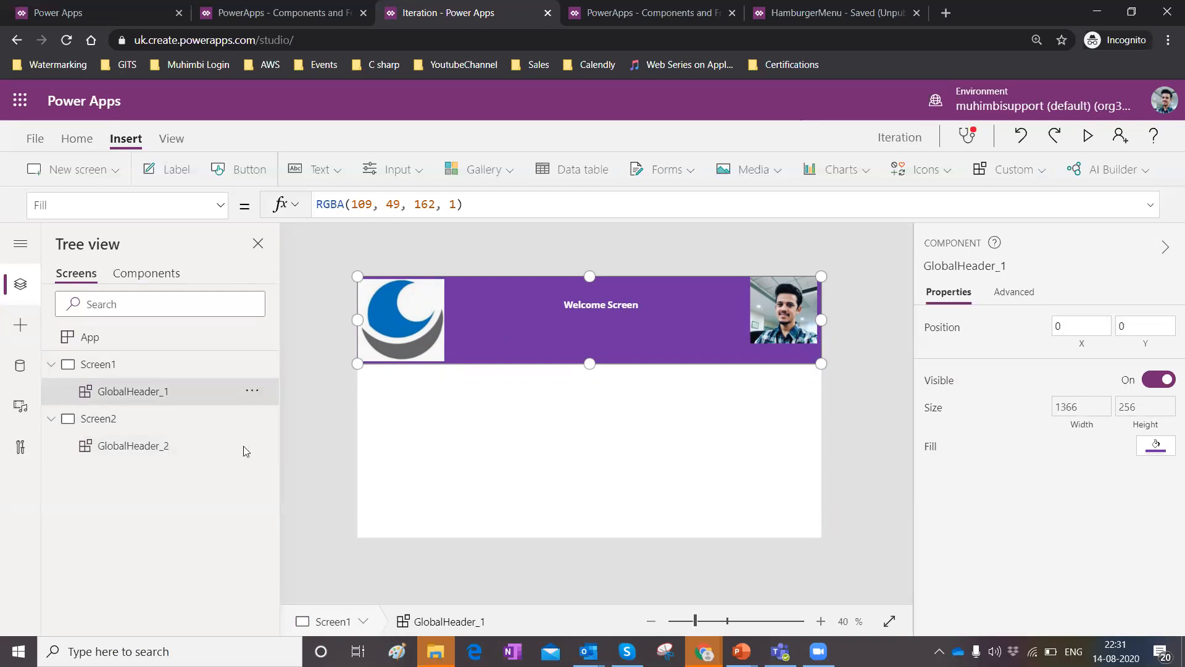
click(117, 449)
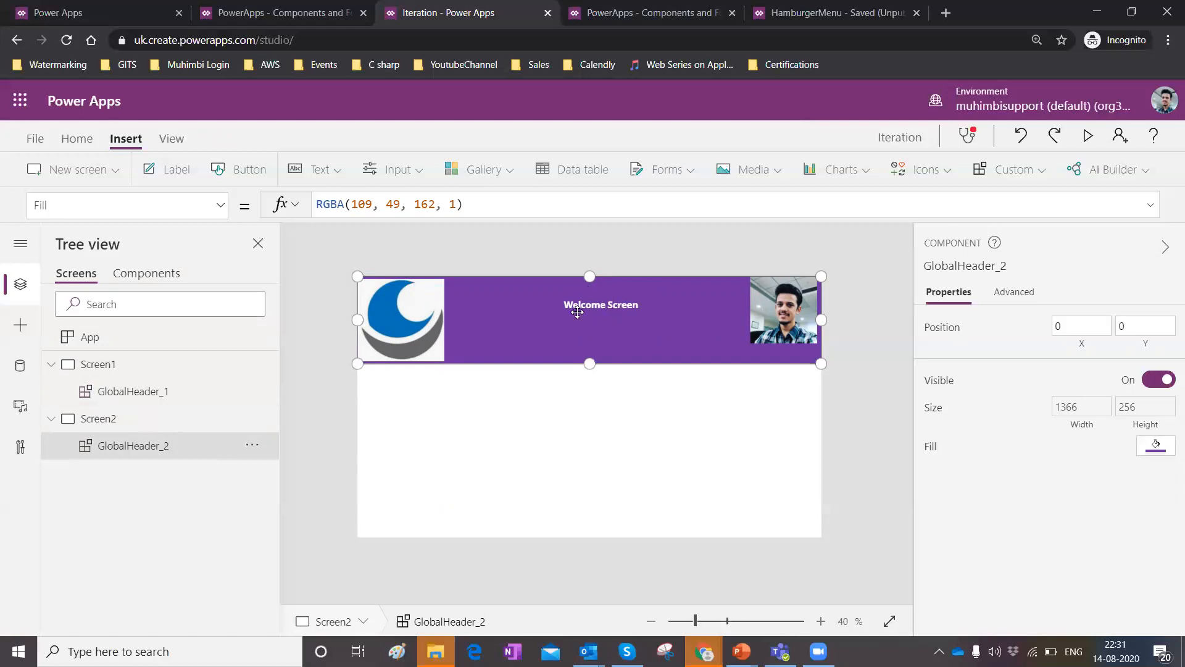
Create an input custom property named Text on GlobalHeader, described as "A custom property to define header titles".
click(147, 278)
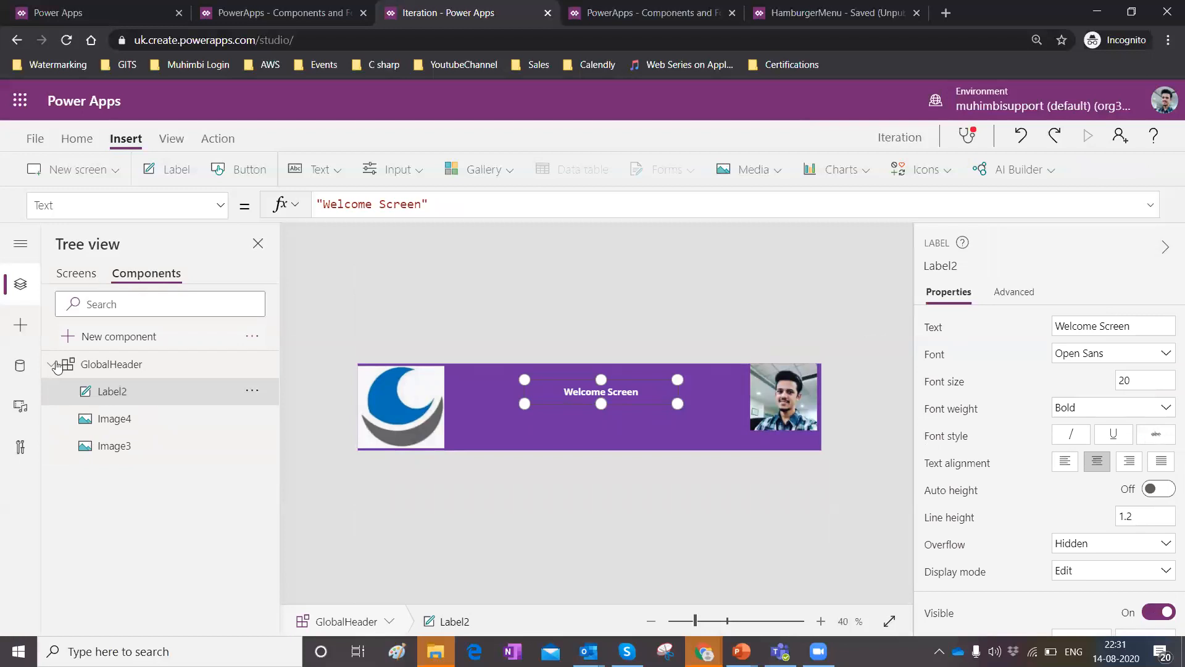
click(106, 368)
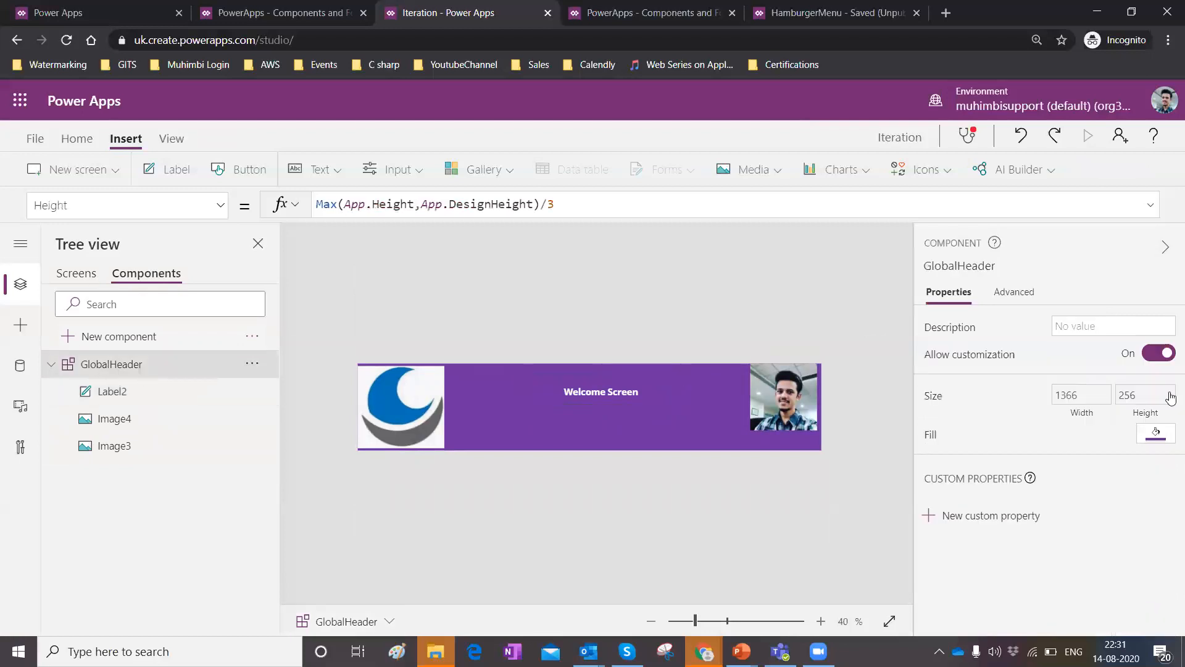
click(1008, 520)
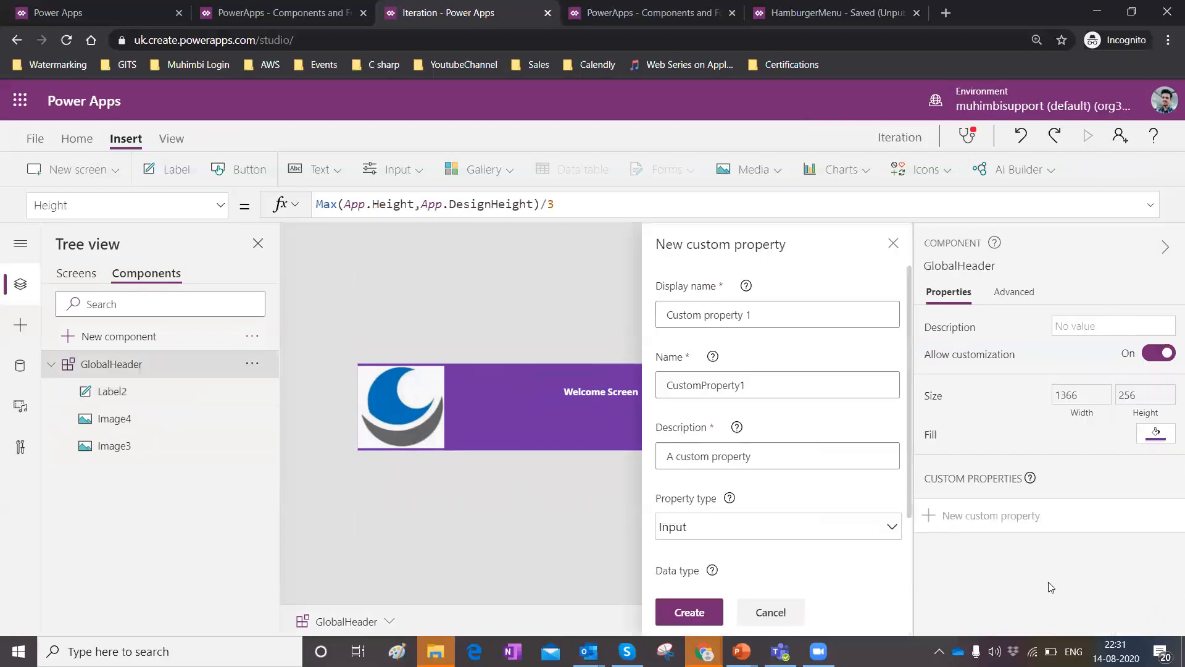
triple_click(767, 305)
key(BackSpace)
text(Text)
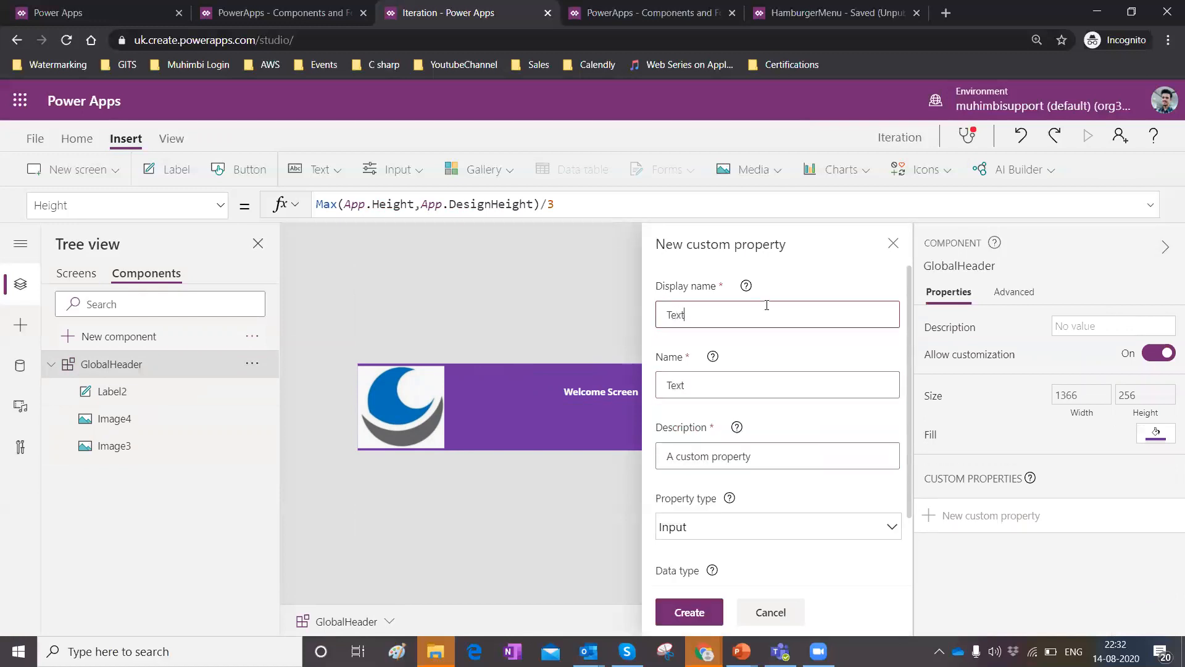
click(792, 449)
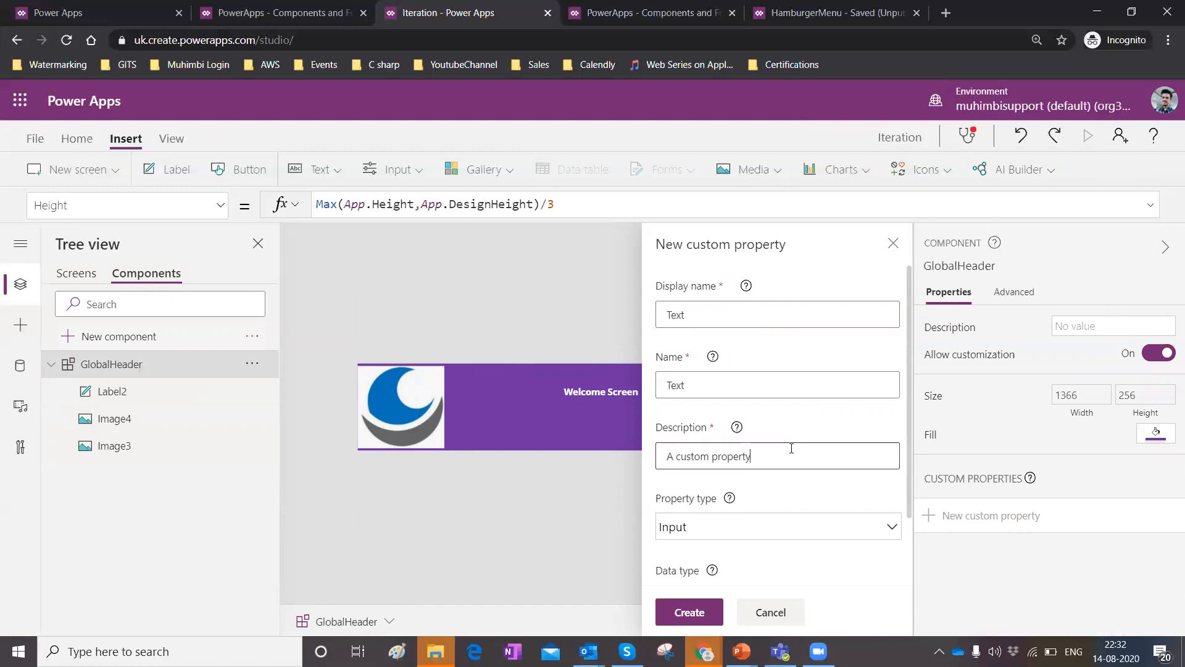
text(to define header titles)
scroll(821, 482, down, 2)
click(803, 439)
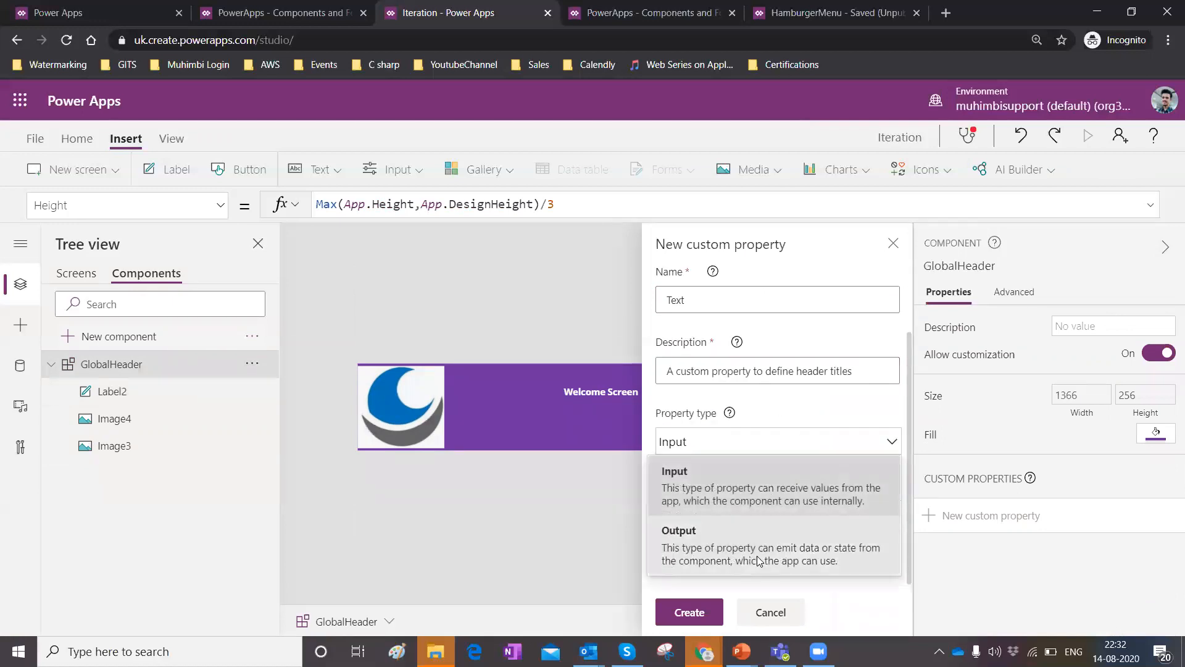
click(725, 492)
click(694, 608)
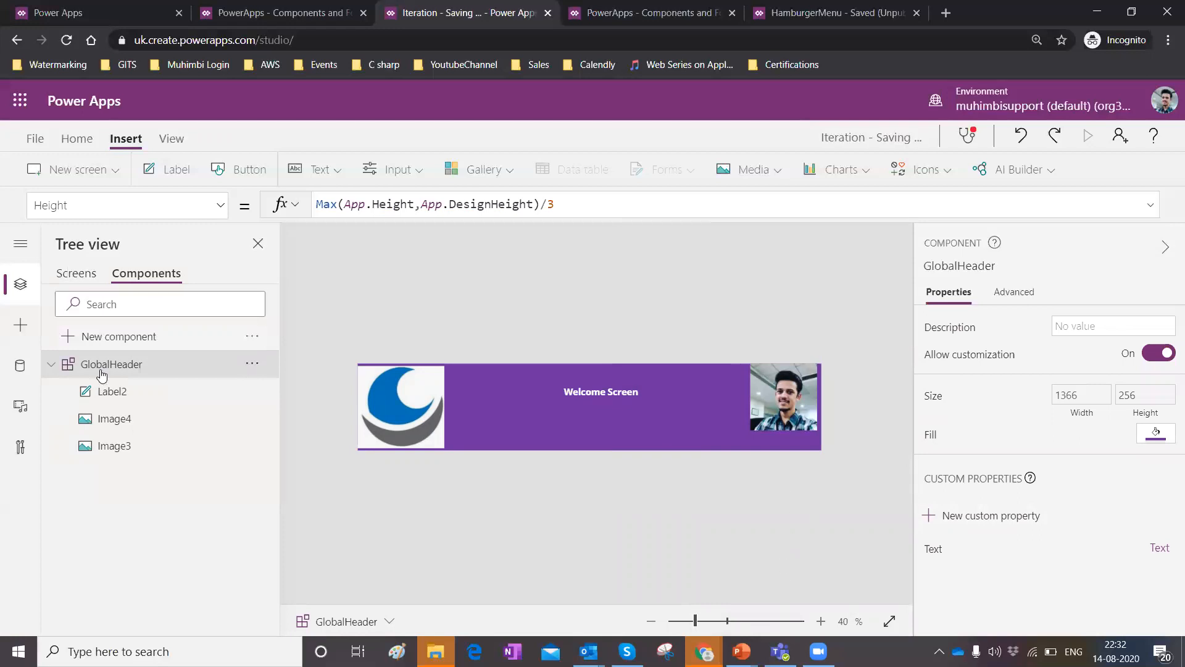
Bind the label's text to the component's GlobalHeader.Text property.
click(125, 399)
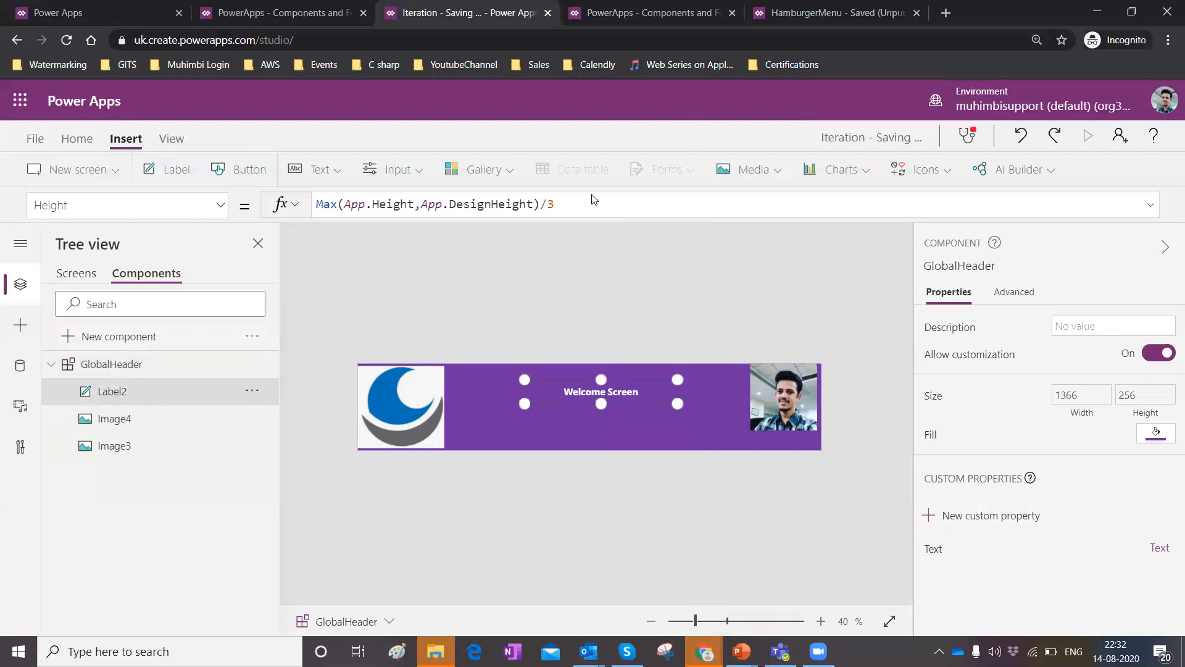
click(519, 208)
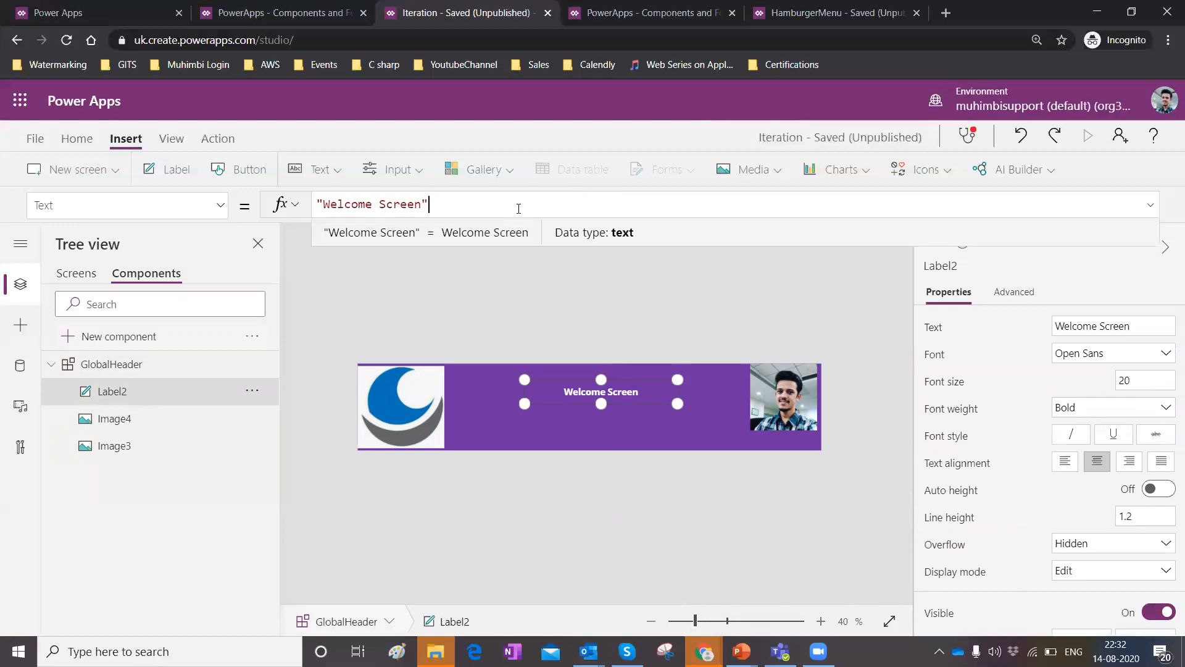
key(ctrl+a)
key(BackSpace)
text(Global)
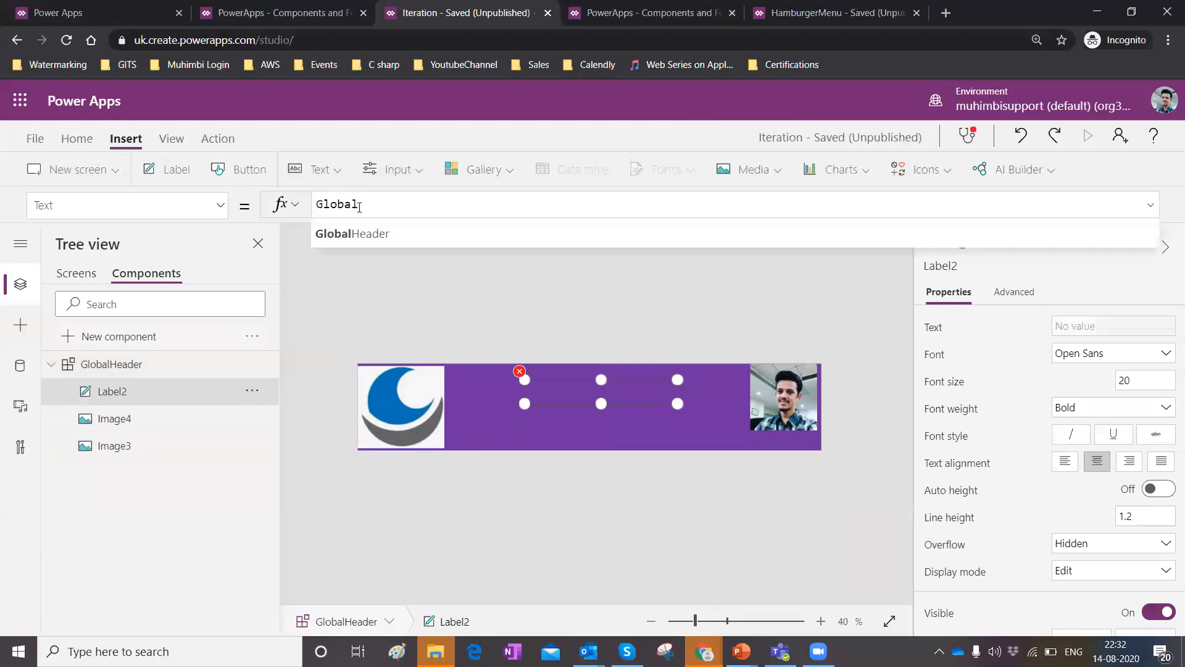
click(344, 231)
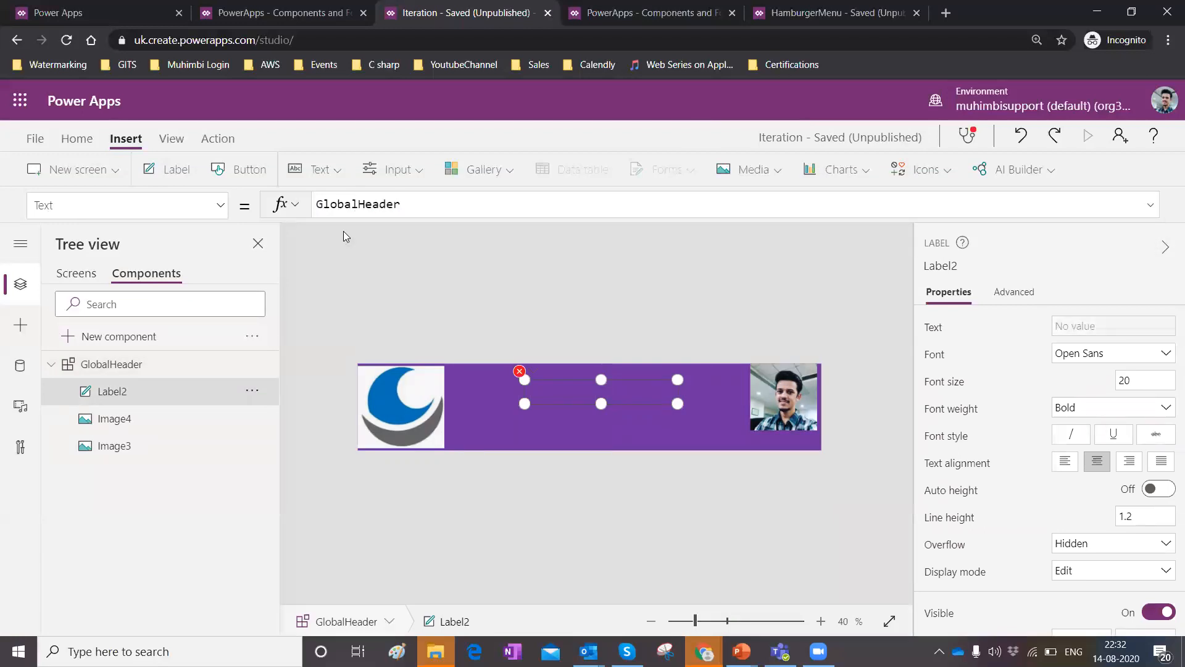
text(.Text)
click(450, 209)
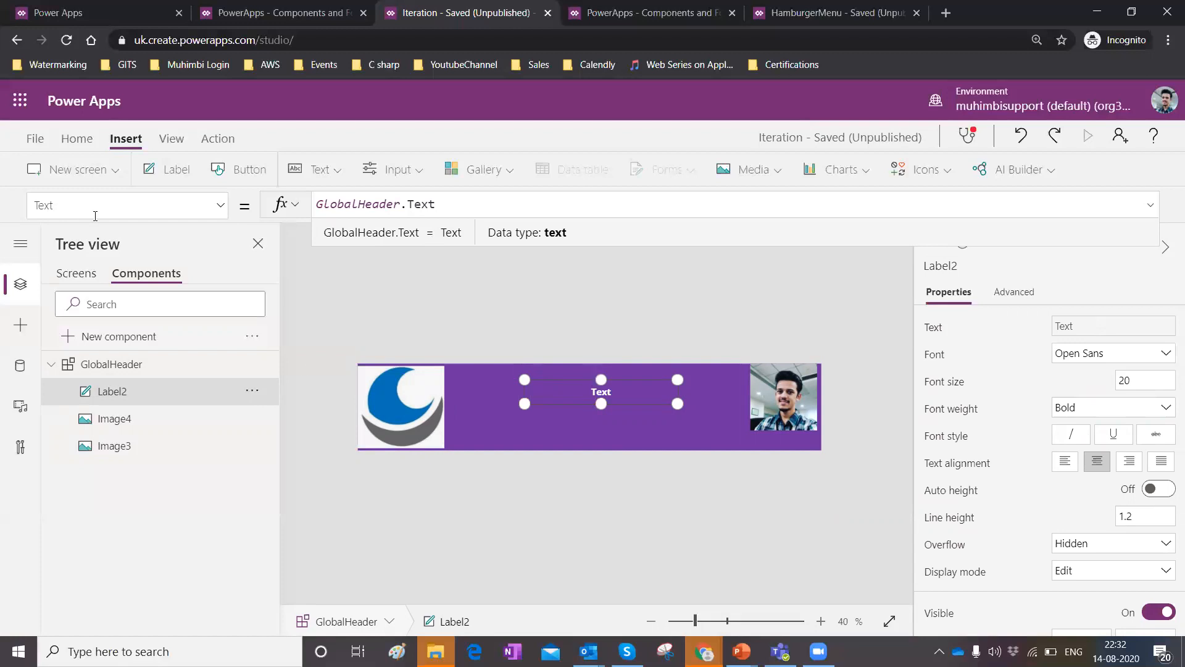
Set the Text property of the header instance on Screen1 to "Welcome Screen1".
click(74, 272)
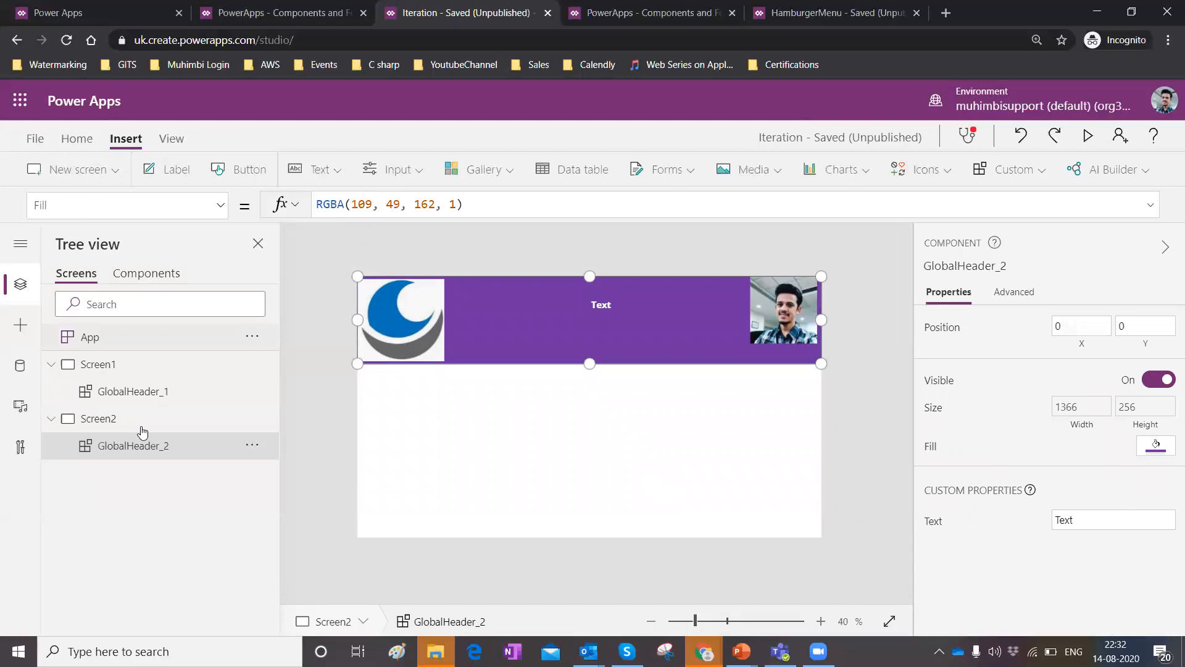
click(116, 398)
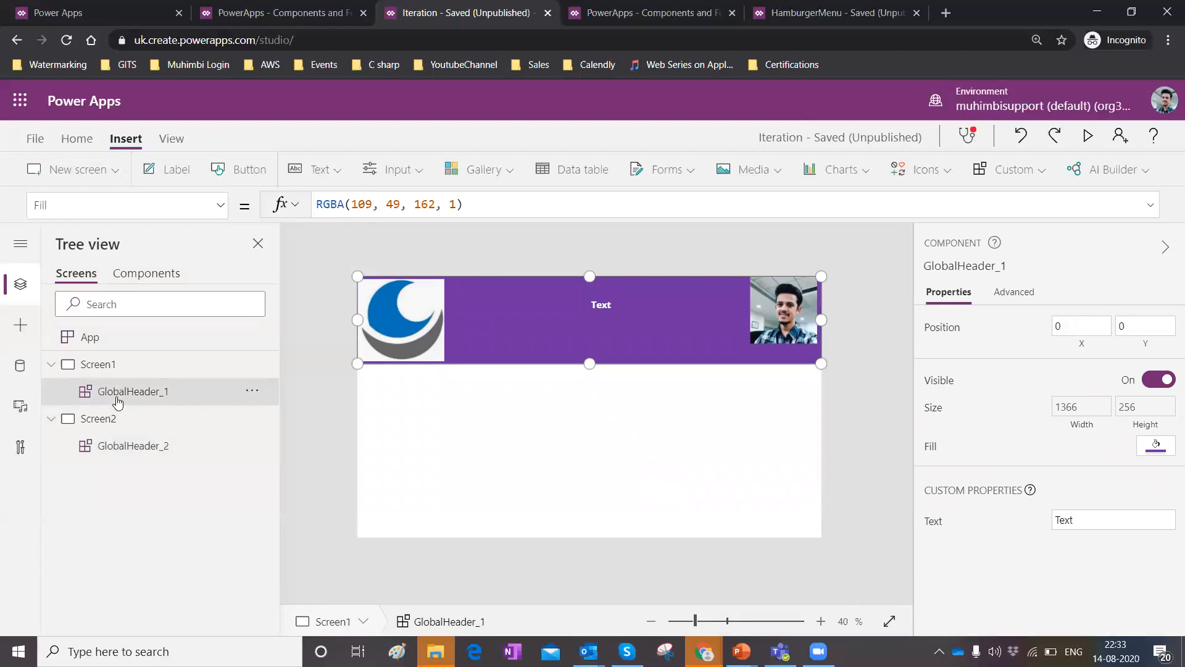
click(224, 208)
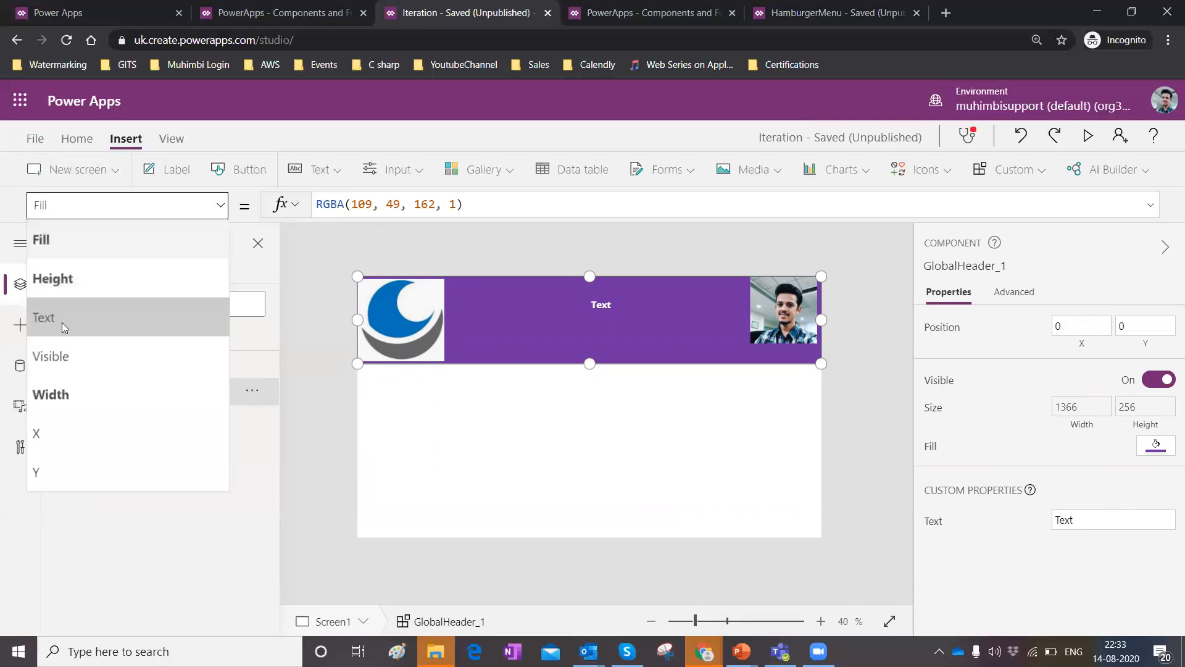
click(75, 315)
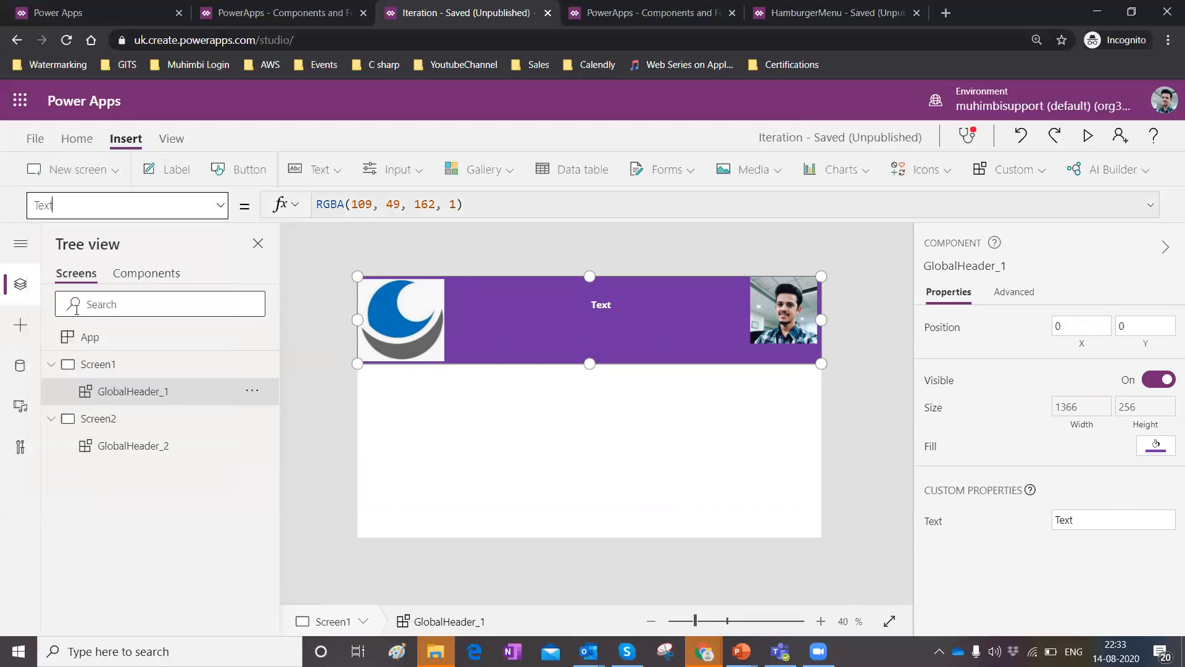
click(383, 210)
key(BackSpace)
key(BackSpace)
key(BackSpace)
key(BackSpace)
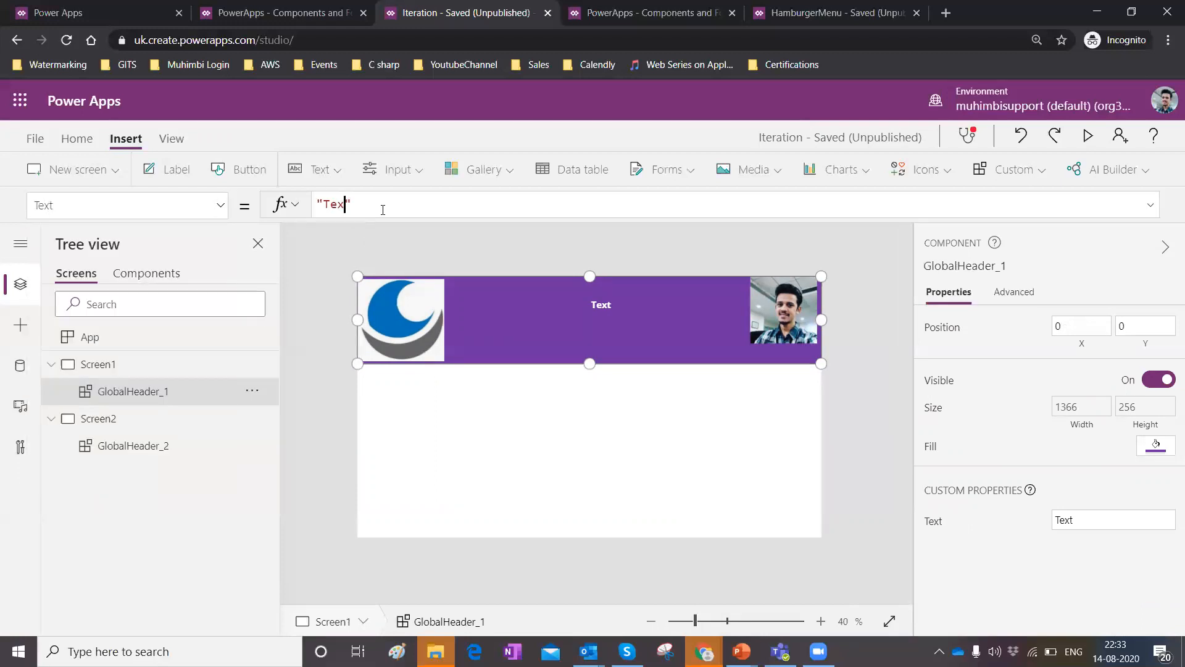
text(Welcome Scree)
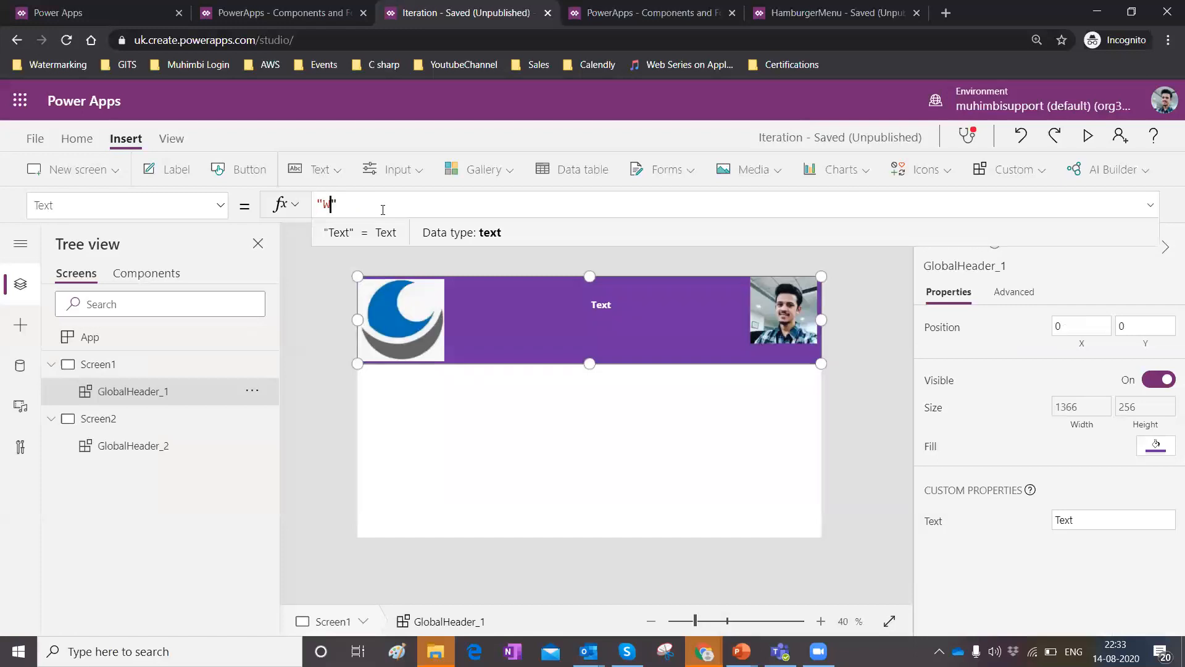
text(n1)
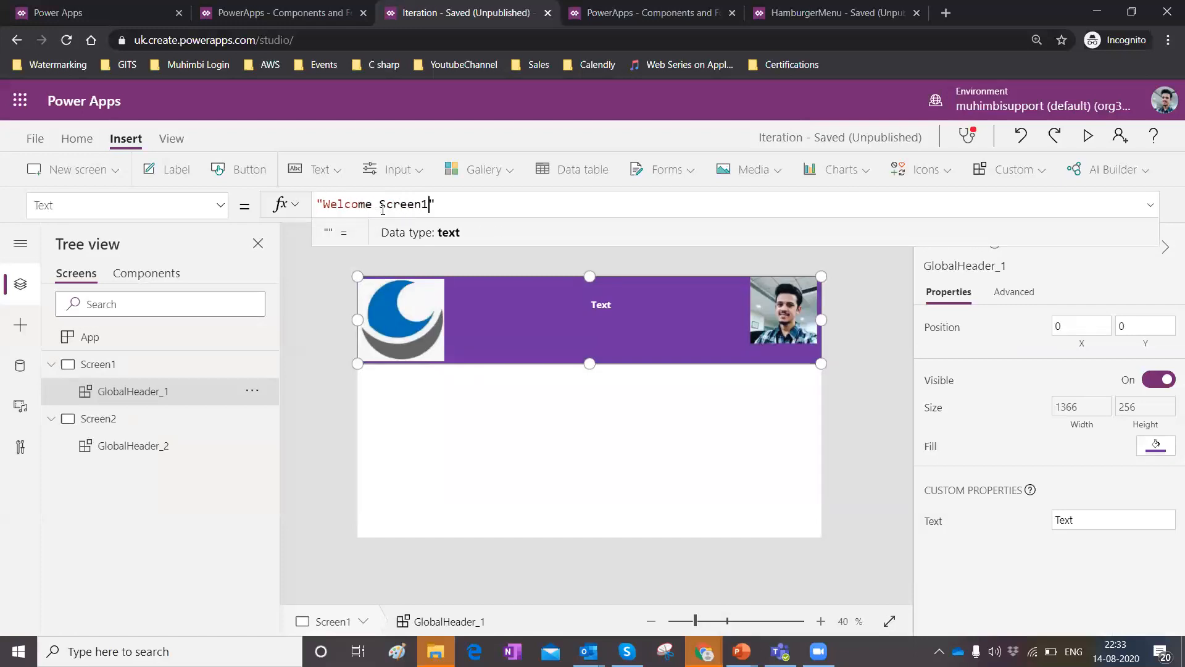
key(Right)
Set the Text property of the header instance on Screen2 to "Welcome Screen2".
click(123, 448)
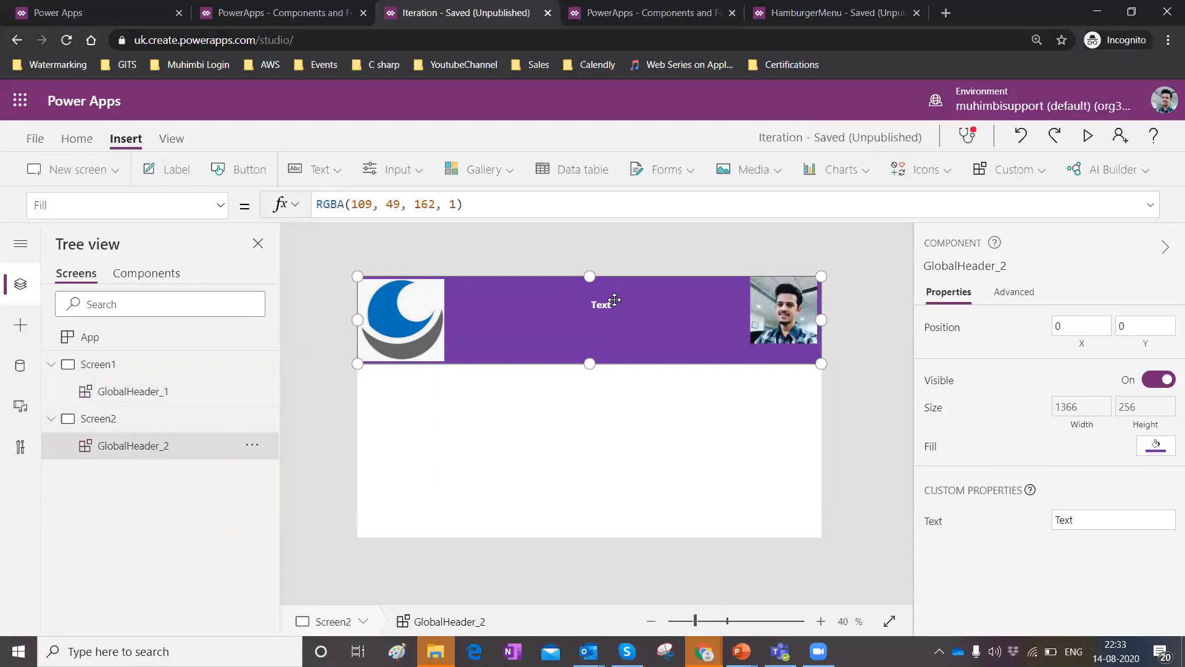
click(220, 205)
click(60, 319)
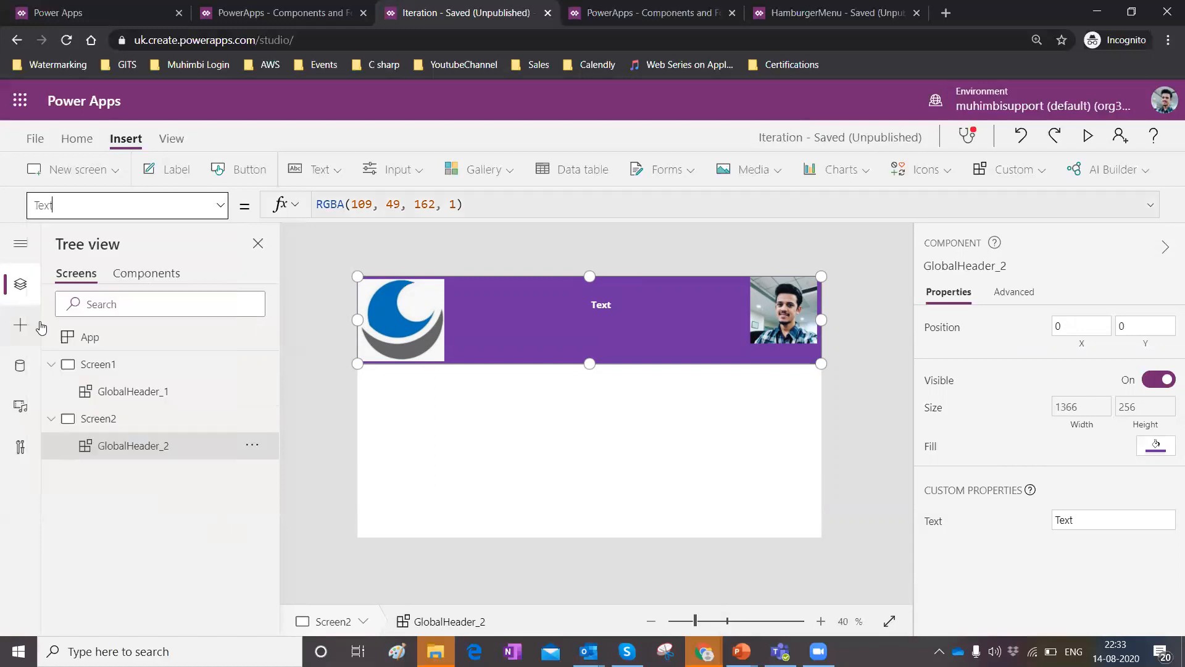
click(425, 199)
key(BackSpace)
key(BackSpace)
key(BackSpace)
key(BackSpace)
key(BackSpace)
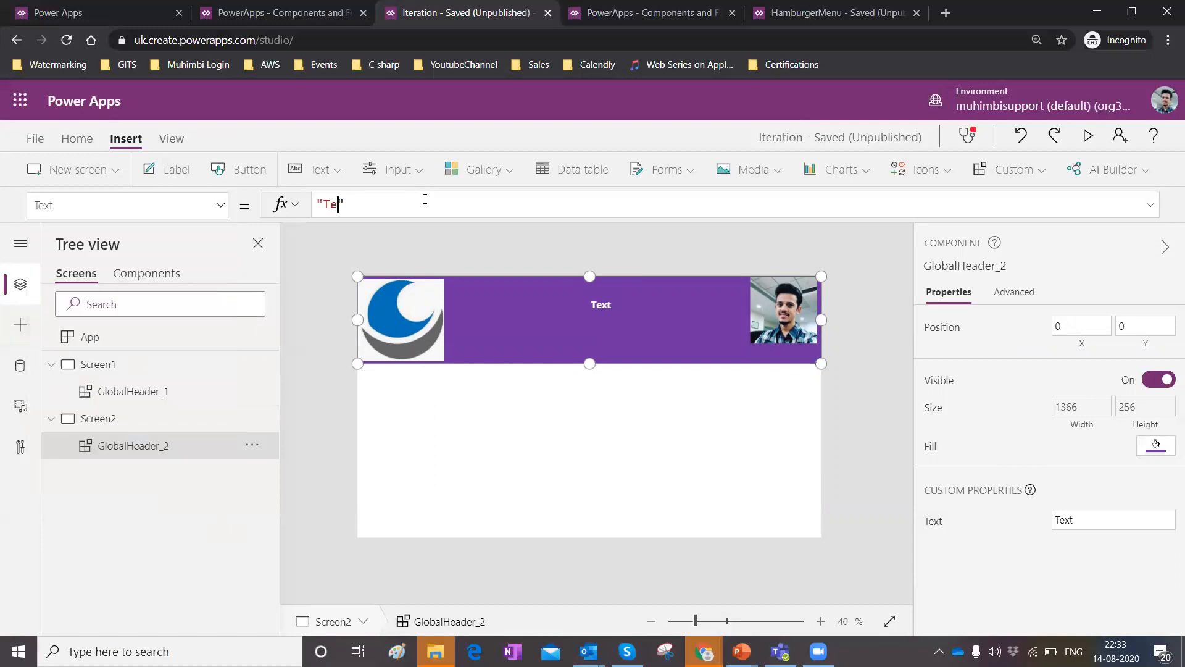
text(Welcome Screen2)
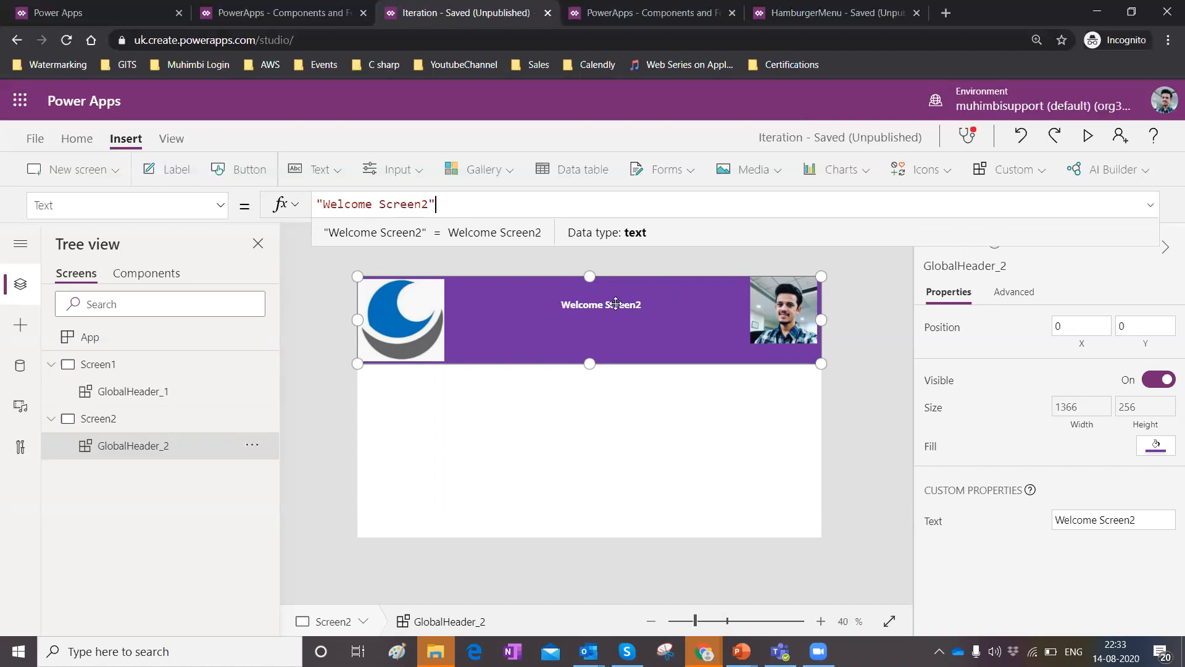
Open the GlobalHeader component and add a new label beneath the user photo, about 246 by 40 in size.
click(617, 324)
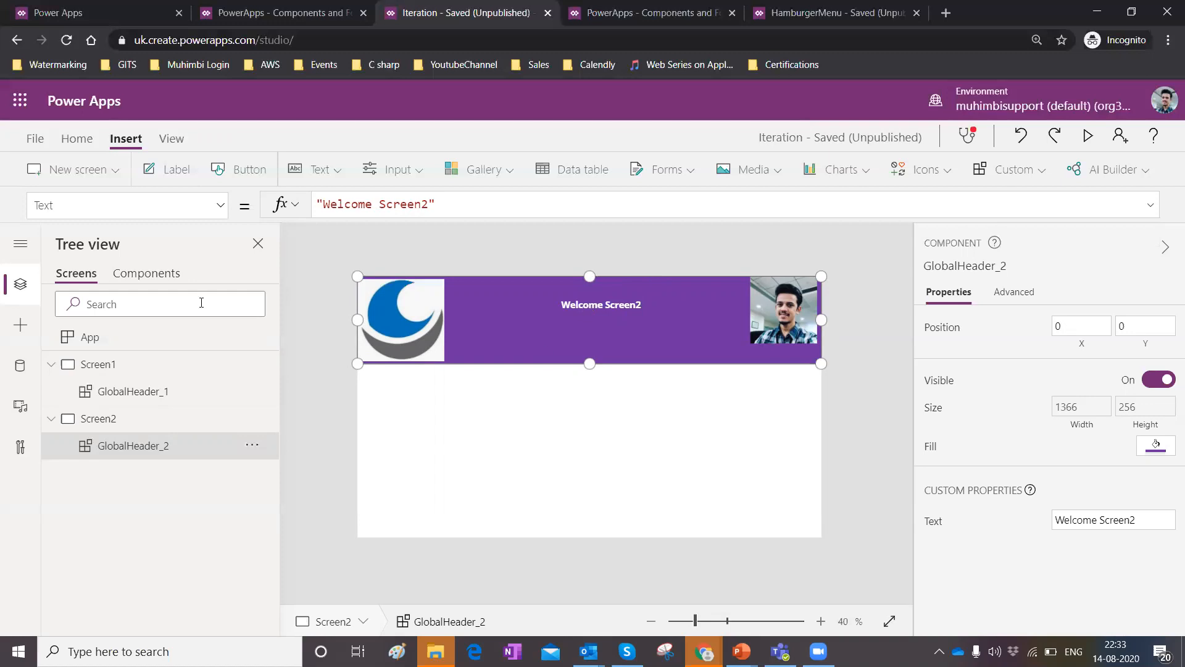
click(165, 273)
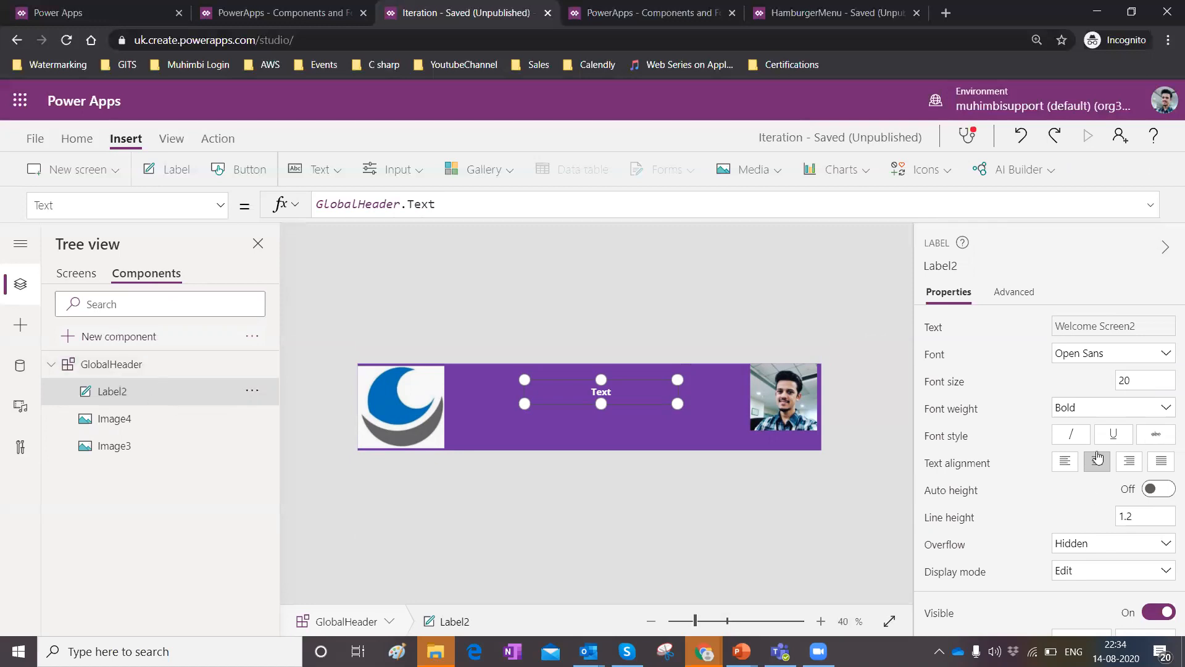
scroll(1096, 499, down, 3)
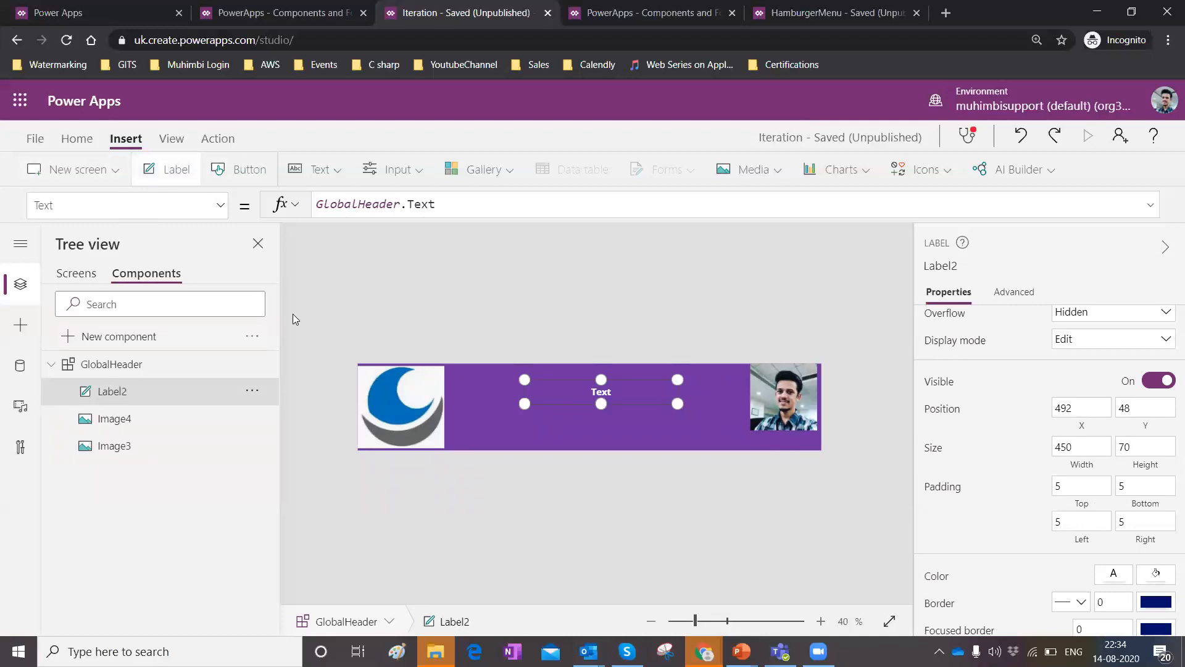
drag(384, 377, 908, 466)
Set the new label's text formula to User().FullName.
click(369, 209)
key(BackSpace)
key(BackSpace)
key(BackSpace)
key(BackSpace)
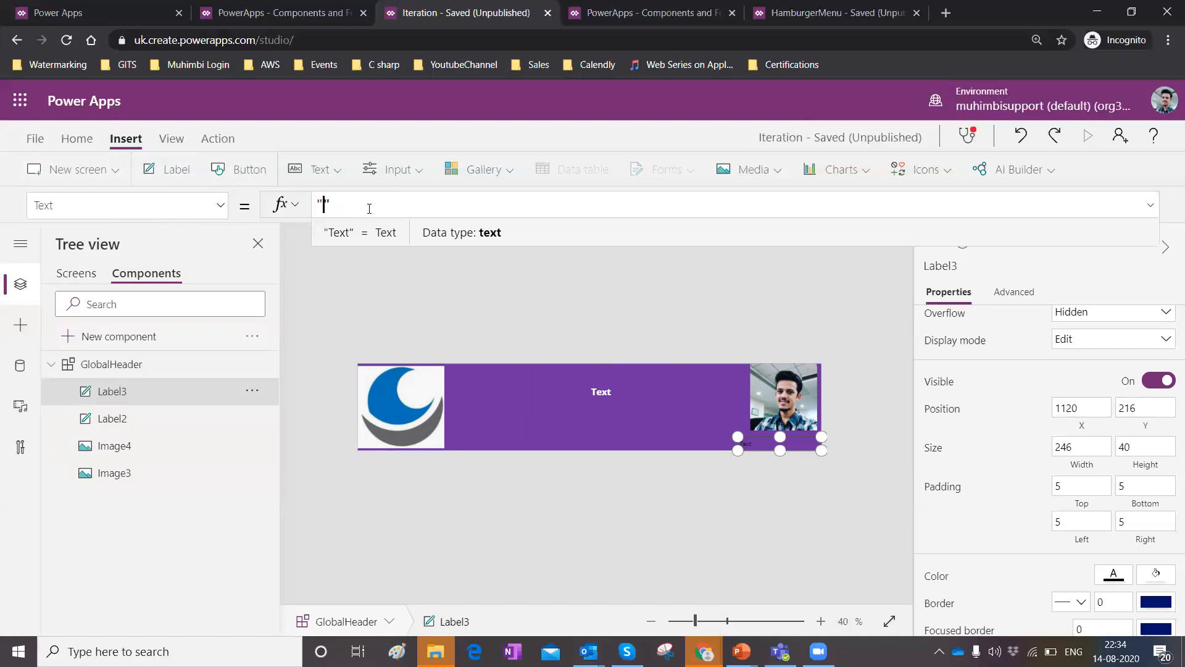
text(Use)
key(BackSpace)
key(BackSpace)
key(BackSpace)
key(BackSpace)
key(Right)
key(BackSpace)
text(User)
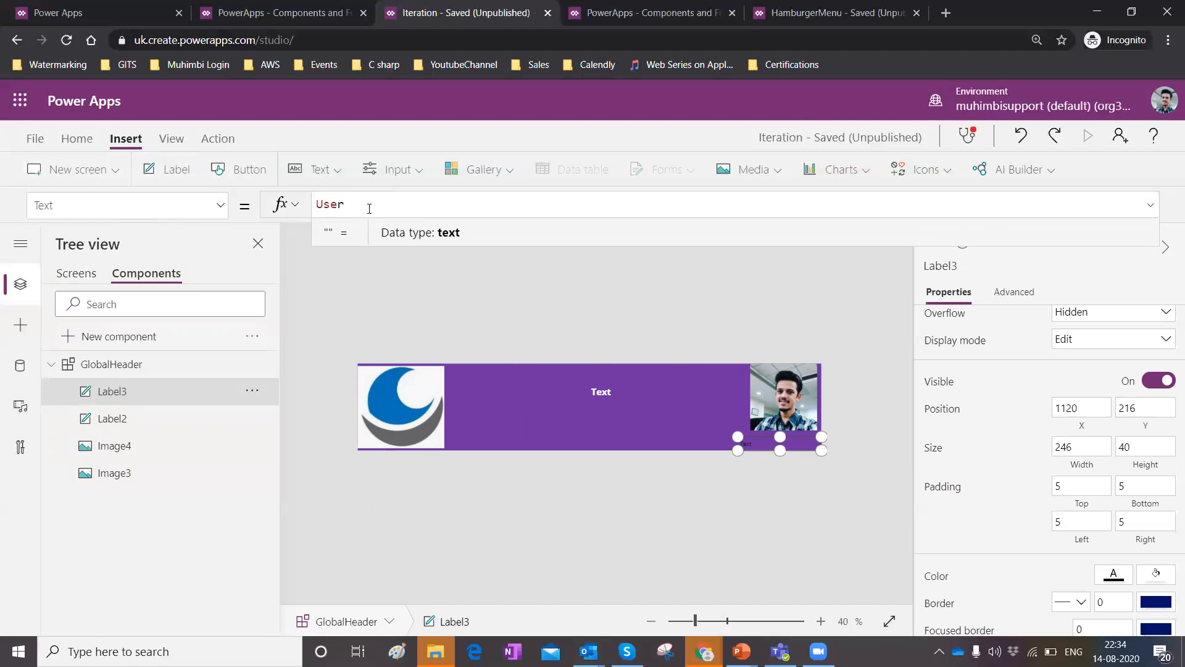
text(().Fu)
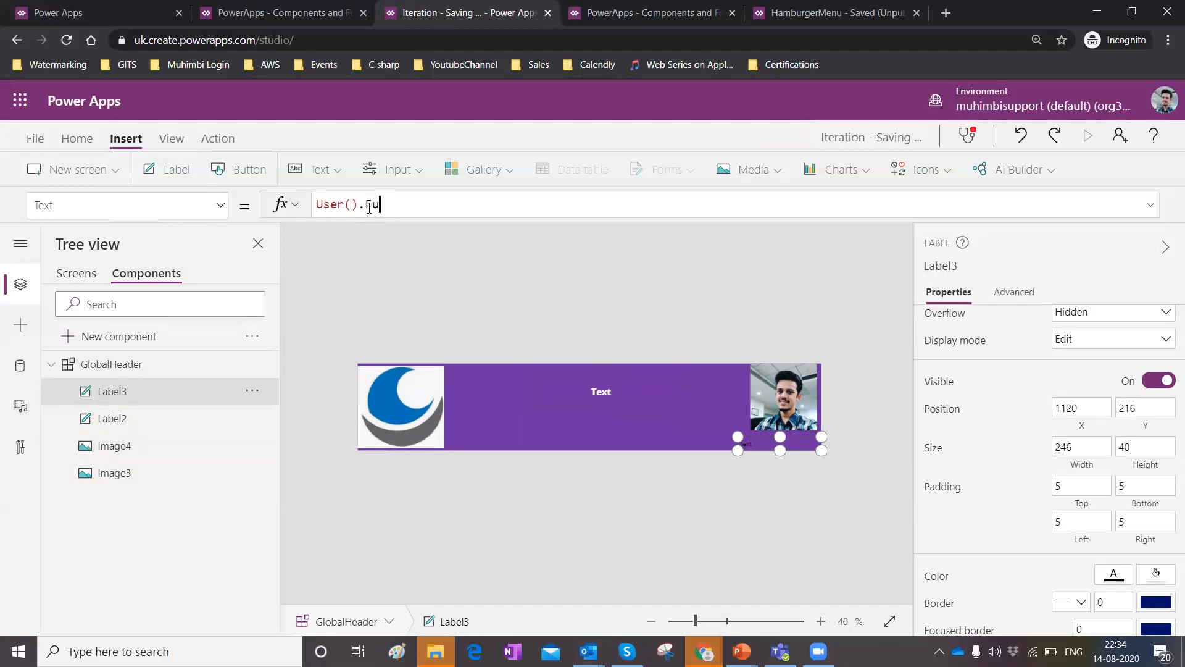
text(llName)
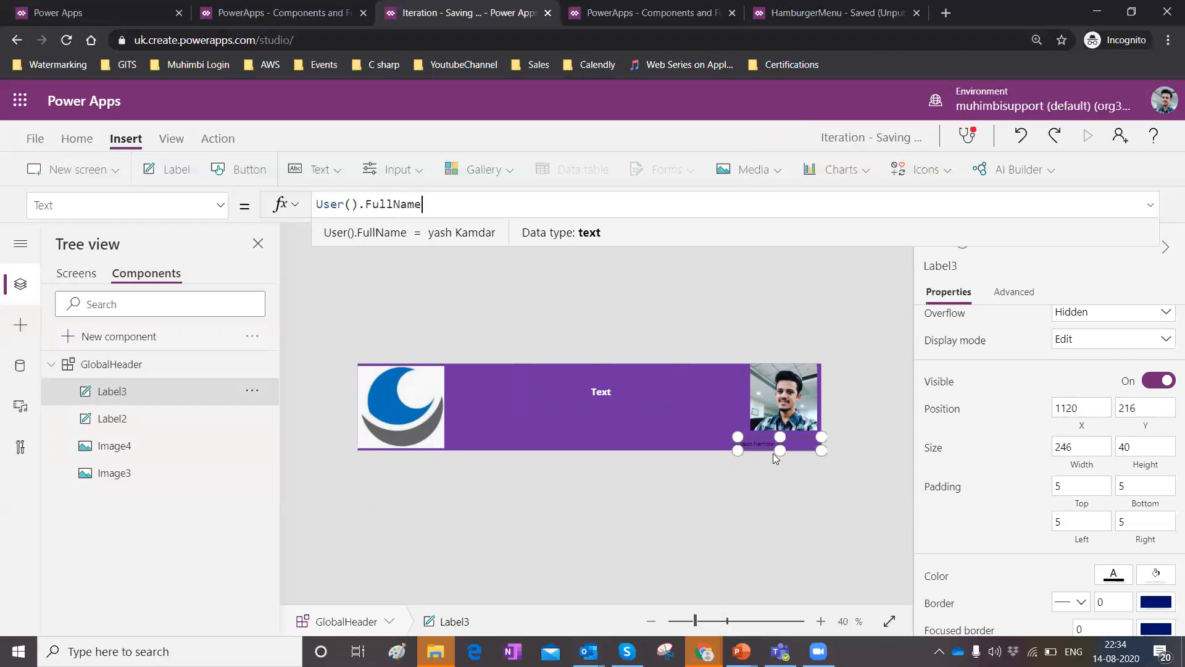
Format the name label with font size 18, bold weight and centred text alignment.
scroll(1096, 432, up, 3)
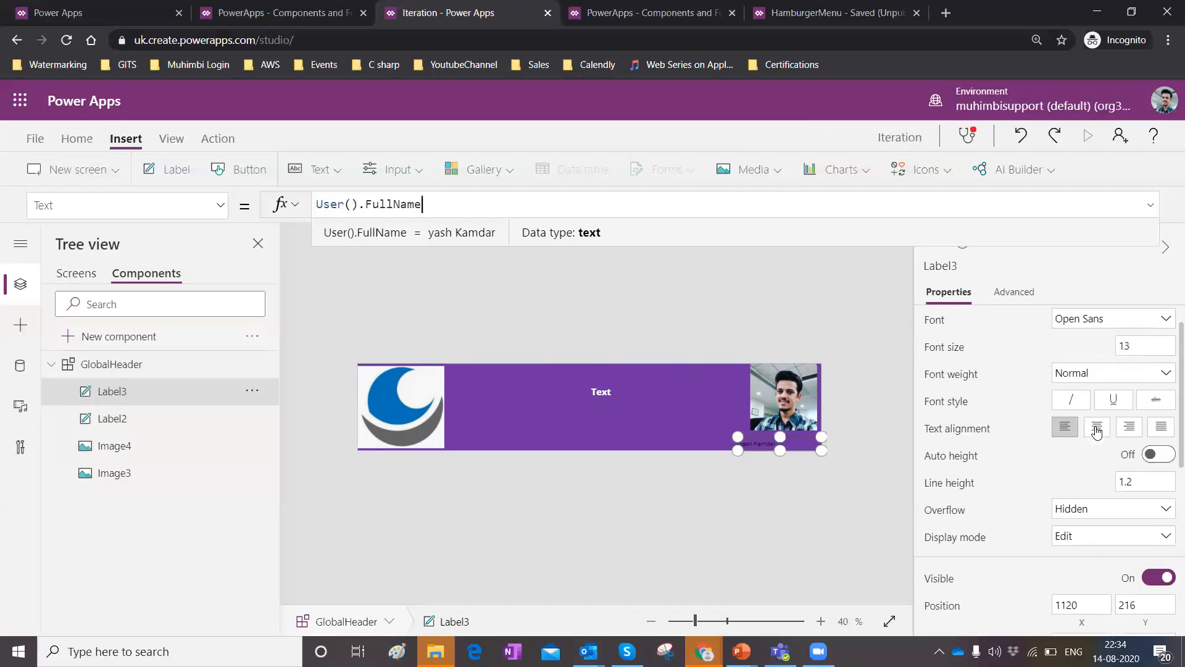
scroll(1096, 432, up, 1)
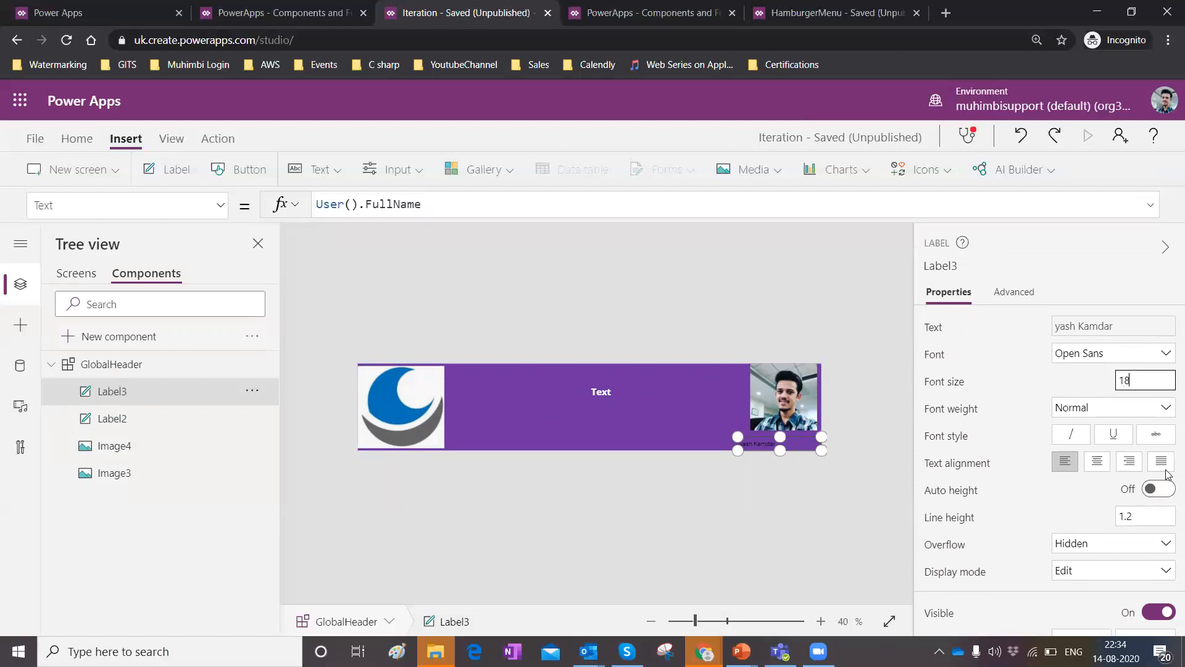
click(1115, 409)
click(1159, 412)
click(1068, 427)
click(1097, 462)
Set the name label's text colour to white and nudge the label slightly upward.
scroll(1124, 450, down, 5)
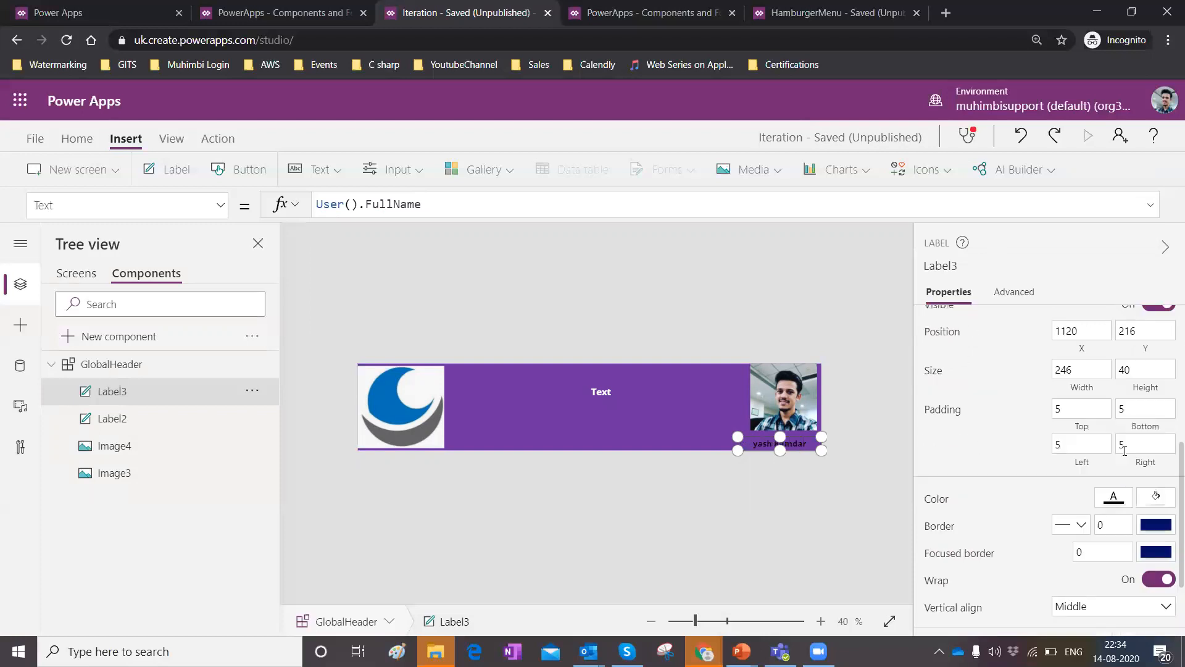
scroll(1124, 451, down, 2)
click(1114, 420)
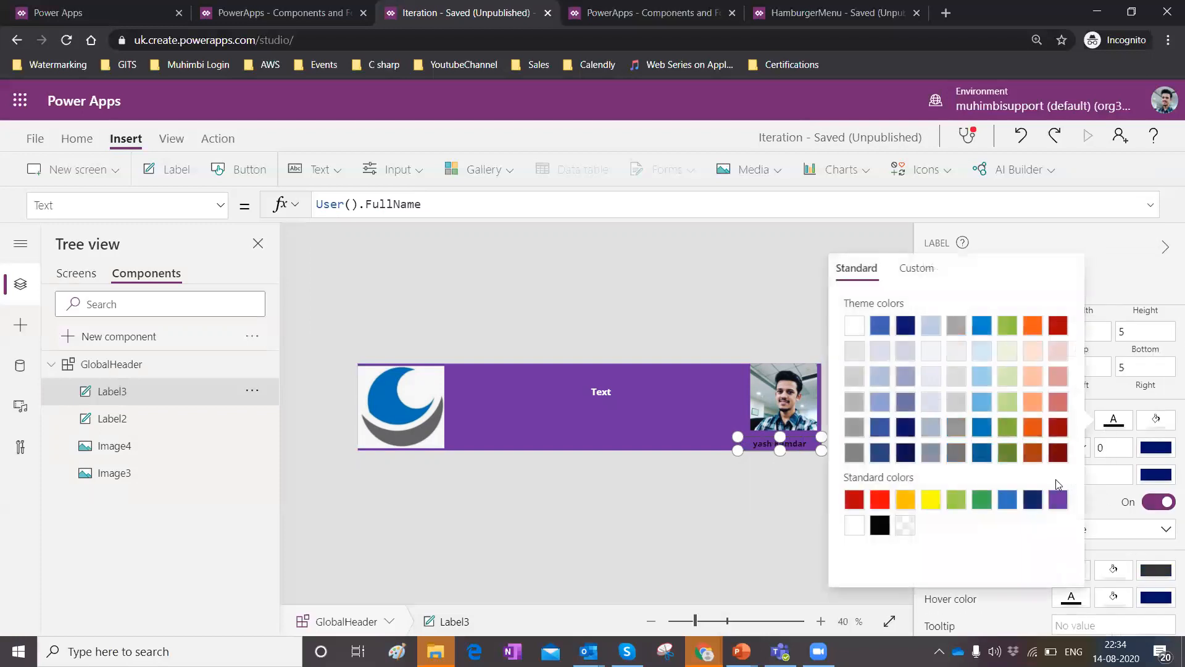
click(855, 325)
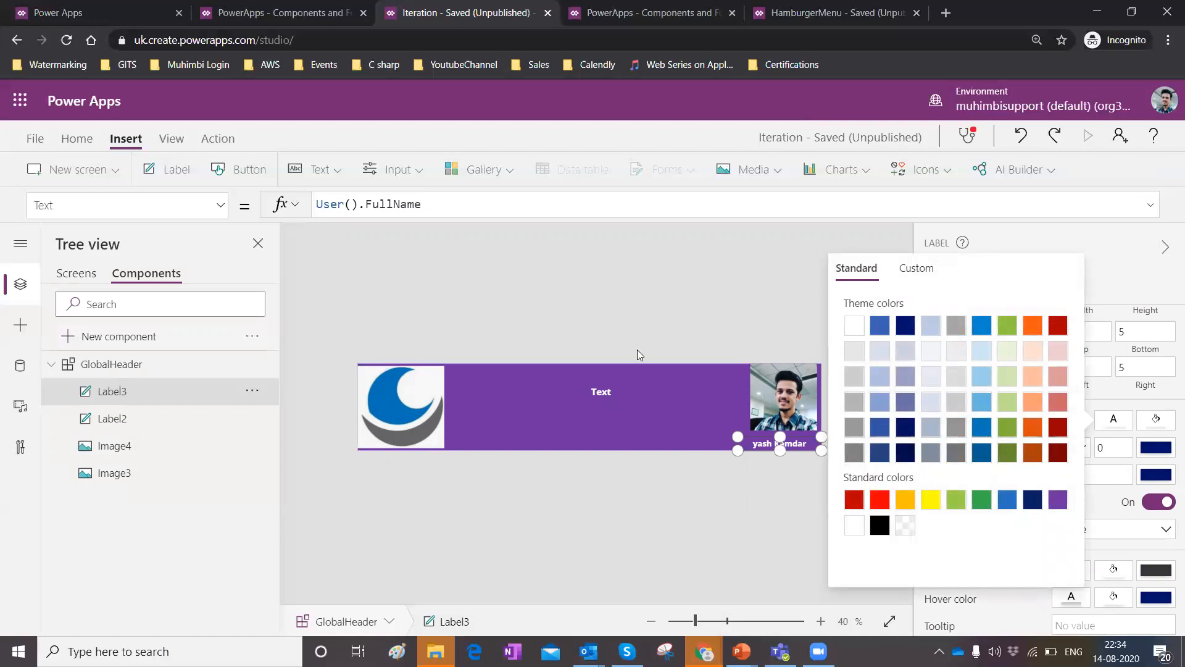
click(780, 437)
drag(780, 437, 778, 430)
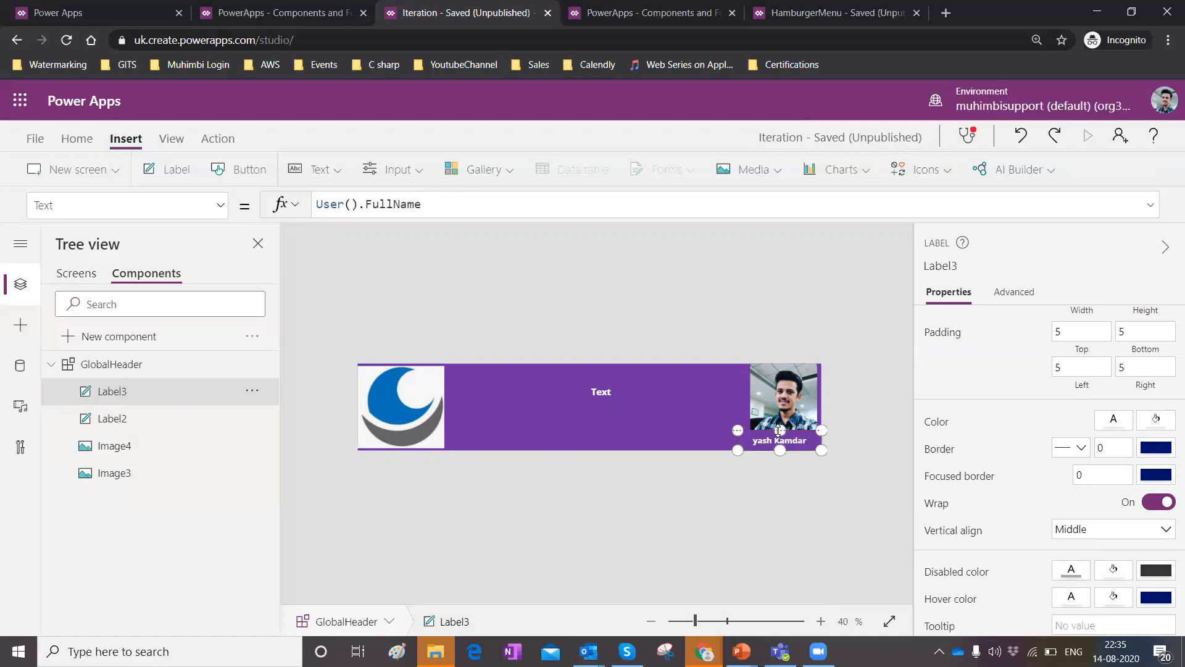
click(766, 493)
Insert another label across the bottom centre of the header, about 442 by 40, and centre its text.
click(775, 403)
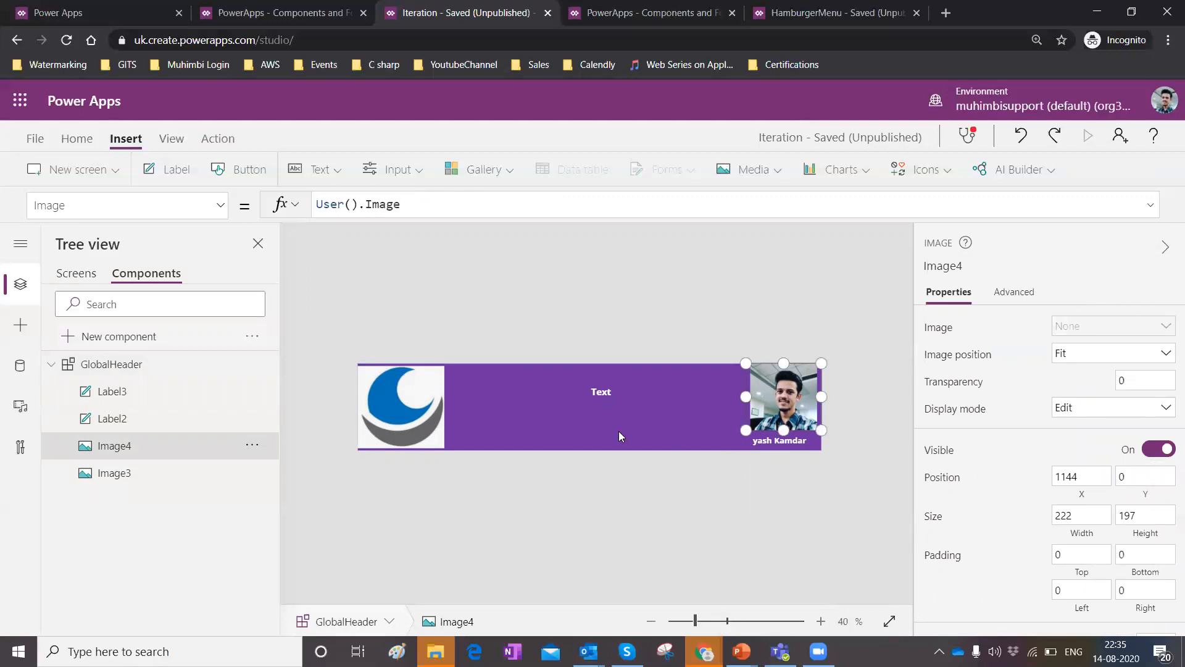
click(150, 176)
drag(383, 378, 681, 466)
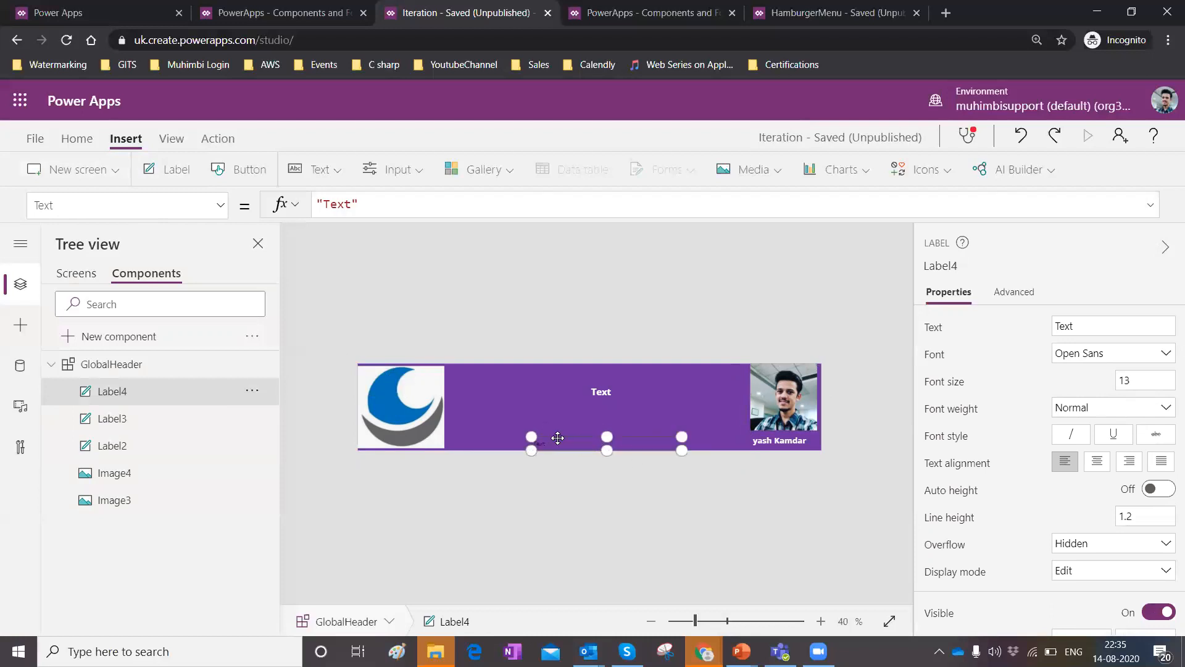
click(1145, 381)
click(1096, 470)
click(1097, 471)
Set the new label's text formula to Now() and nudge the label slightly upward.
scroll(1112, 444, down, 5)
scroll(1095, 440, down, 3)
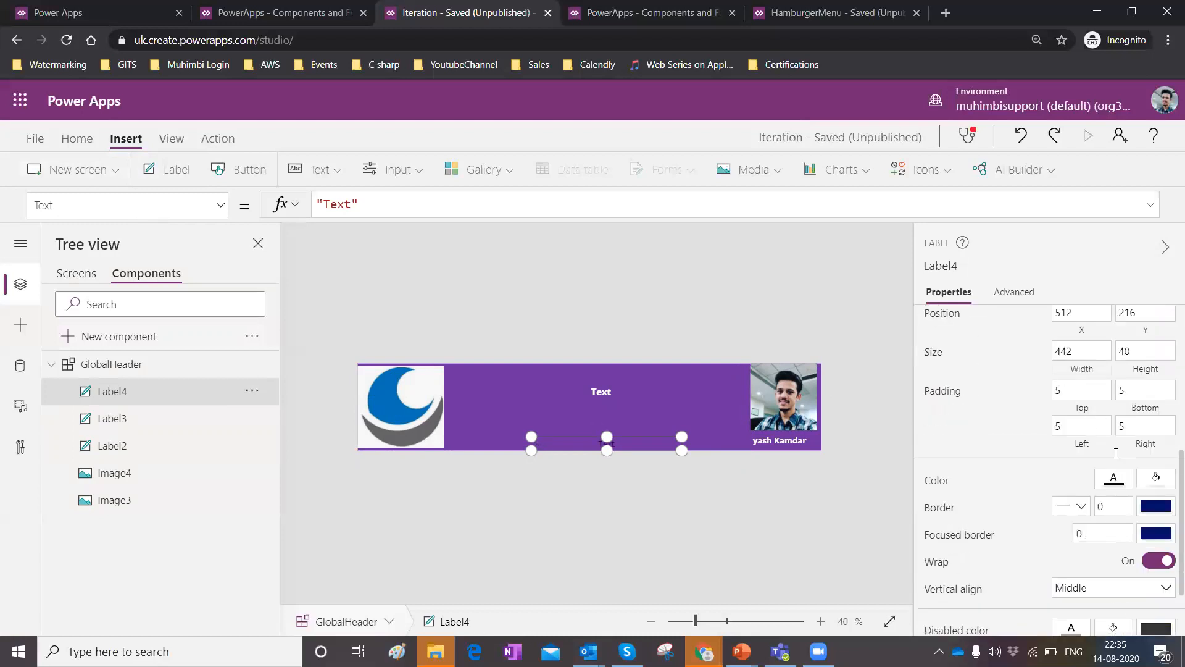
click(1114, 419)
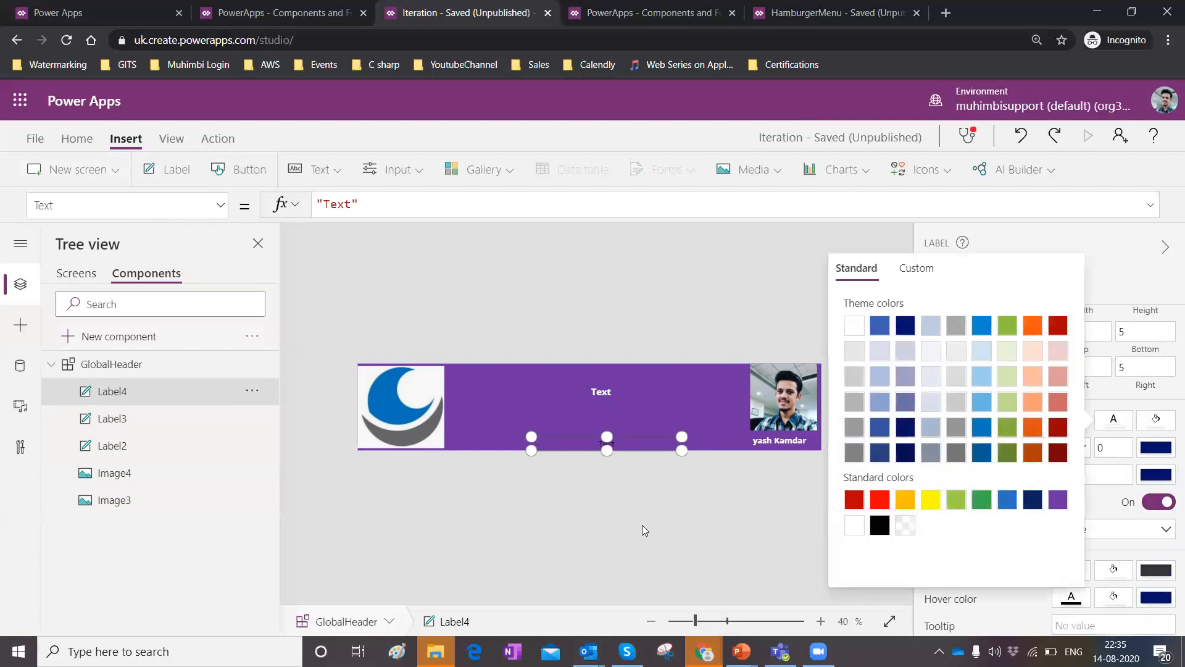
click(387, 206)
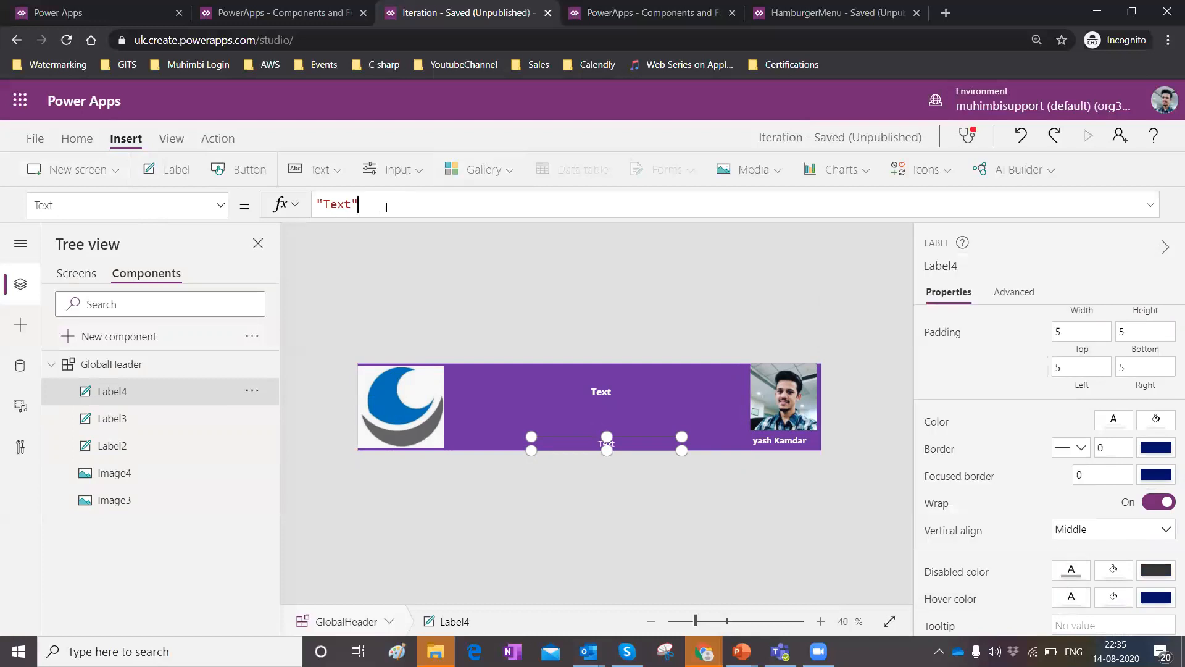
key(ctrl+a)
key(BackSpace)
text(N)
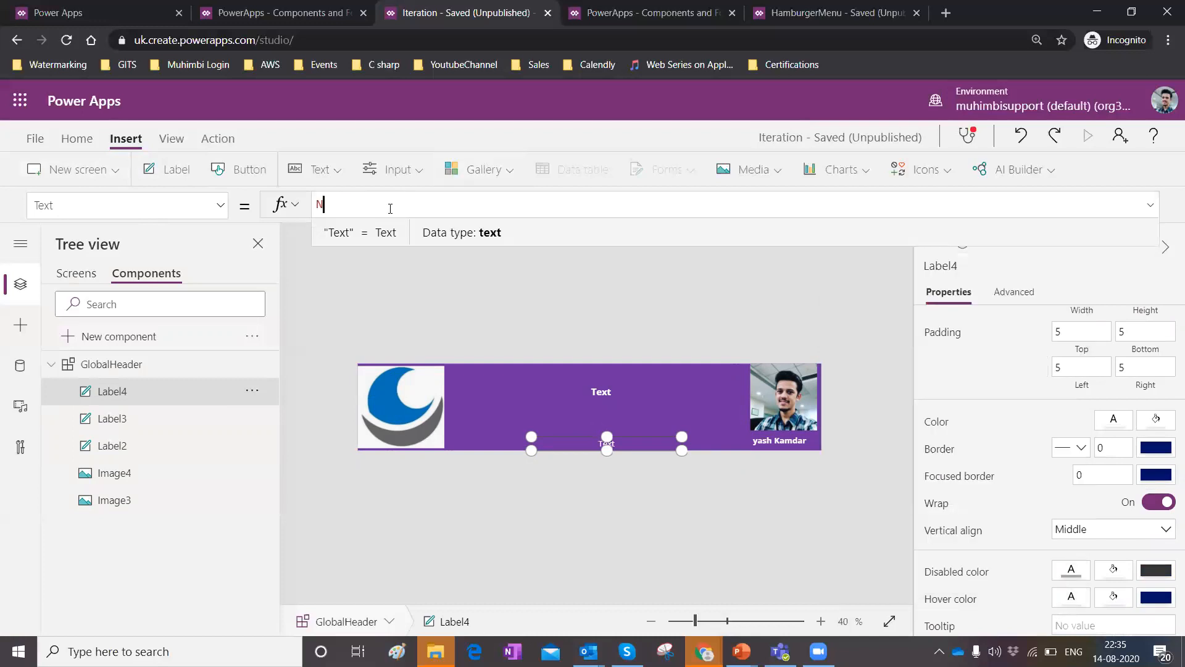
text(ow())
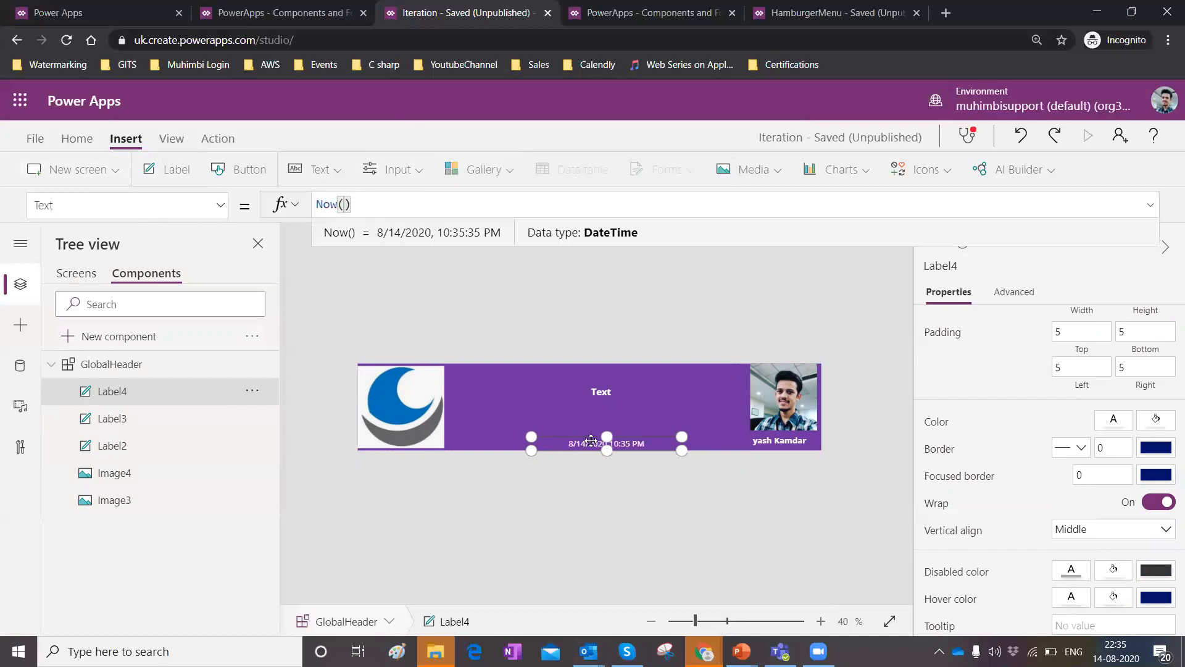
drag(607, 436, 606, 423)
click(620, 485)
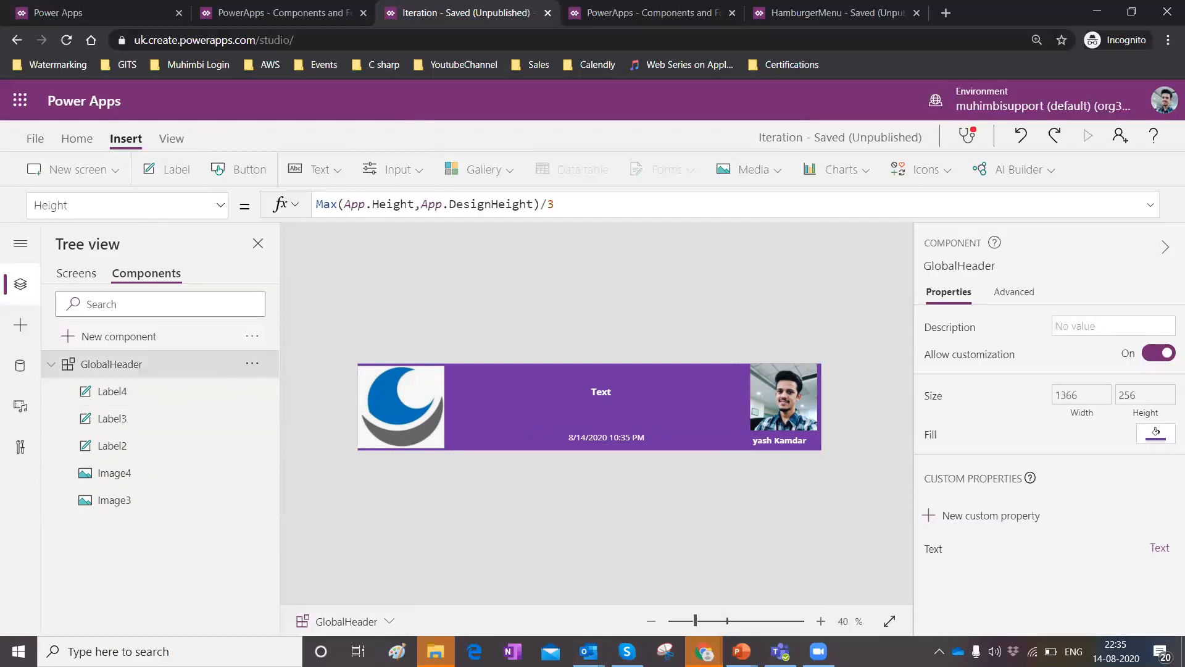
Review the header instances on Screen1 and Screen2.
click(101, 277)
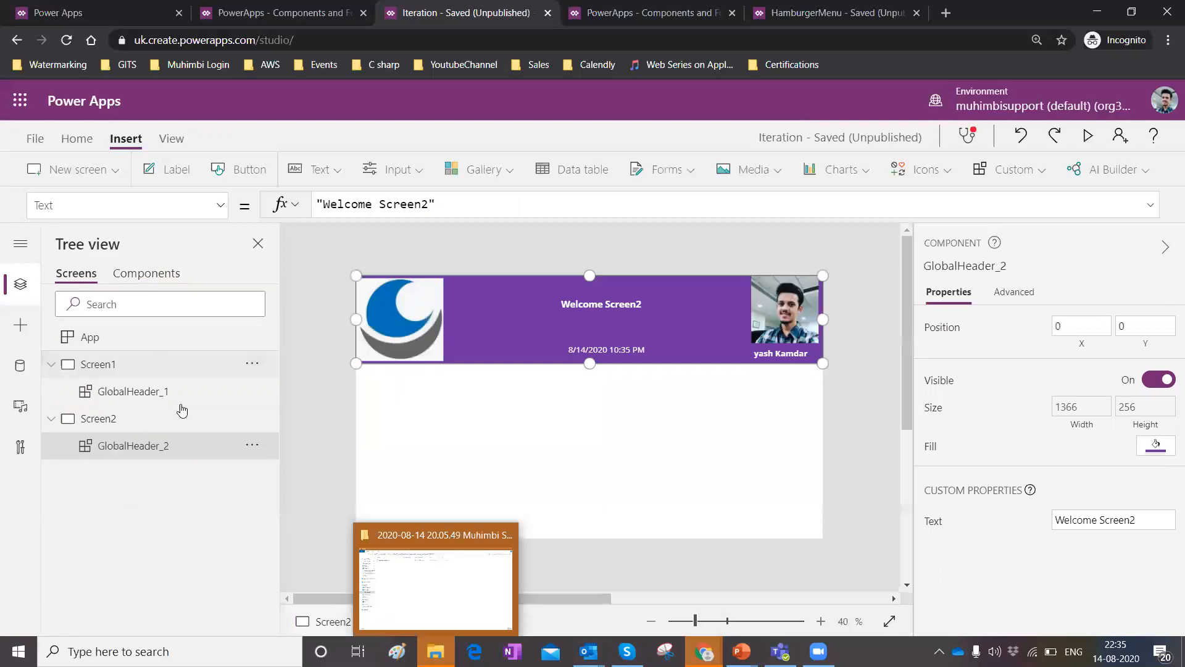
click(151, 391)
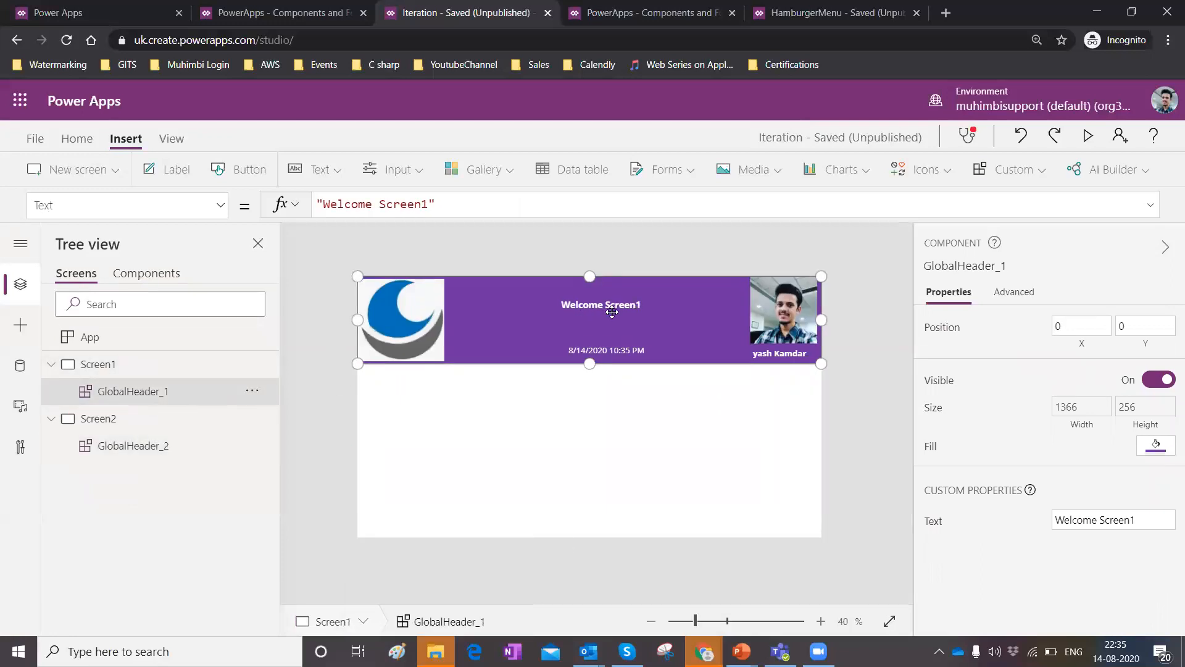
click(127, 447)
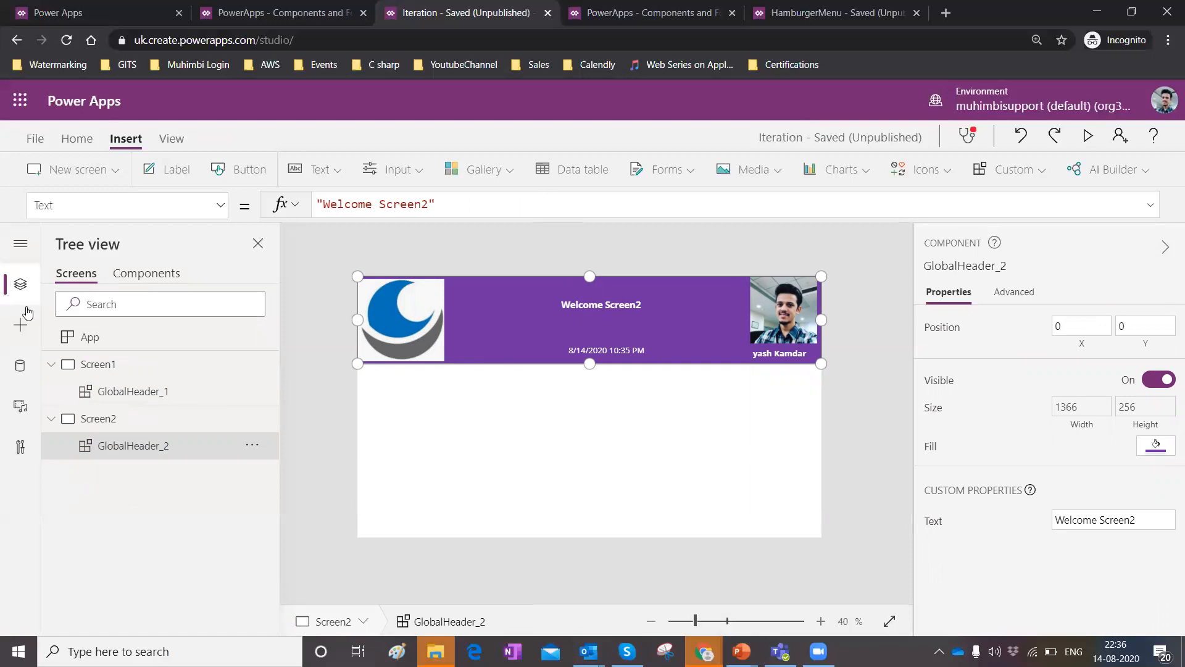
click(20, 245)
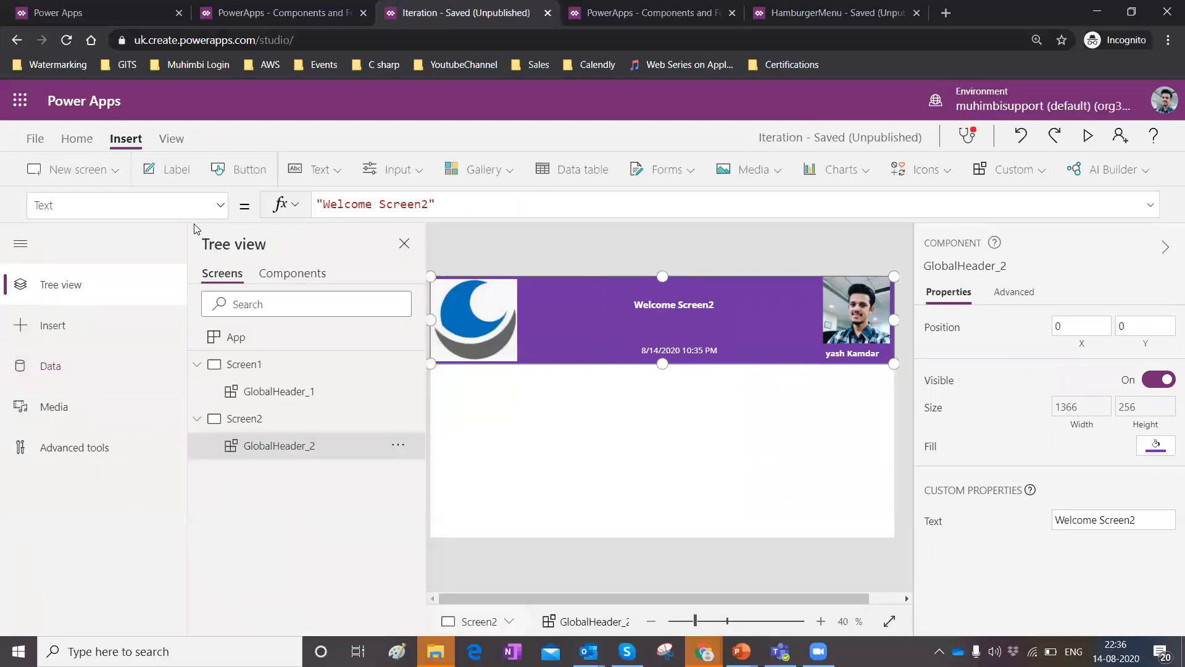
click(20, 246)
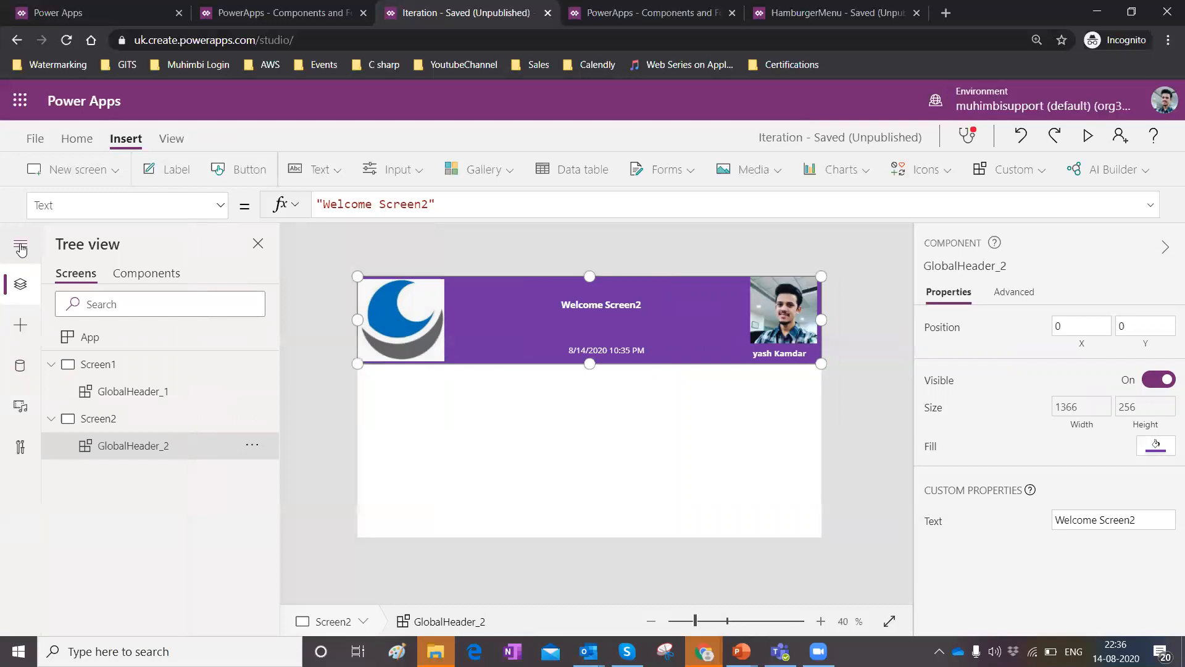
Switch to the HamburgerMenu app tab, preview its navigation menu, and view the running Components and Forms app.
click(865, 12)
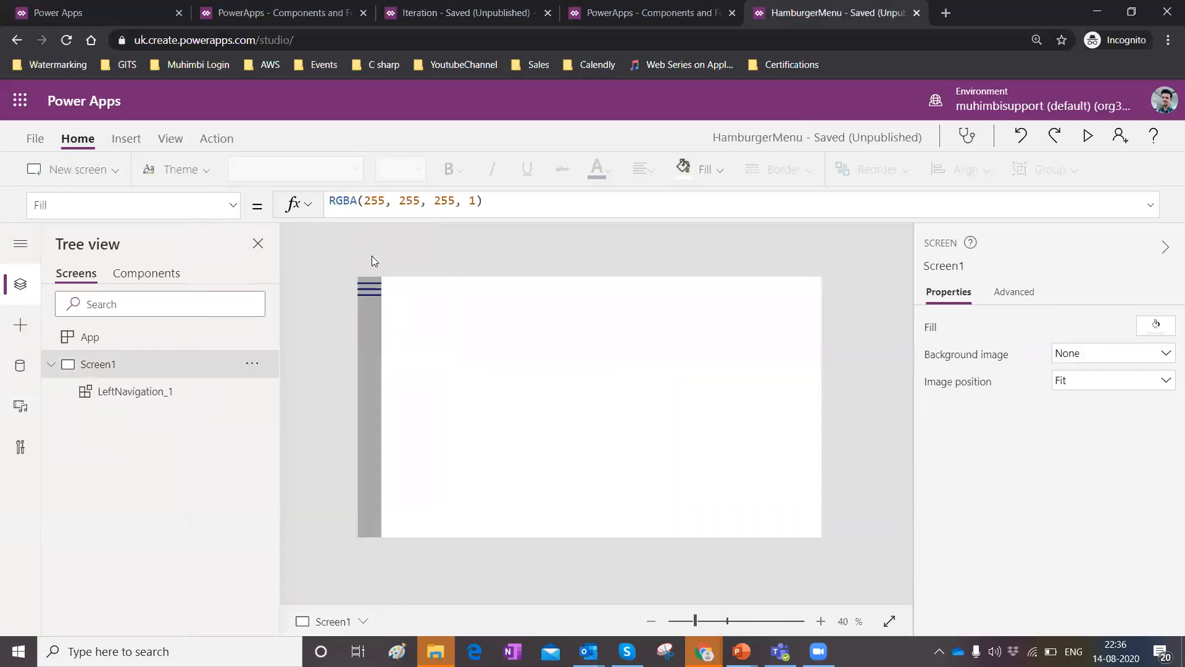
click(1087, 136)
click(111, 121)
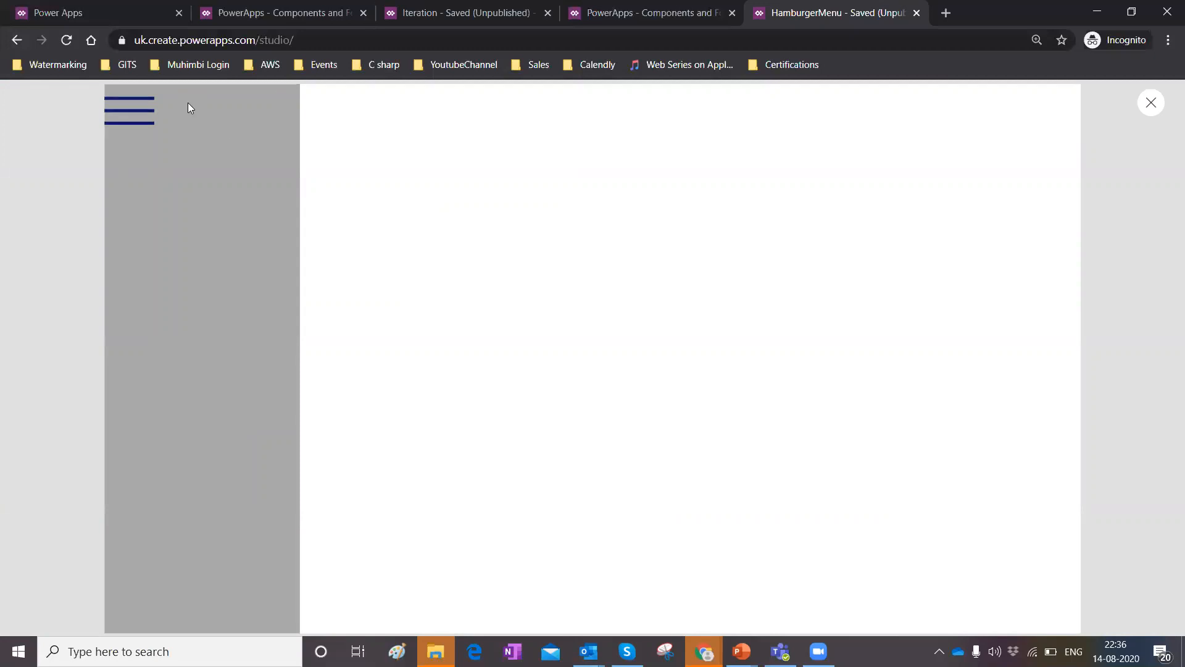
click(128, 109)
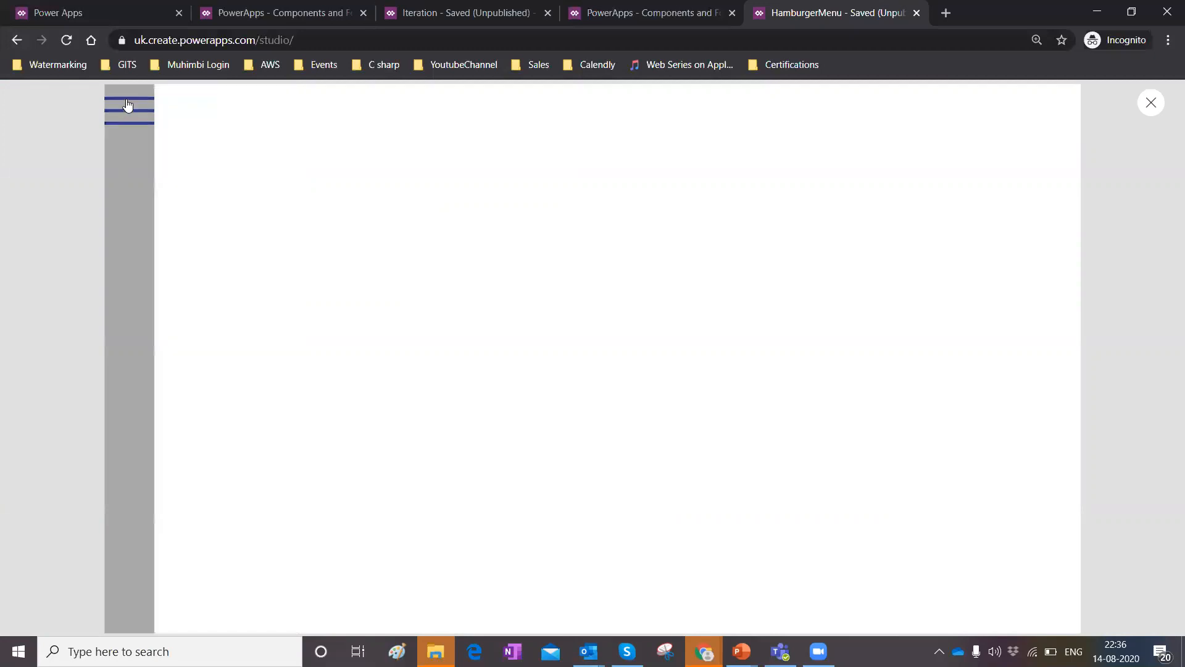
click(1152, 103)
click(723, 427)
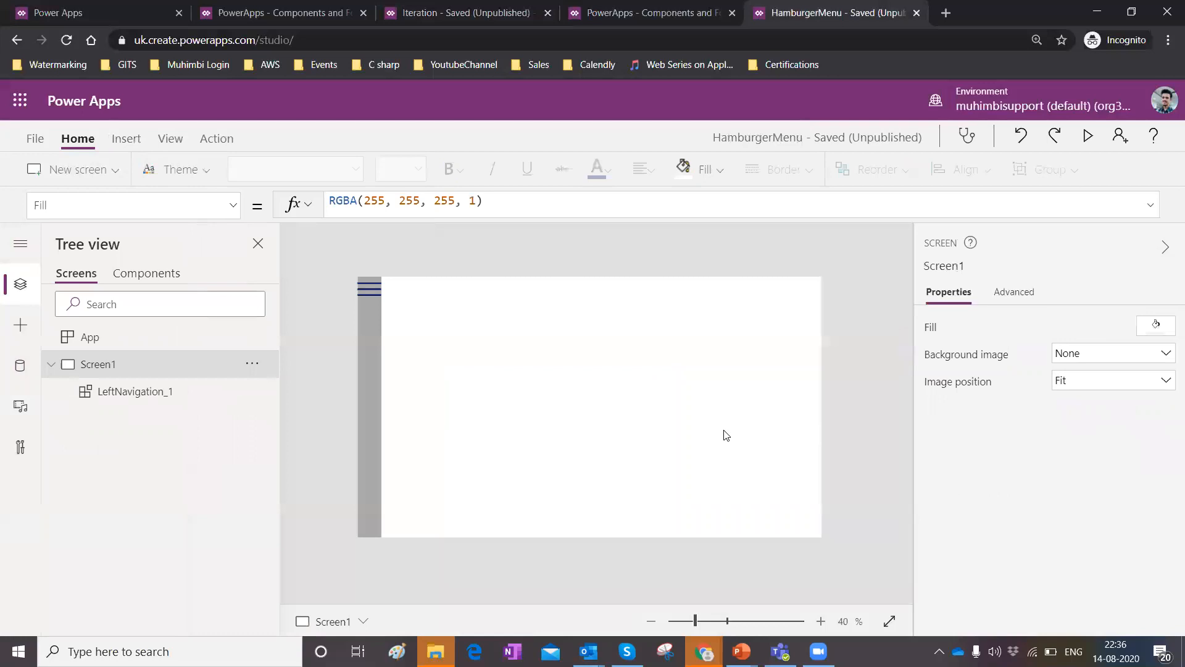
click(625, 16)
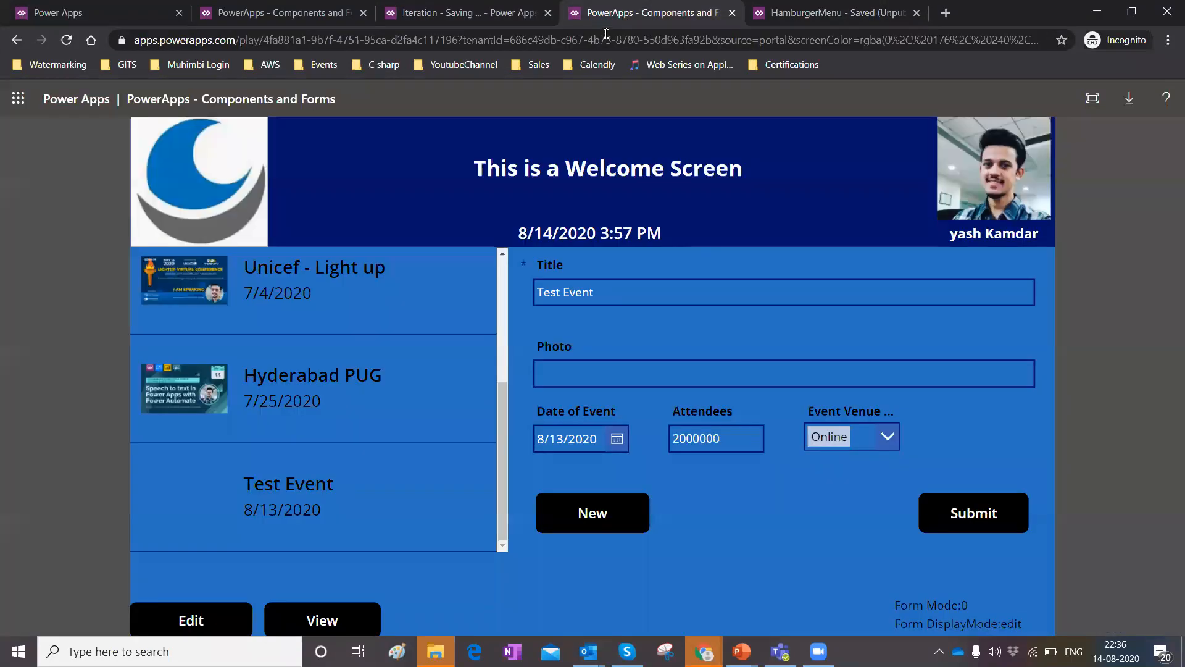
click(478, 6)
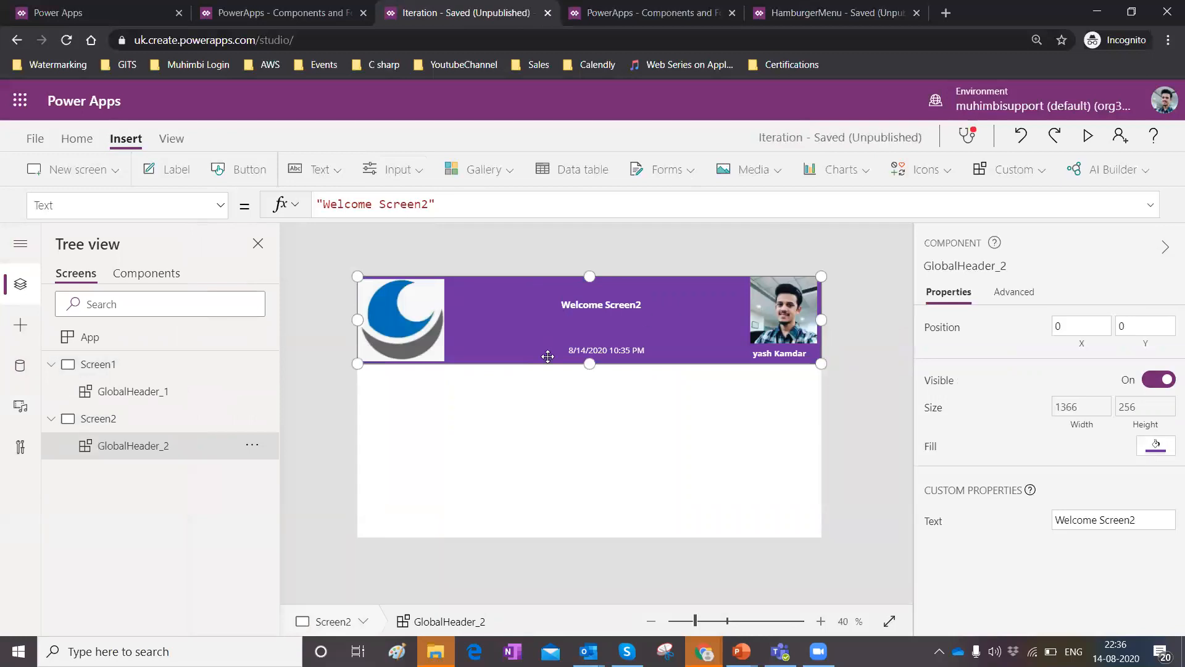
Export the app's components and save the file as CustomHeader on the Desktop.
click(1048, 169)
click(1017, 297)
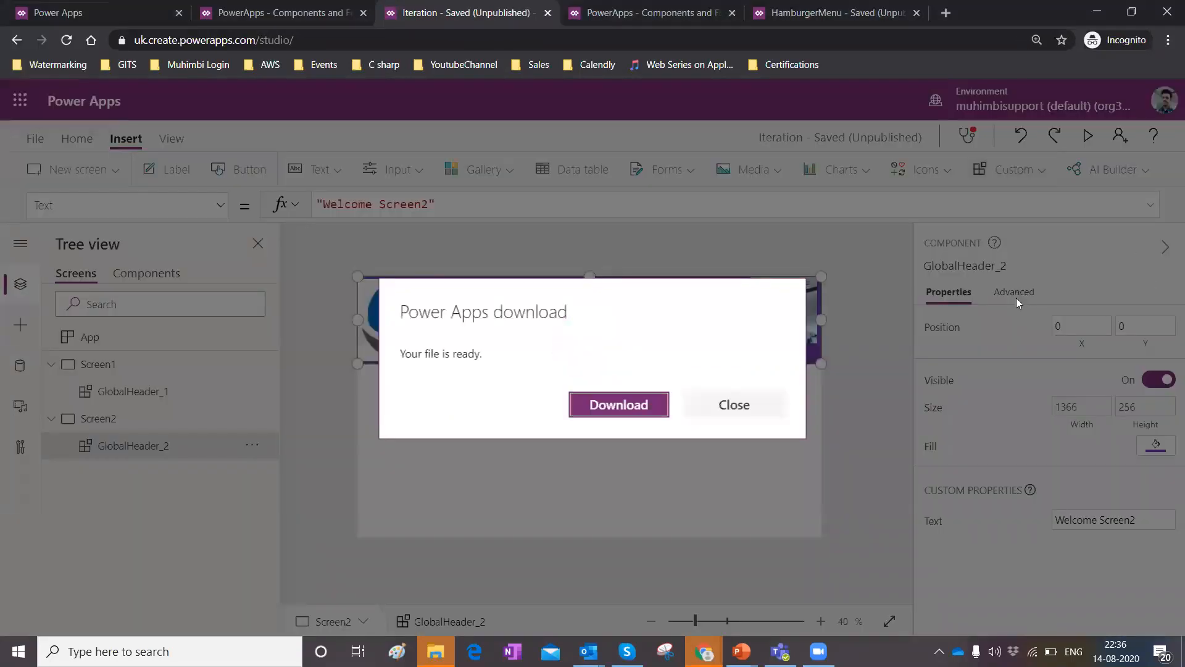
click(625, 405)
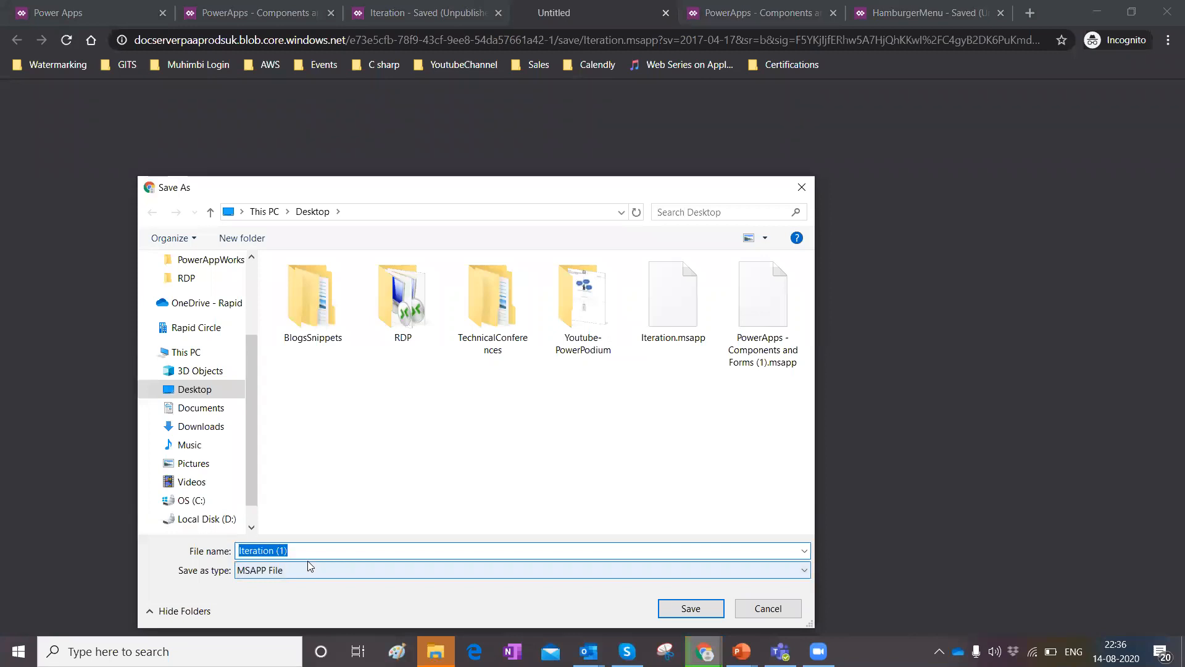
text(Custm)
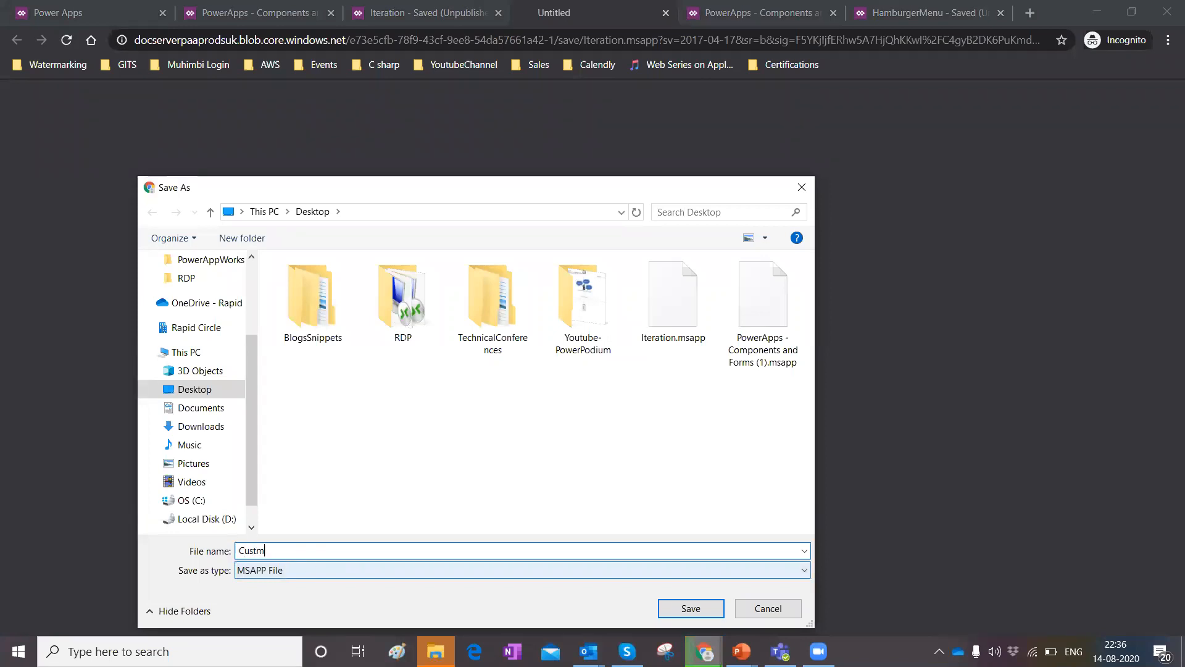
key(BackSpace)
text(omHeader)
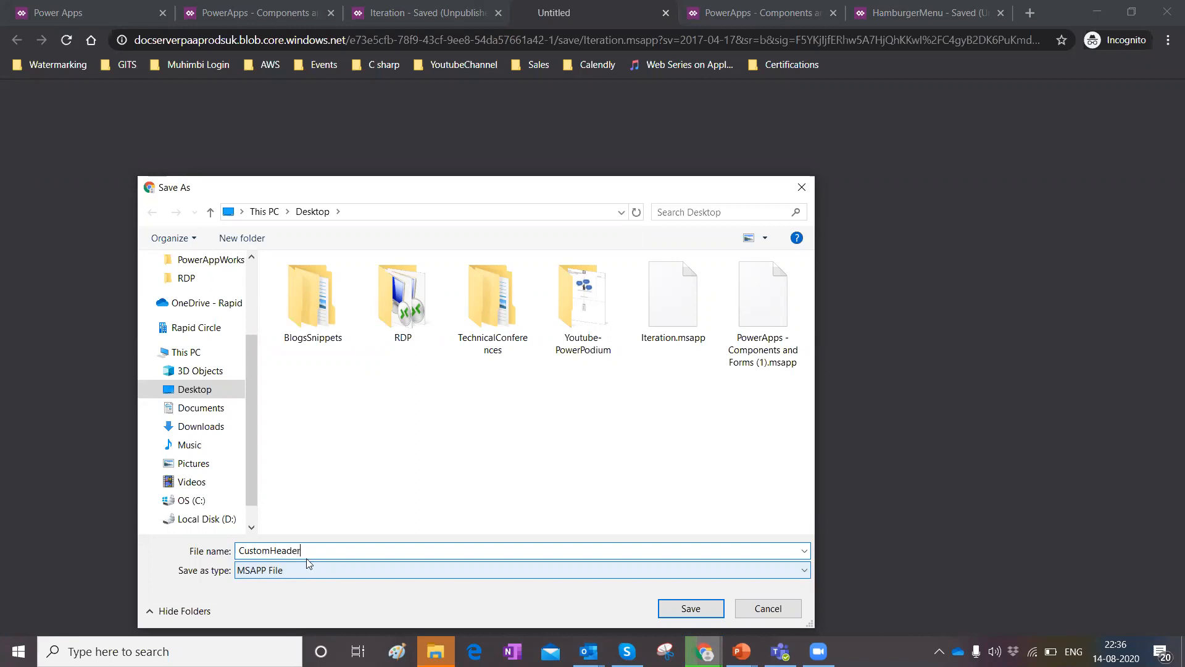
key(Return)
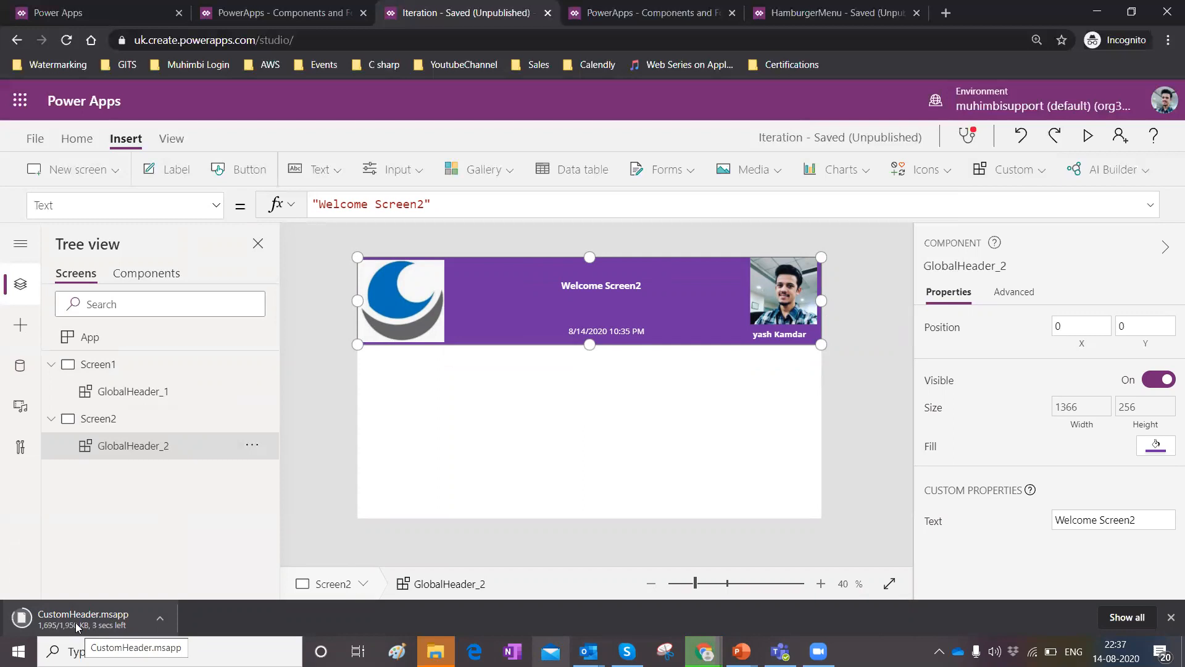
Import components by uploading the CustomHeader.msapp file from the Desktop.
click(988, 170)
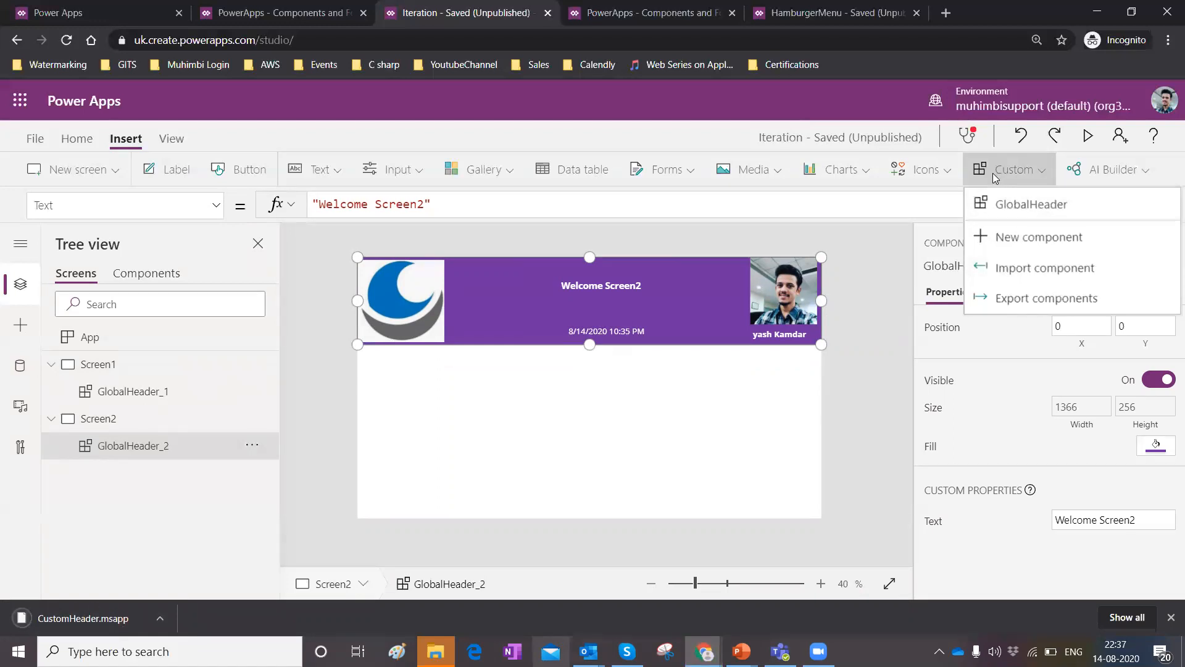
click(984, 267)
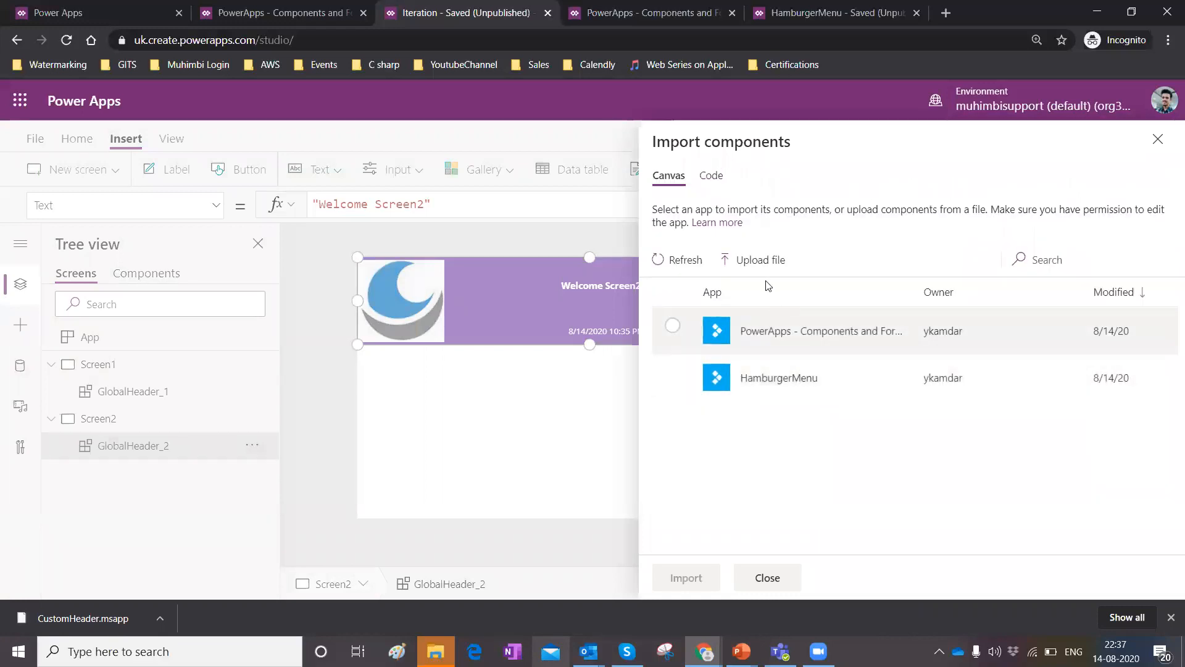
click(760, 266)
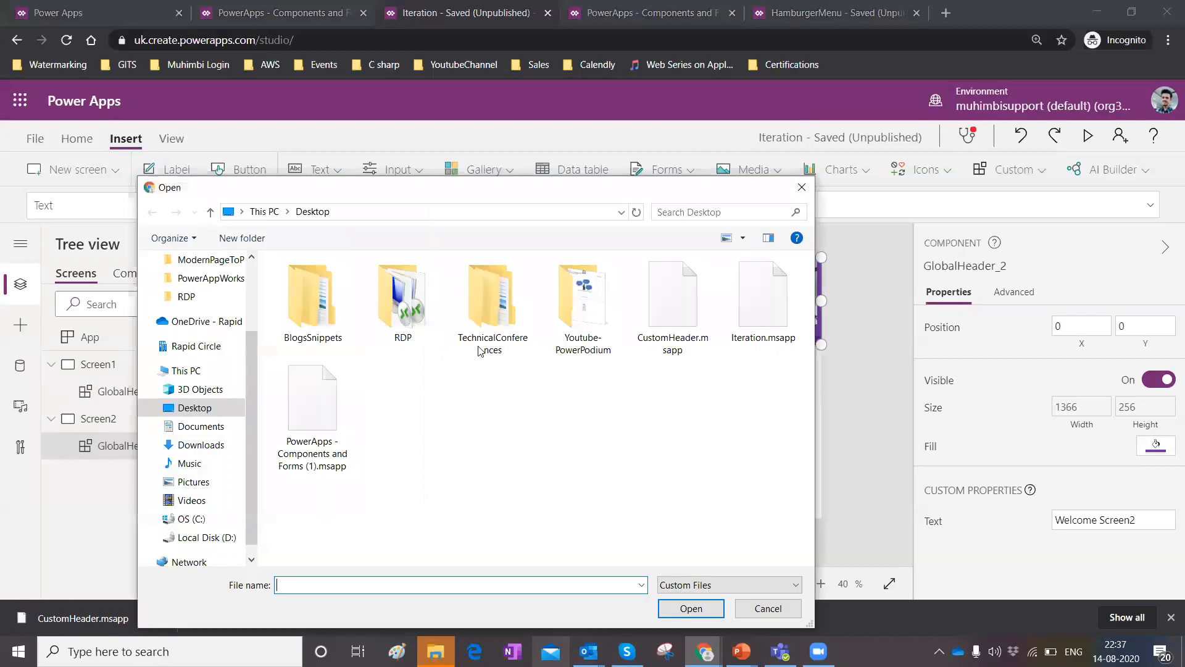
click(632, 337)
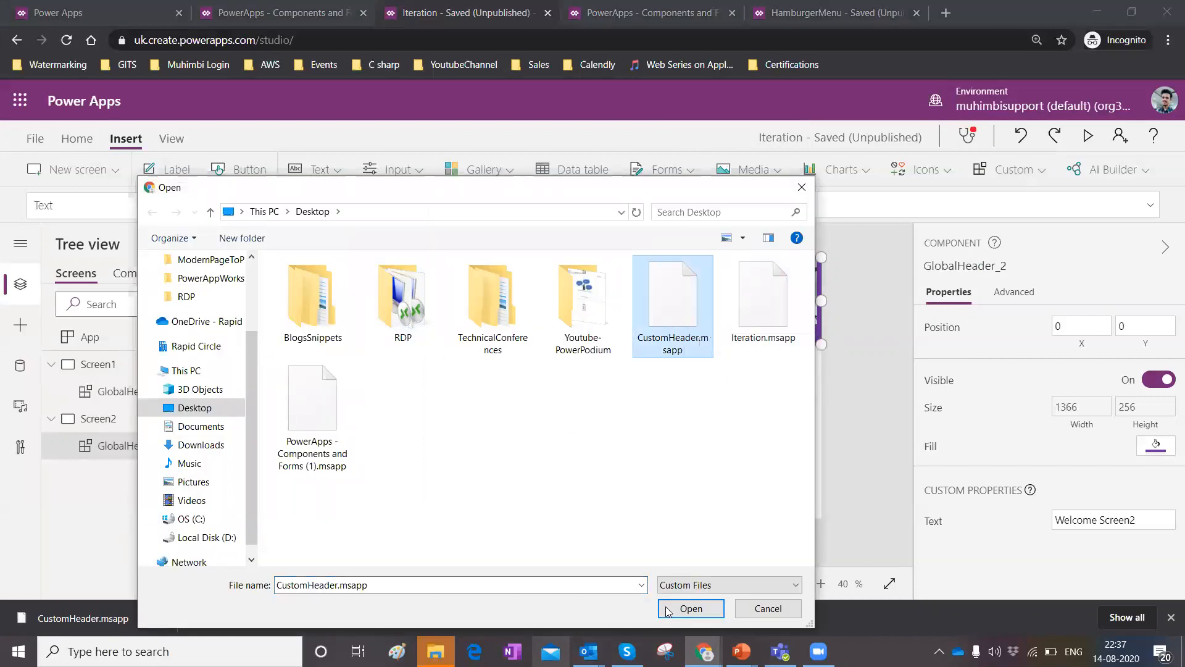
click(781, 609)
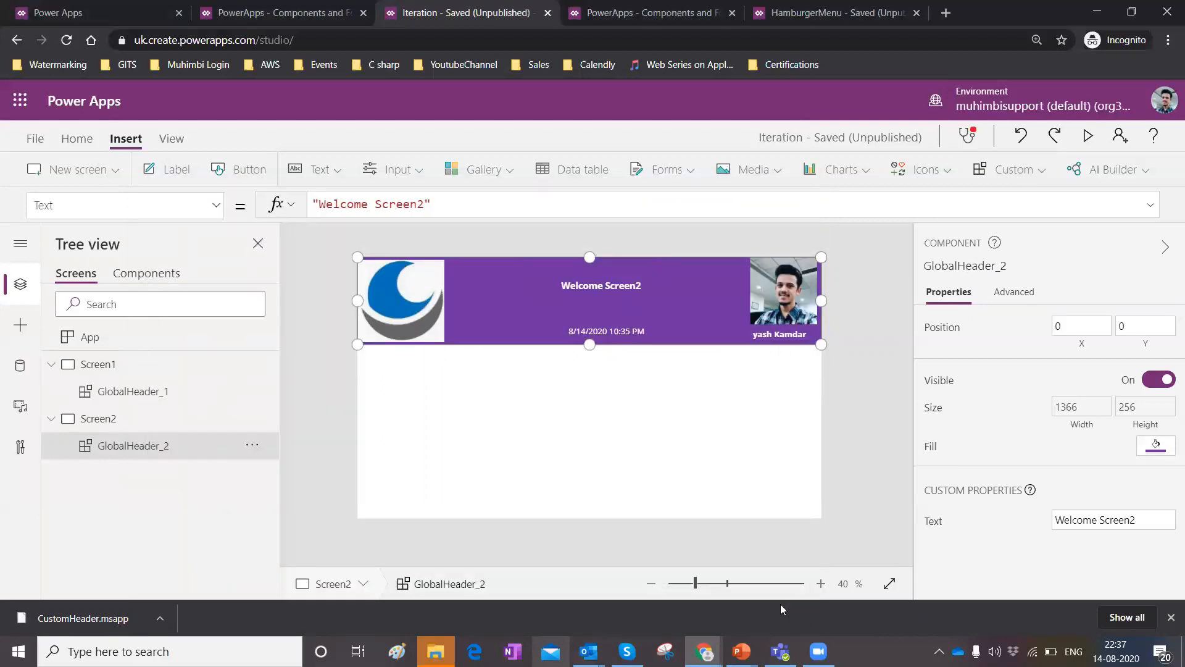
Insert a vertical gallery on Screen1 below the header at the left edge, about 465 by 384, bound to PowerForm.
click(594, 428)
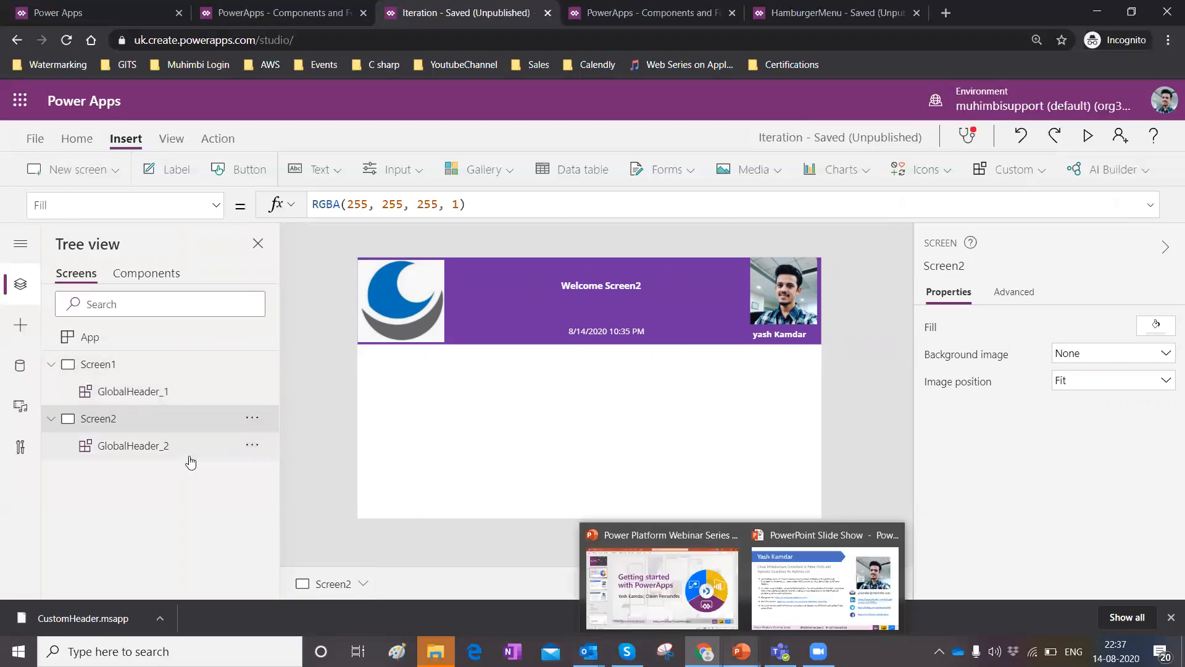
click(118, 400)
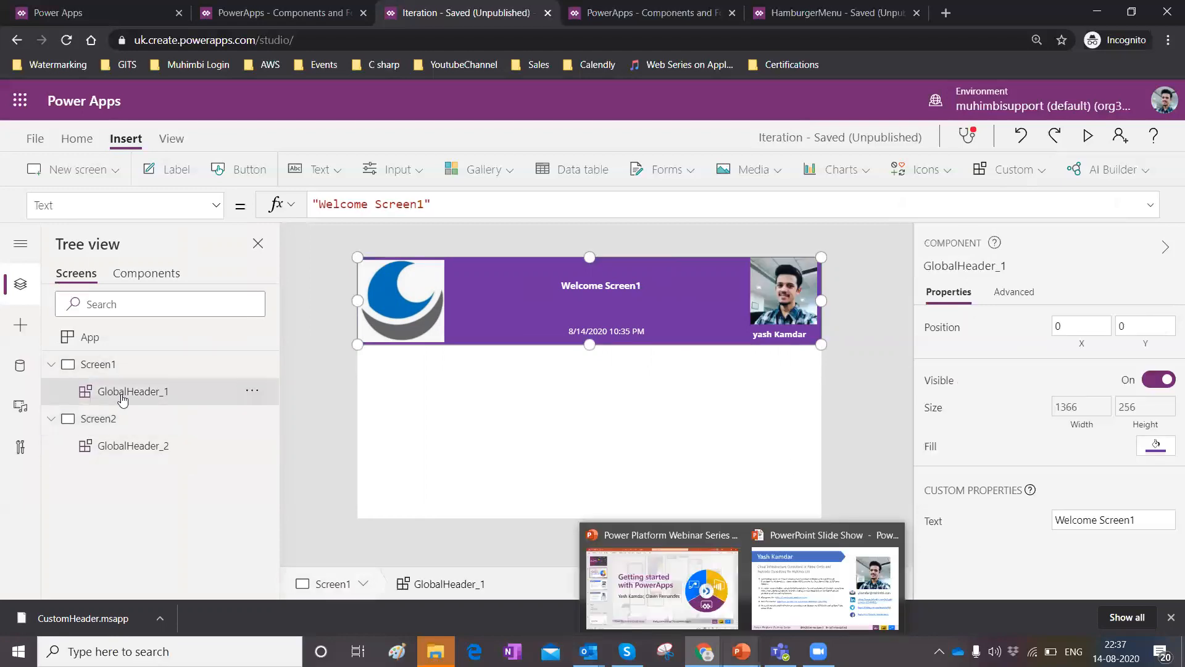
click(460, 379)
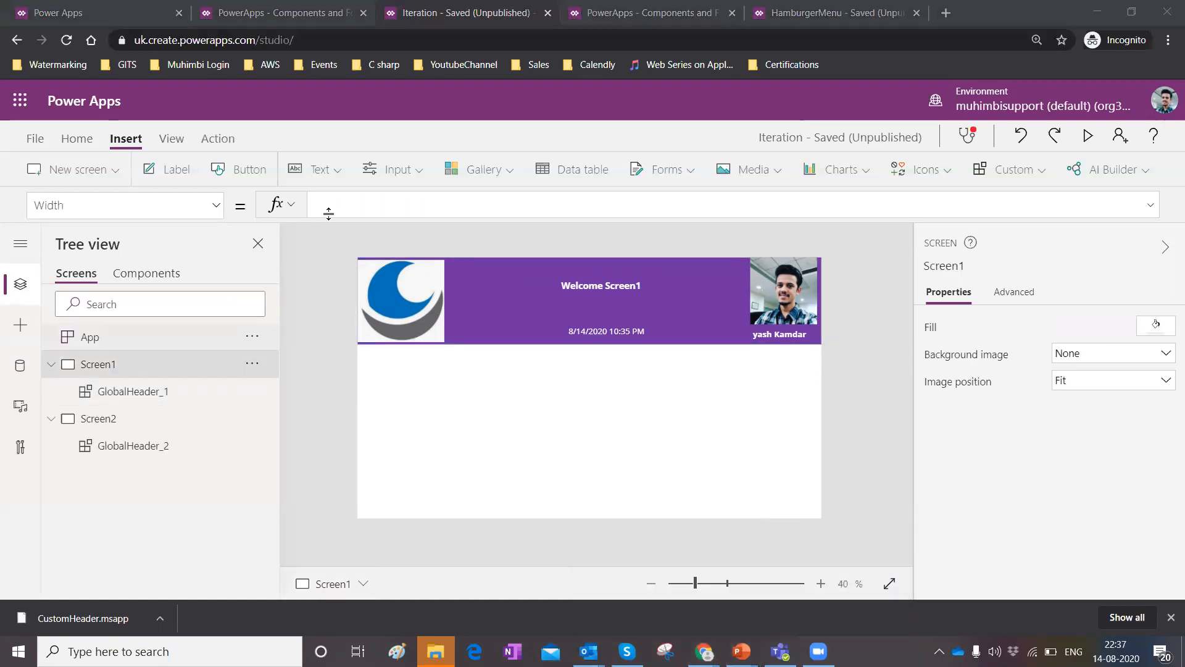
click(505, 168)
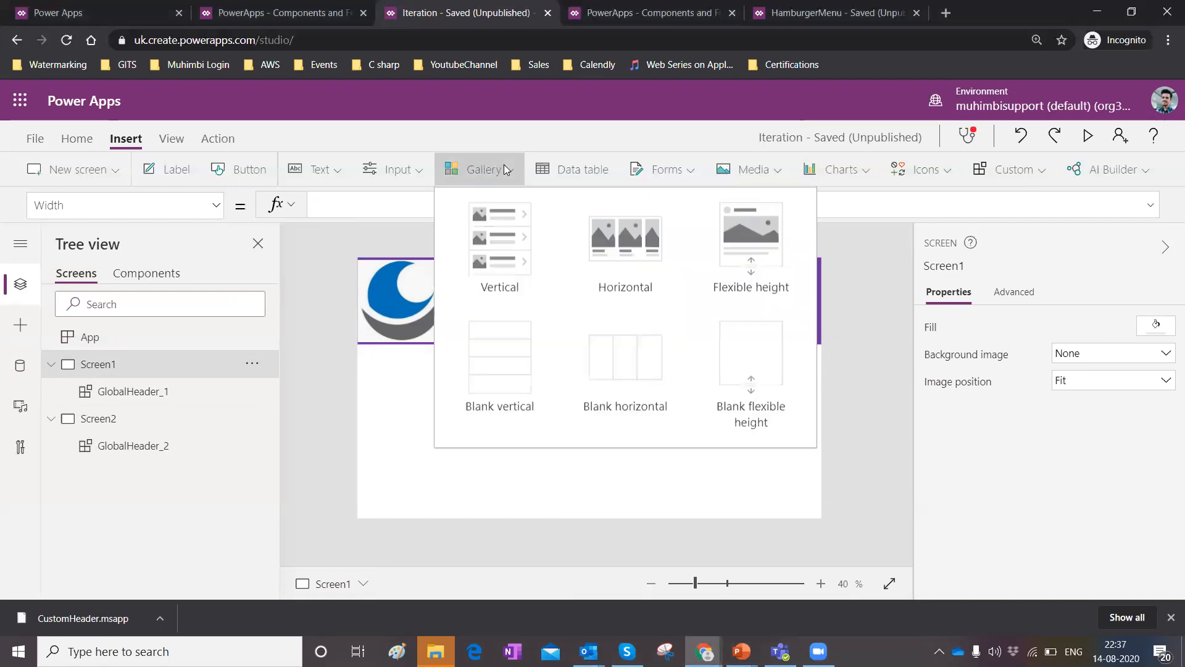
click(515, 240)
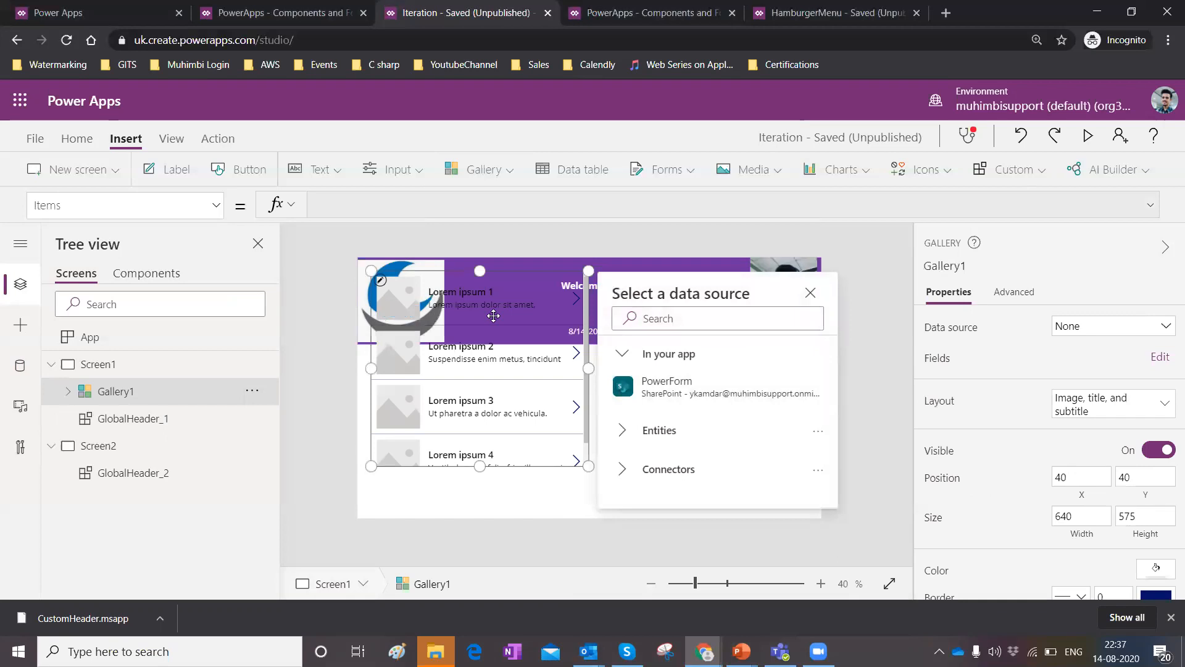
drag(405, 270, 361, 364)
drag(360, 322, 386, 340)
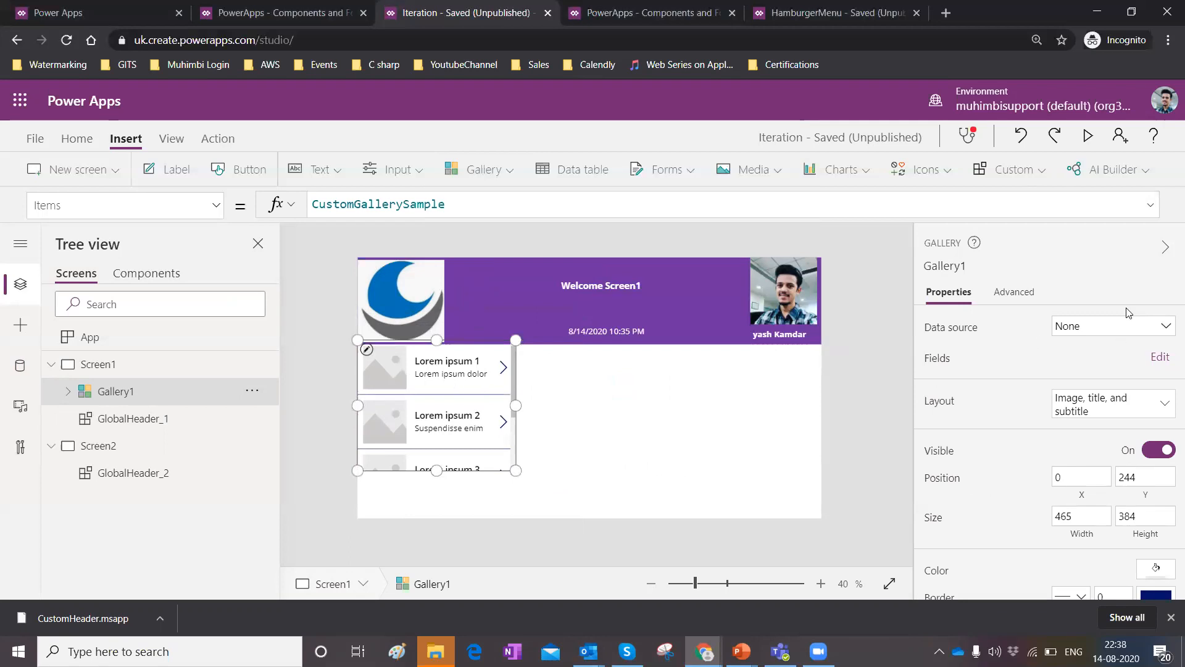
click(1166, 326)
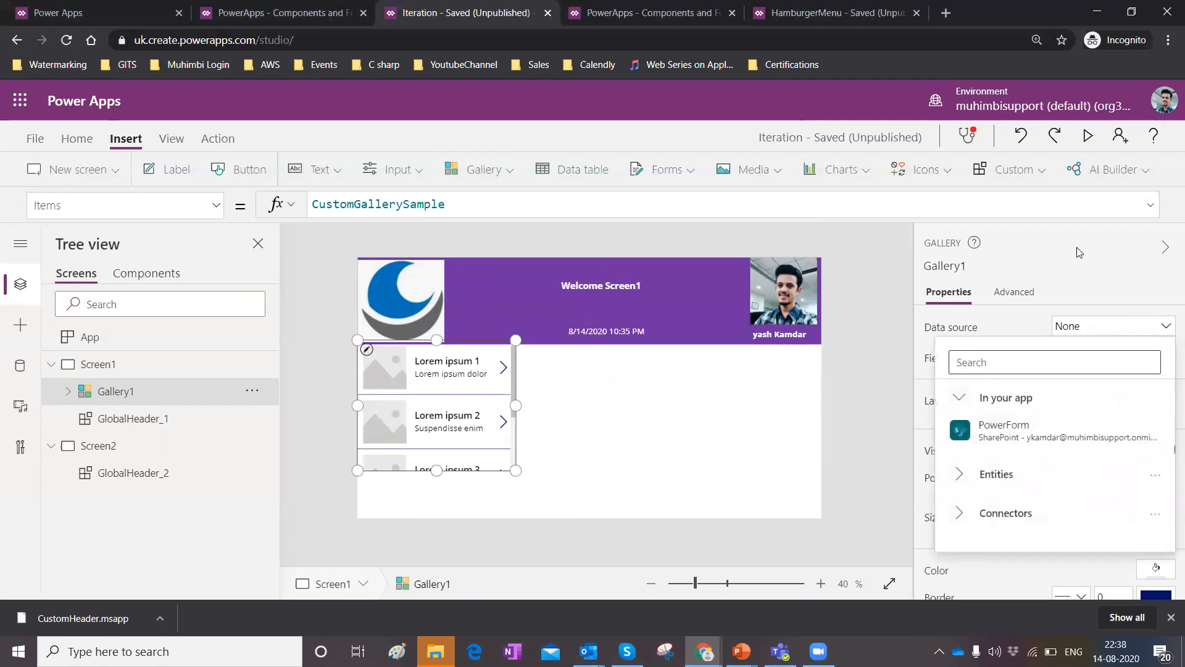
click(1097, 429)
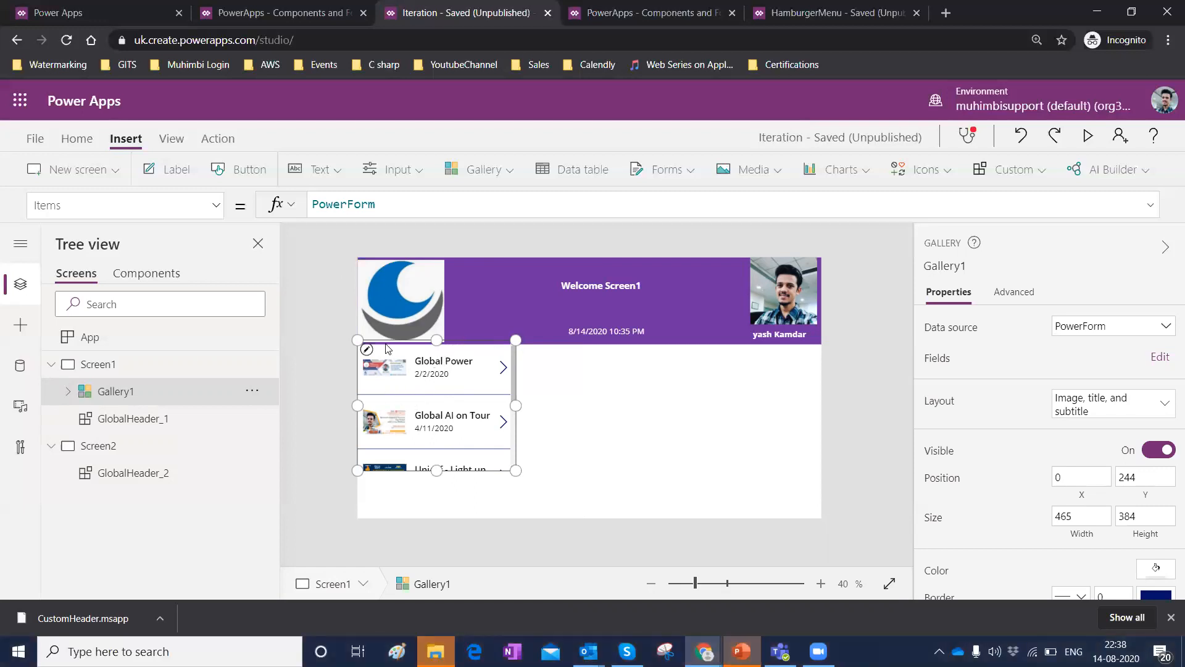
Add an edit form to the right of the gallery, shrink it to fit, and connect it to PowerForm.
click(690, 171)
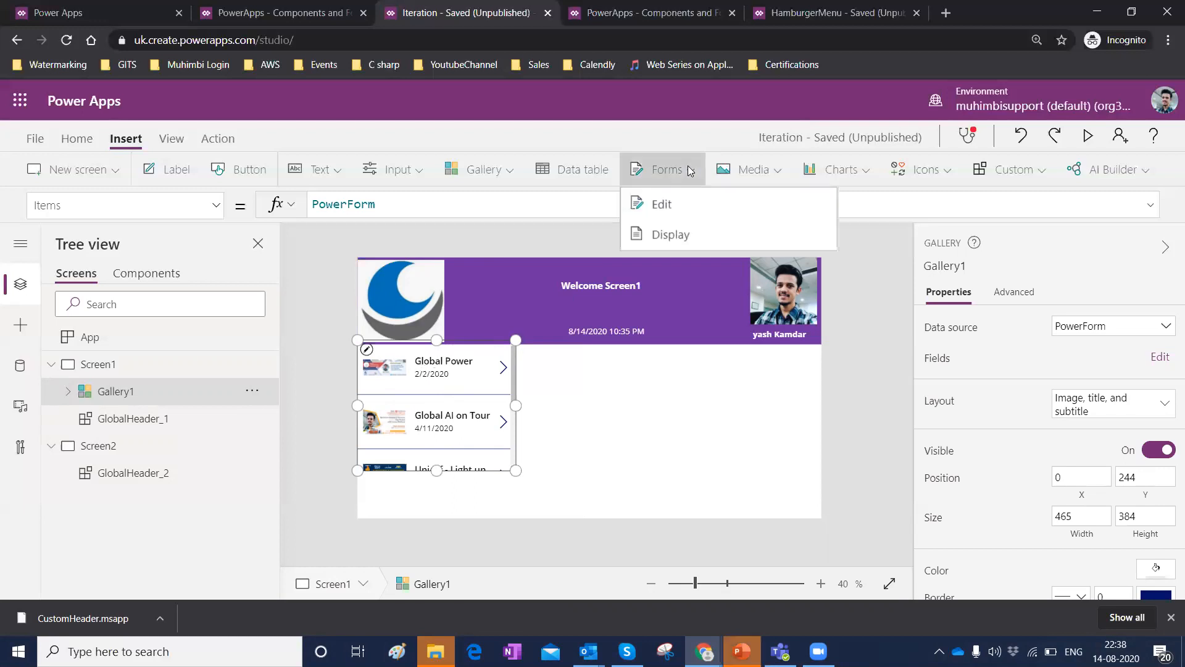
click(667, 204)
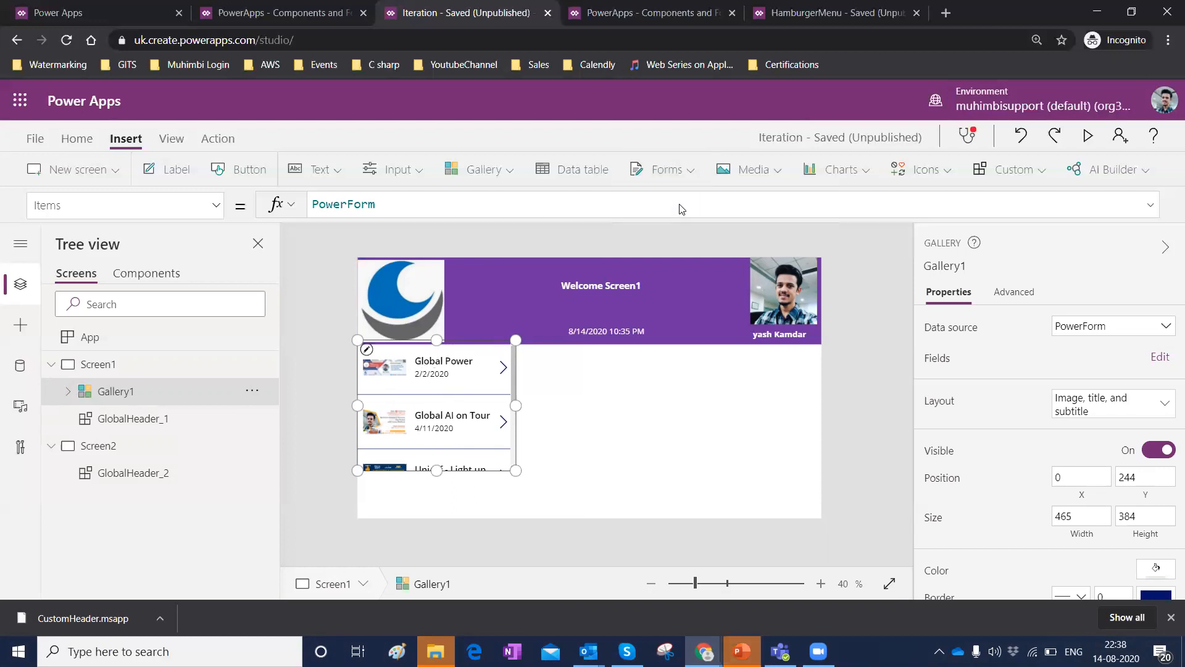
drag(471, 270, 650, 348)
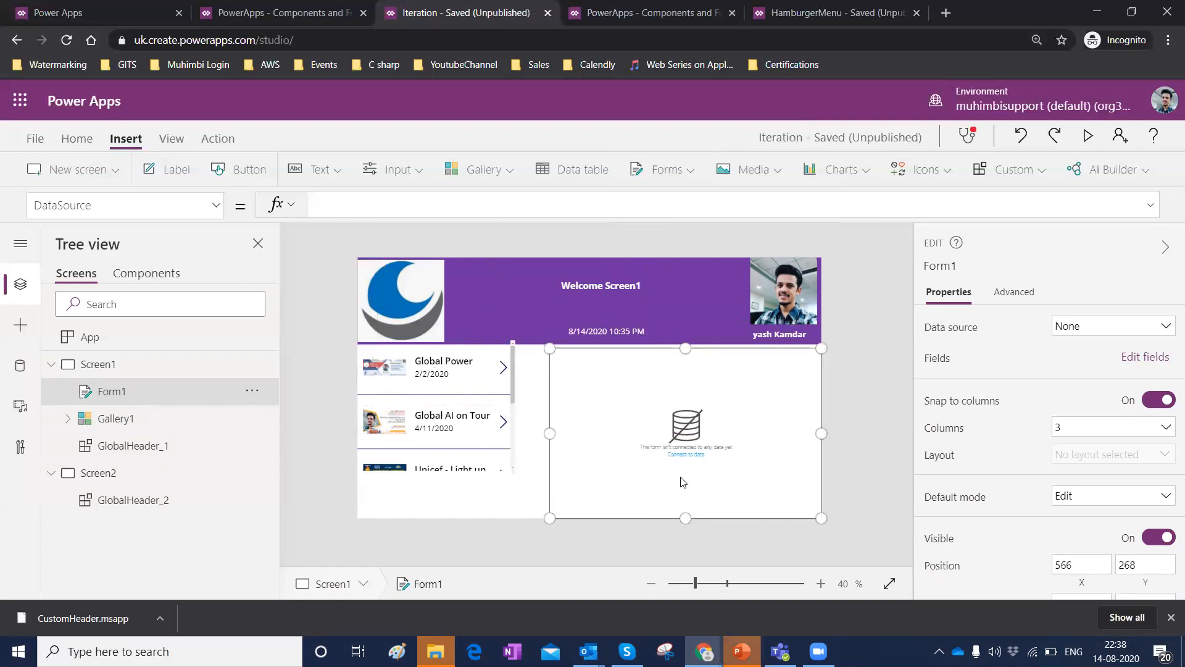
drag(549, 519, 586, 460)
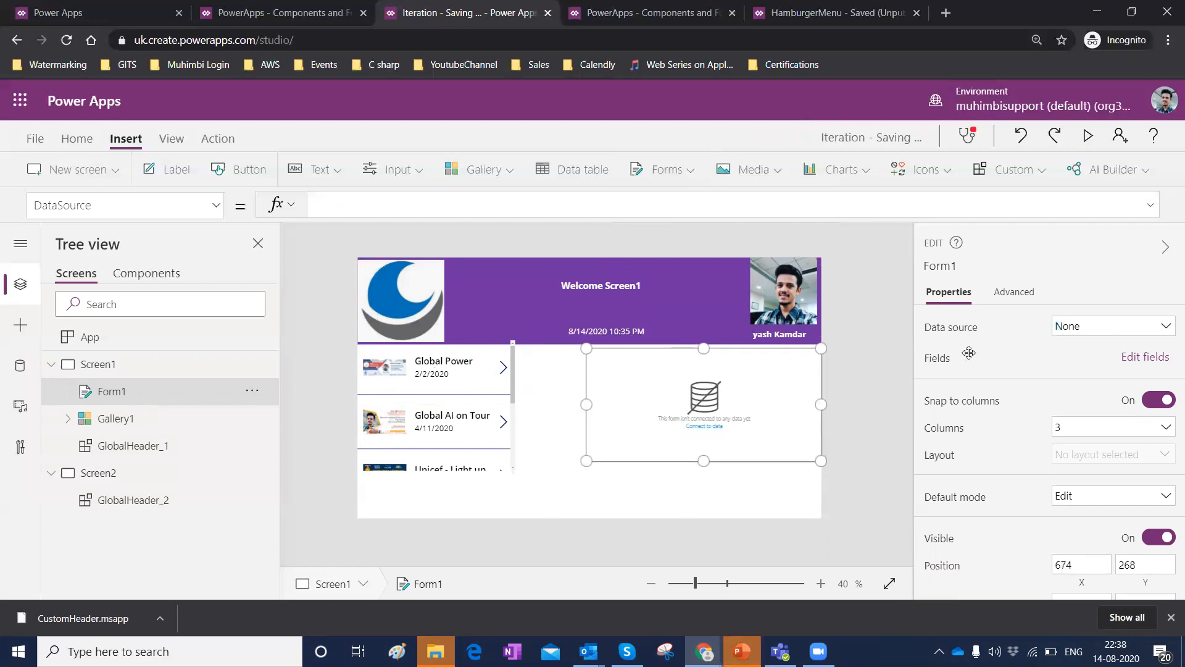
click(1141, 335)
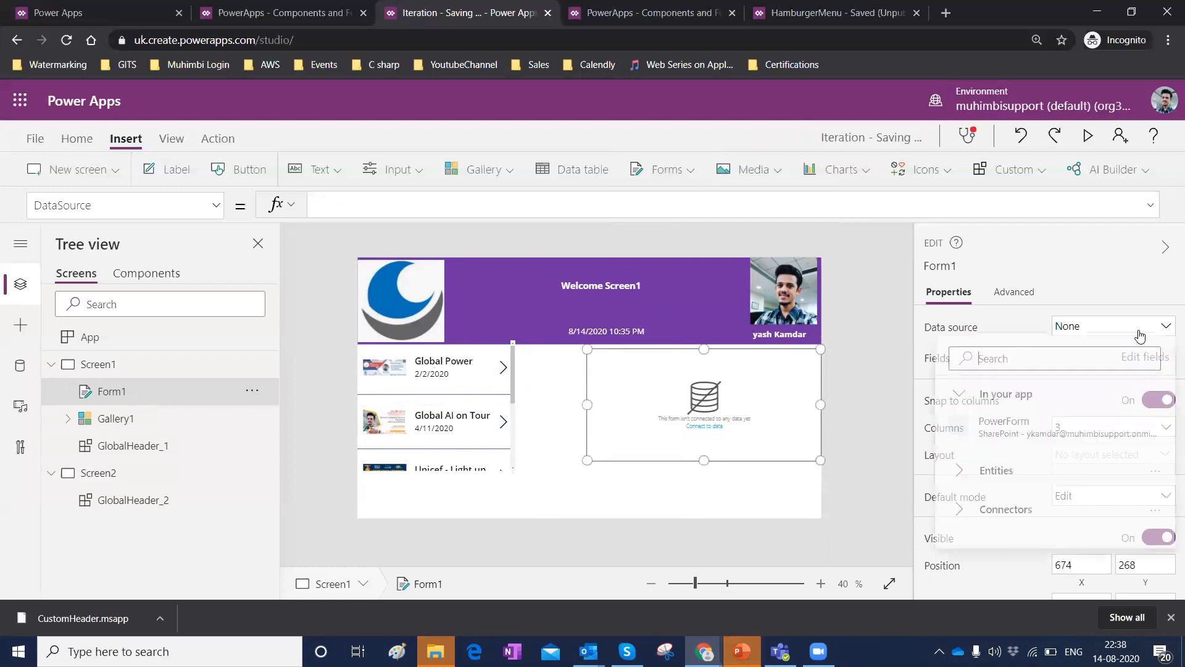
click(993, 436)
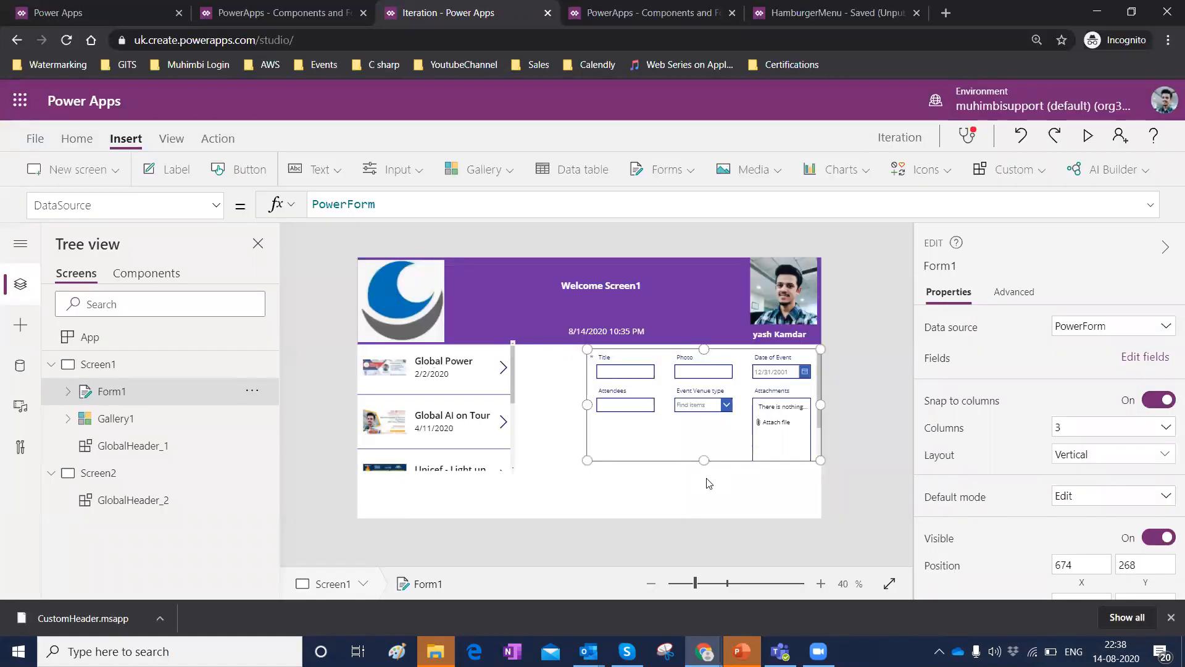
Delete the Photo card from the form and set the form to 2 columns.
click(684, 371)
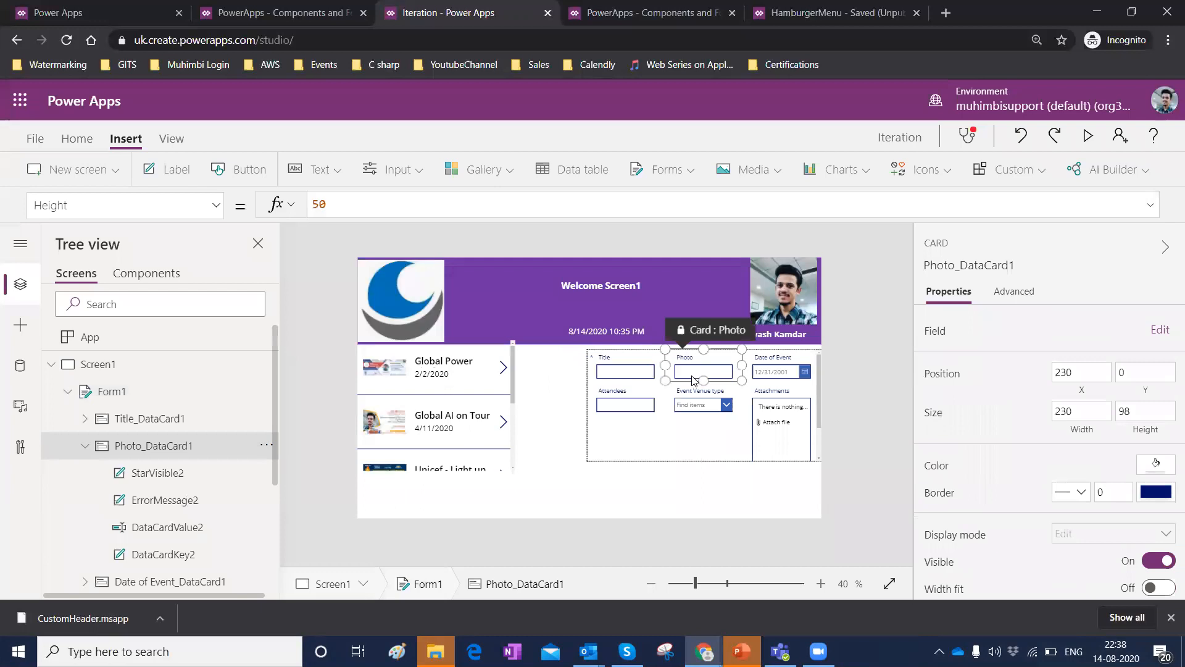
key(Delete)
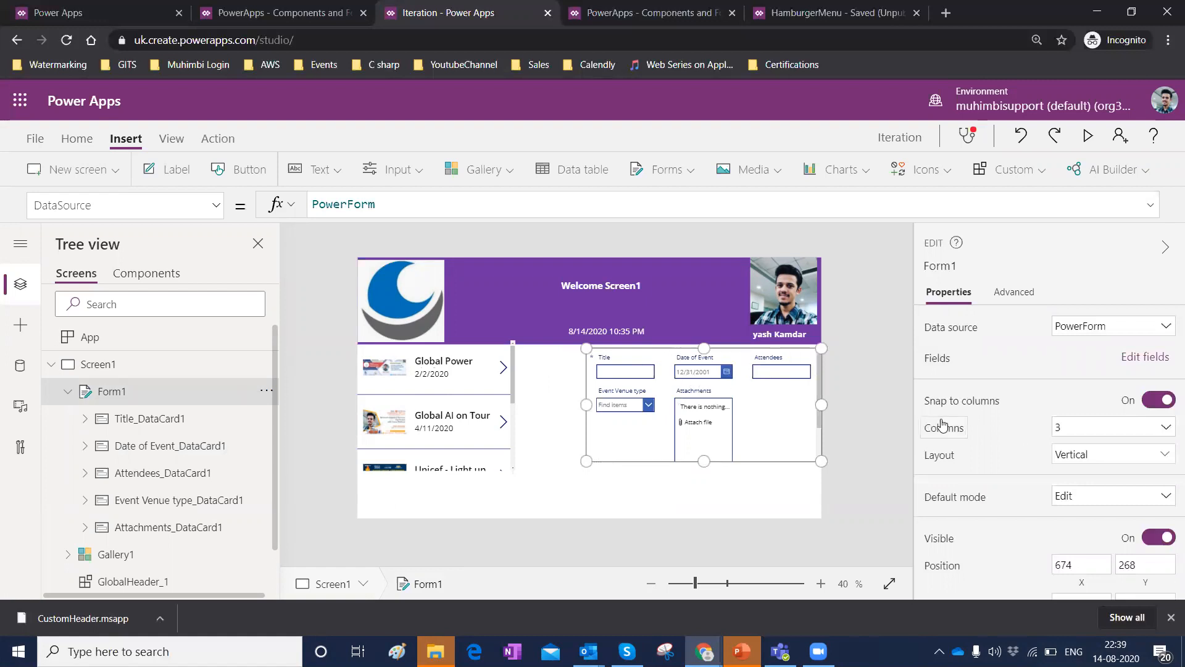
click(1165, 427)
click(1097, 472)
Widen the Title card to span the full width of the form.
click(640, 378)
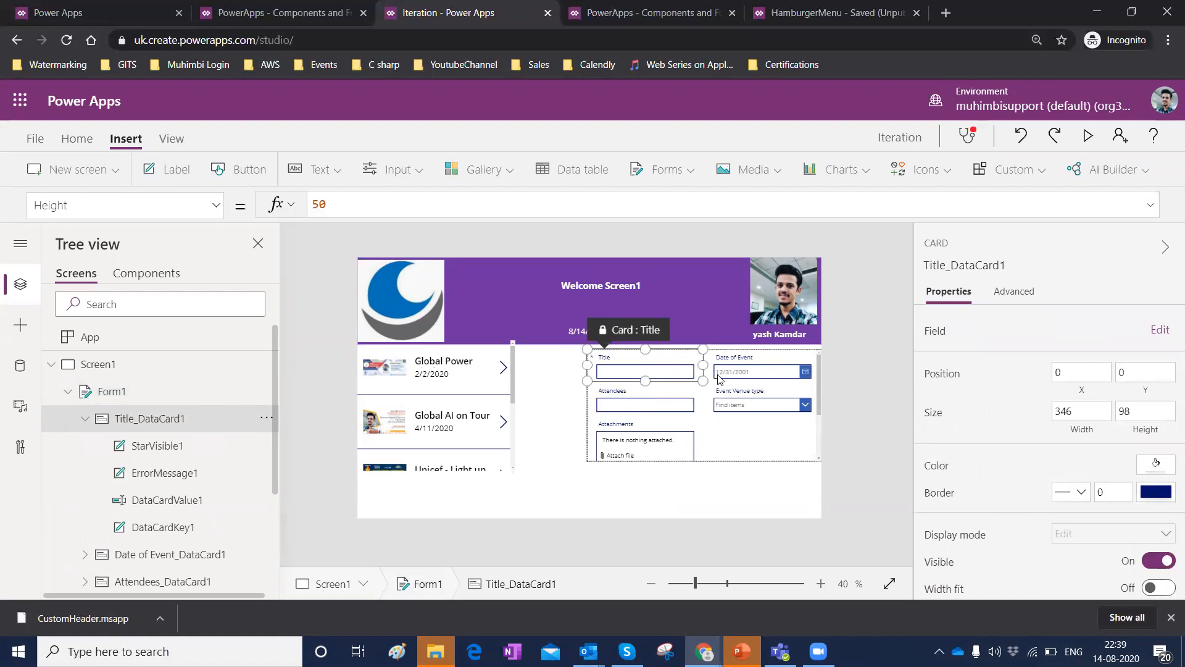
drag(704, 365, 799, 371)
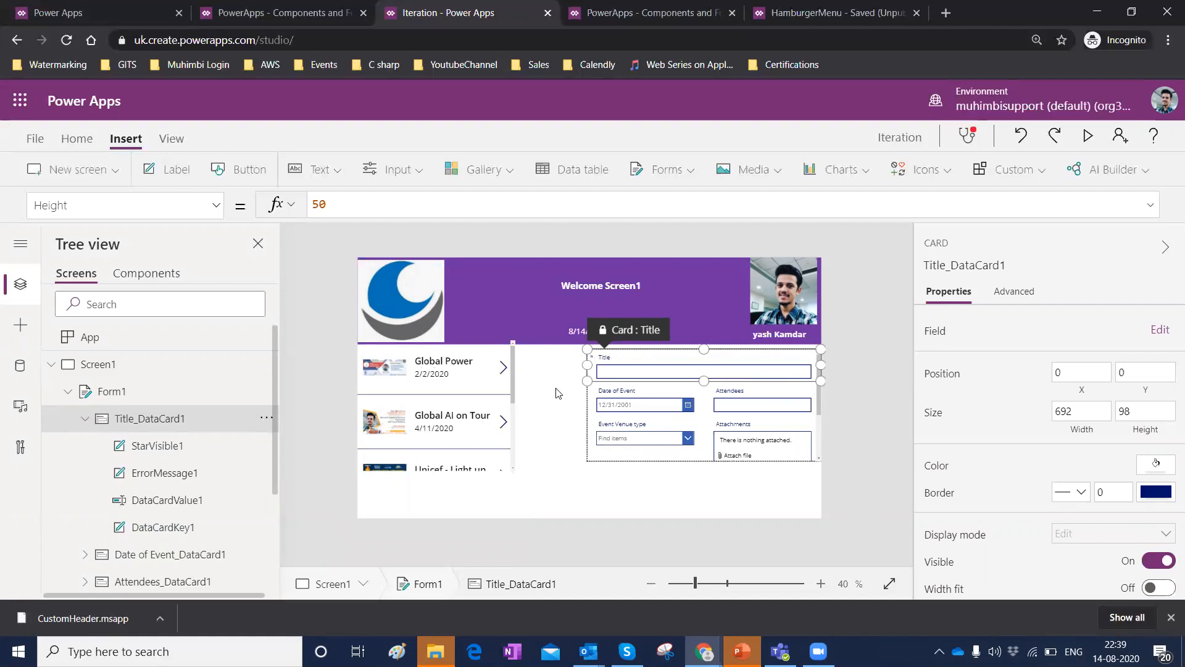
click(176, 169)
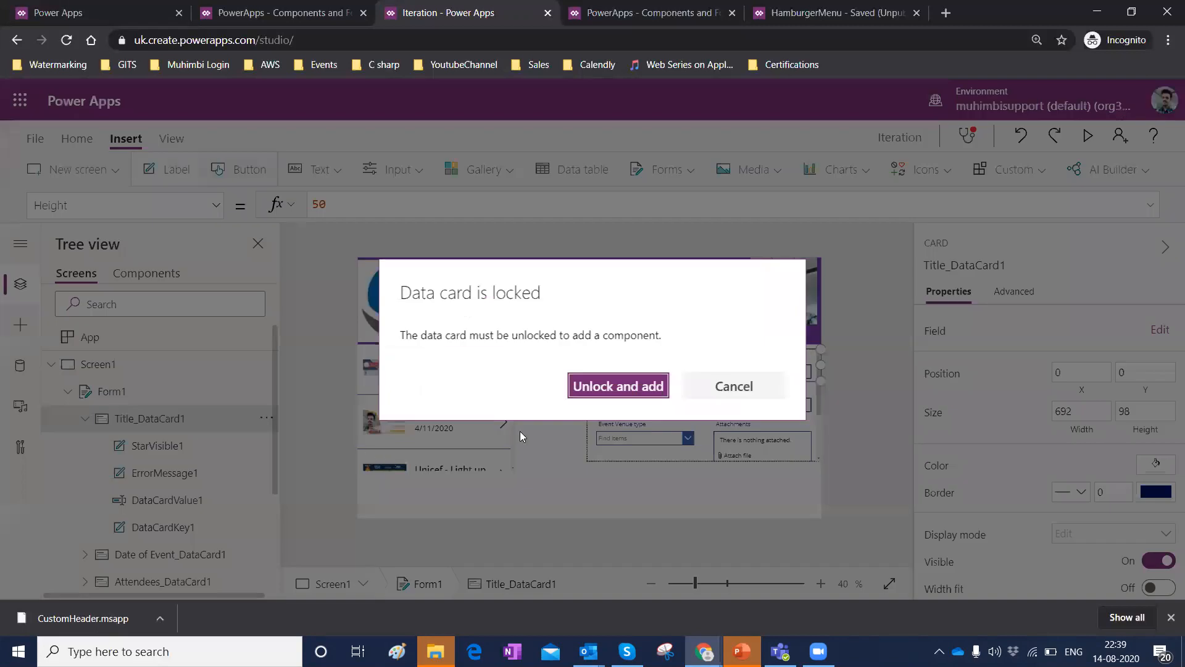
click(723, 394)
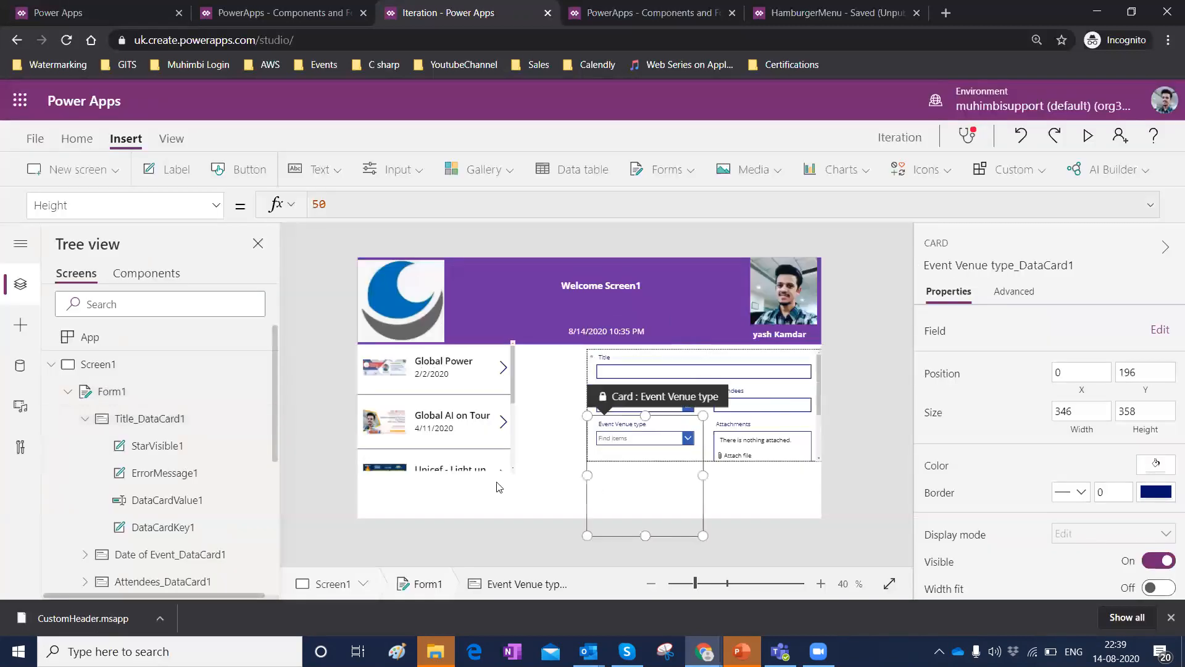
click(634, 358)
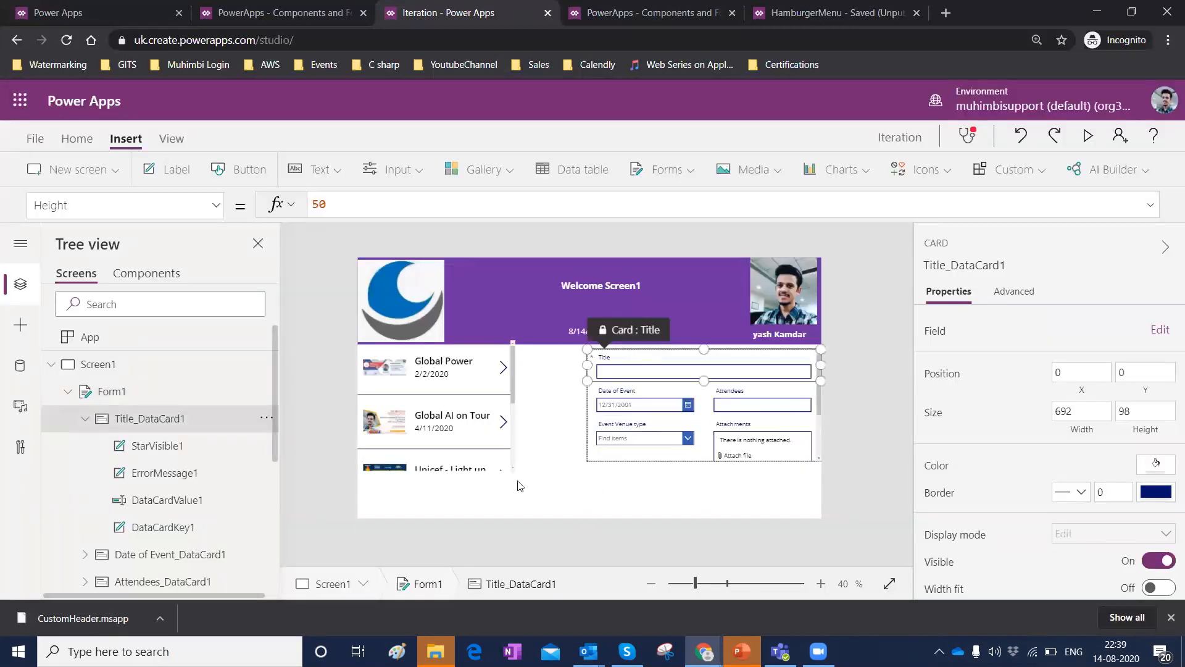
click(526, 497)
Insert a label in the screen's lower-left corner and set its text formula to "FormMode:" & Form1.Mode.
click(160, 176)
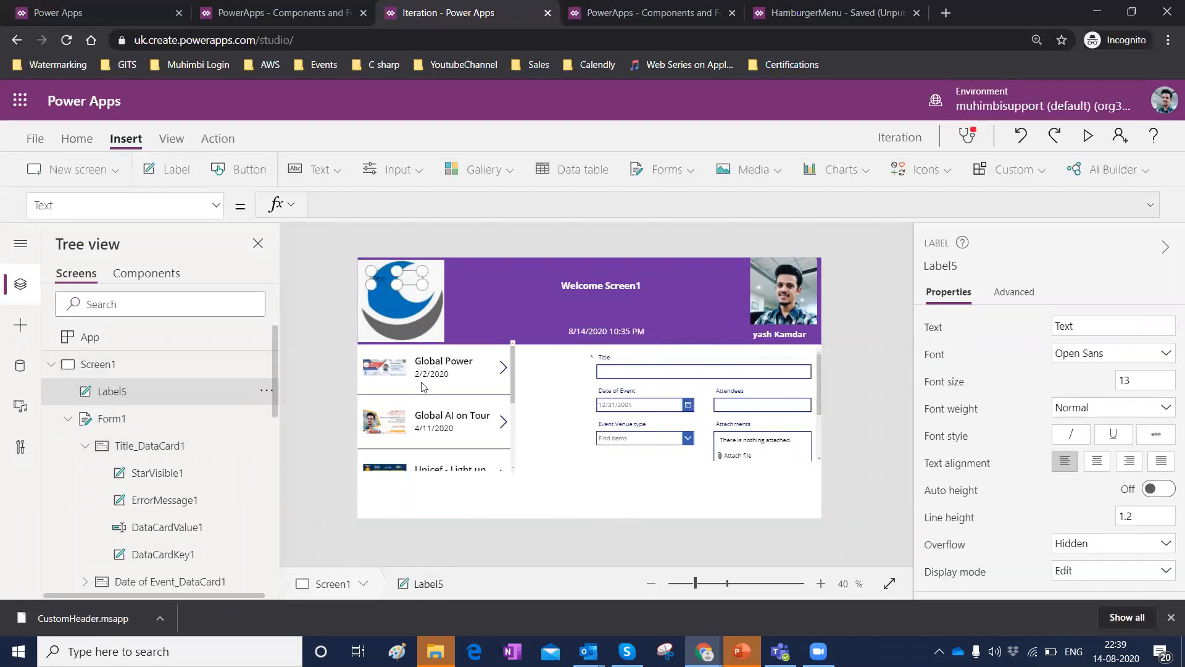
drag(385, 279, 363, 492)
click(355, 204)
key(Left)
key(BackSpace)
key(BackSpace)
key(BackSpace)
key(BackSpace)
text(FormMode:" &)
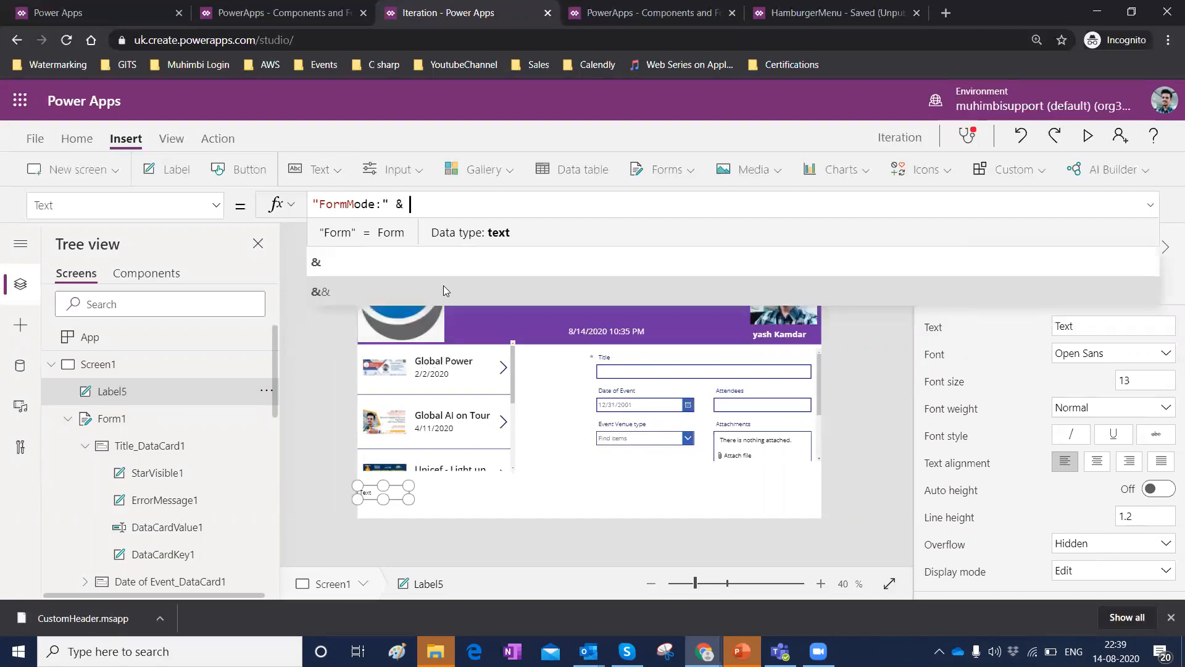
text( Form1.Mode)
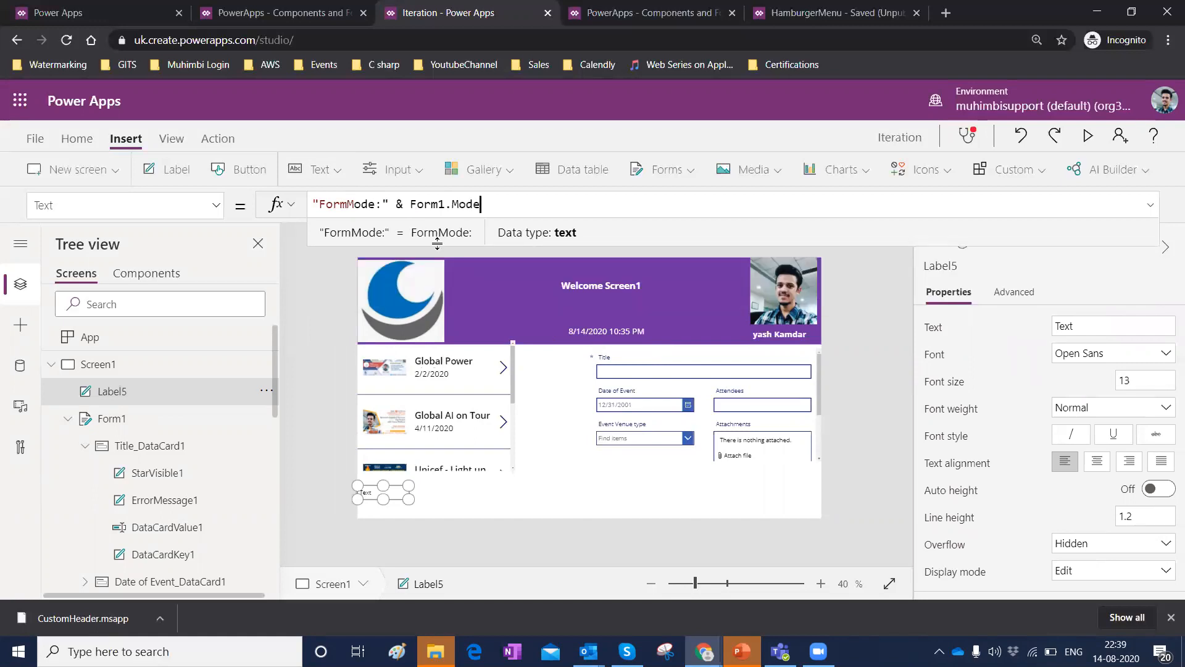
Widen the FormMode label so its text fits.
click(472, 236)
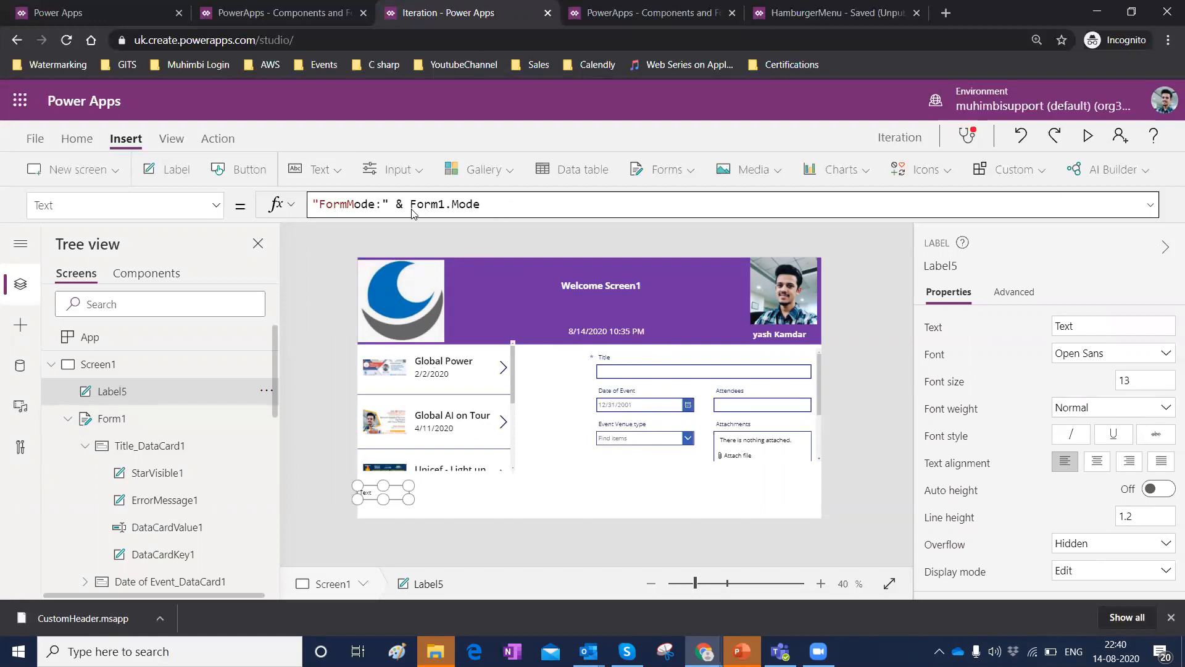
drag(408, 499, 454, 501)
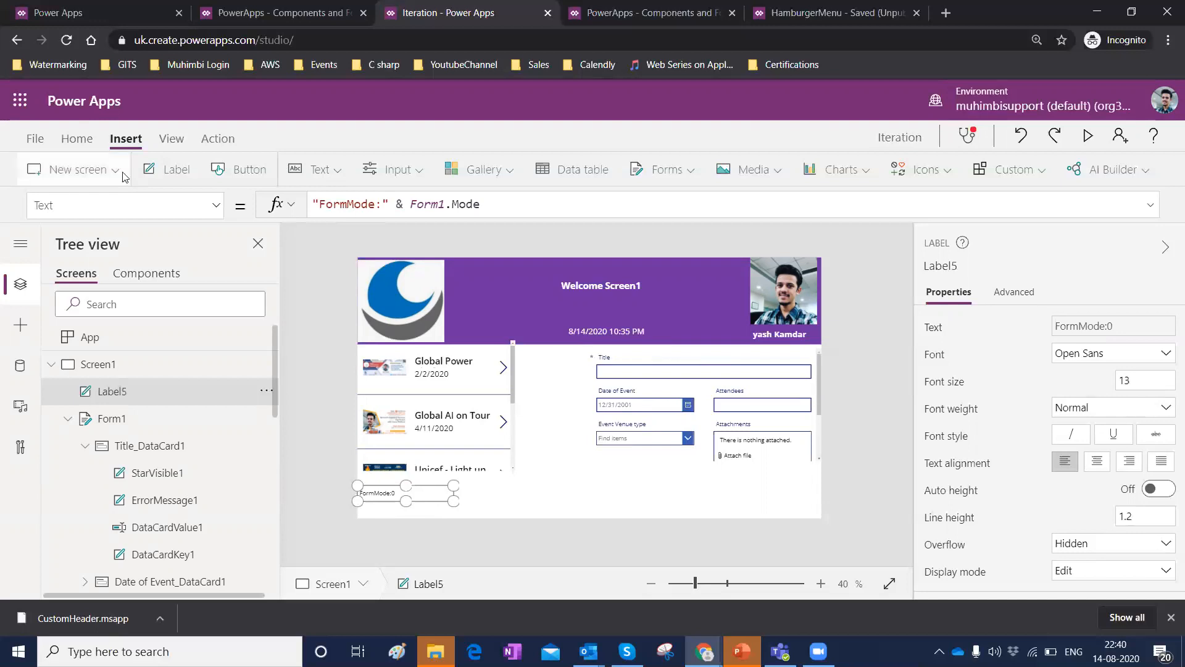
Insert a second label and move it just below the FormMode label.
click(173, 181)
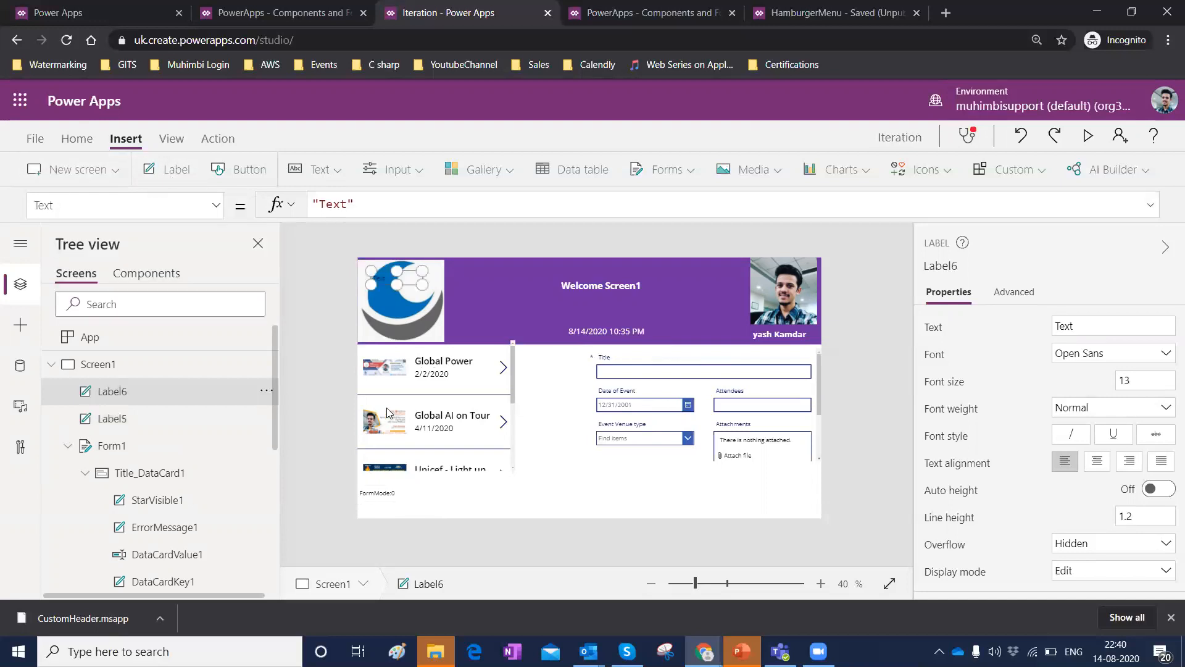
drag(384, 283, 370, 519)
Try to set the second label's text formula to "FormDisplayMode:" & Form1.DisplayMode.
click(354, 207)
key(BackSpace)
key(BackSpace)
key(BackSpace)
key(BackSpace)
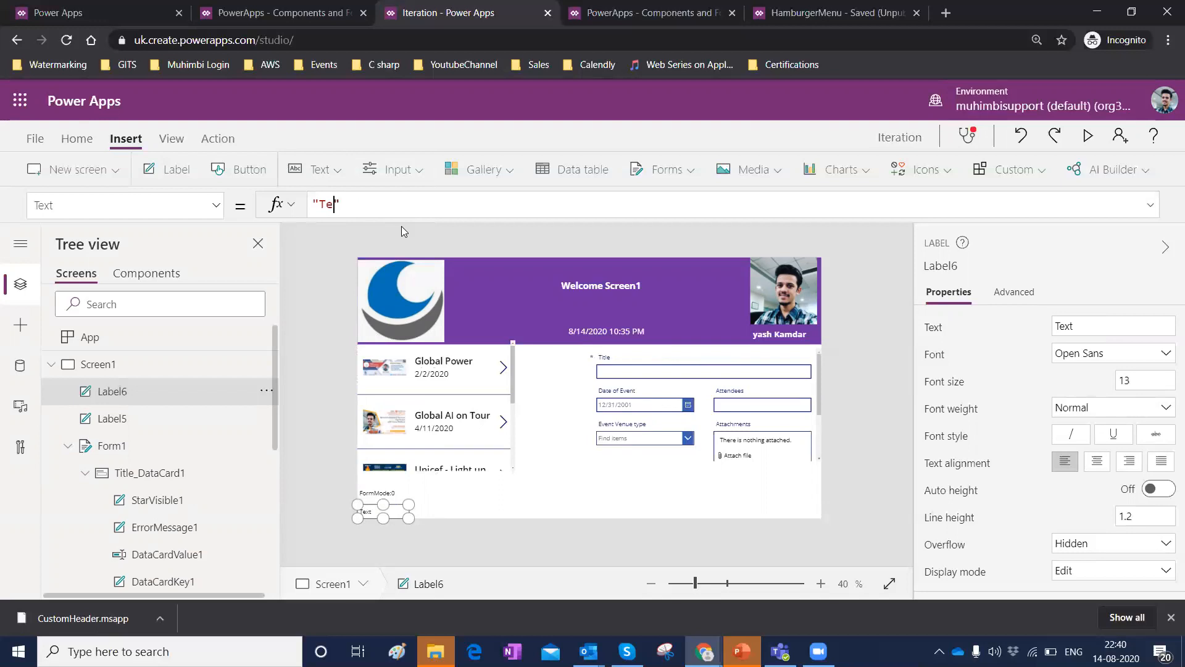
text(FormDisplayMod)
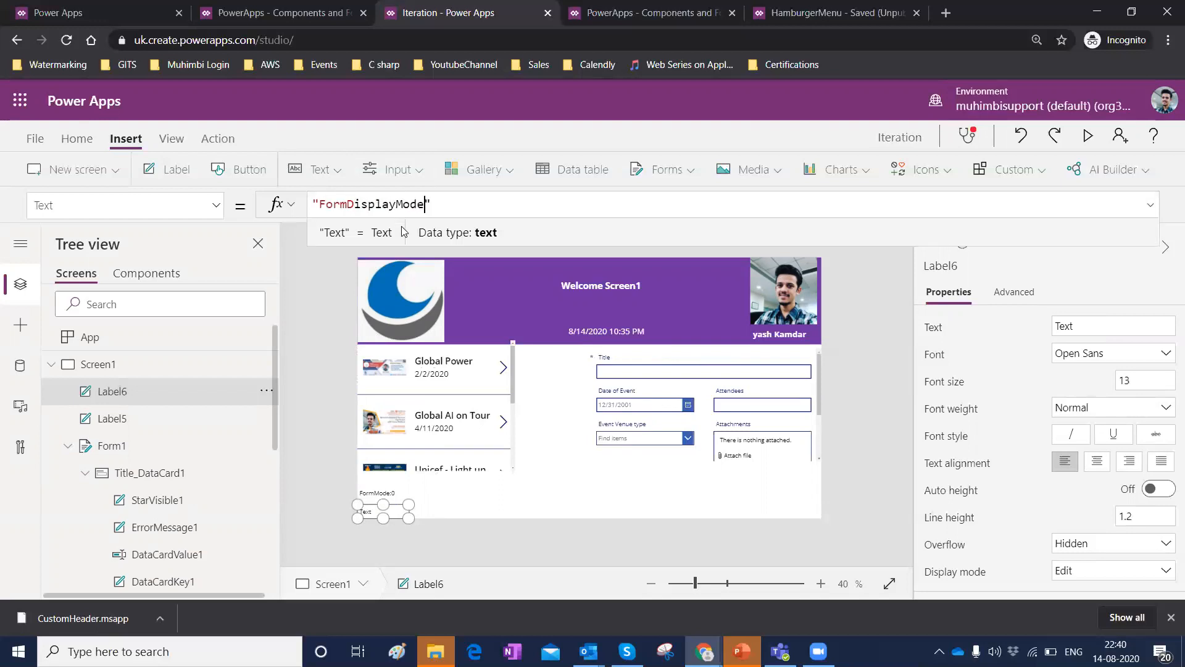
text(e:)
text(For)
key(BackSpace)
key(BackSpace)
key(BackSpace)
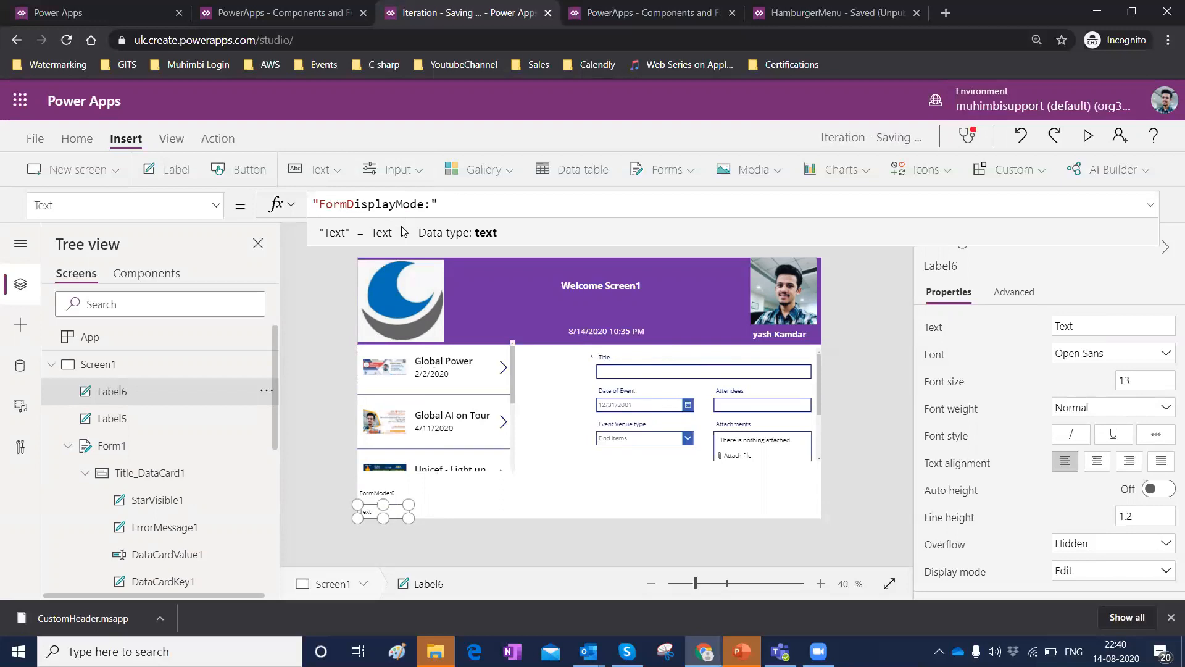
text(& Form1.Display)
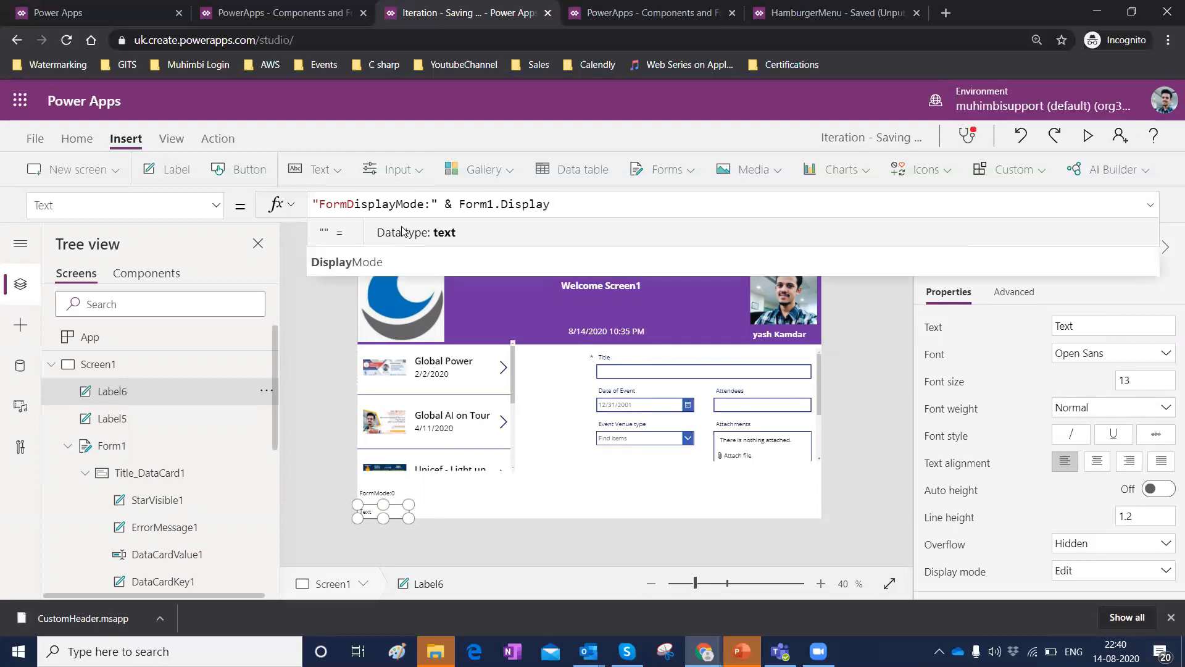
click(539, 265)
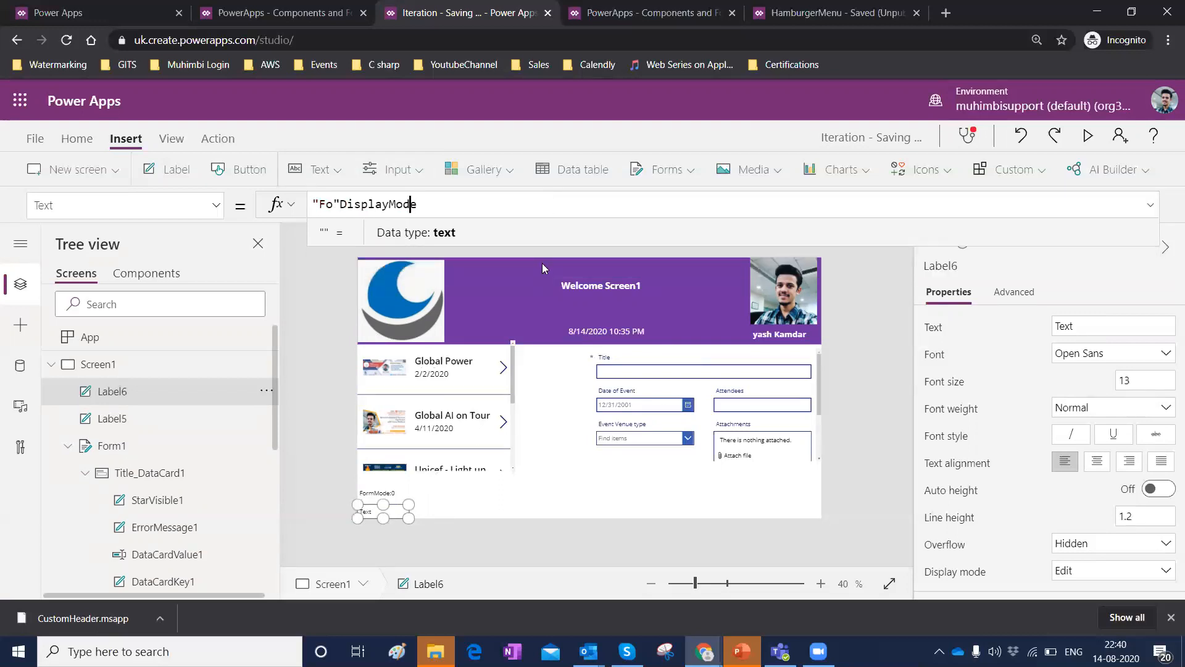
Set the second label's text formula to "DisplayMode:" & Form1.DisplayMode and widen the label.
key(ctrl+a)
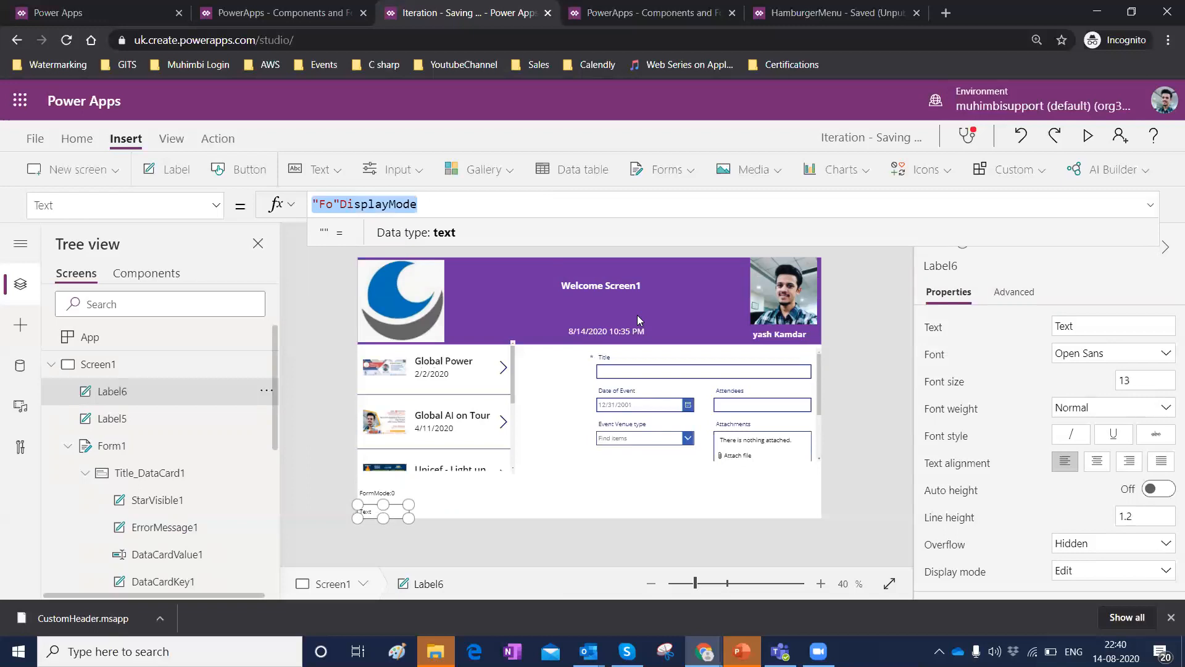
key(BackSpace)
text("Dsi)
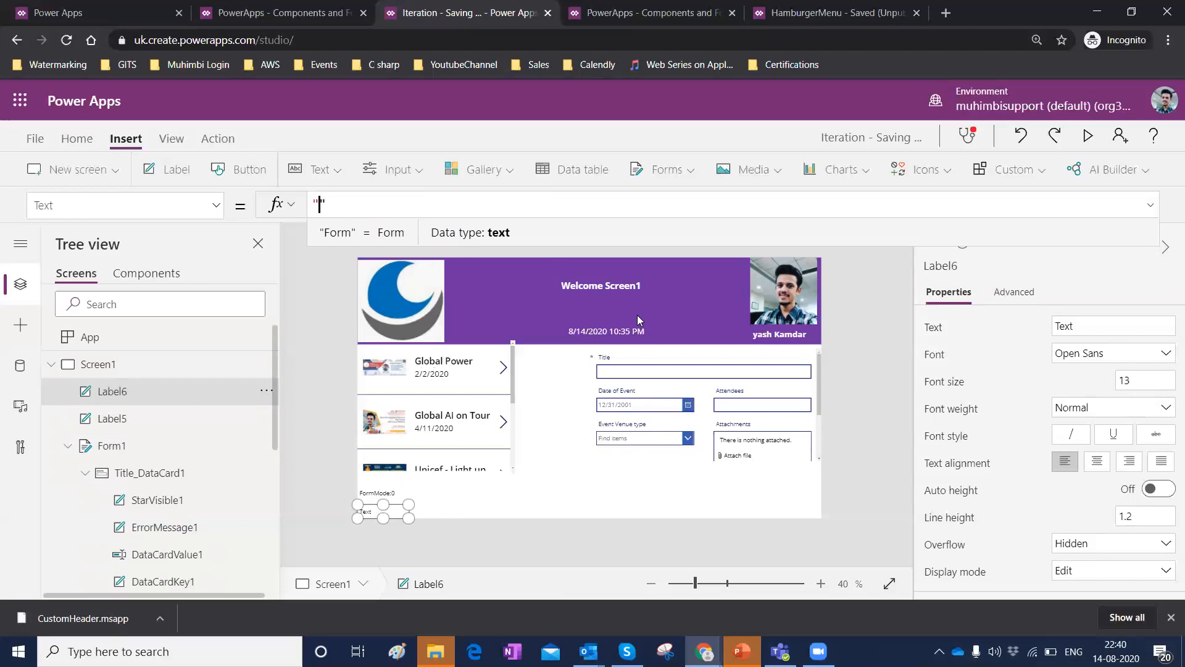
key(BackSpace)
text(isplay)
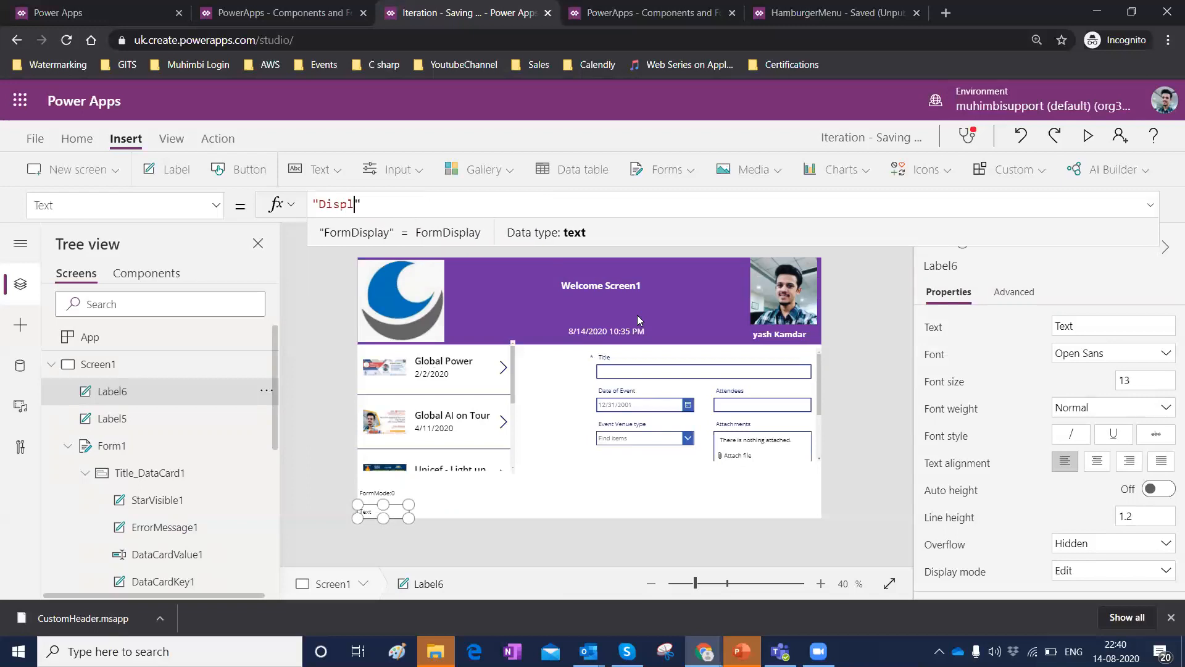
text(Mode:" & For)
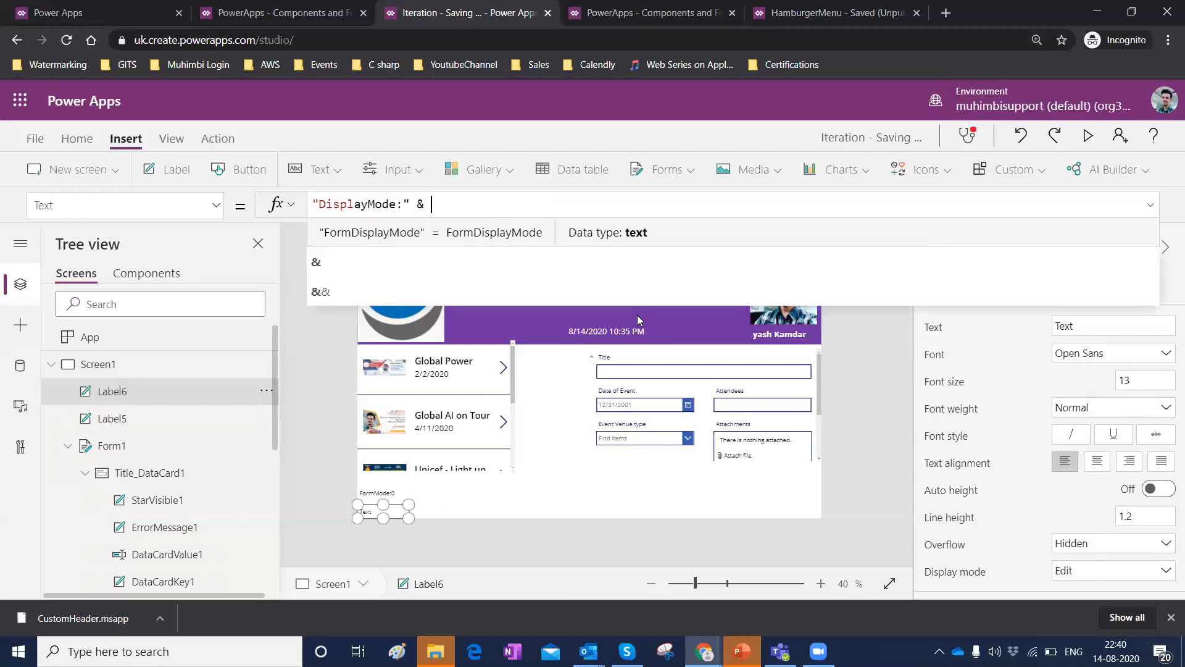
text(m1)
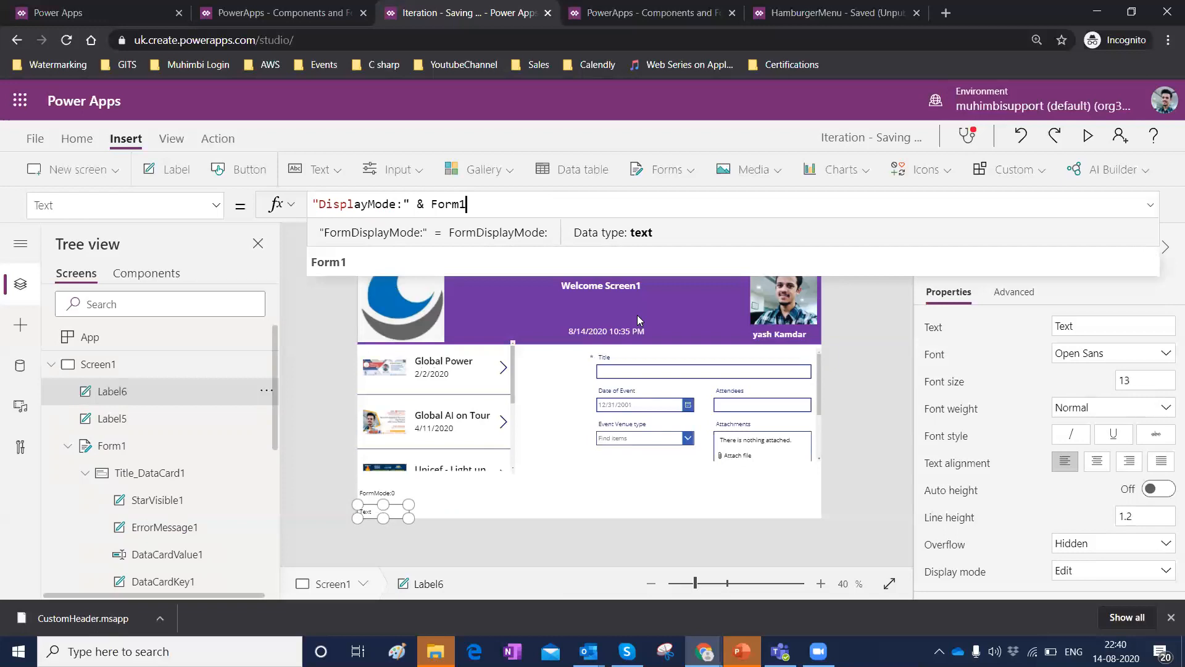
key(Down)
key(Return)
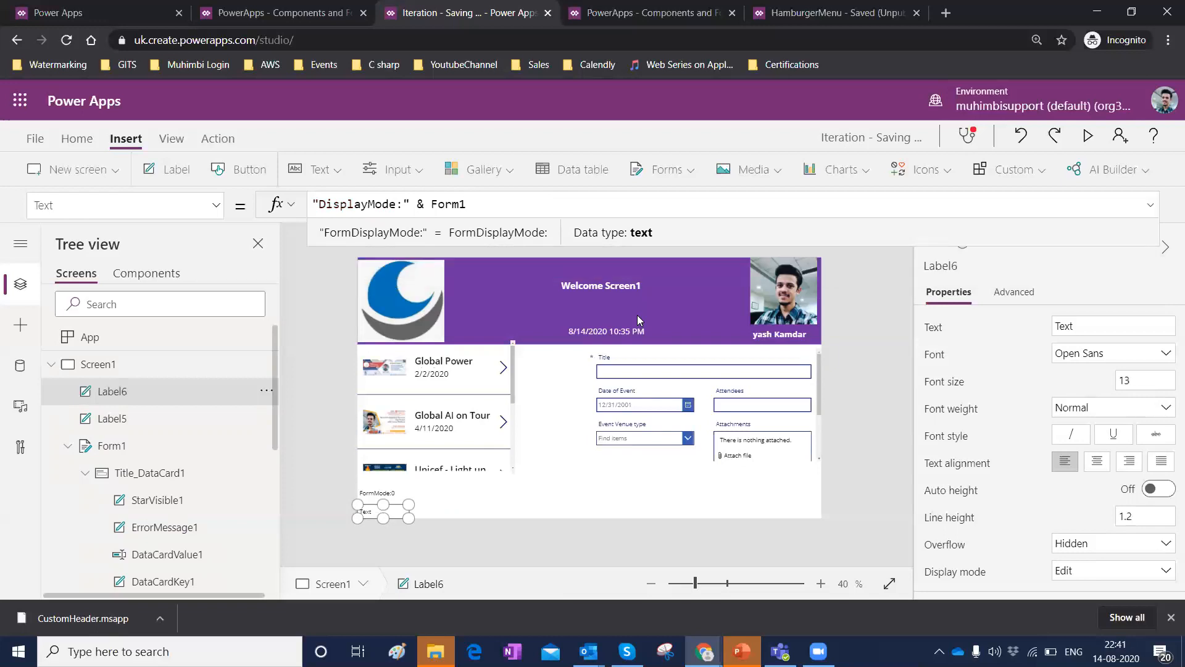
text(.Display)
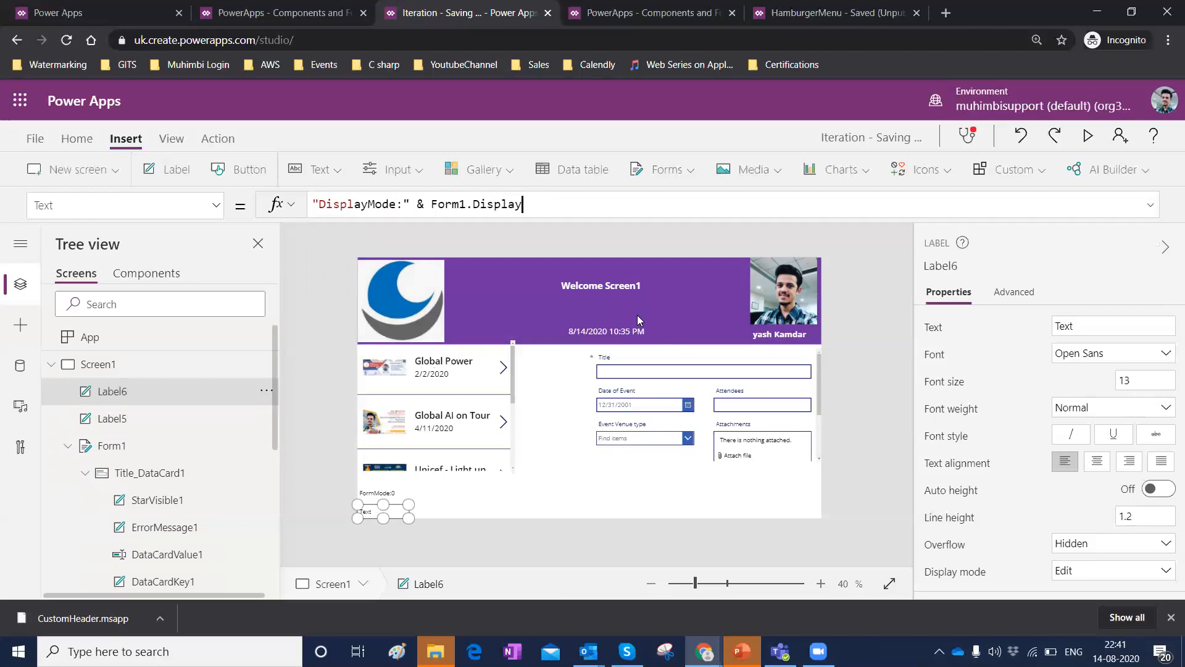
key(Return)
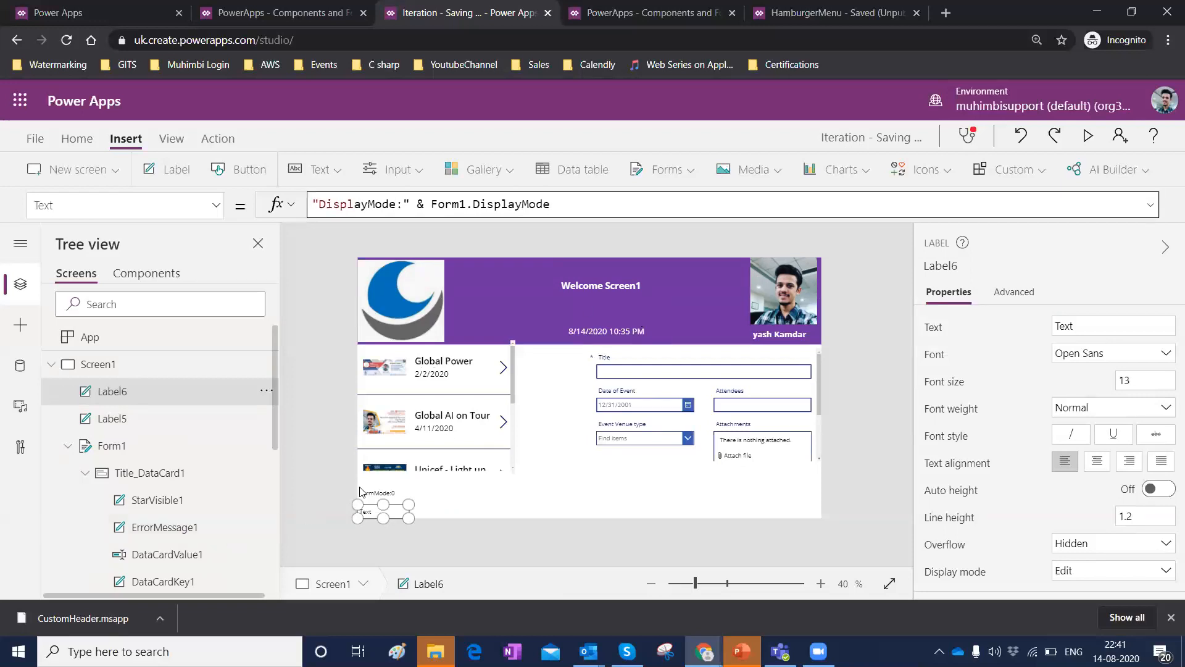
drag(407, 517, 424, 522)
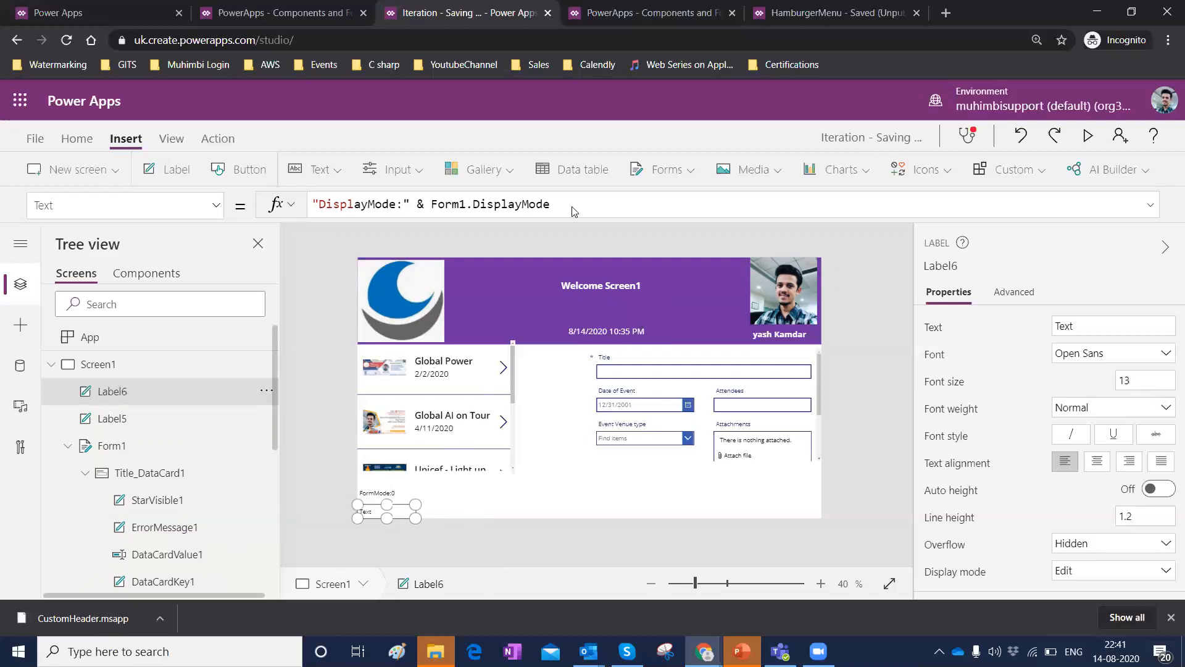
Insert a button and place it below the form, centred under its fields.
click(221, 173)
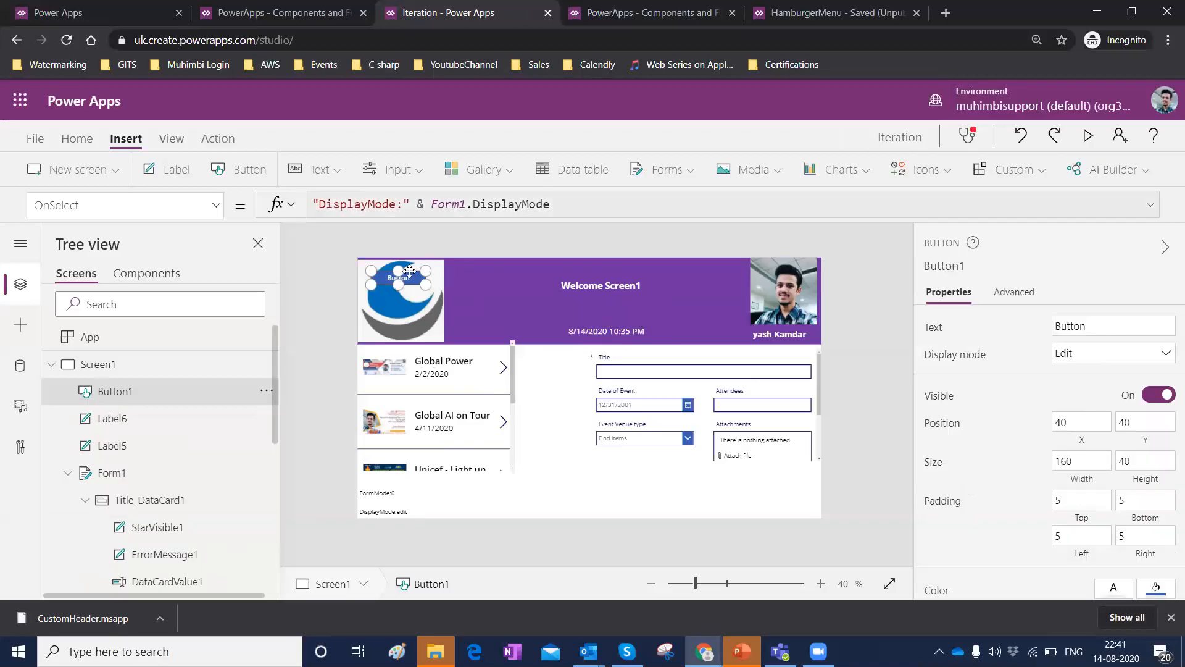
drag(391, 276, 596, 483)
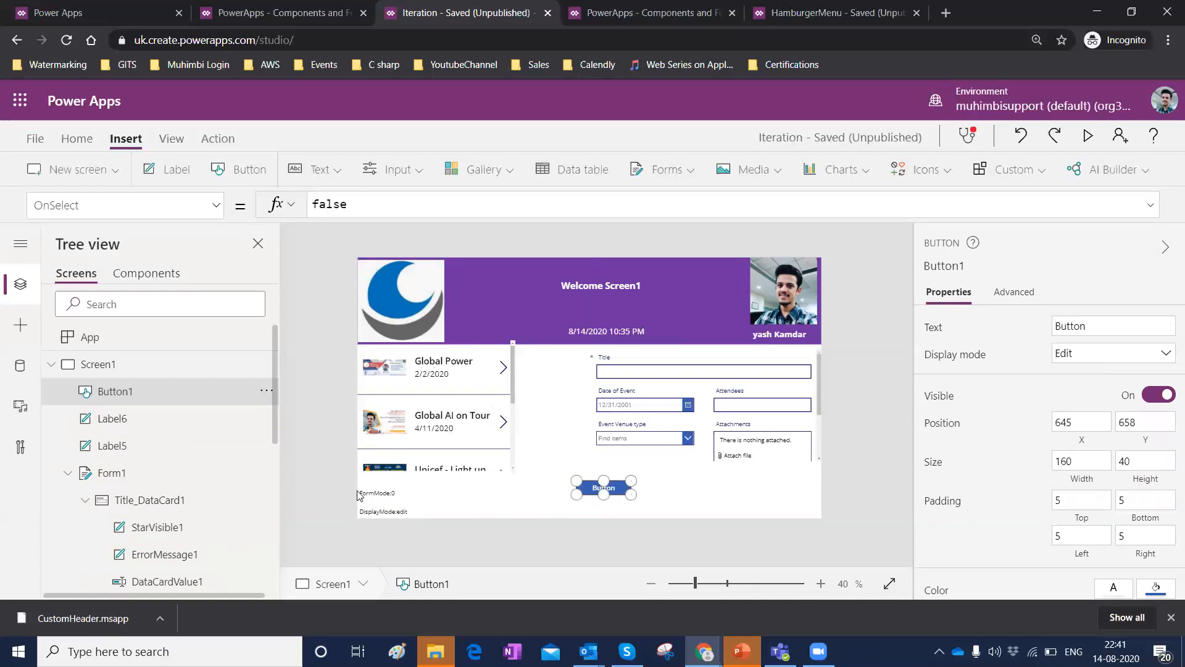
click(398, 516)
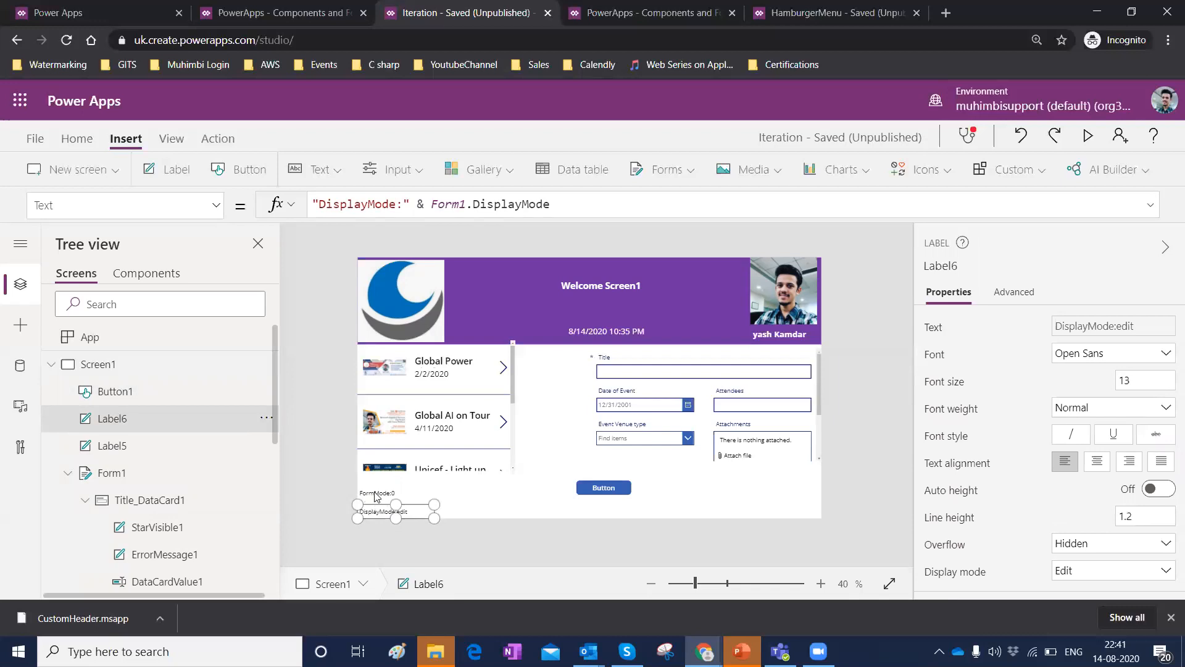
click(378, 494)
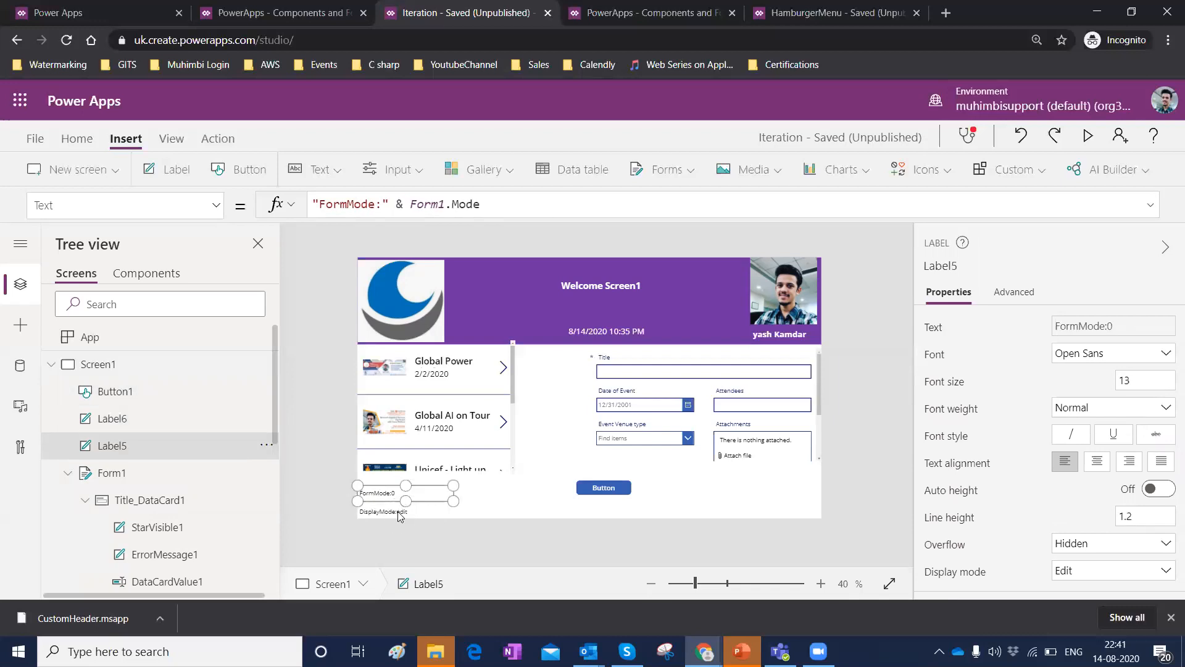
click(398, 515)
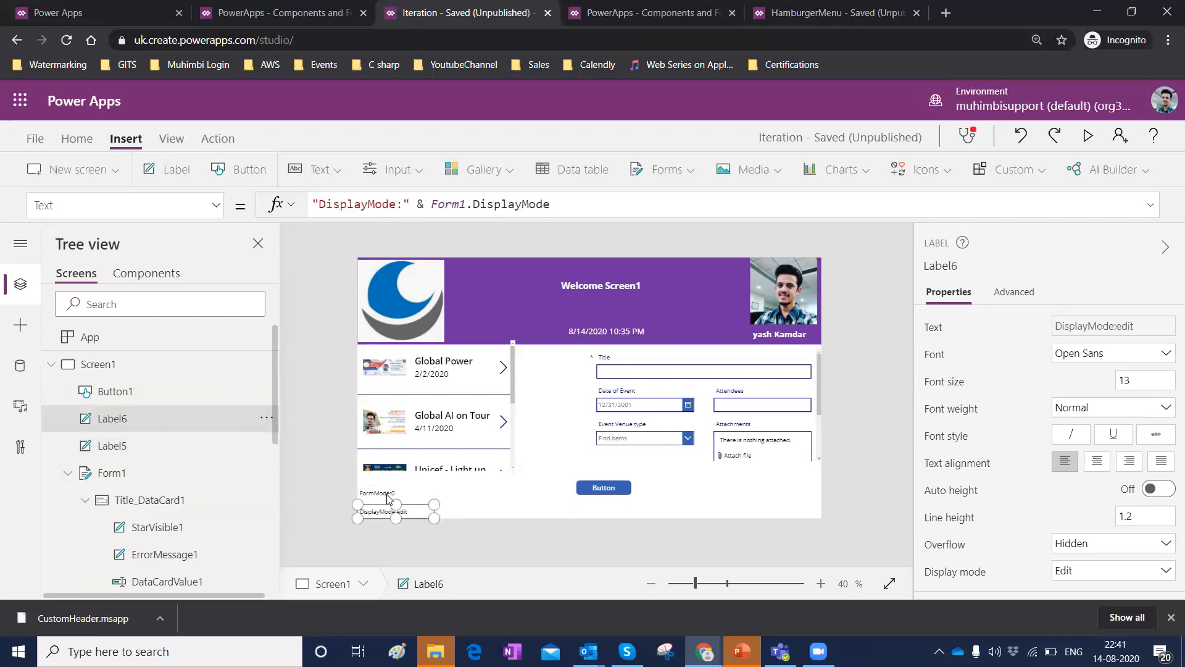
click(389, 499)
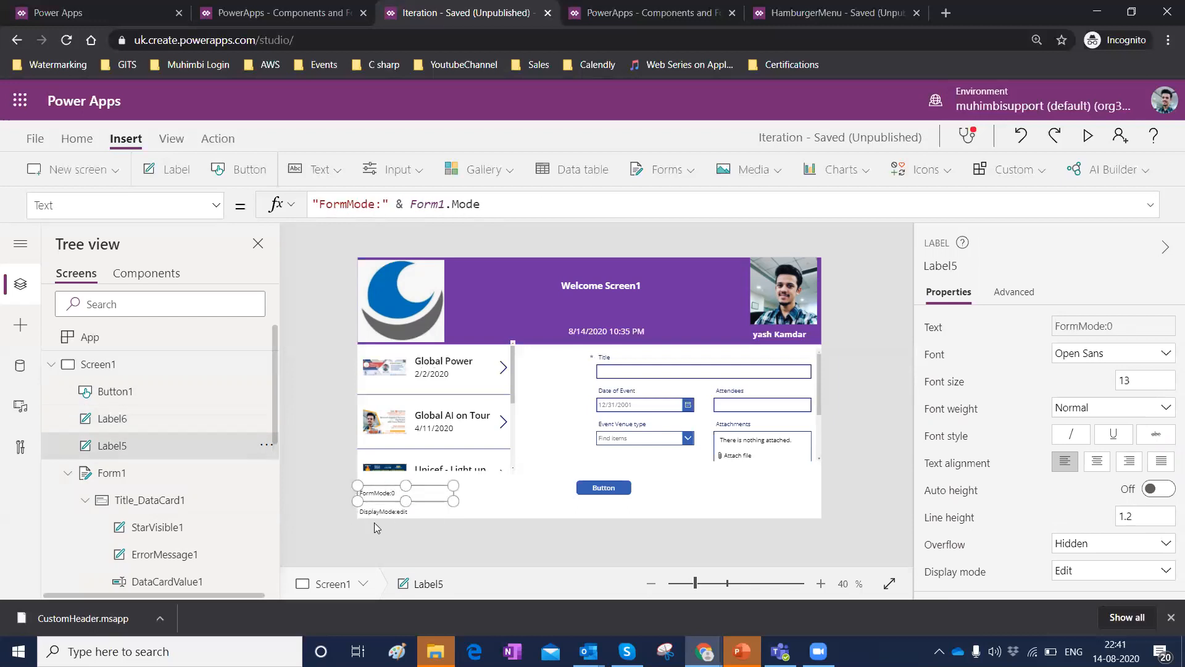
click(380, 506)
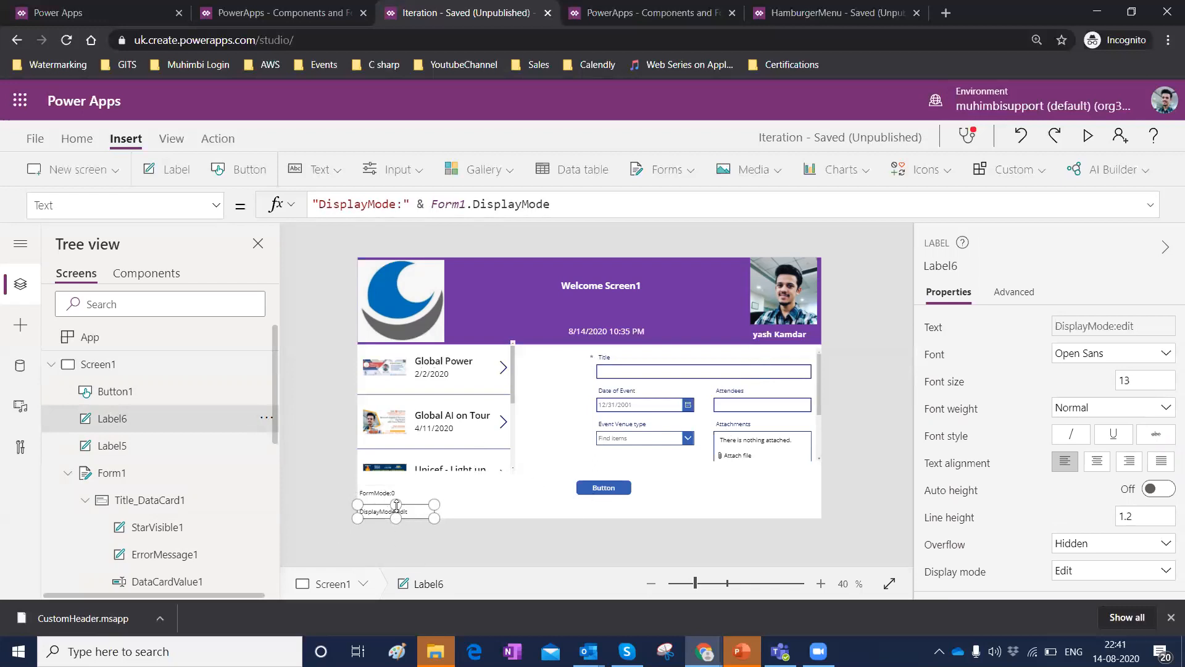
click(679, 173)
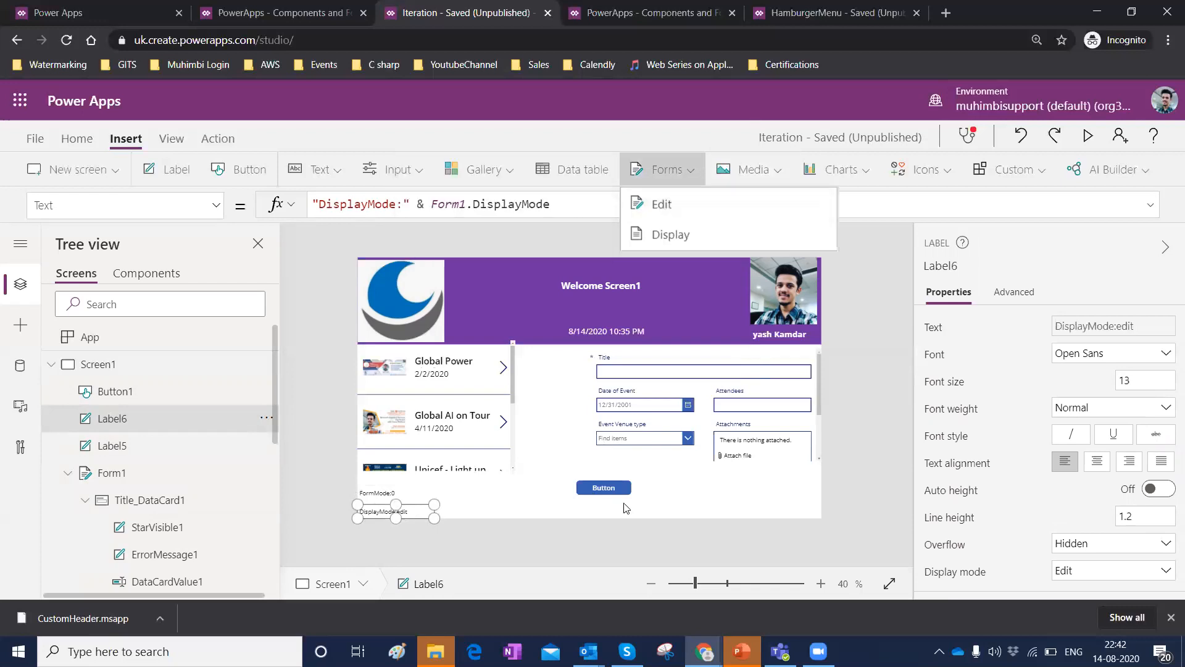
Change the button's text to View.
click(609, 487)
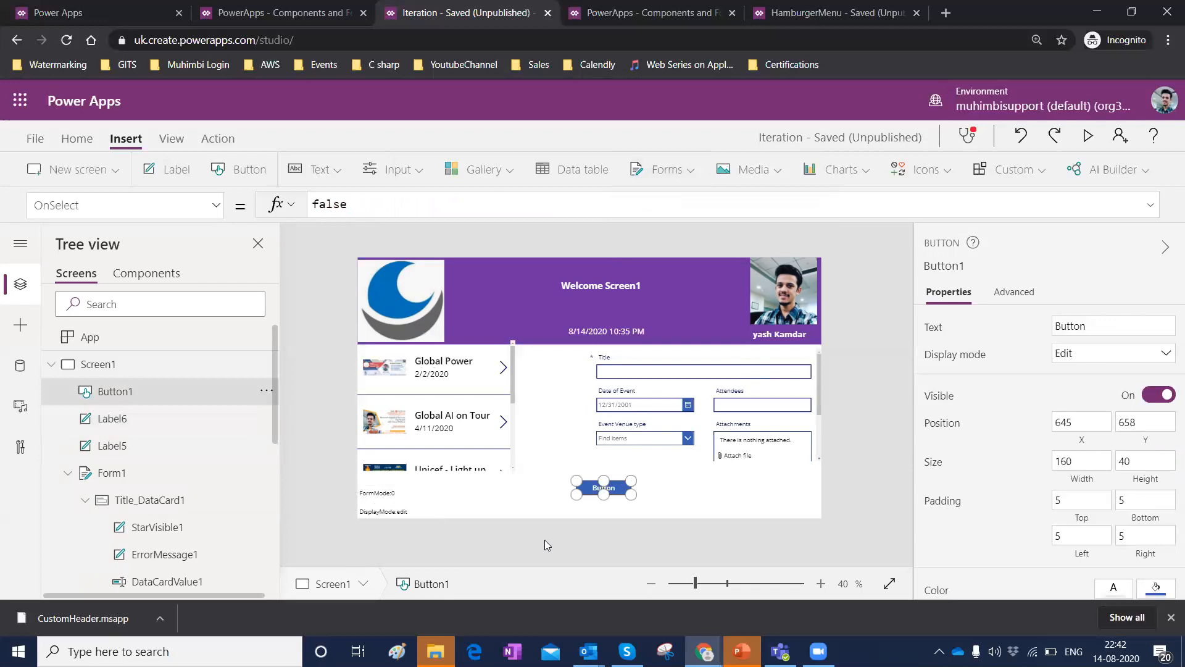
double_click(1099, 326)
text(B)
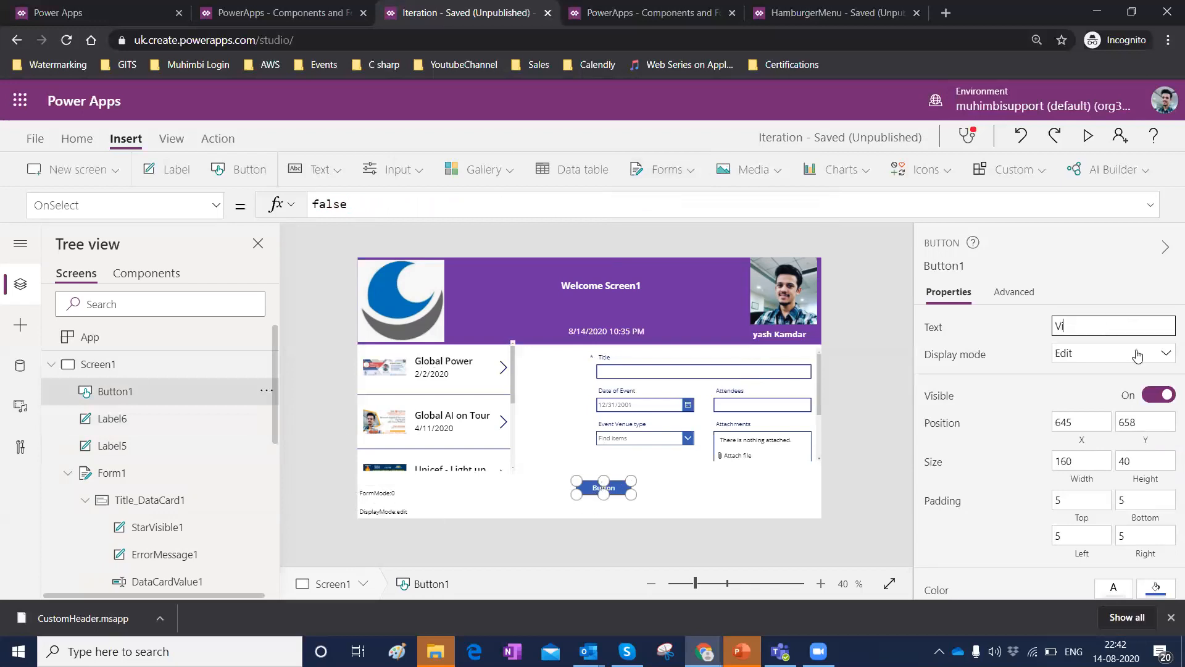
text(iew)
click(745, 509)
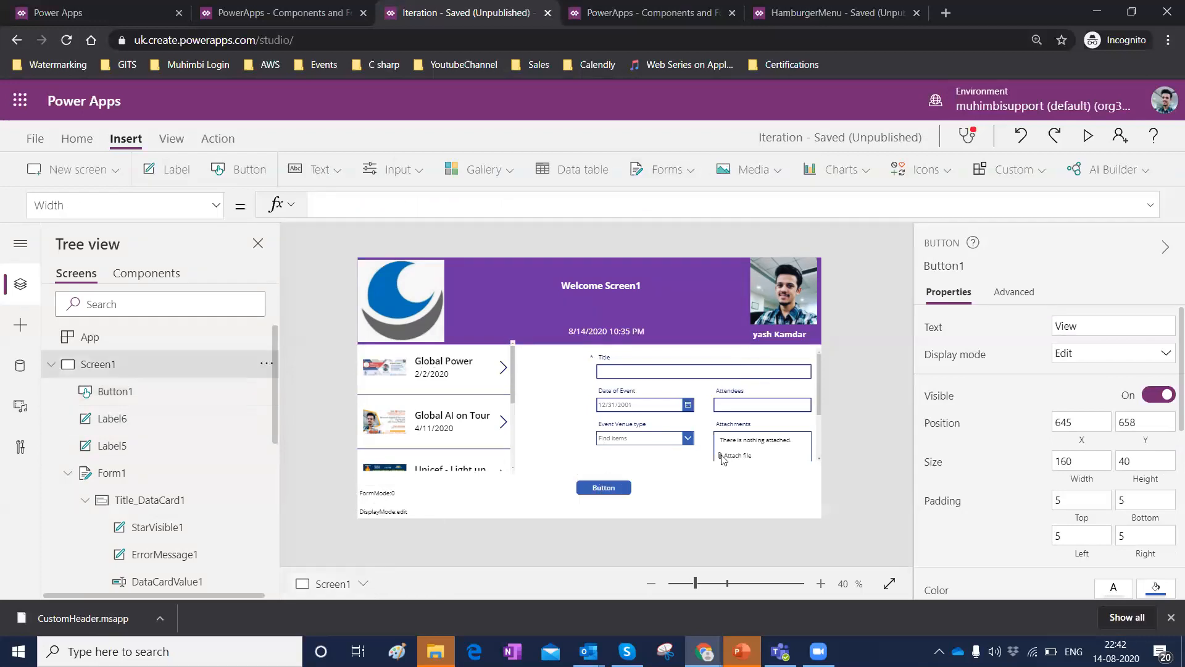
Set the View button's OnSelect formula to ViewForm(Form1).
click(613, 487)
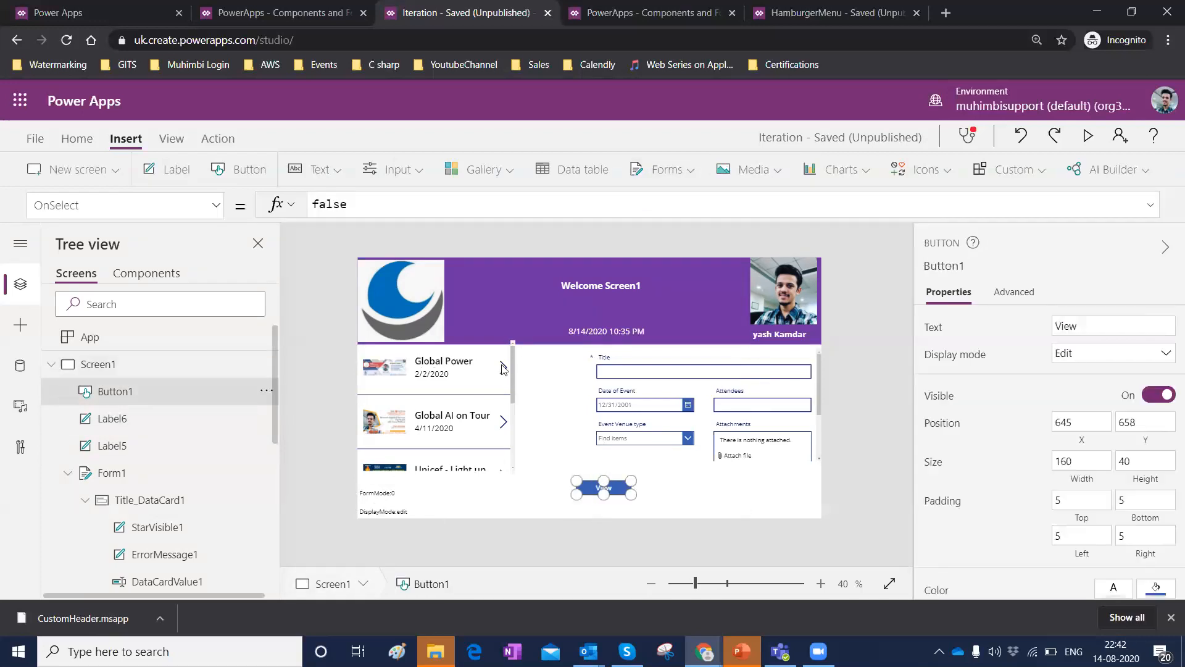
click(375, 201)
key(BackSpace)
key(BackSpace)
key(BackSpace)
key(BackSpace)
key(BackSpace)
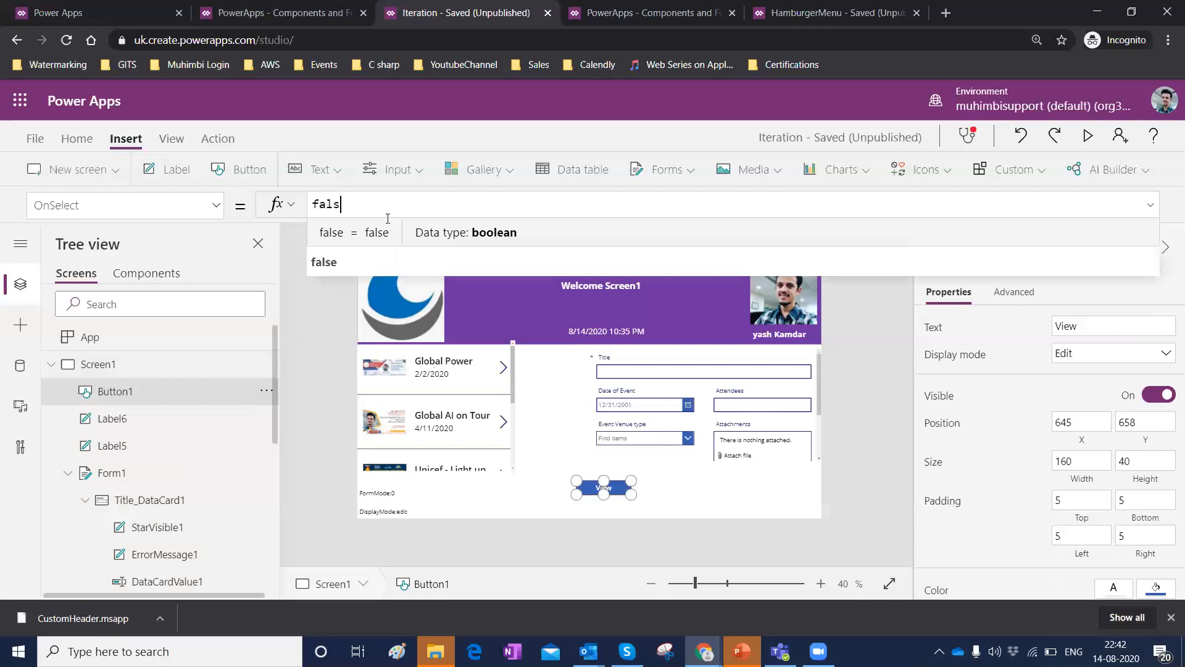
text(V)
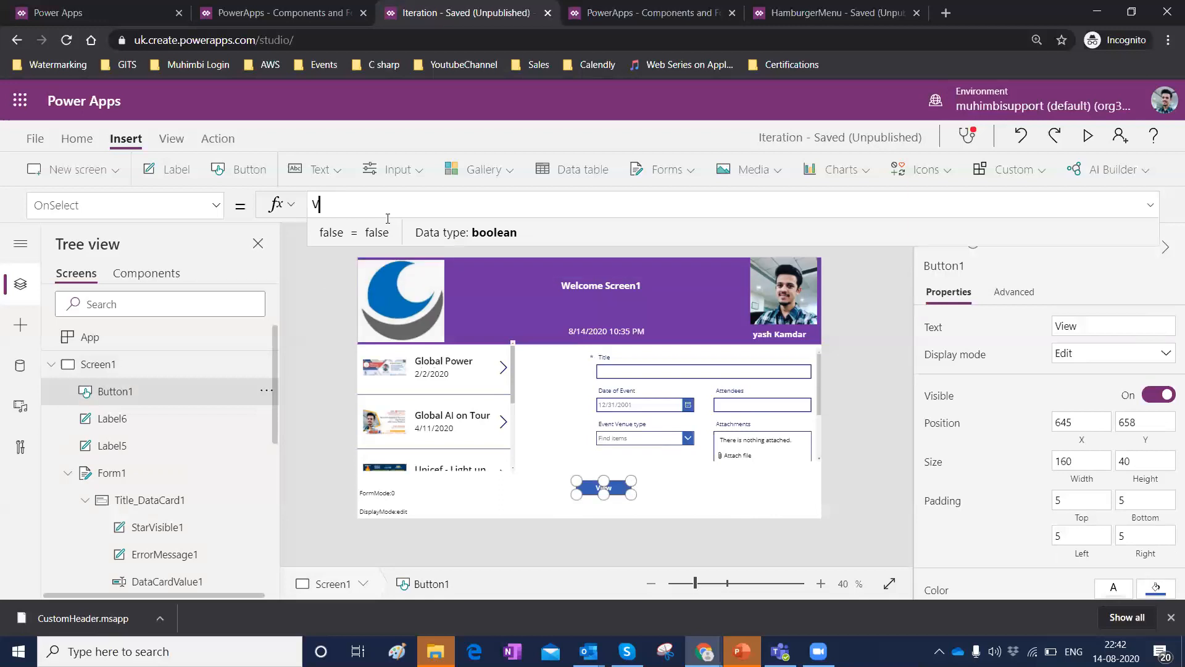
text(iewForm)
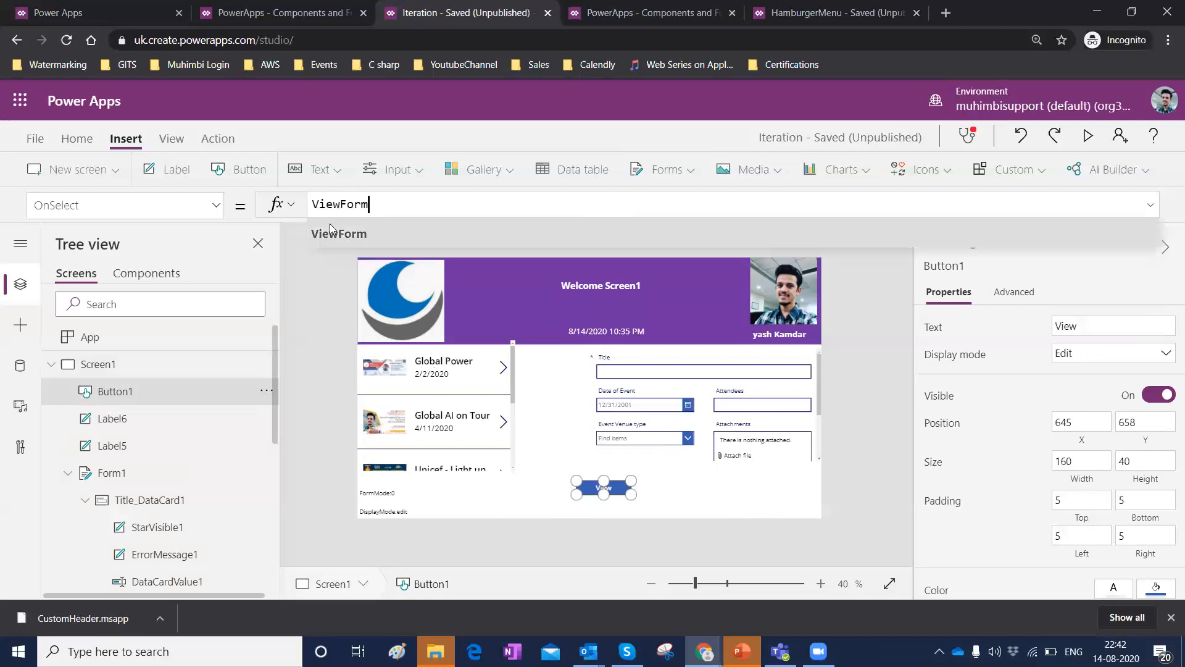
click(333, 233)
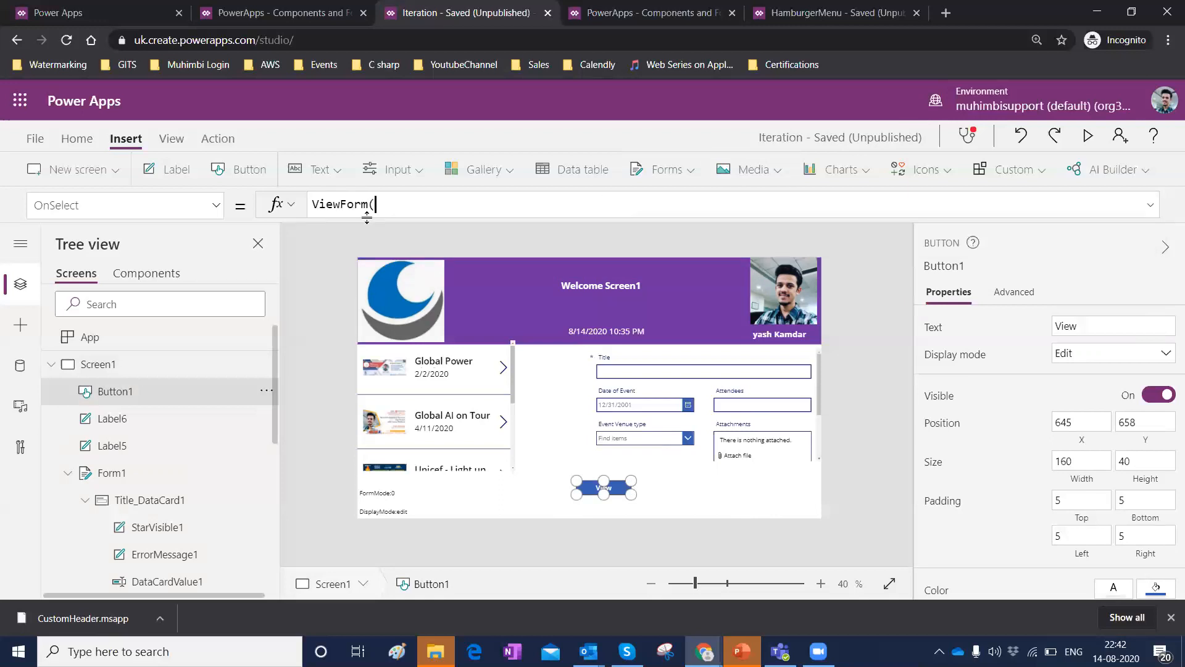
text(For)
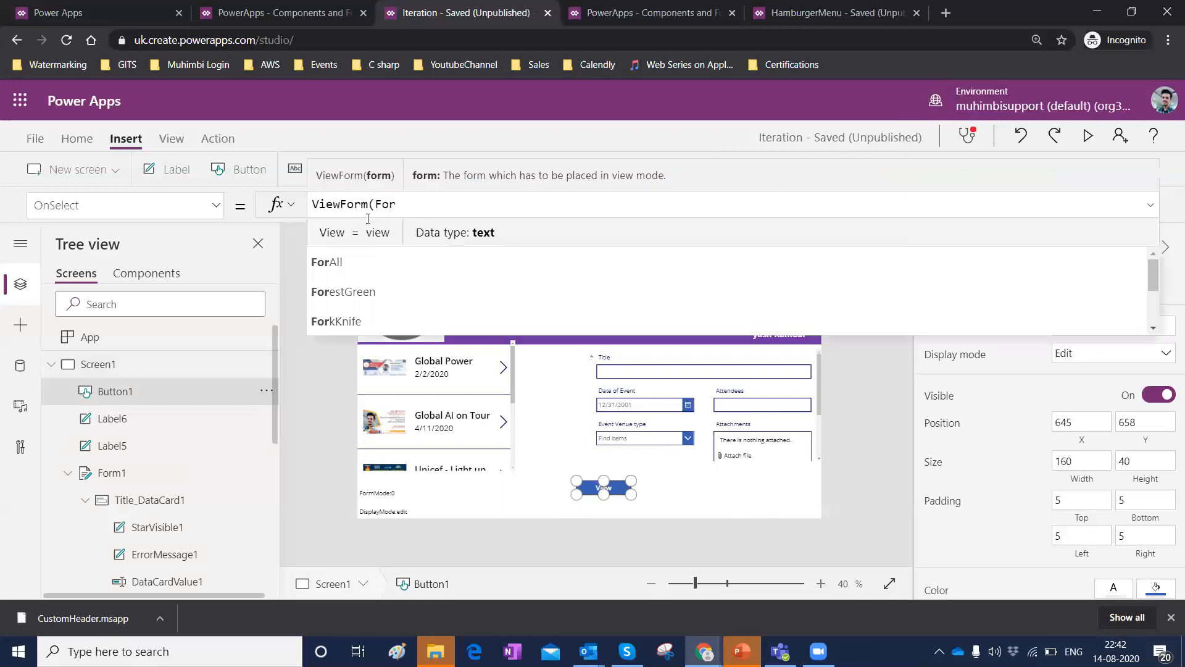
text(m)
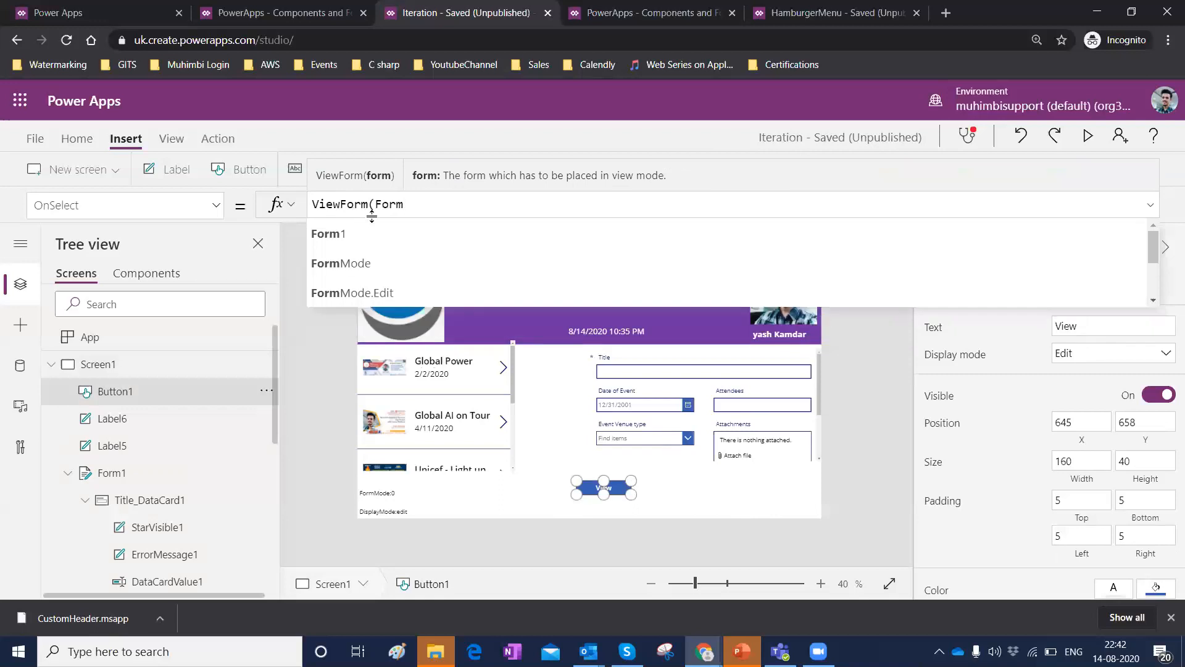
click(345, 235)
text())
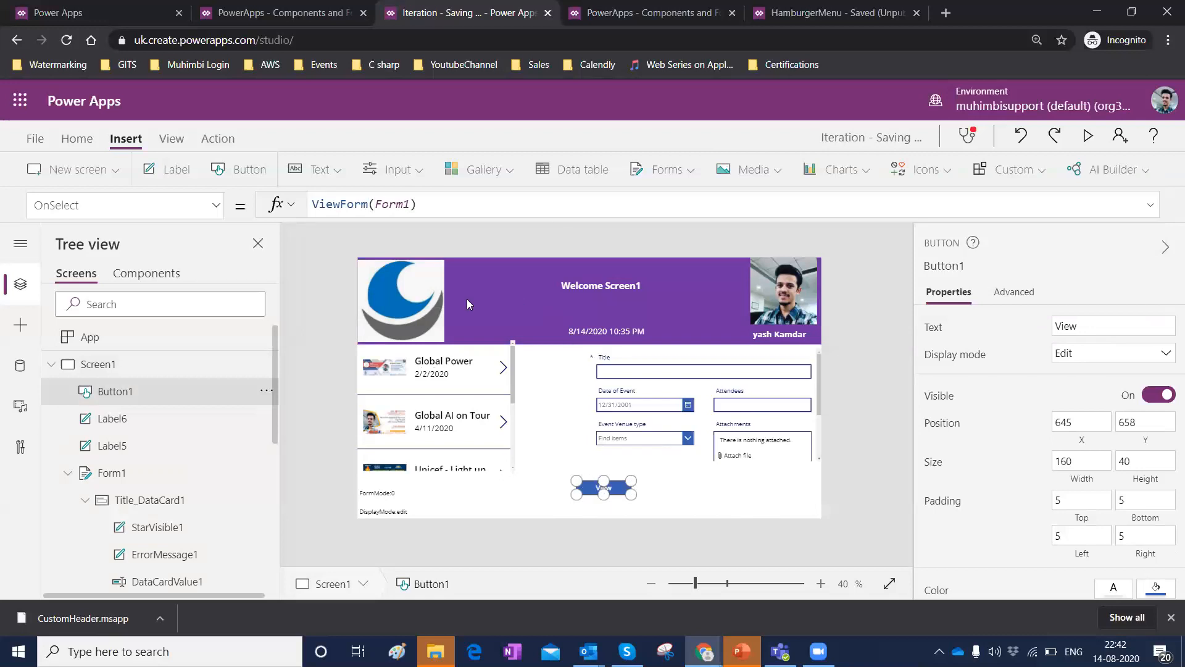
Preview the app, close the preview and dismiss the tip dialog.
click(1090, 141)
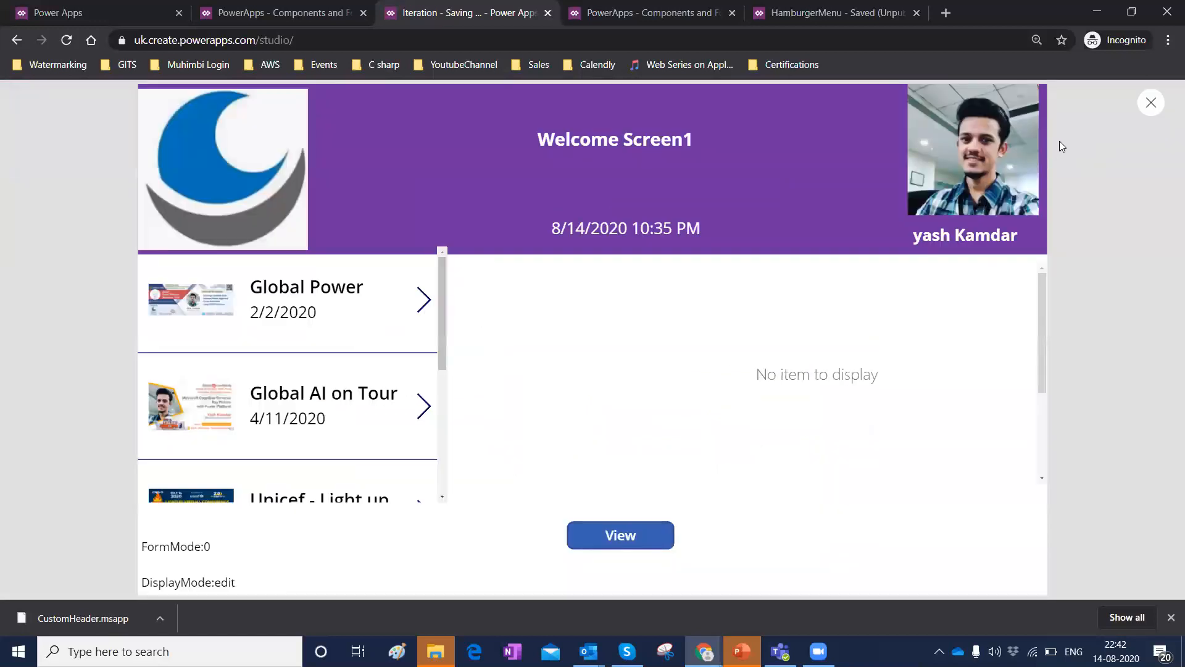
click(1152, 104)
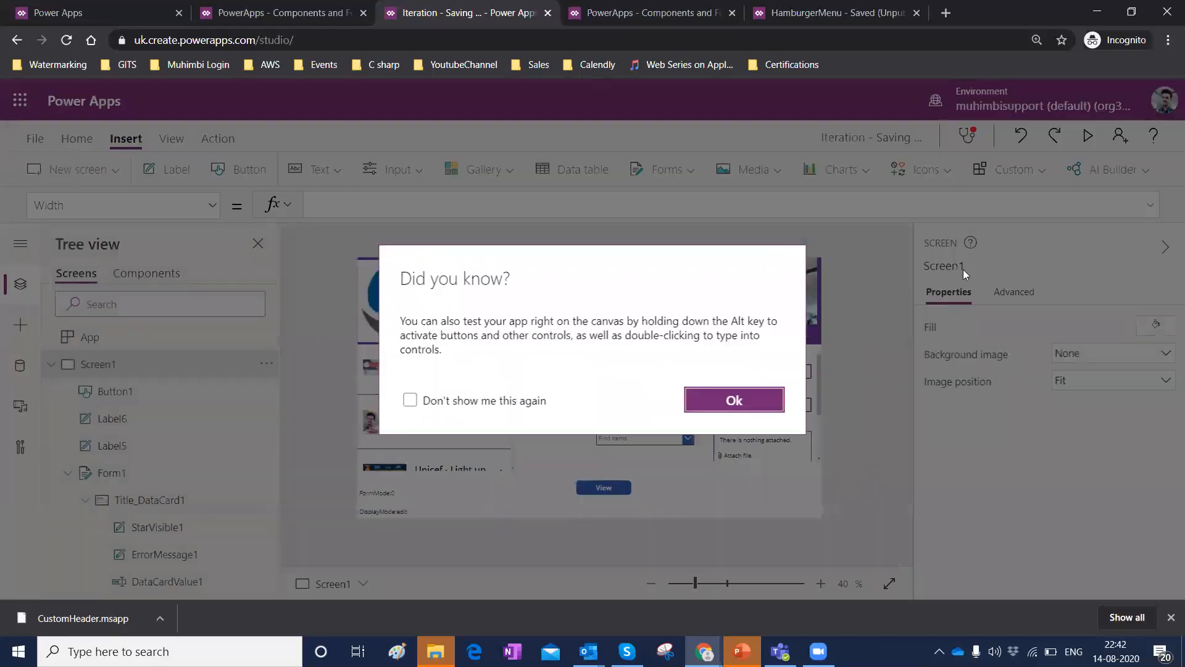
click(733, 402)
Set the form's Item property to Gallery1.Selected.
click(111, 473)
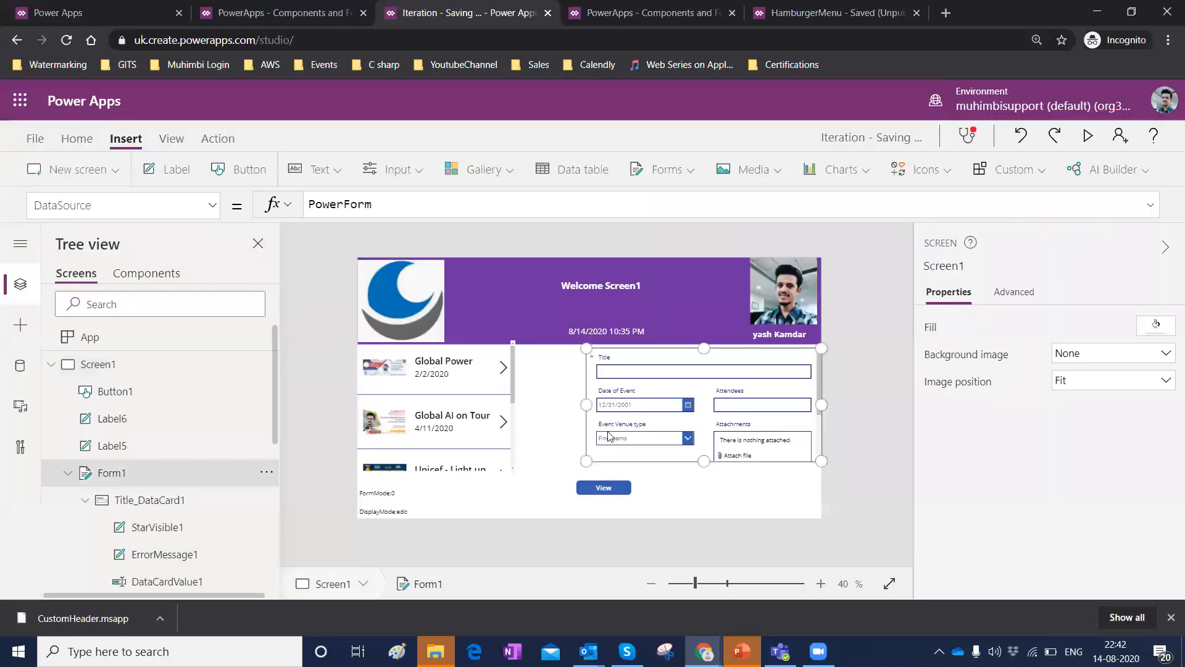
click(209, 213)
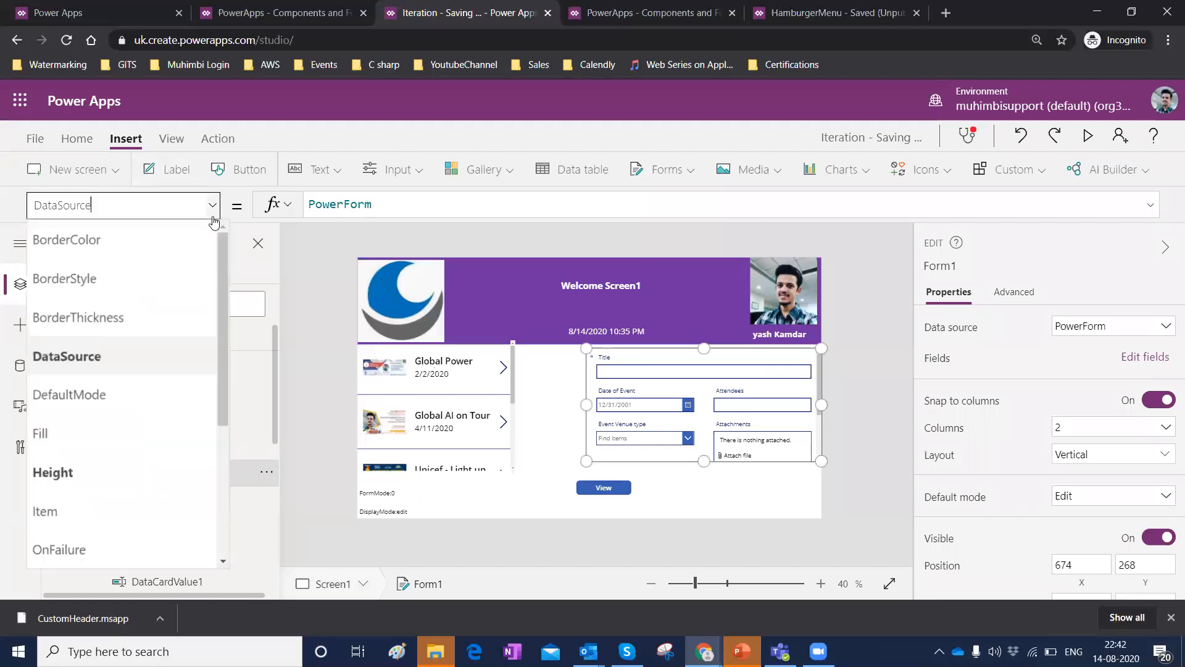
scroll(122, 341, down, 3)
click(77, 280)
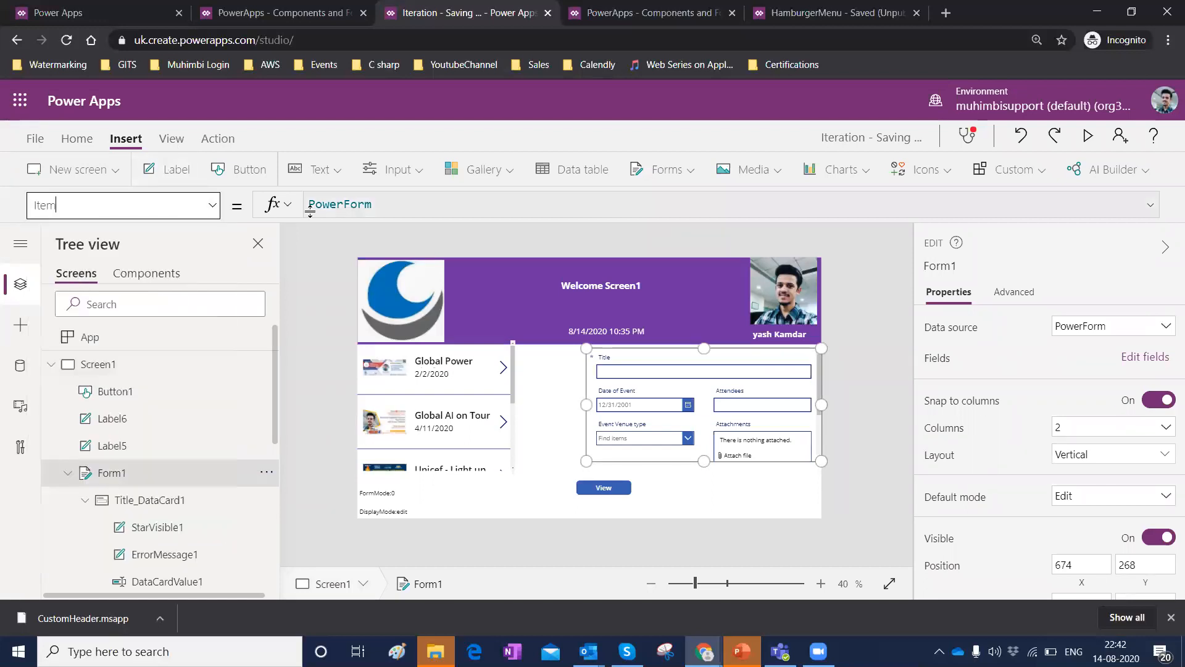
click(337, 203)
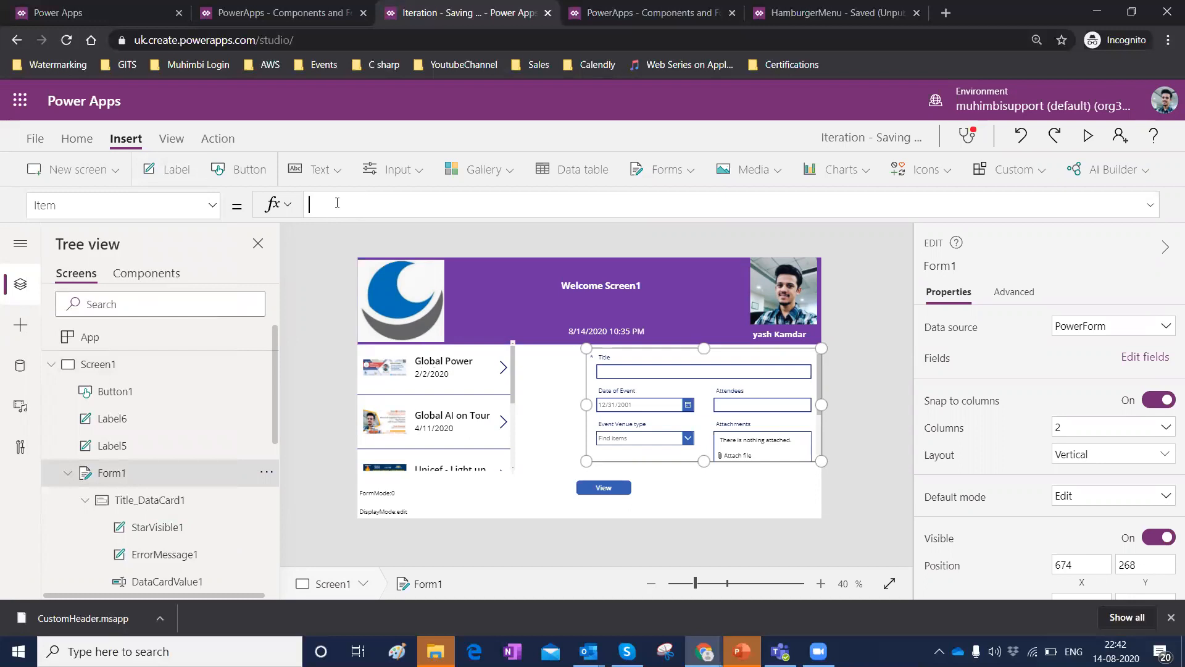
scroll(166, 443, down, 6)
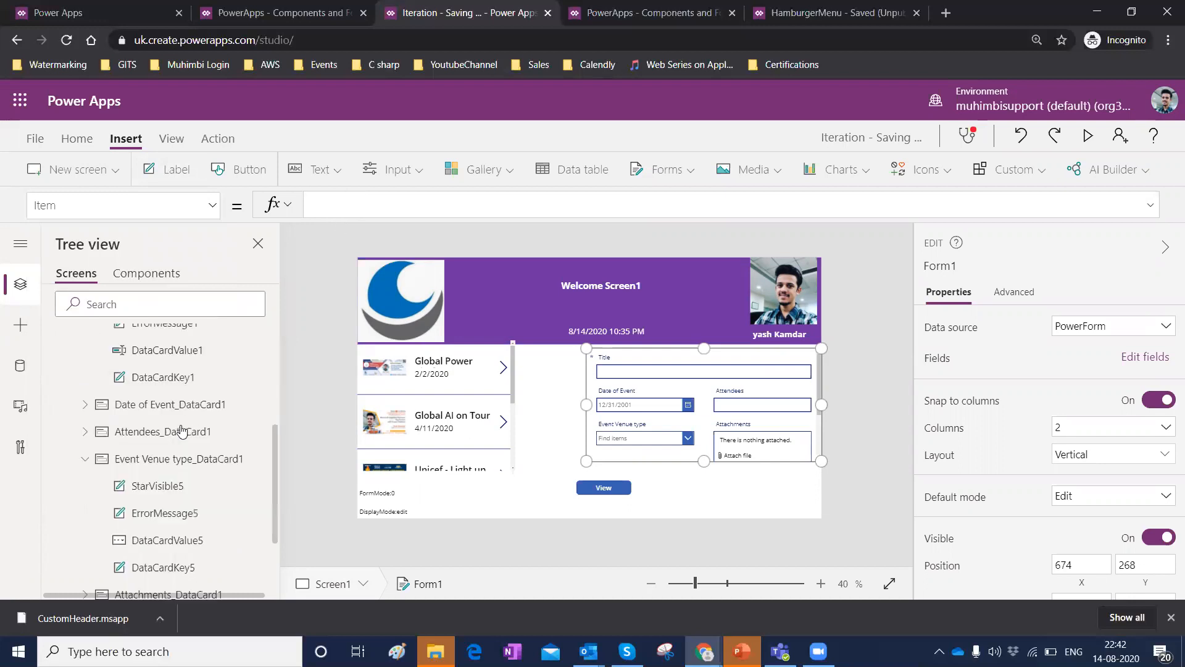
text(Gallery1)
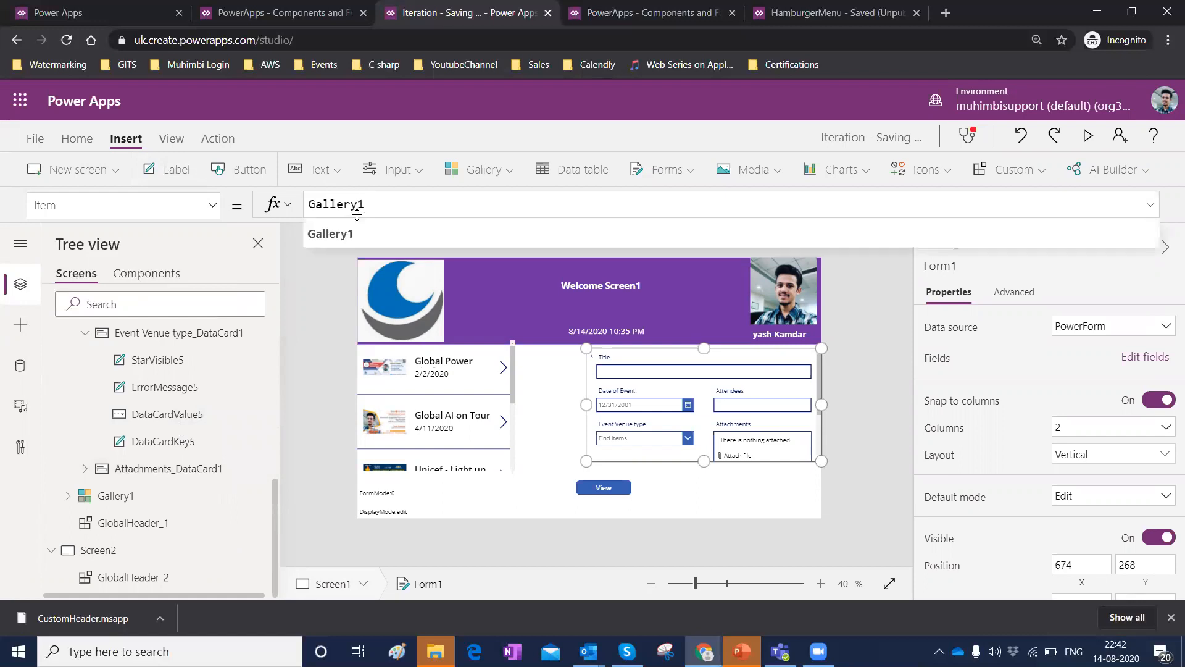
text(.)
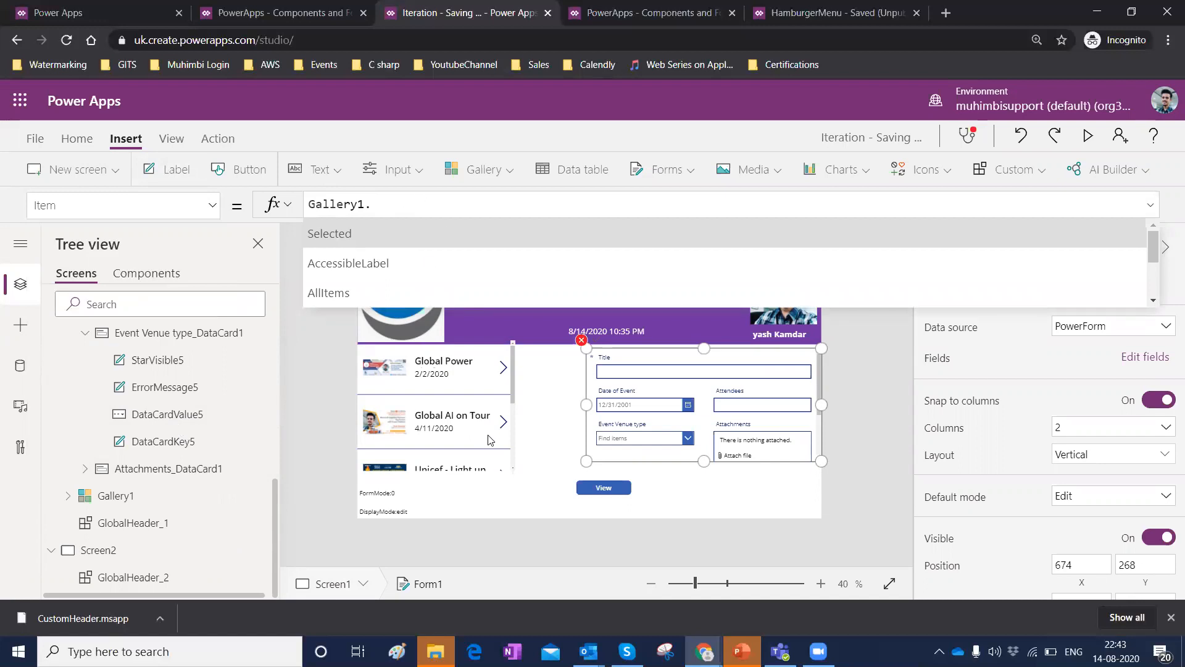
click(358, 233)
click(534, 393)
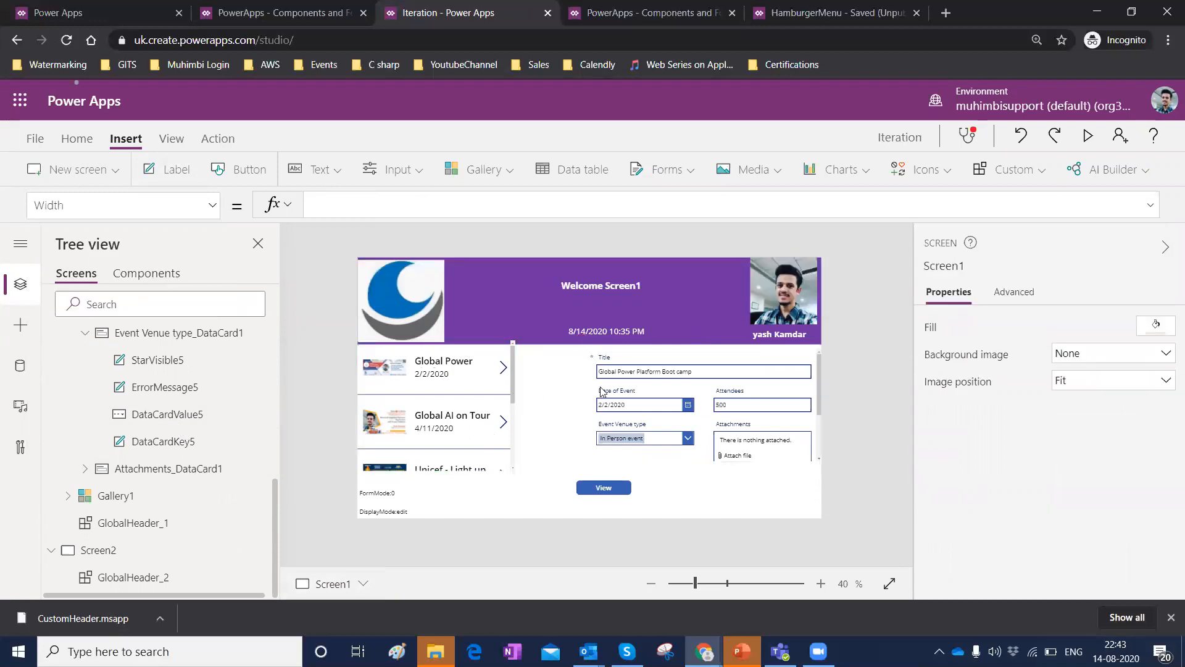
Preview the app, select the Global AI on Tour event and change its title to Global AI On Tour - Edit.
click(1089, 136)
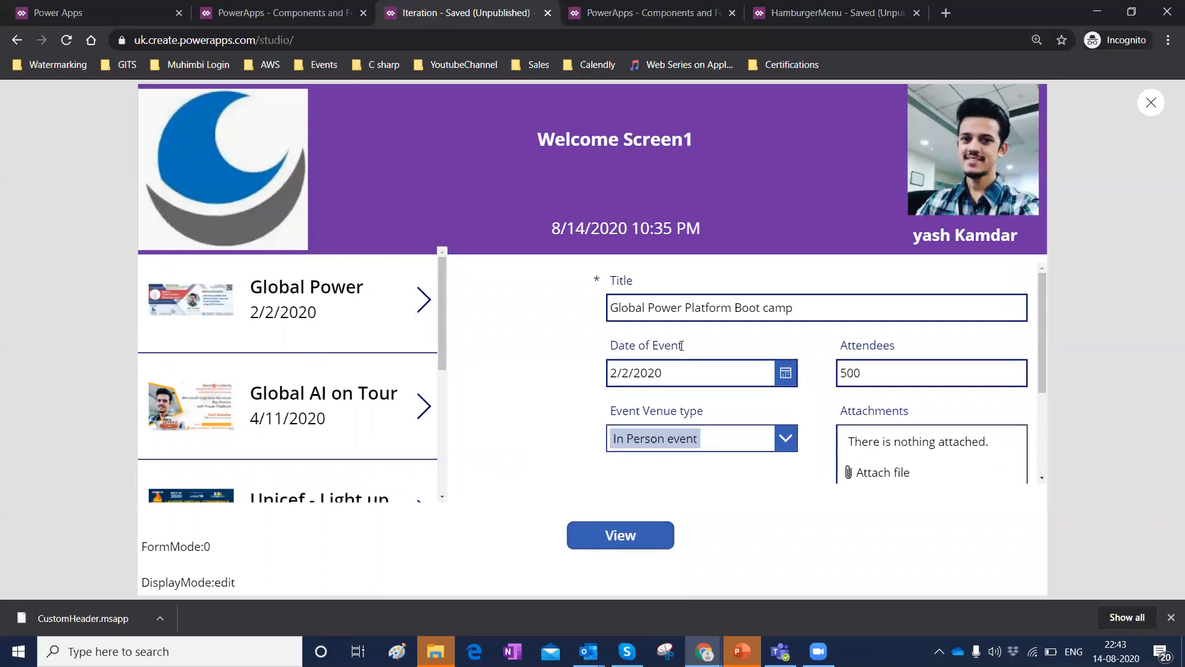
click(272, 422)
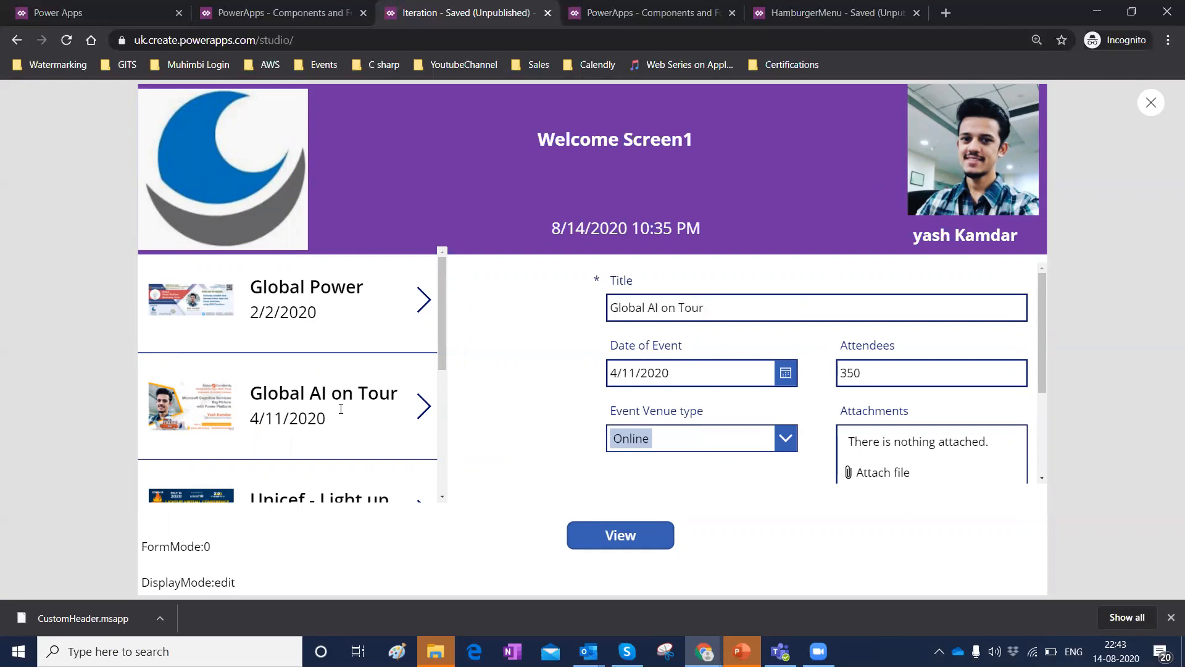
drag(614, 305, 712, 304)
click(711, 305)
key(BackSpace)
key(BackSpace)
key(BackSpace)
key(BackSpace)
key(BackSpace)
key(BackSpace)
key(BackSpace)
key(BackSpace)
text(AI On Tour - Edit)
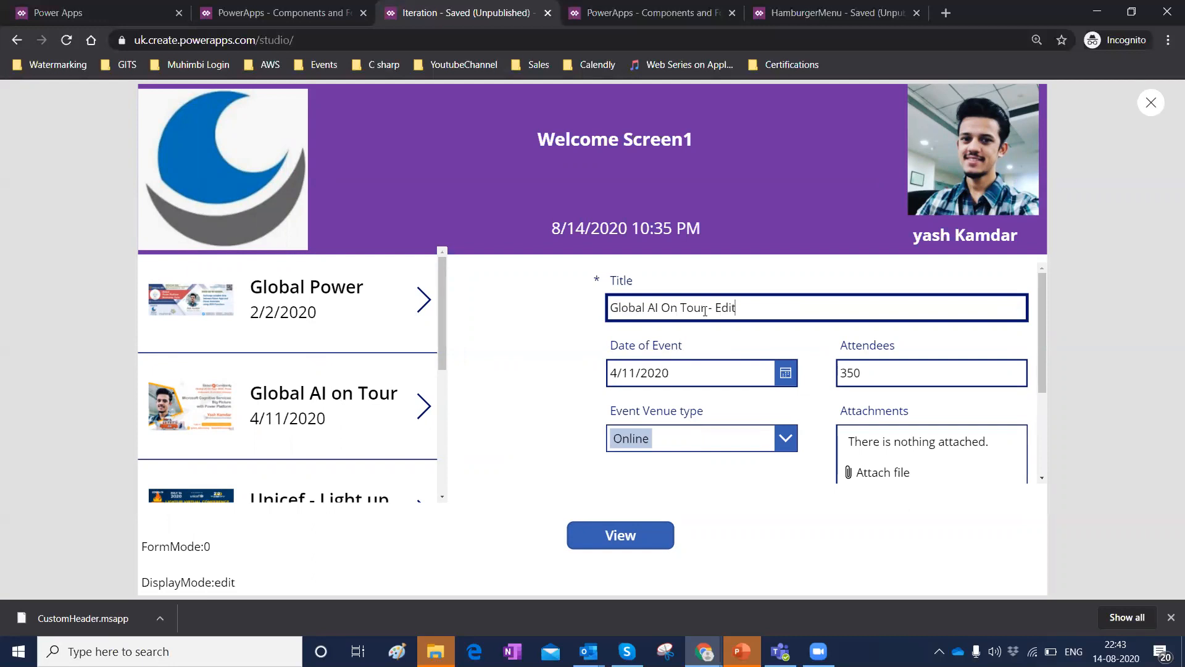
Switch the form to view mode with the View button, inspect the fields, and close the preview.
click(620, 543)
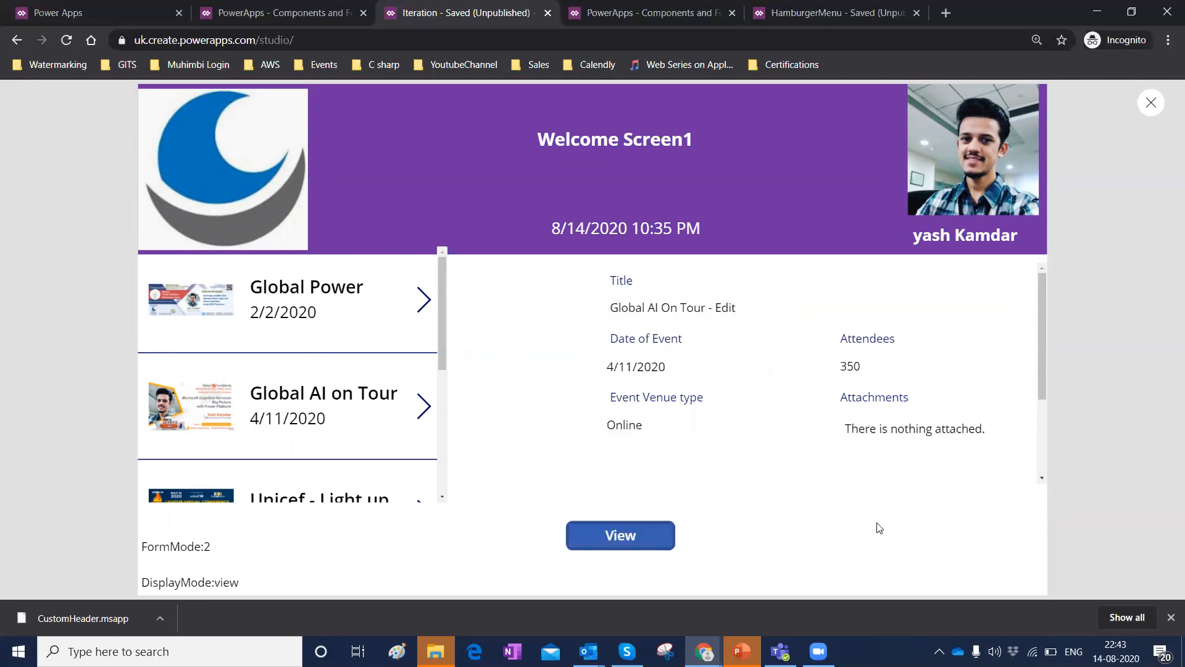
drag(615, 310, 684, 310)
drag(654, 368, 618, 369)
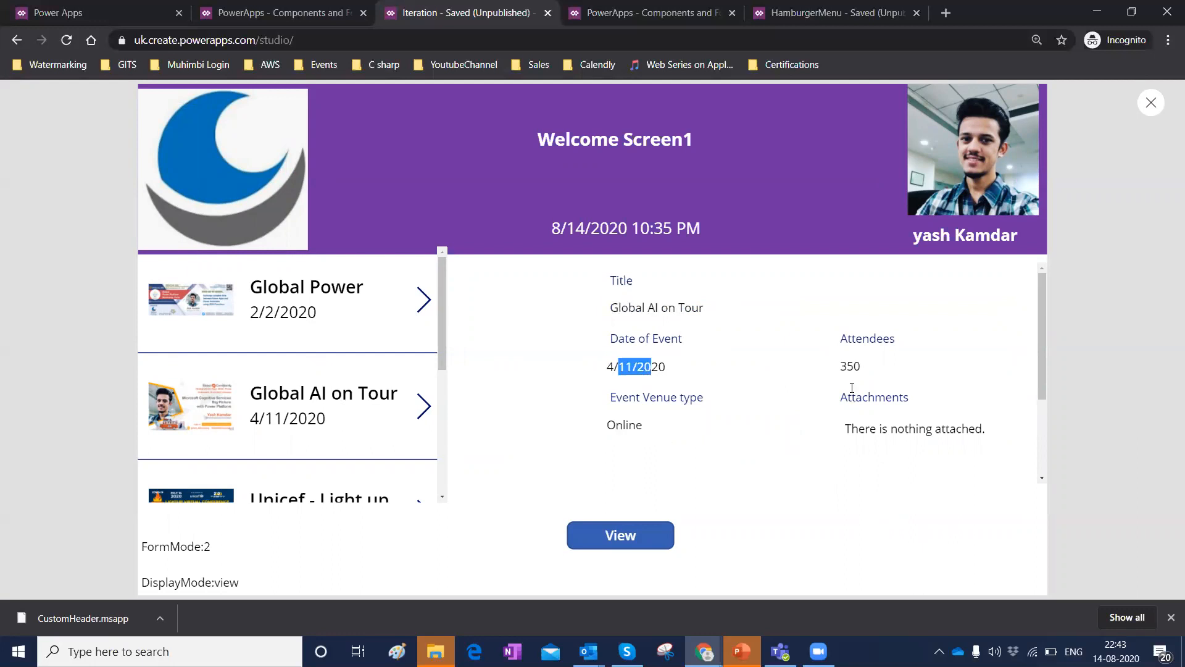
drag(837, 369, 863, 371)
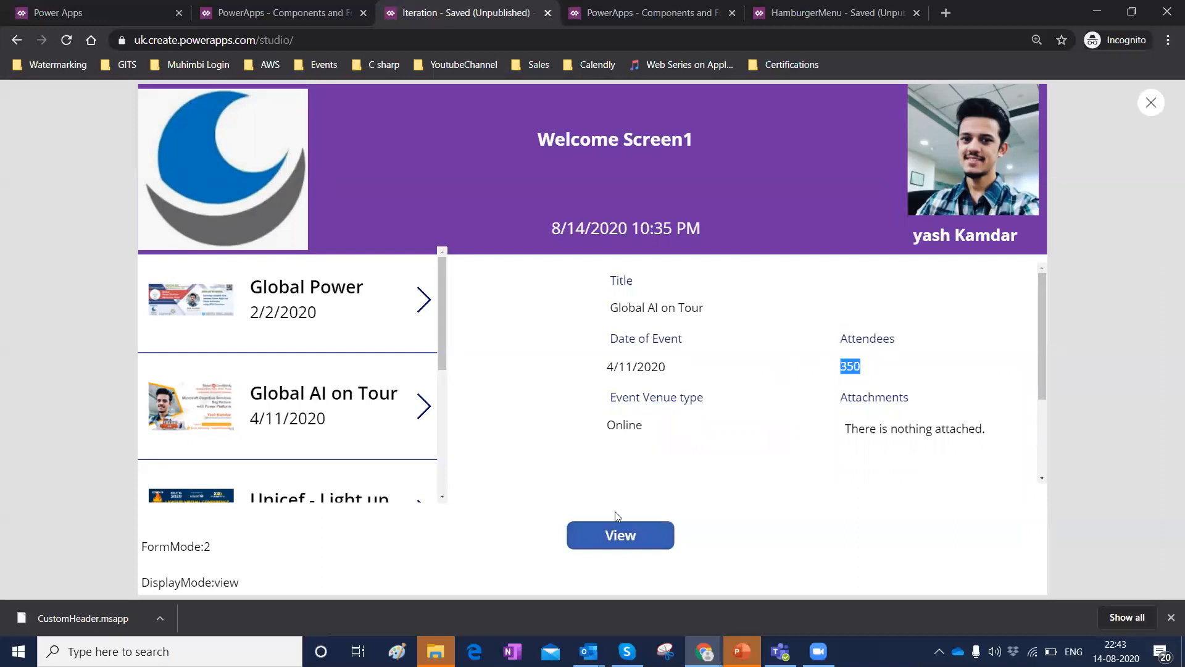
click(1148, 111)
Set the View button's Visible formula to Form1.Mode = FormMode.View.
click(735, 398)
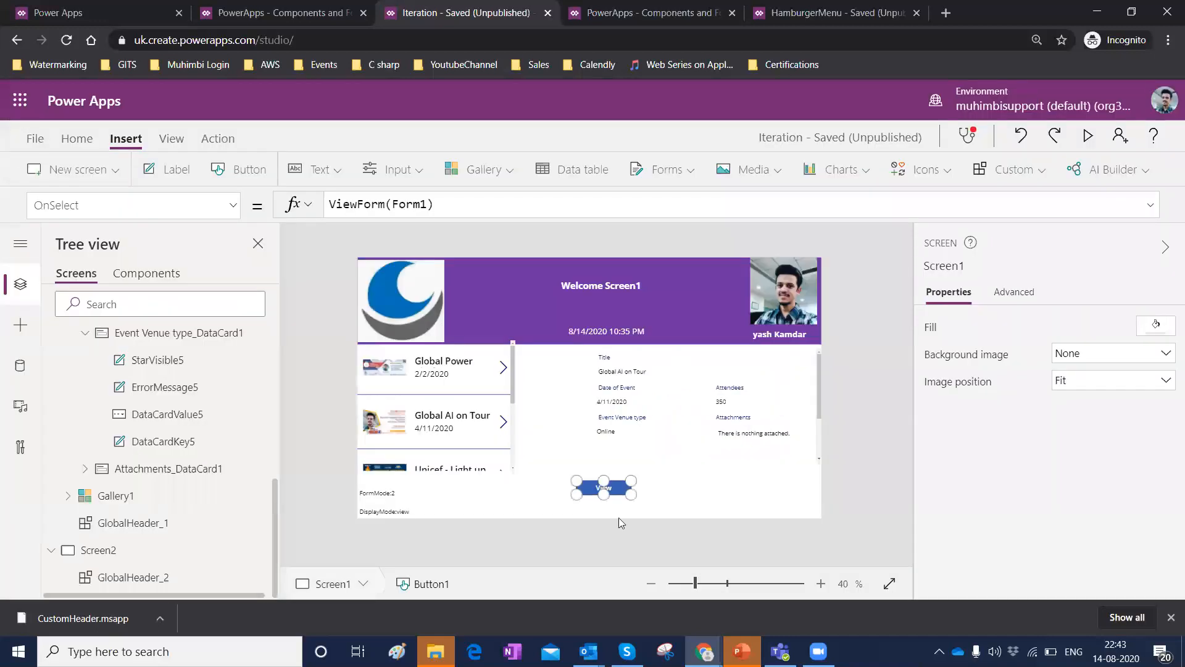
click(233, 205)
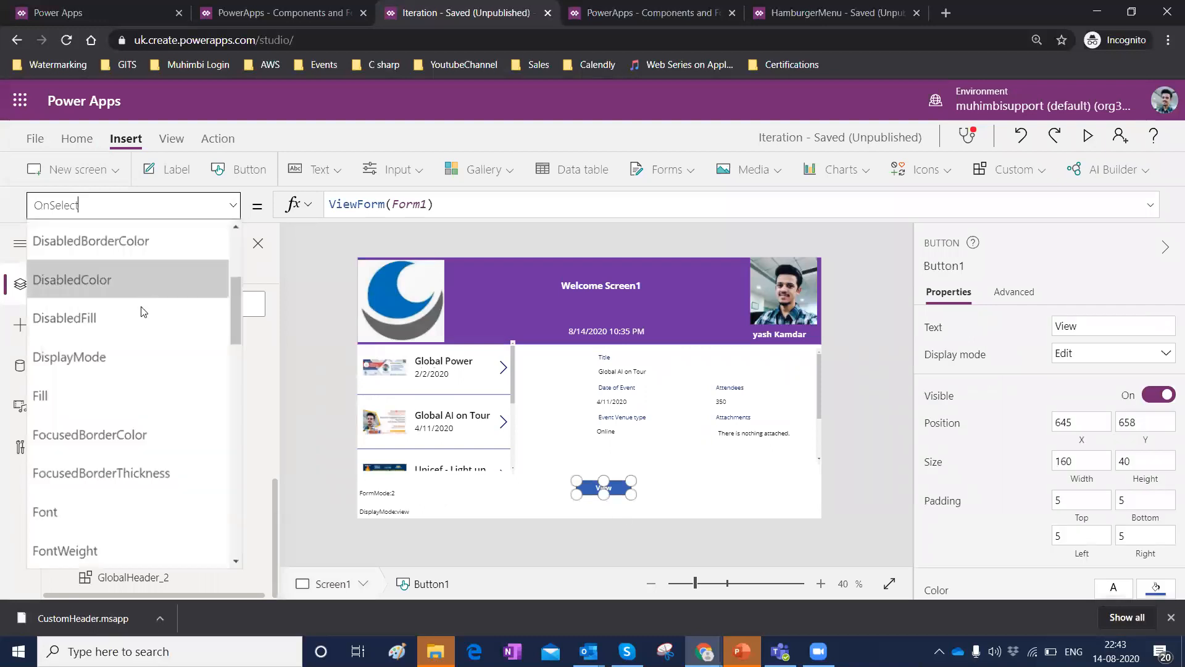
scroll(142, 310, down, 6)
scroll(137, 306, down, 6)
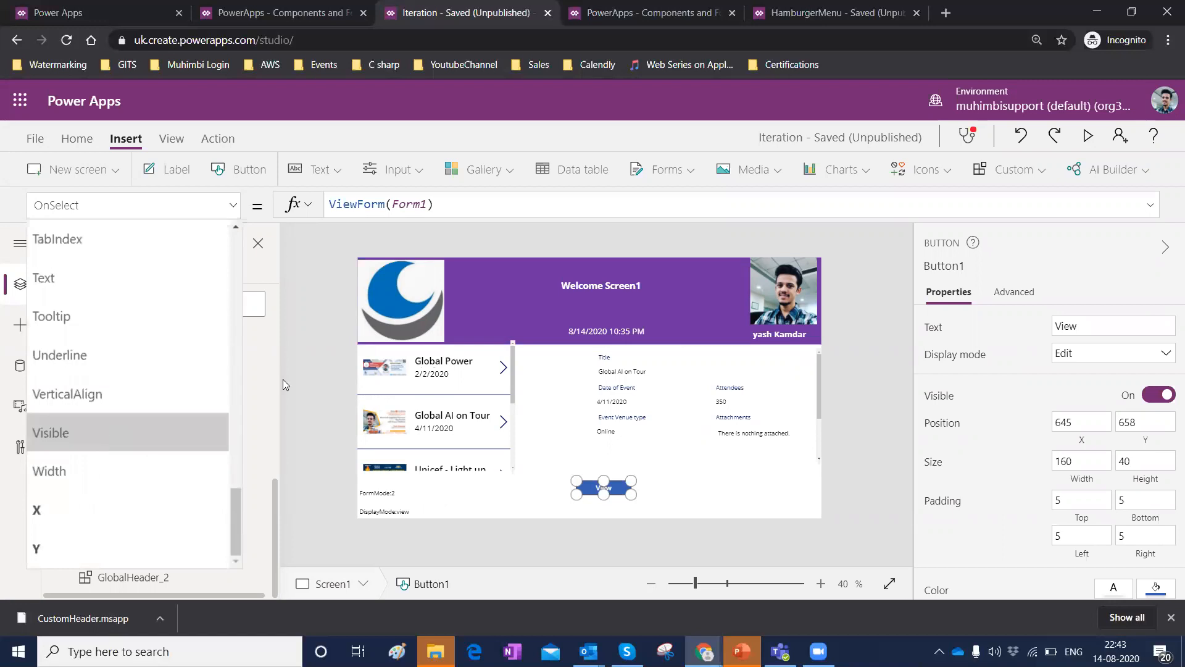
click(387, 196)
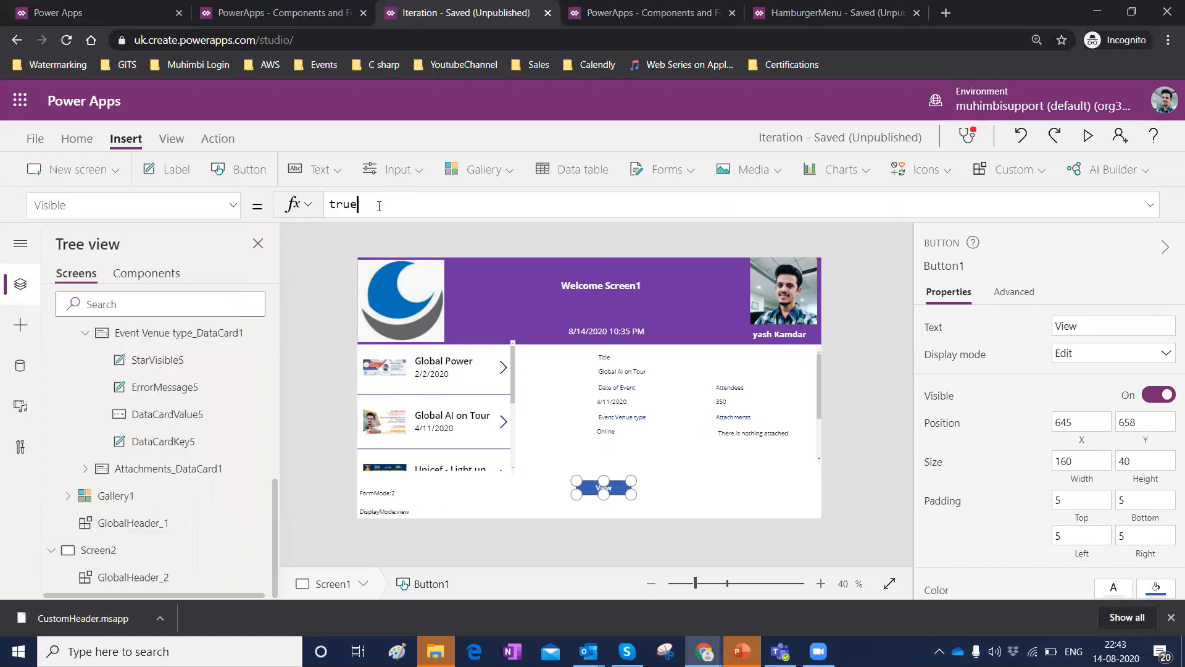
key(BackSpace)
key(BackSpace)
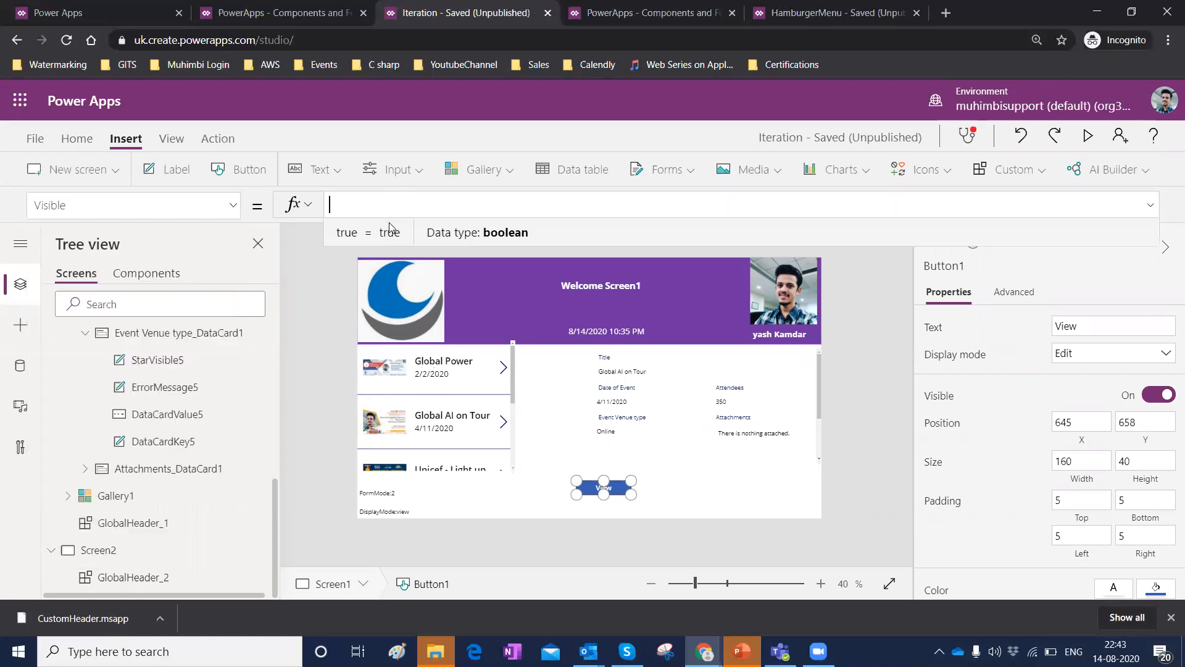
text((Form1)
click(395, 232)
click(378, 206)
click(377, 238)
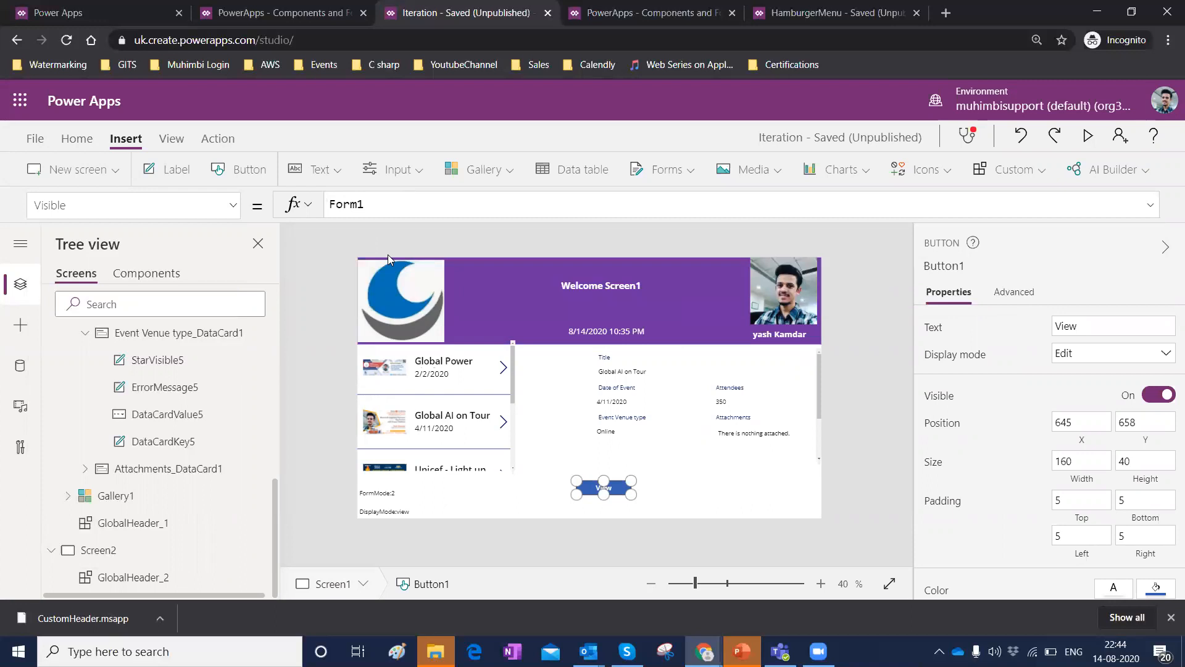
text(.Mode)
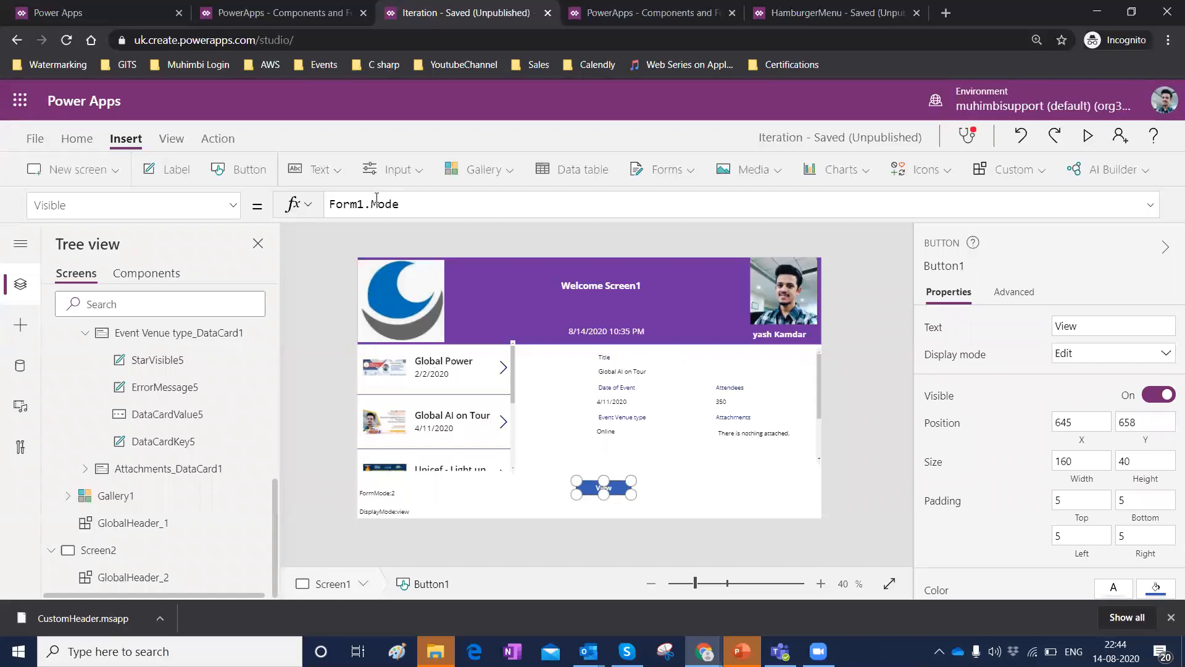
click(402, 203)
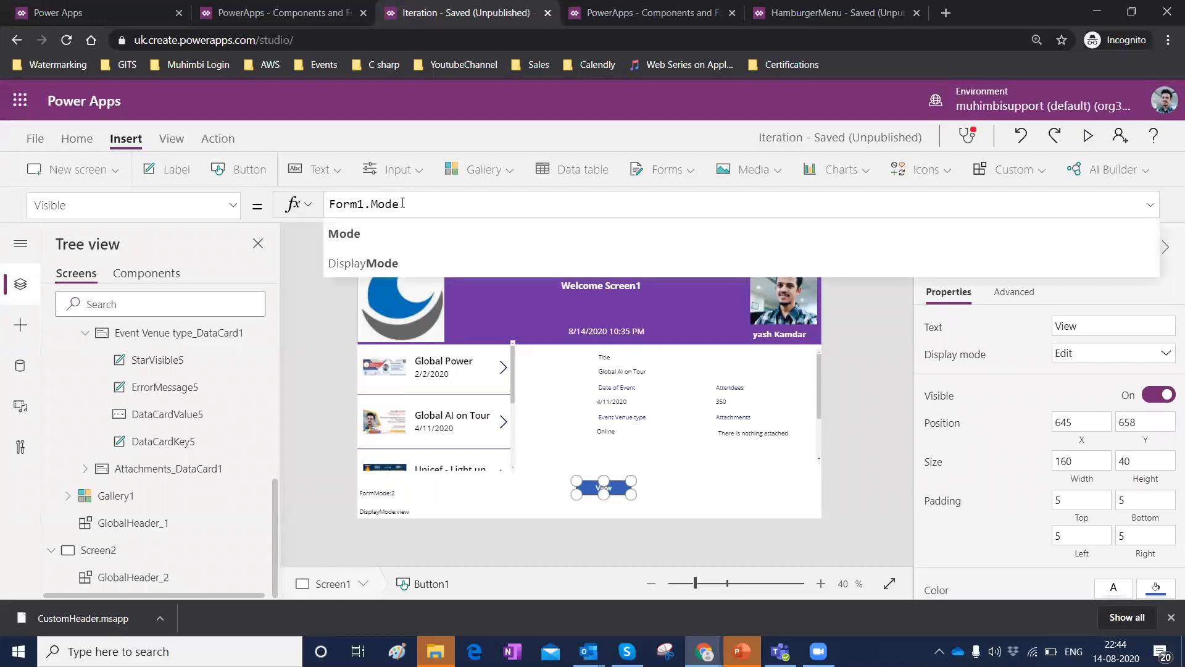
text(= )
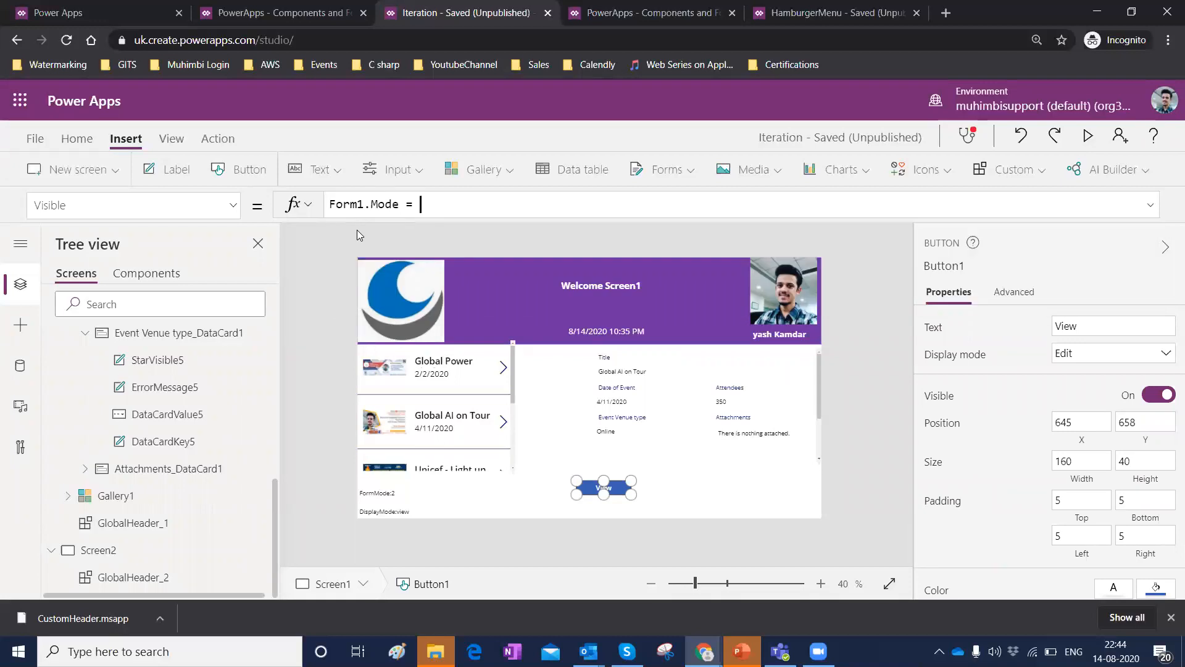
text(Form)
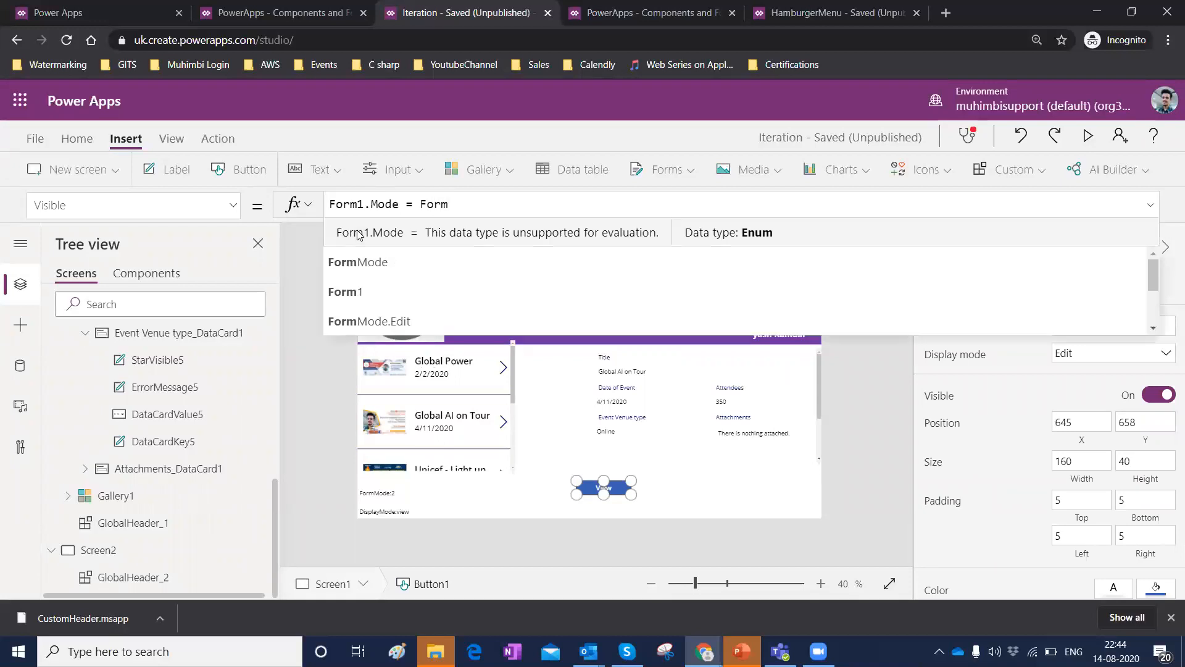
drag(433, 204, 405, 205)
click(449, 204)
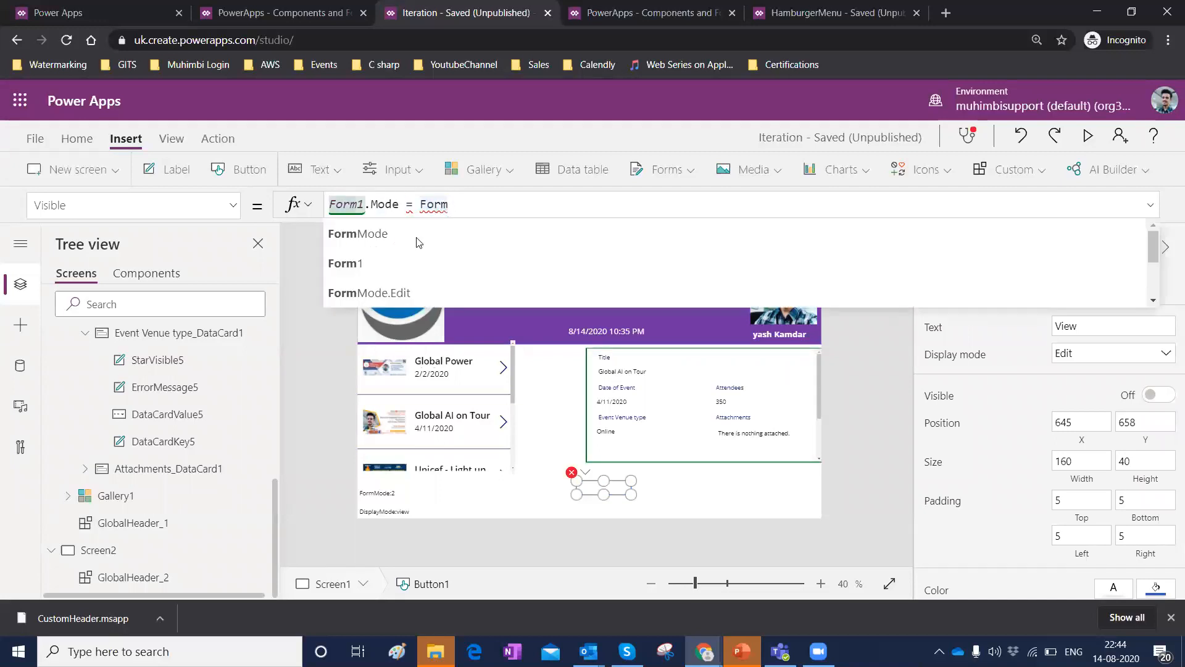
click(424, 248)
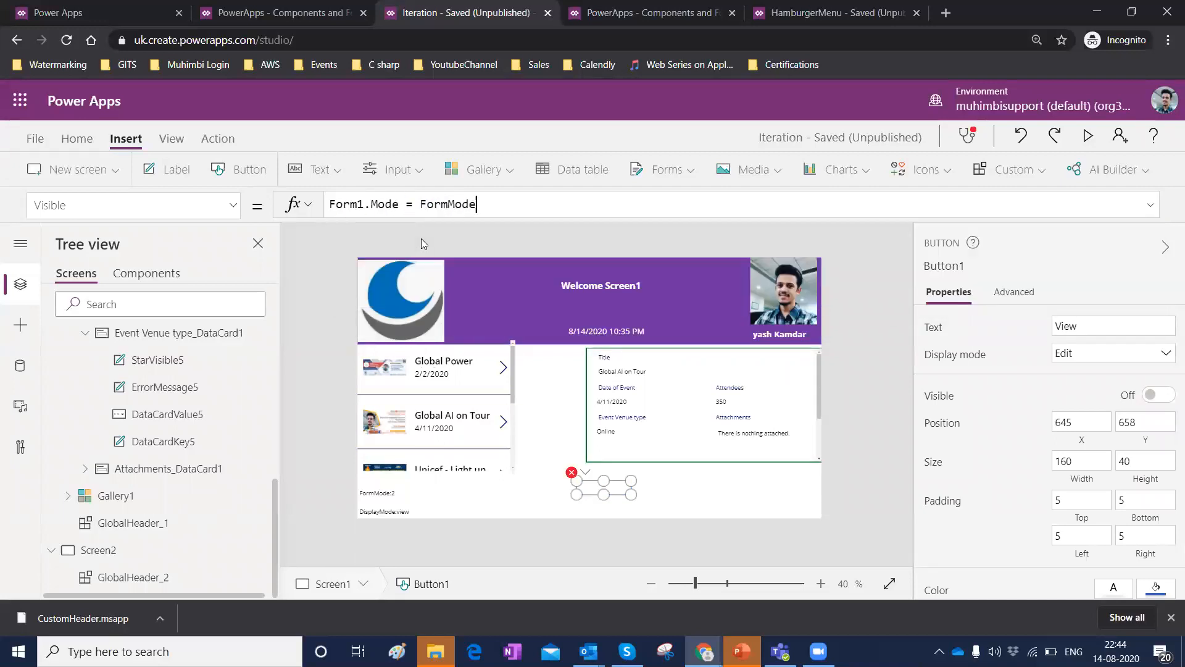
text(.View)
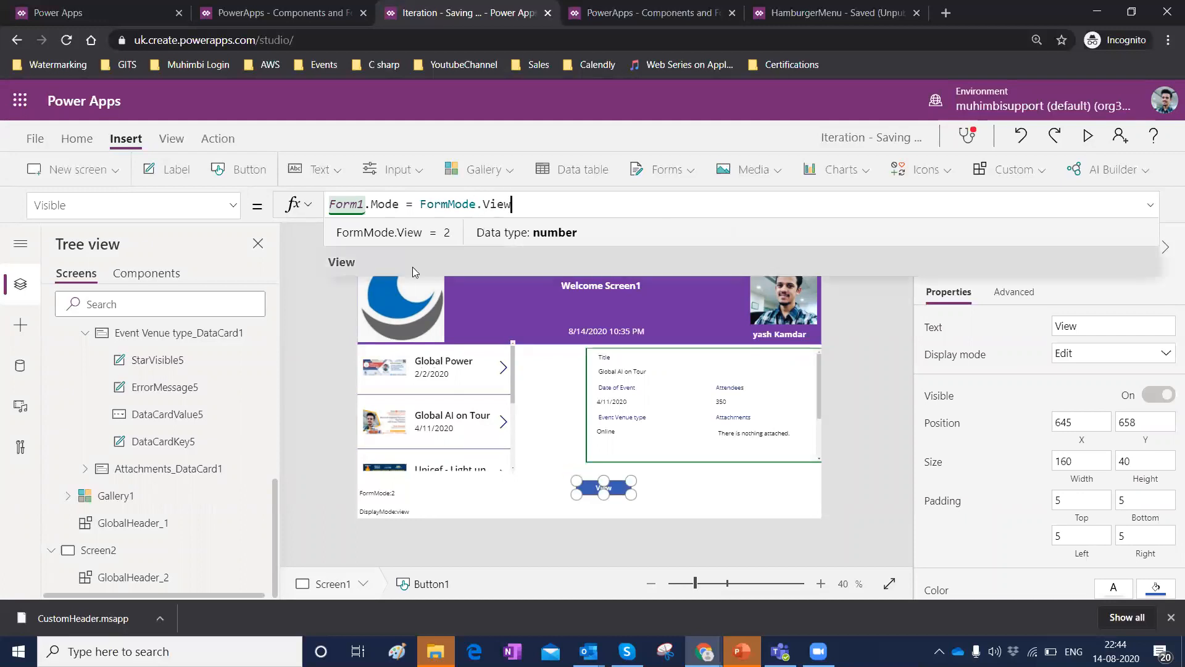
click(413, 267)
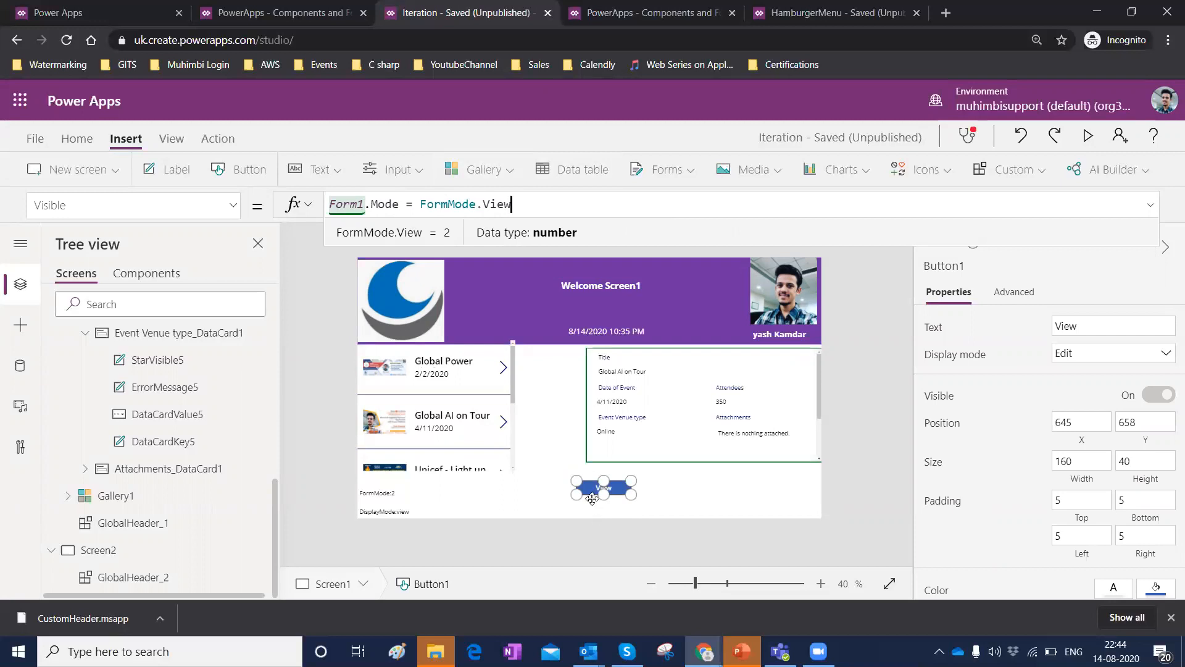
Wrap the Visible formula's comparison in parentheses.
text())
key(Left)
key(Left)
key(Left)
key(Left)
key(Left)
key(Left)
key(Left)
key(Left)
key(Left)
key(Left)
key(Left)
key(Left)
key(Left)
key(Left)
key(Left)
key(Left)
key(Left)
key(Left)
key(Left)
key(Left)
key(Left)
key(Left)
key(Left)
key(Left)
key(Left)
key(Left)
key(Left)
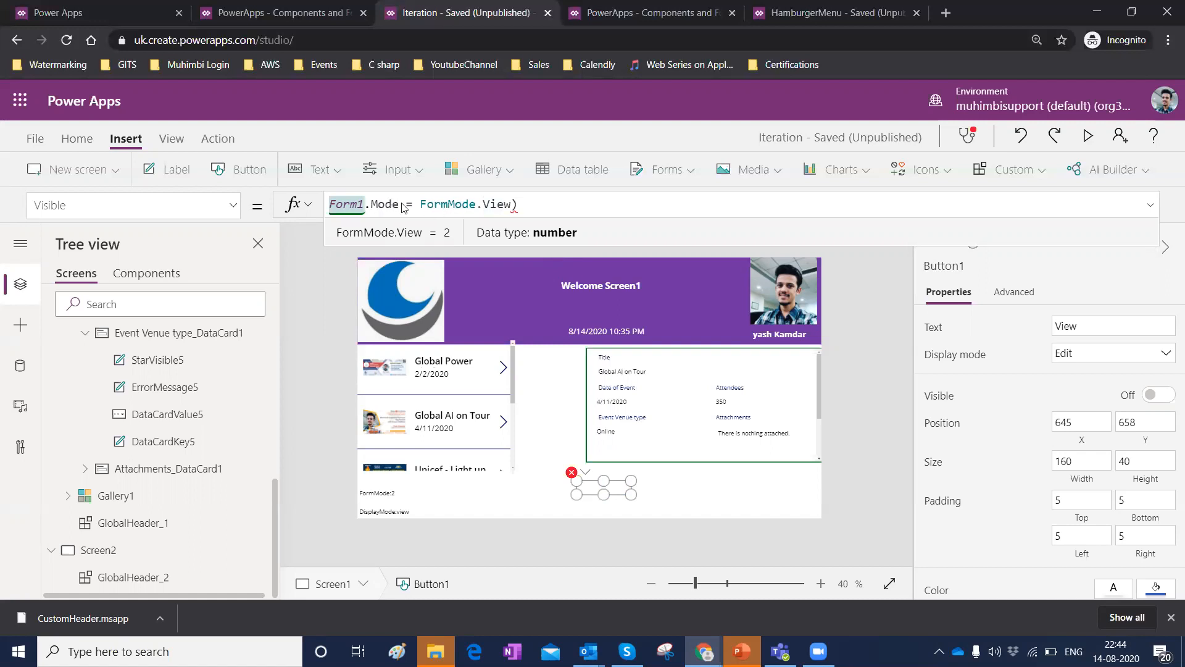
text(()
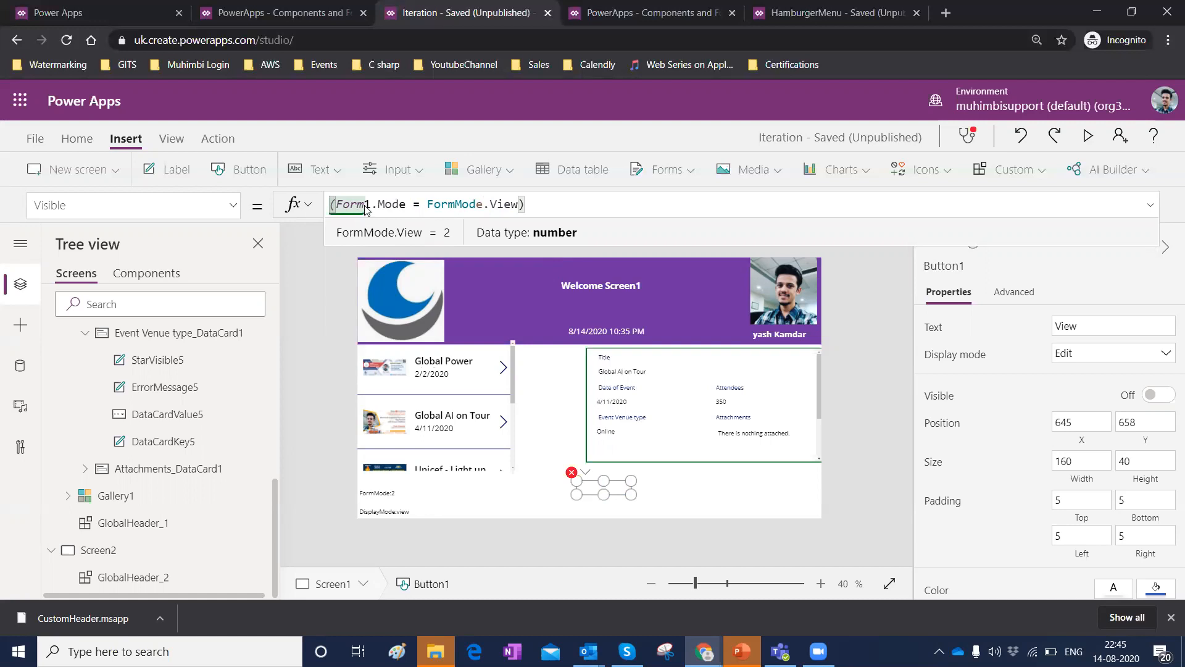
Negate the View button's Visible formula by prefixing the parenthesised comparison with !
text(!)
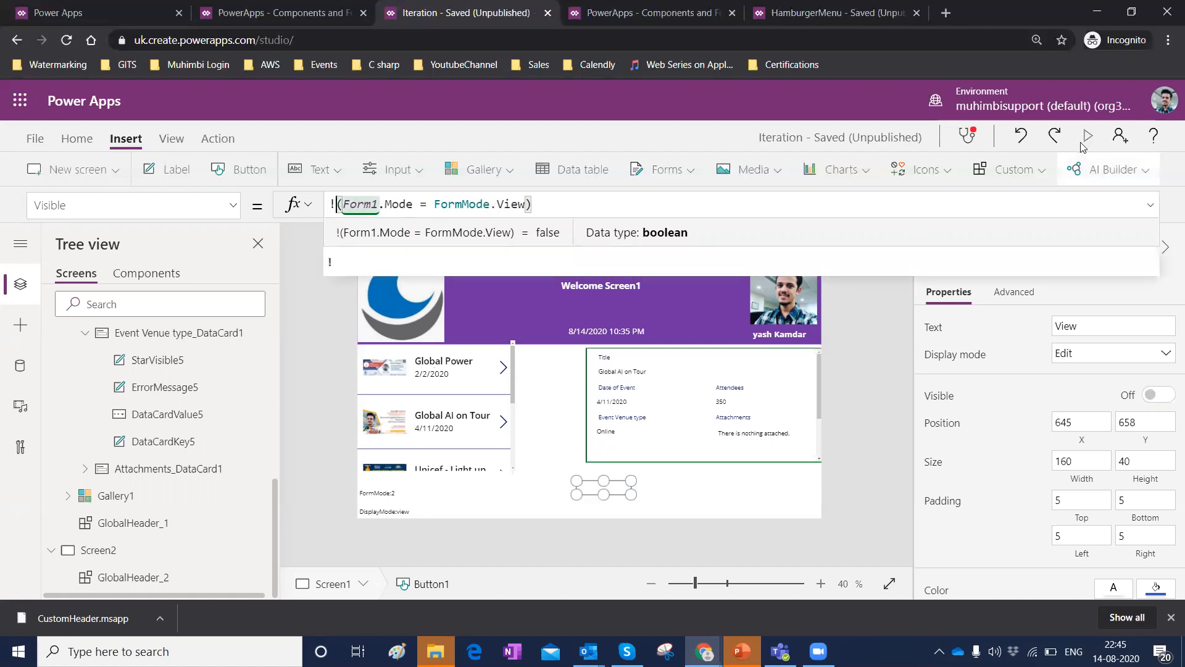
click(551, 202)
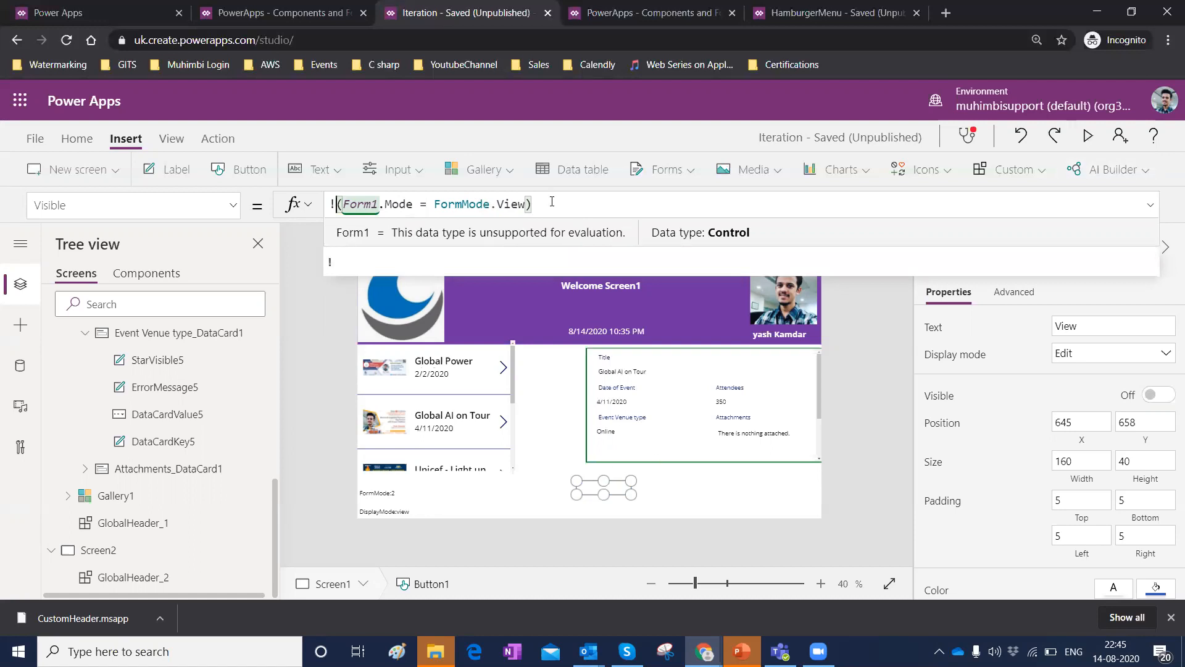
click(655, 502)
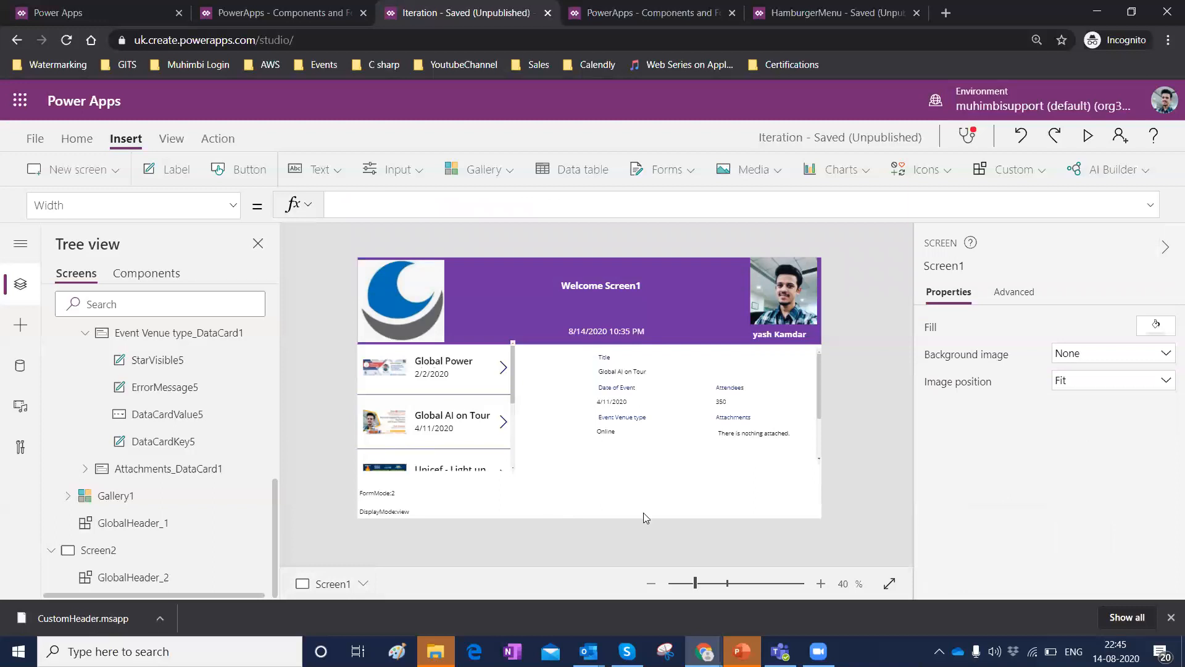
Insert a new button, move it below the form, and label it Edit.
click(244, 173)
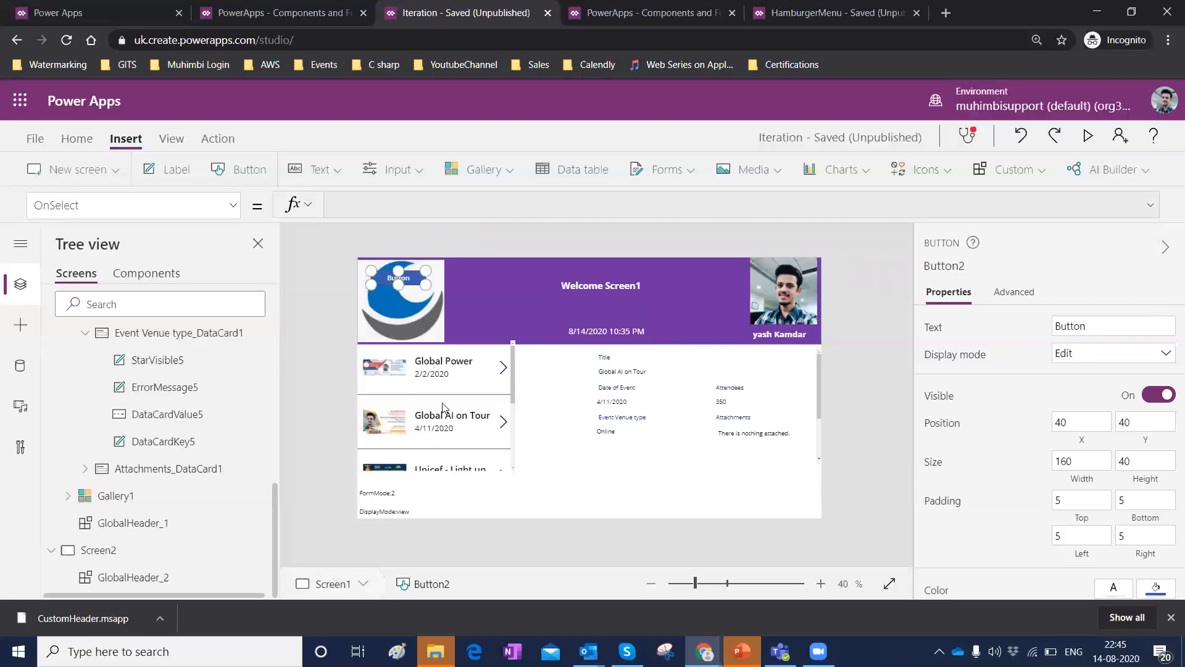
drag(383, 281, 636, 537)
click(1099, 328)
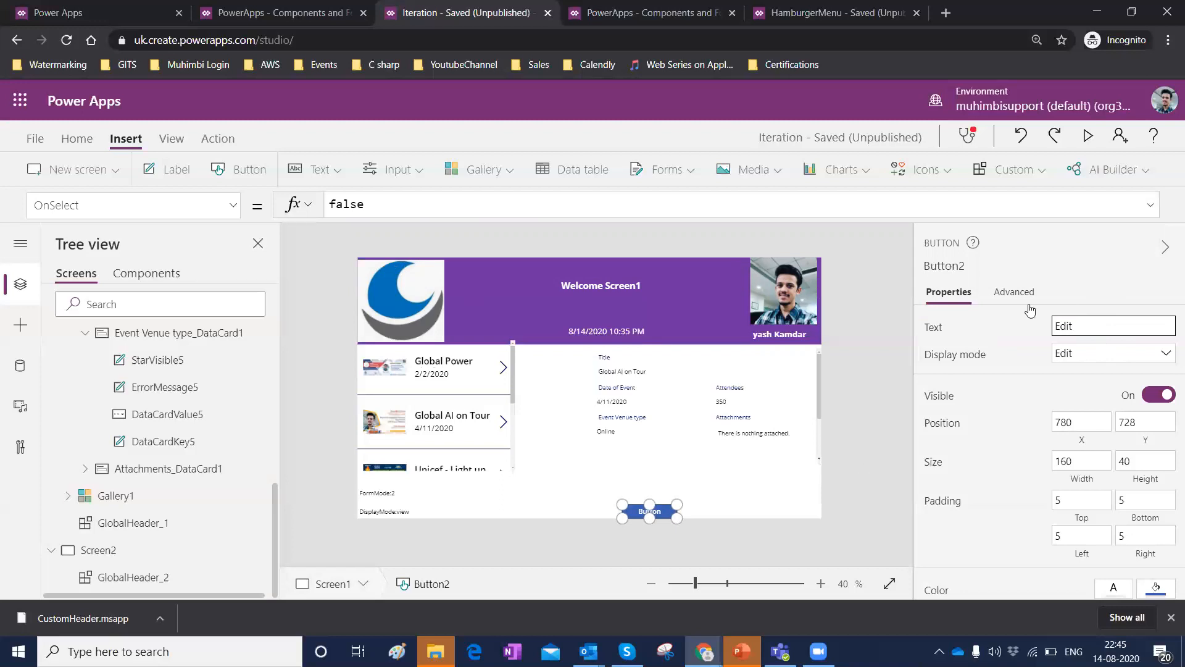
Set the Edit button's OnSelect formula to EditForm(Form1).
click(642, 510)
key(BackSpace)
key(BackSpace)
key(BackSpace)
key(BackSpace)
key(BackSpace)
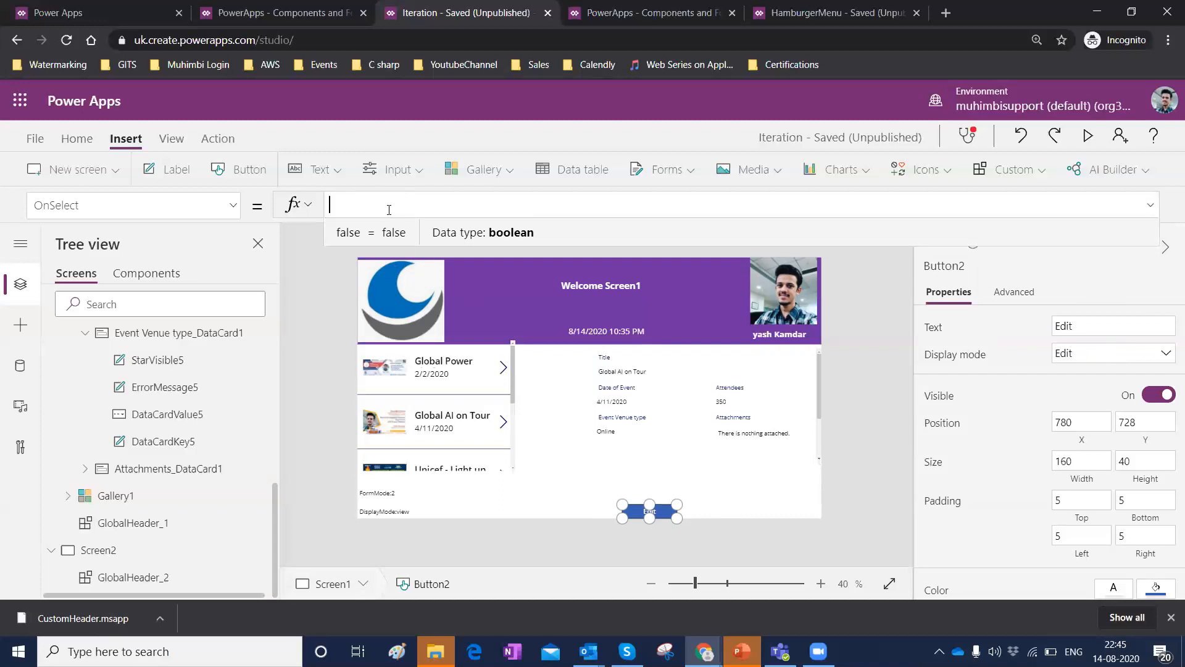
text(edit)
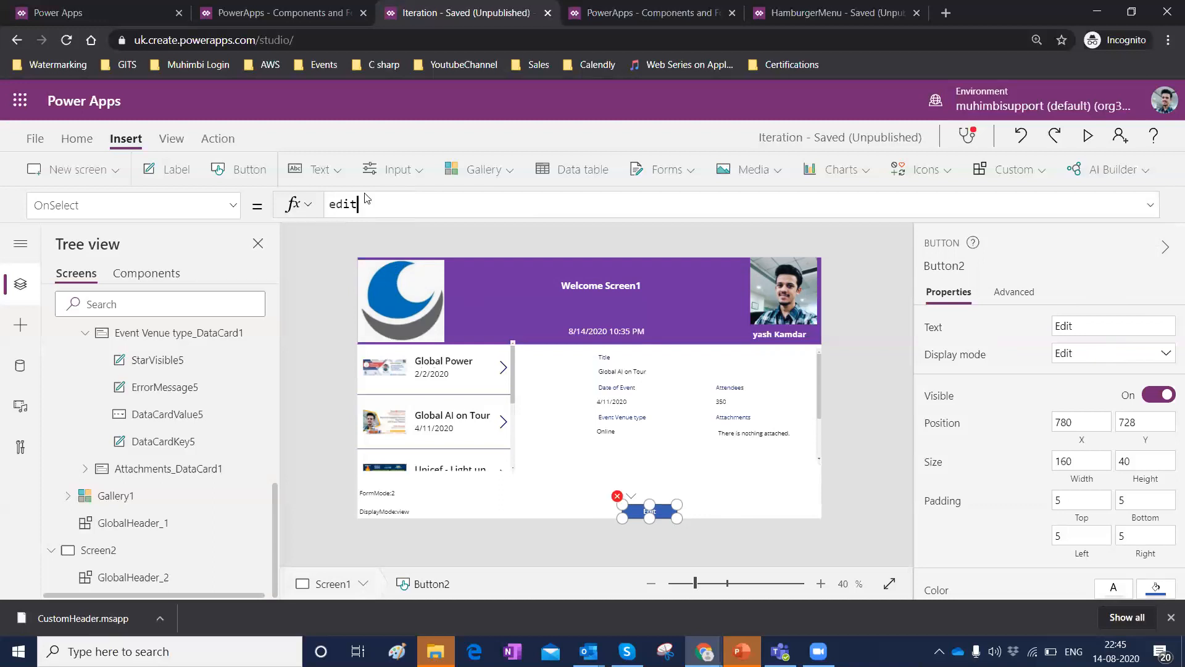
click(357, 236)
text(Form1))
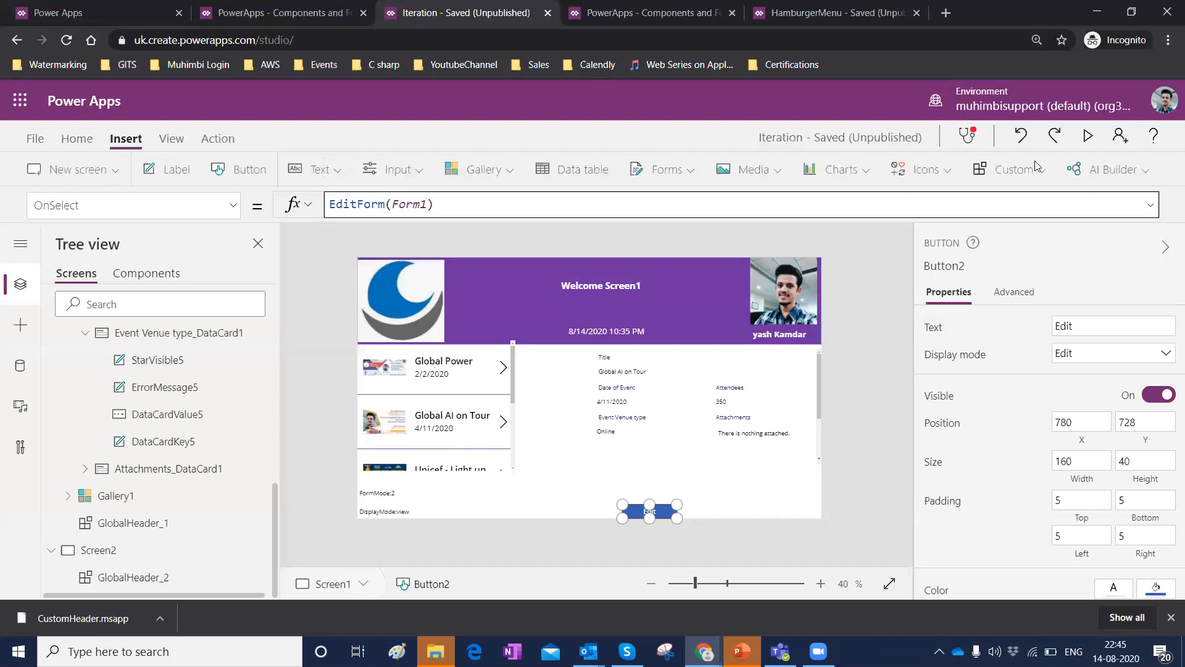
Preview the app, switch the form to edit mode with the Edit button, then back with View.
click(1088, 136)
mouse_move(589, 651)
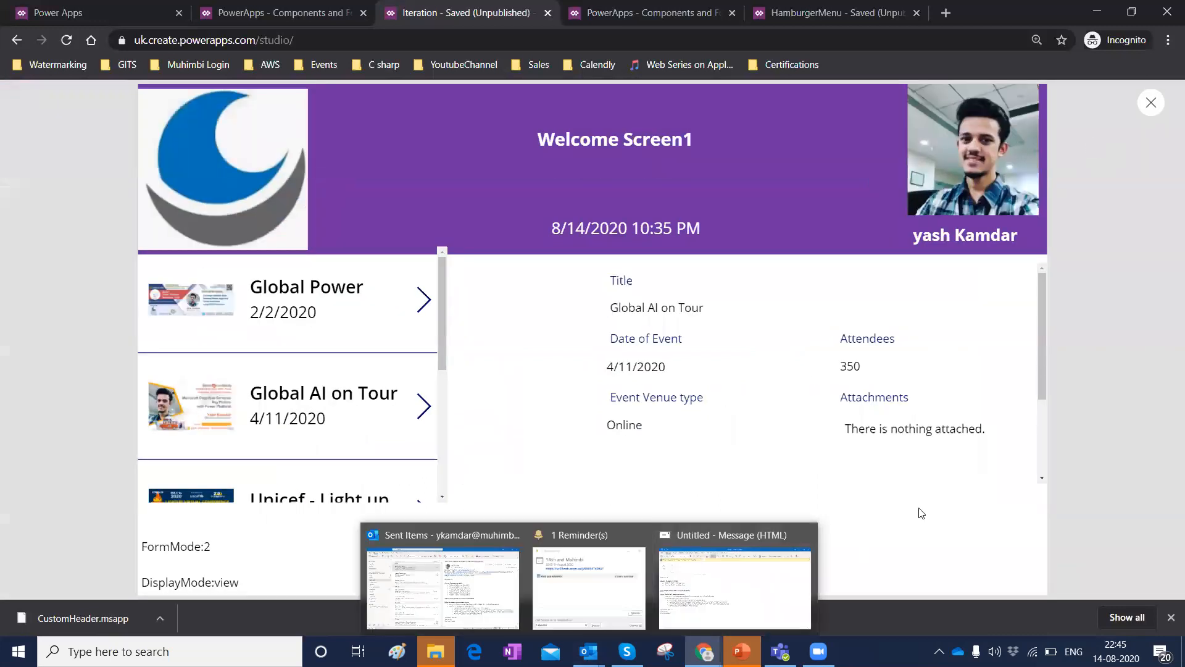
click(703, 580)
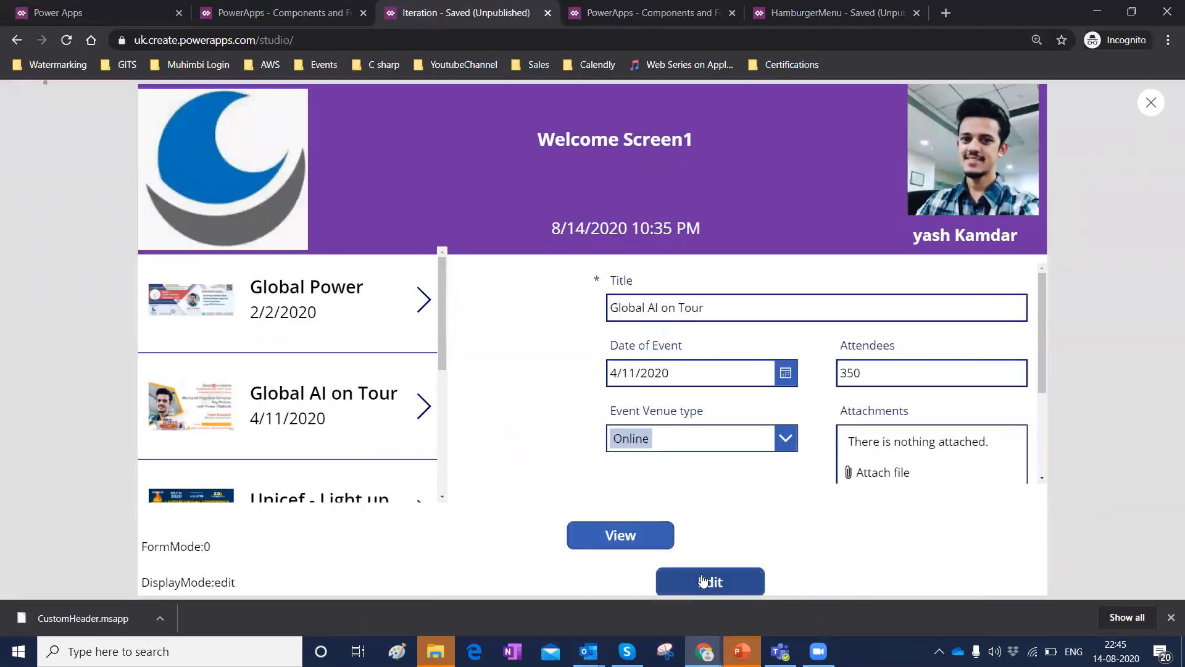
drag(635, 307, 678, 327)
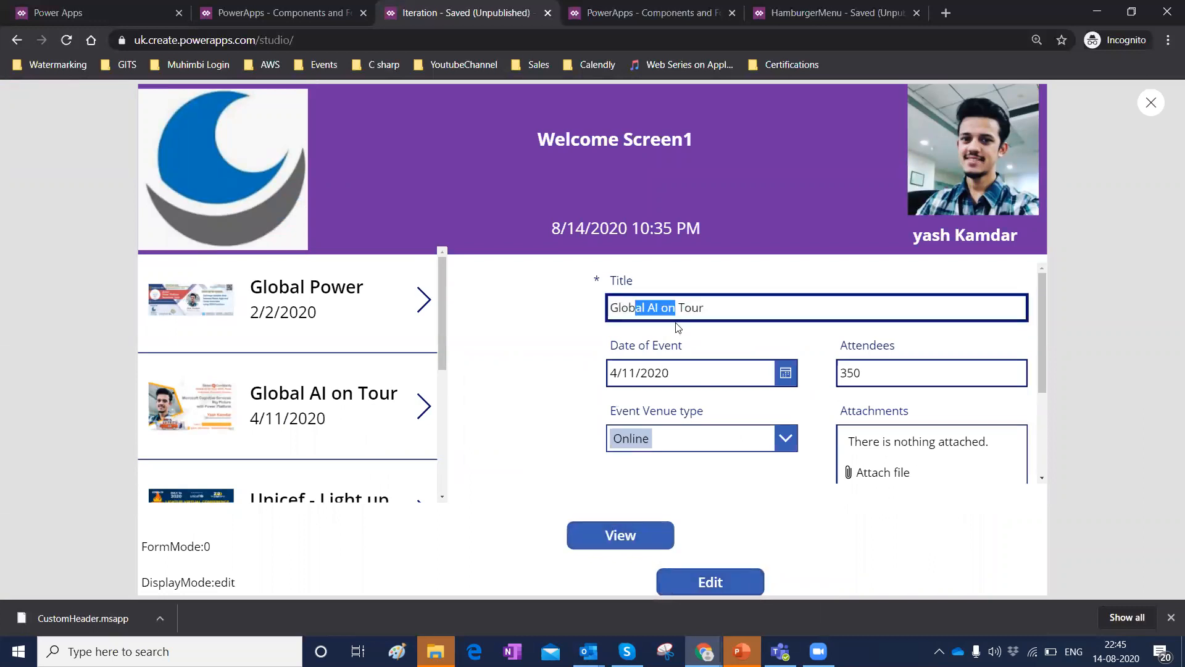
click(614, 535)
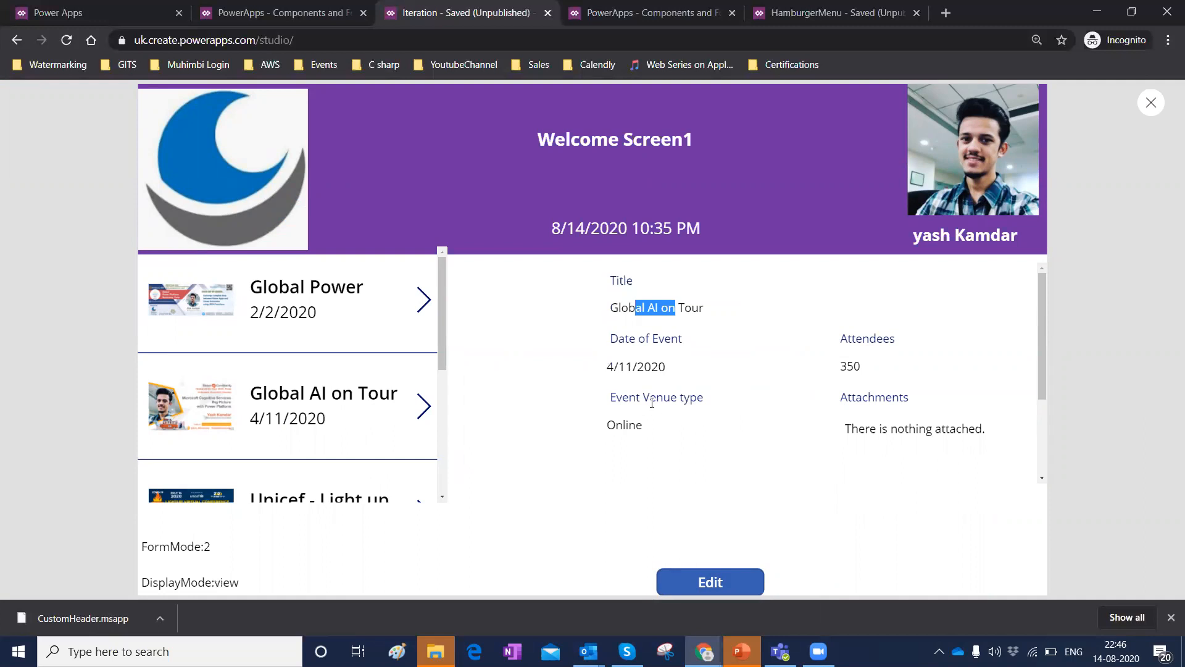
Switch the form to edit mode again with the Edit button and close the preview.
click(614, 315)
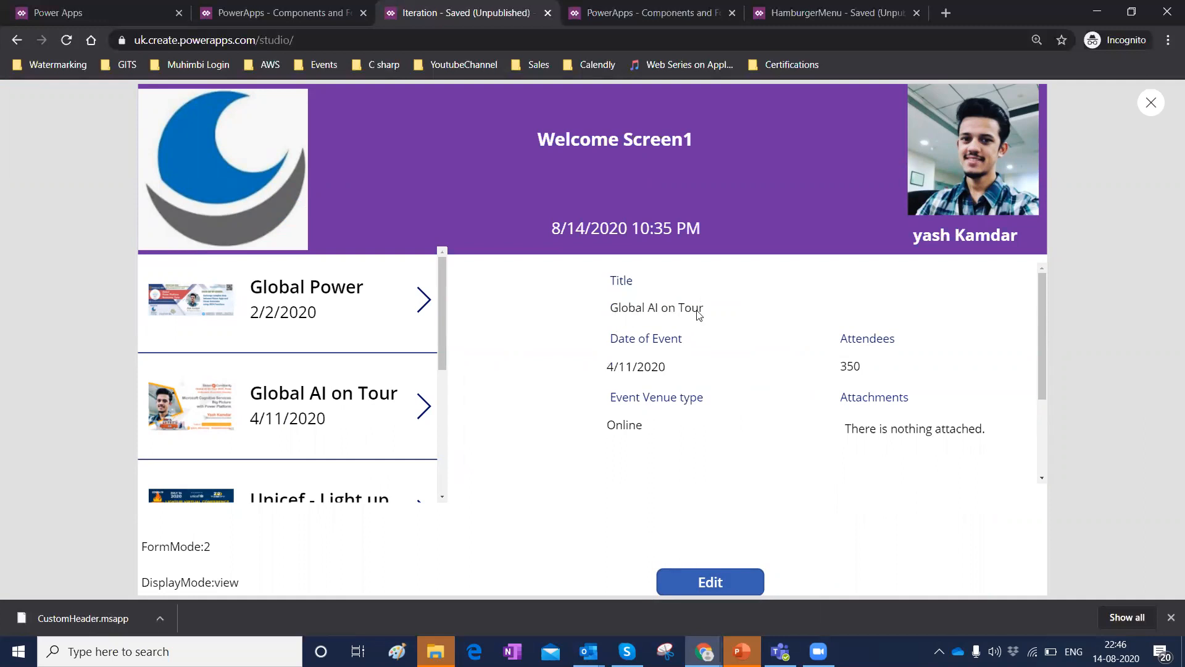
click(639, 307)
click(676, 581)
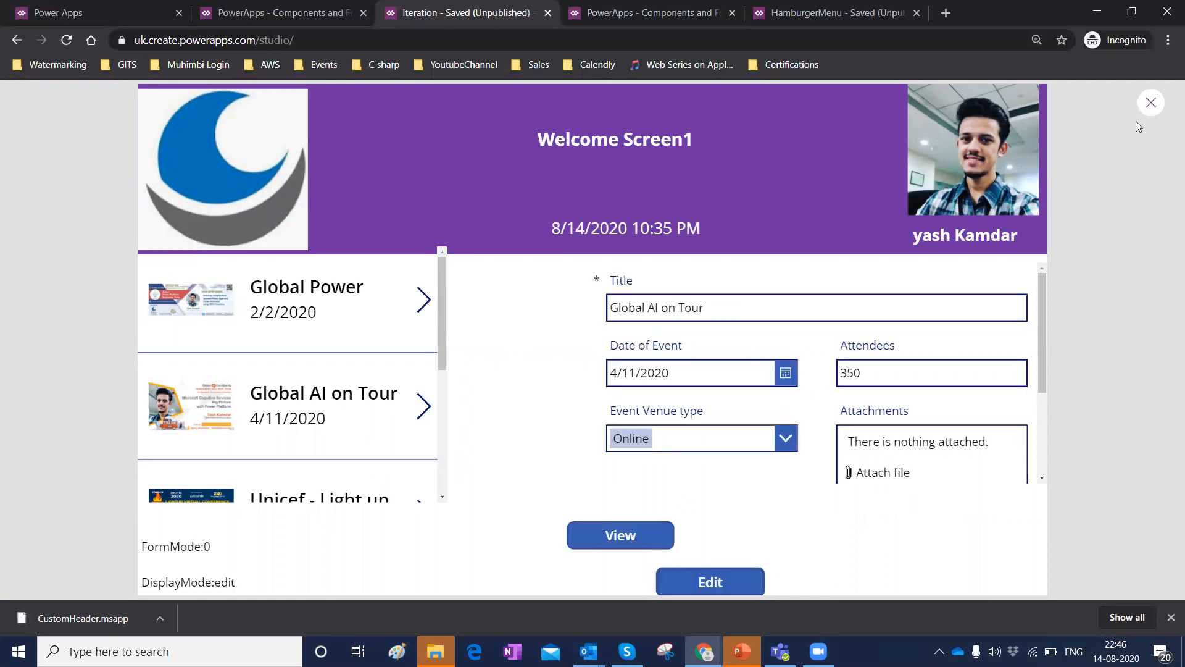
click(1149, 104)
Move the View button next to the Edit button below the form.
click(741, 403)
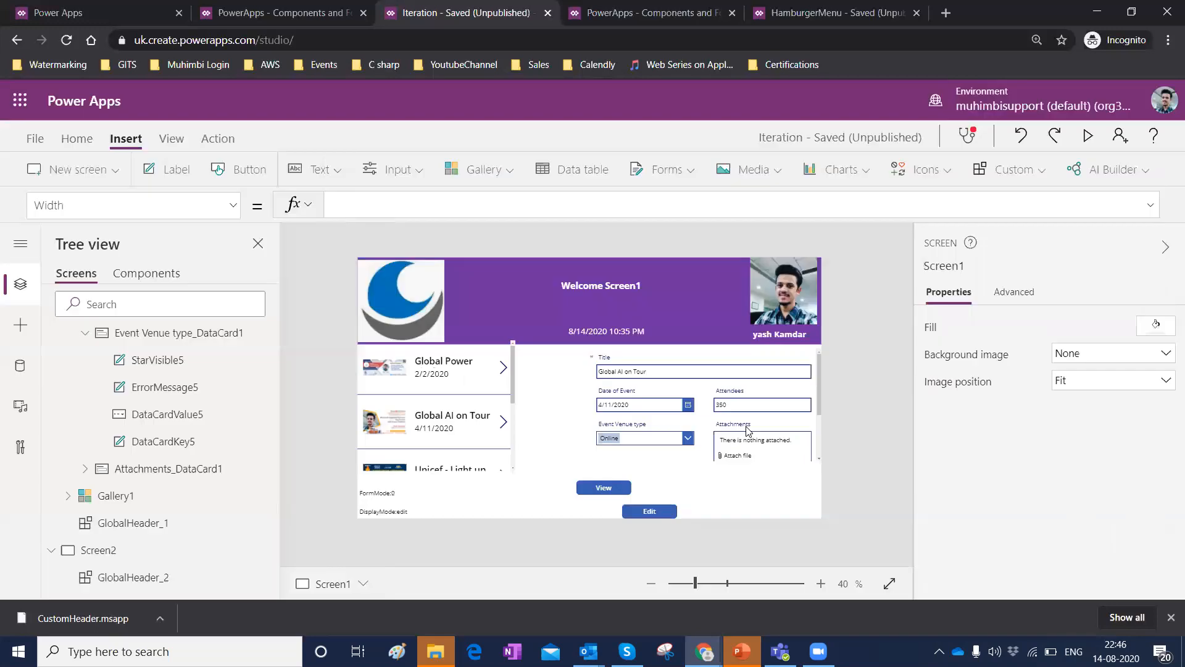
drag(590, 491, 565, 525)
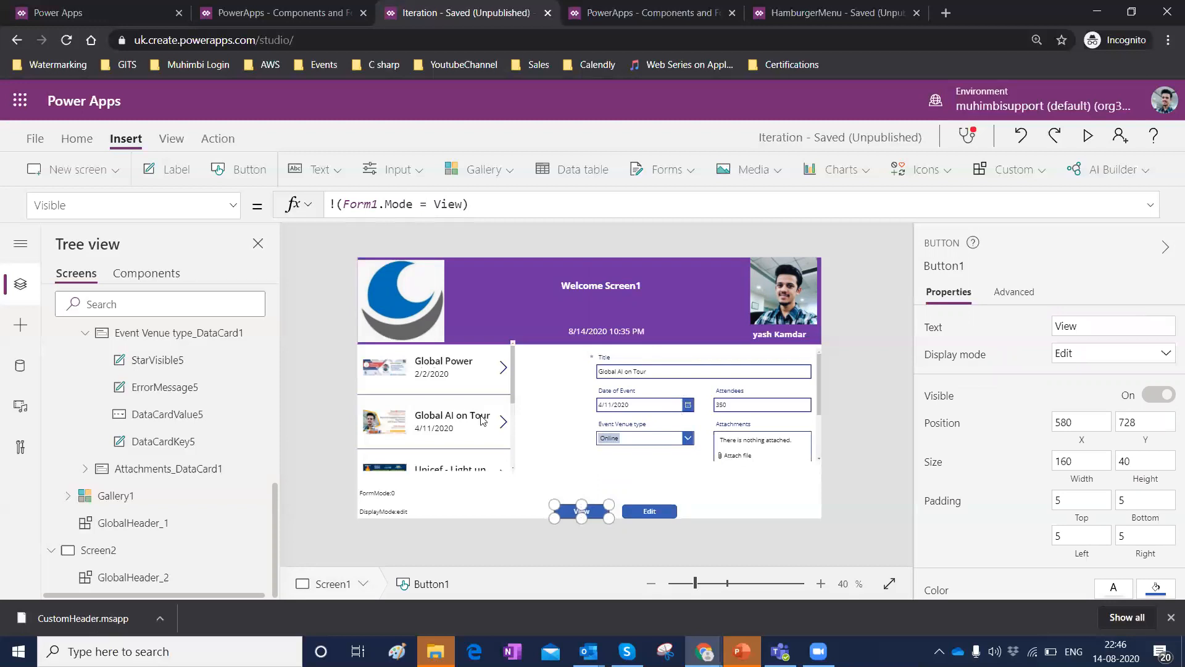
Insert another button above the View button and label it New.
click(237, 164)
drag(384, 277, 572, 477)
click(1093, 325)
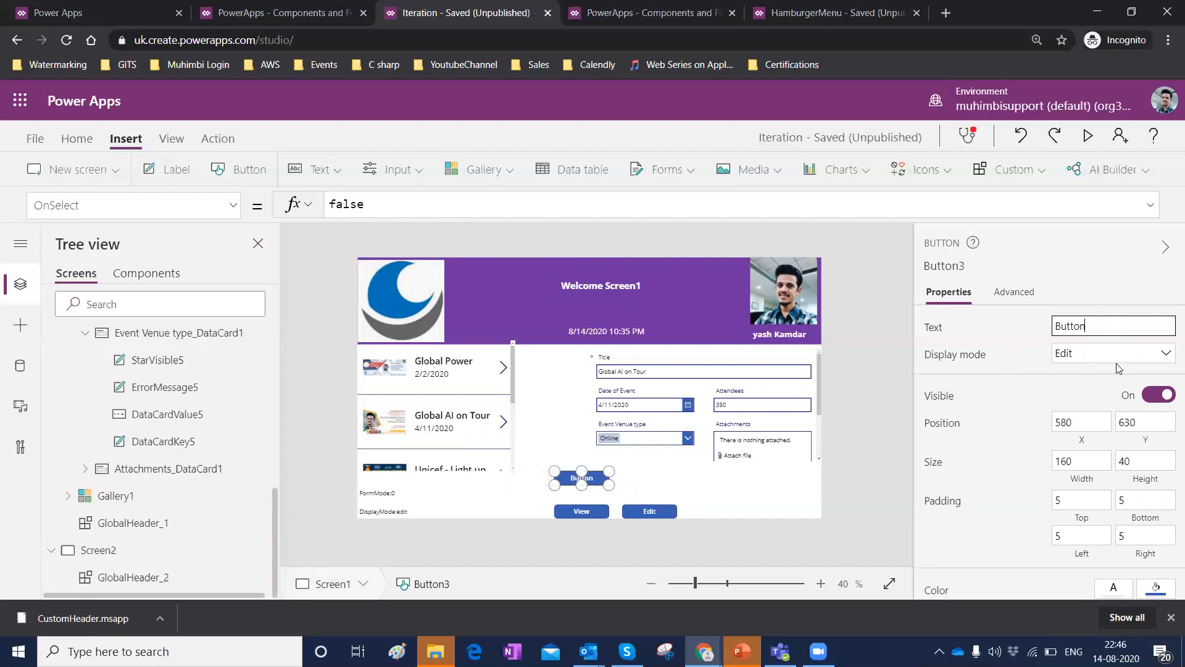
key(ctrl+a)
key(BackSpace)
Try to set the New button's OnSelect formula to NewForm(Form1).
click(592, 481)
click(385, 205)
key(BackSpace)
key(BackSpace)
key(BackSpace)
key(BackSpace)
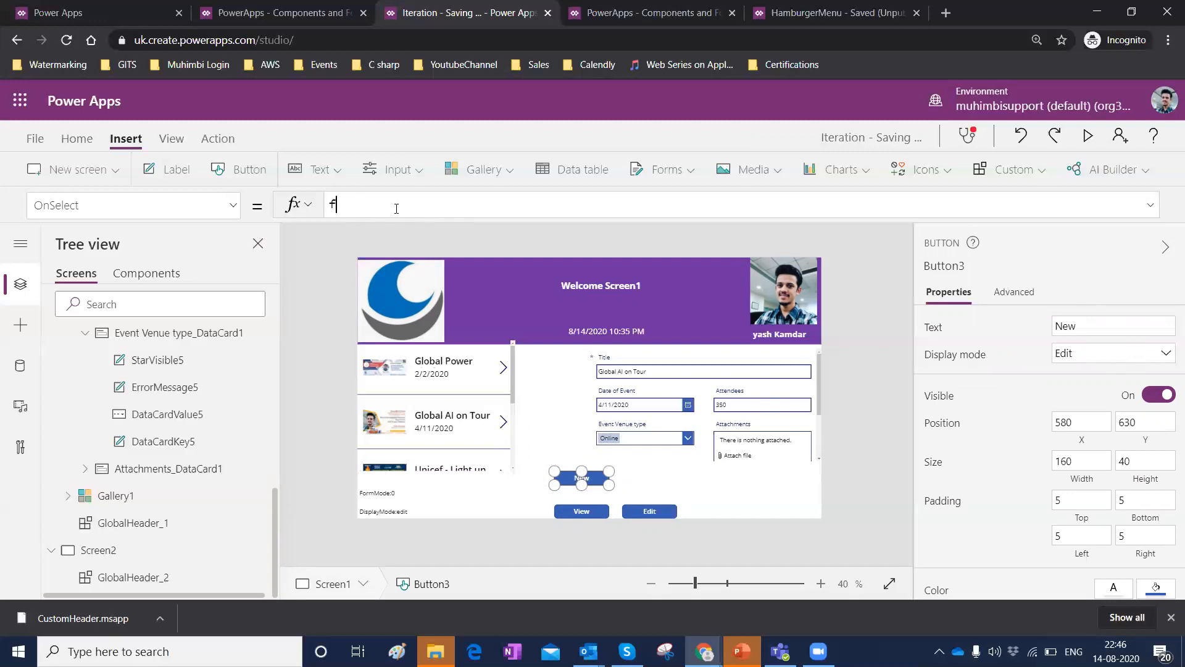
key(BackSpace)
text(Ne)
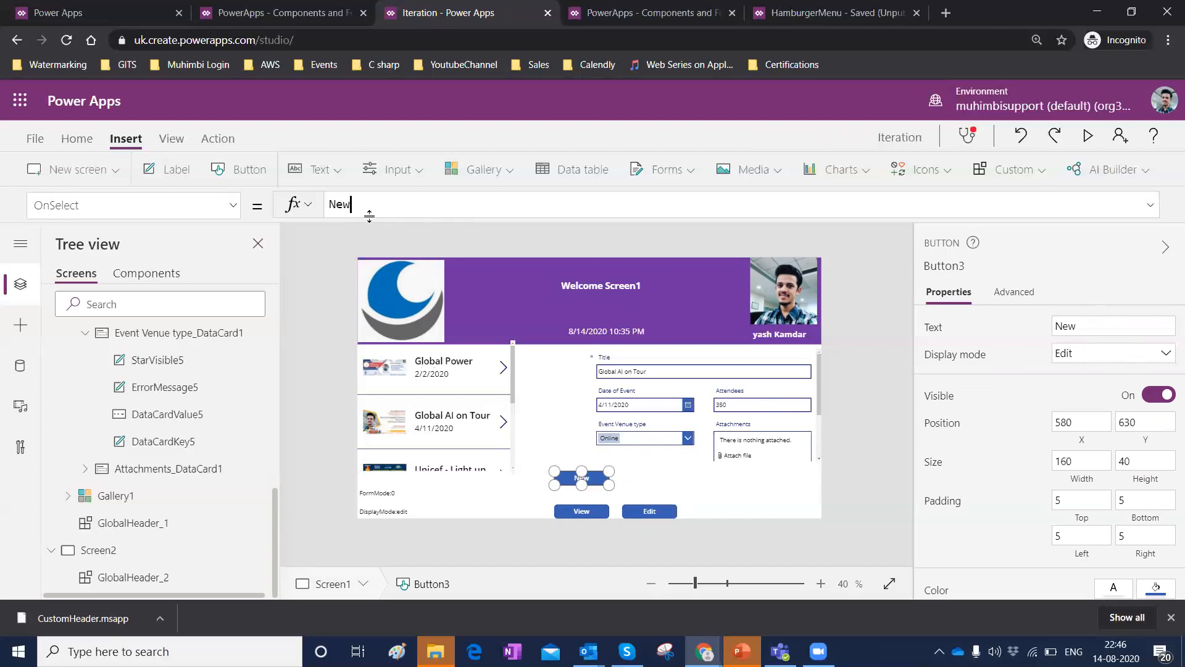
text(w)
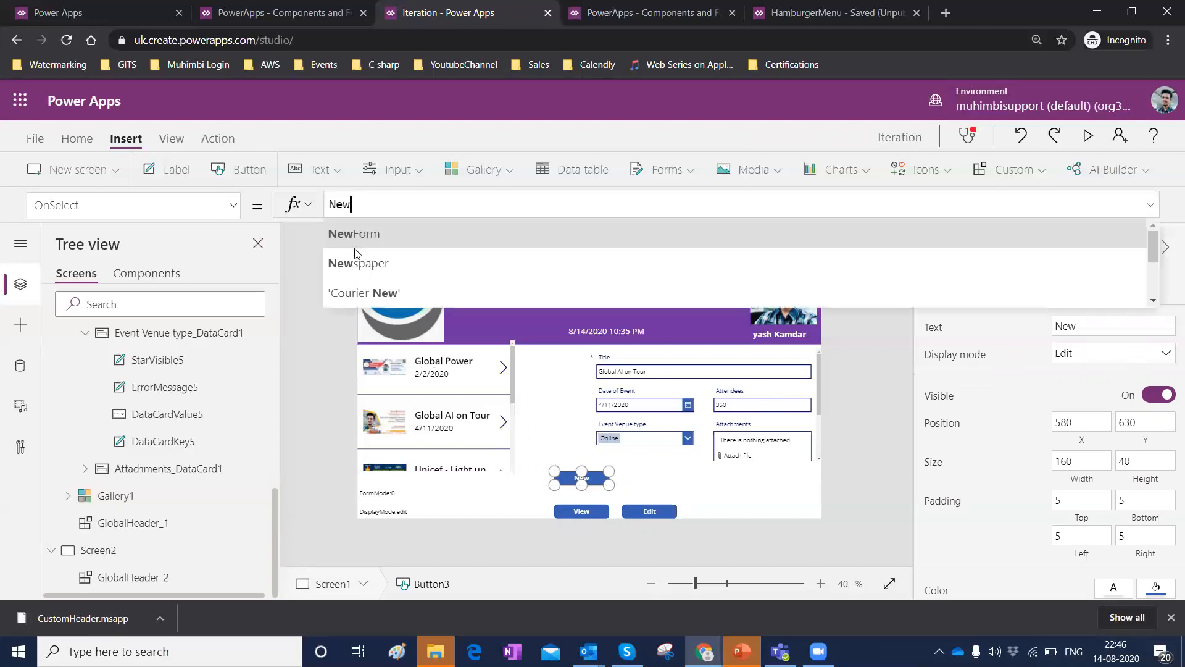
text(Form(Form1))
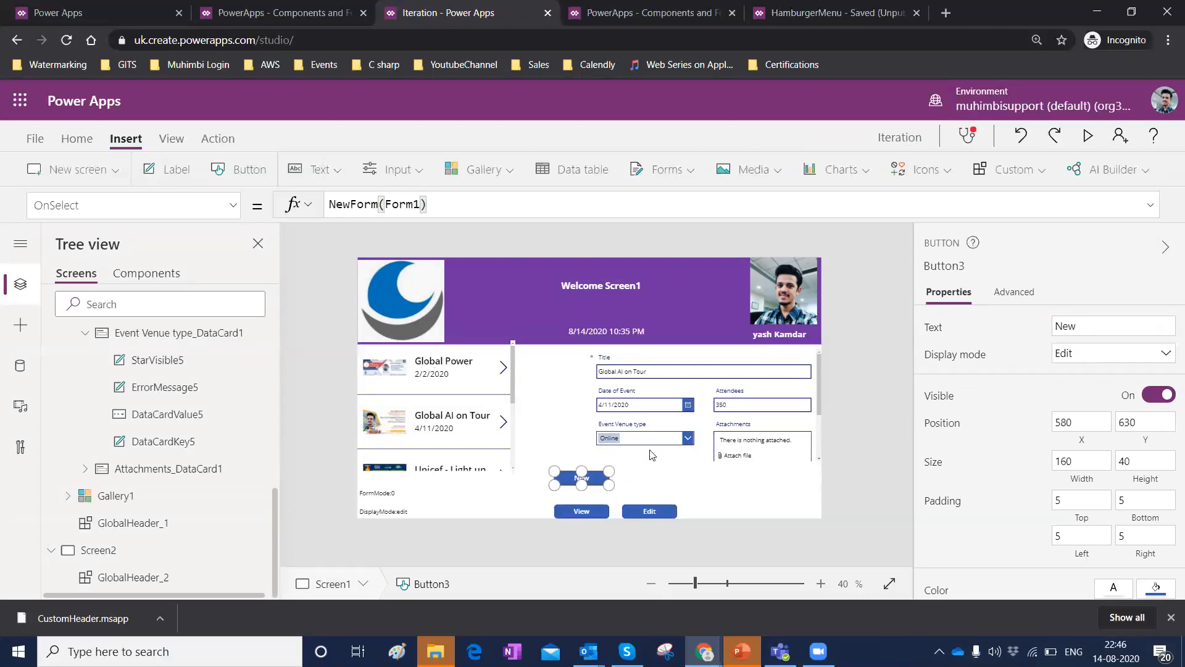
click(684, 497)
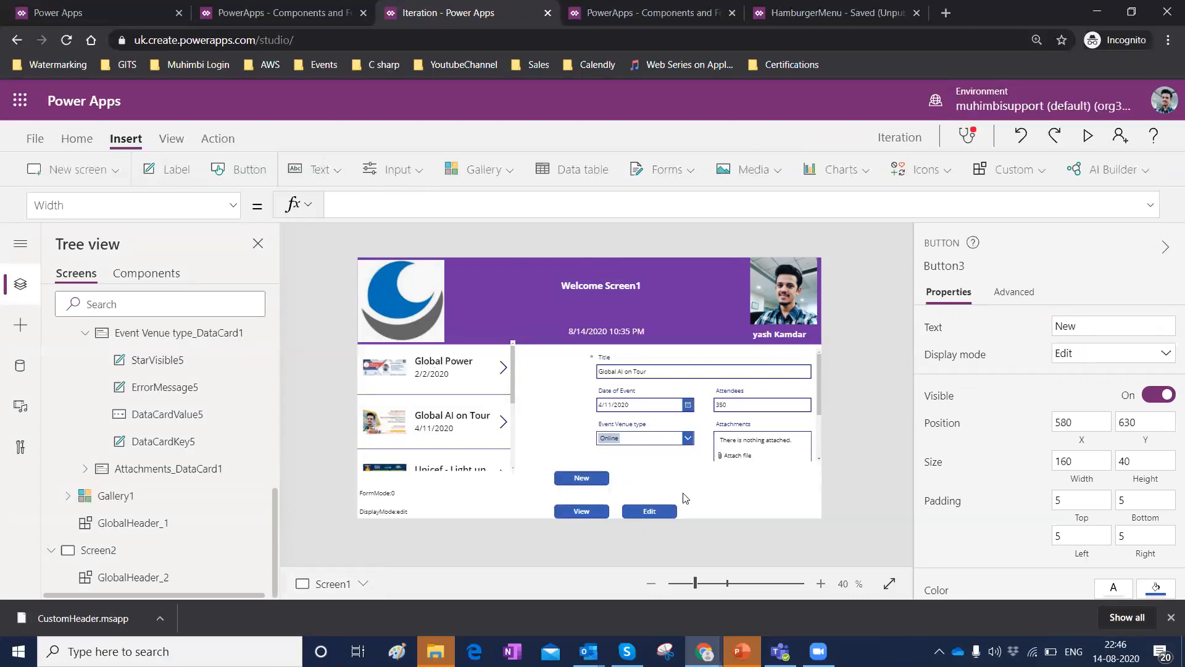
Reselect the New button and re-enter its OnSelect formula as NewForm(Form1).
click(582, 477)
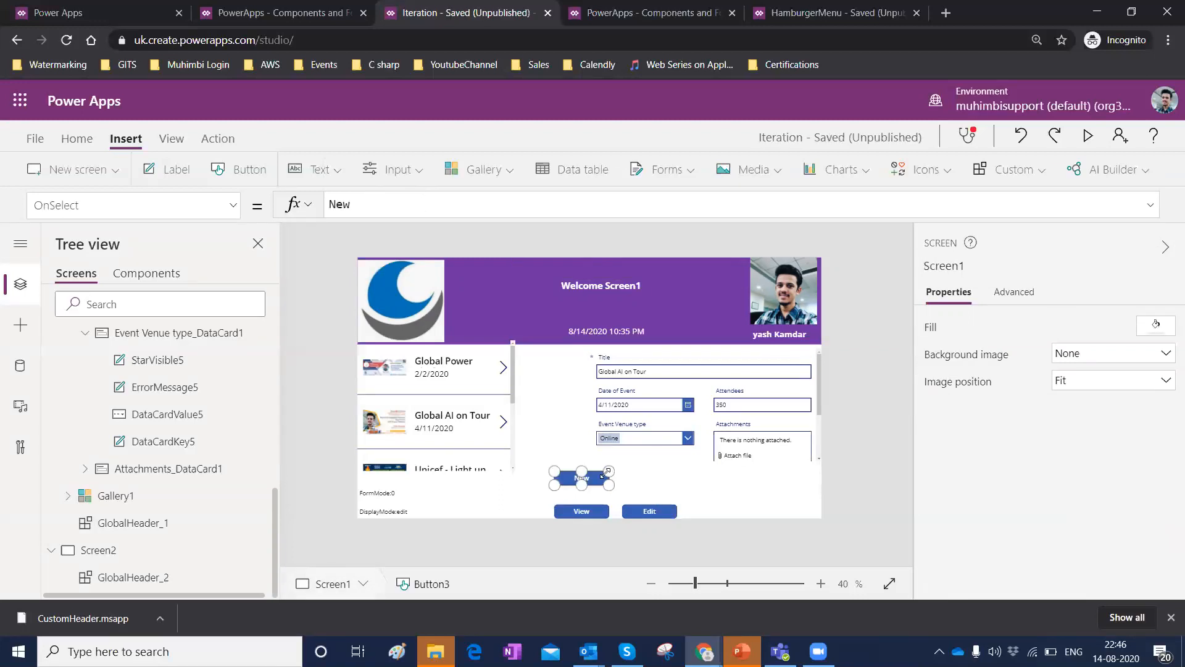
click(411, 209)
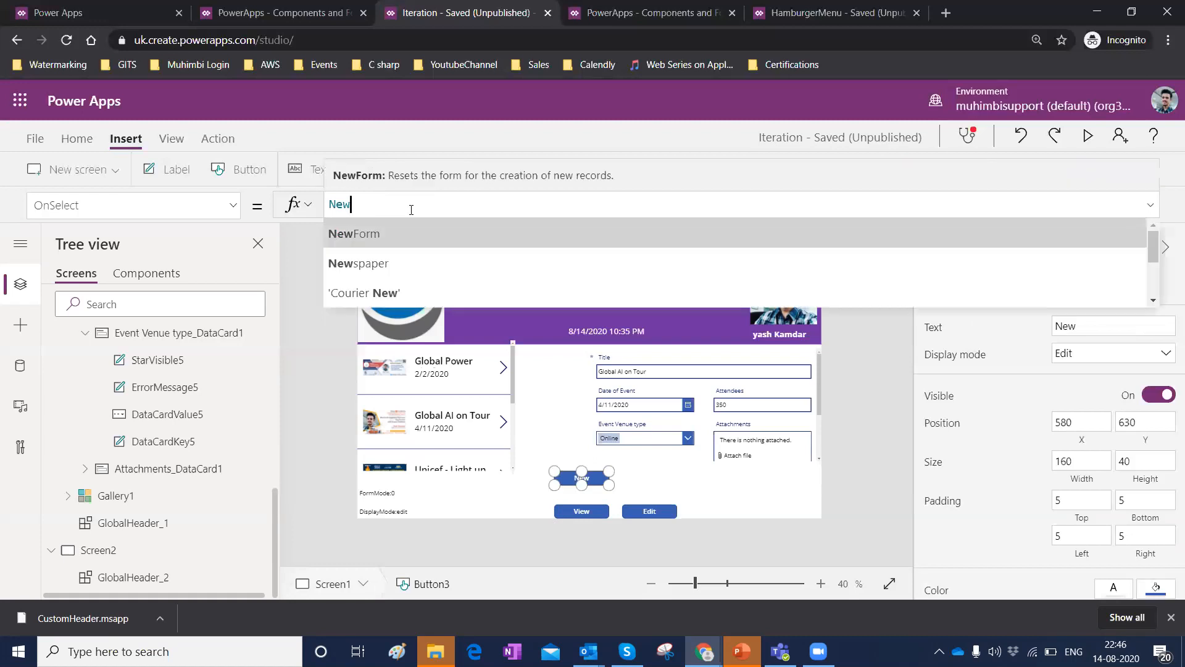
click(368, 277)
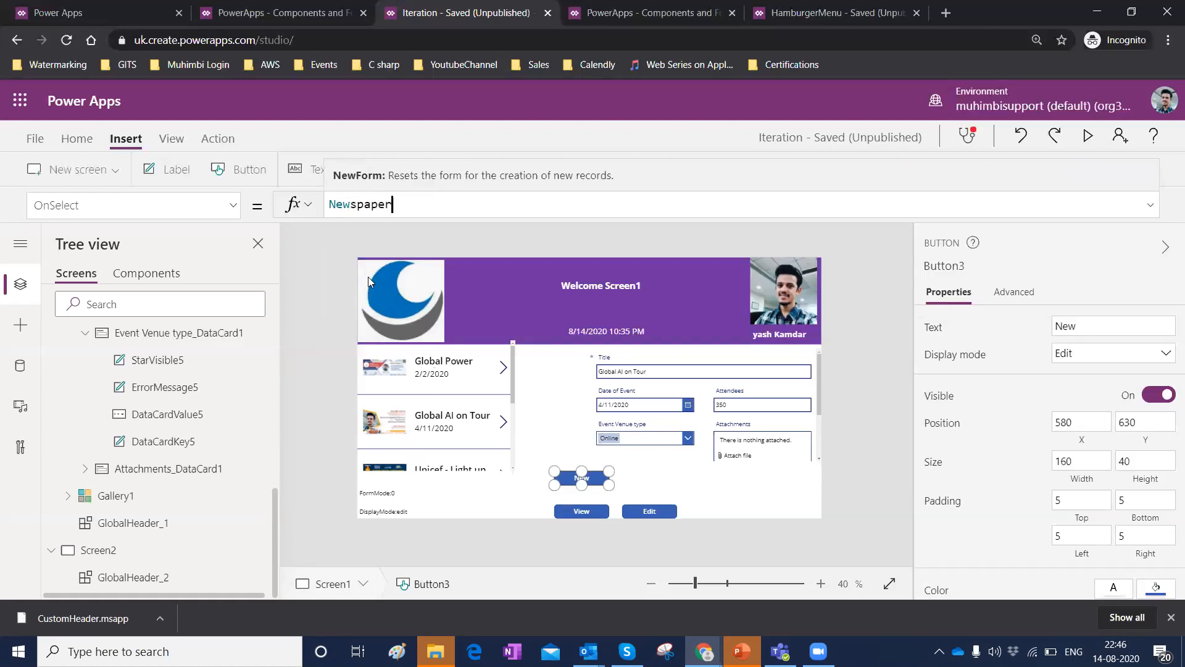
key(BackSpace)
key(BackSpace)
key(BackSpace)
key(BackSpace)
key(BackSpace)
key(BackSpace)
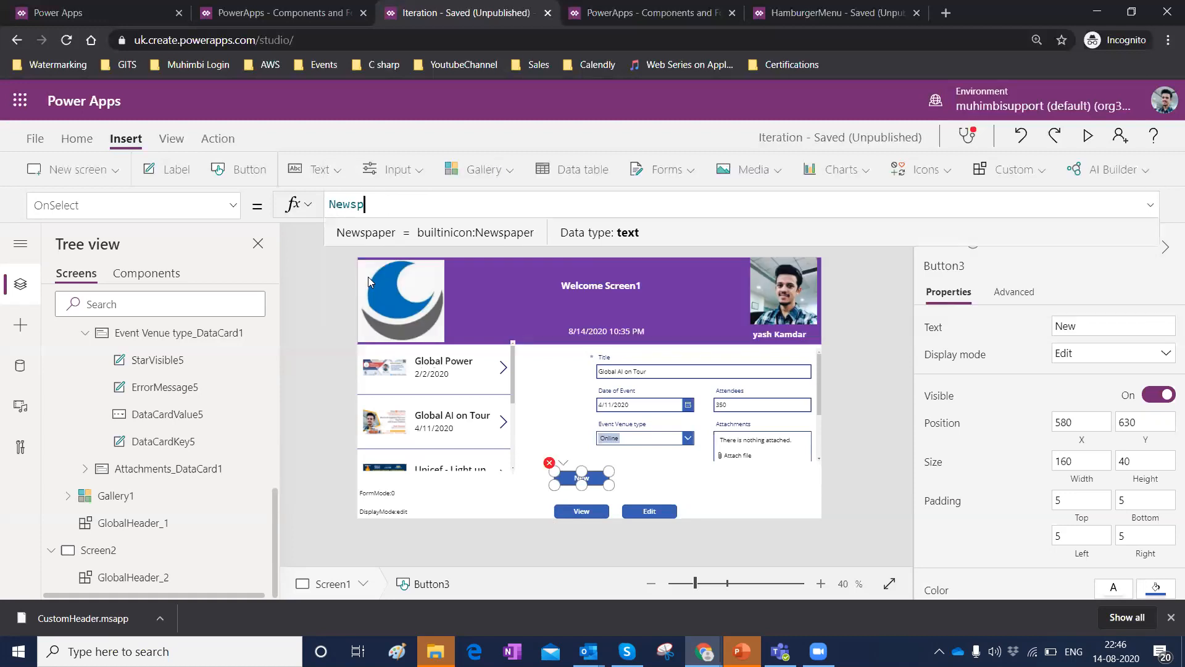
text(Form)
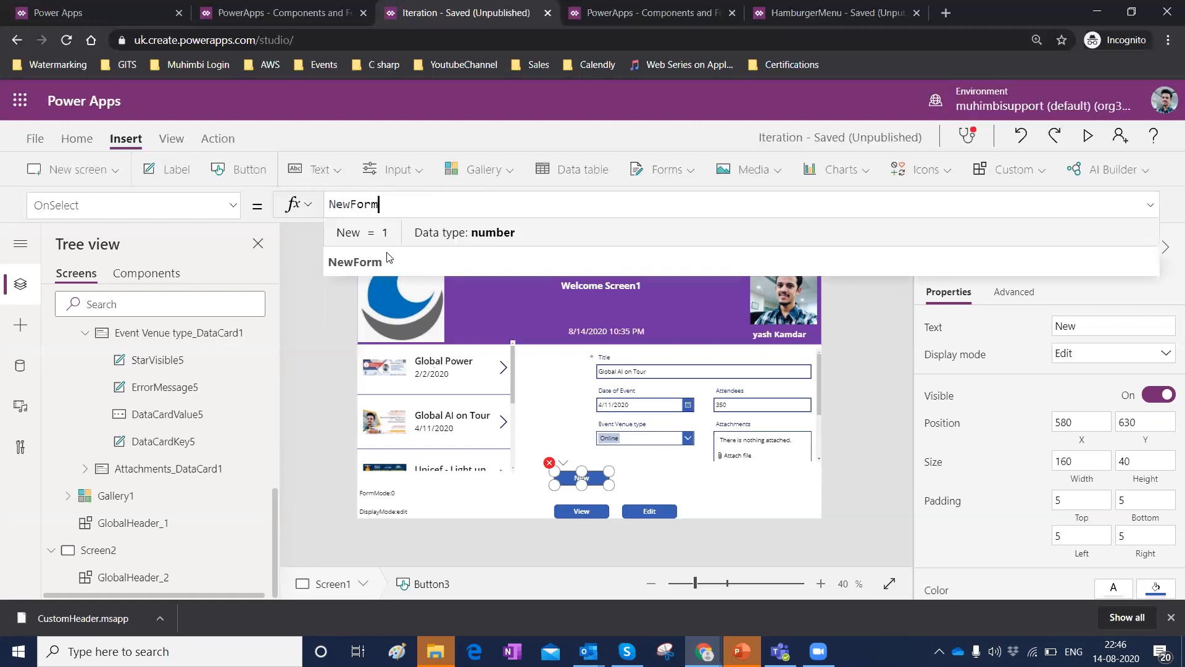
click(384, 258)
text(Form1)
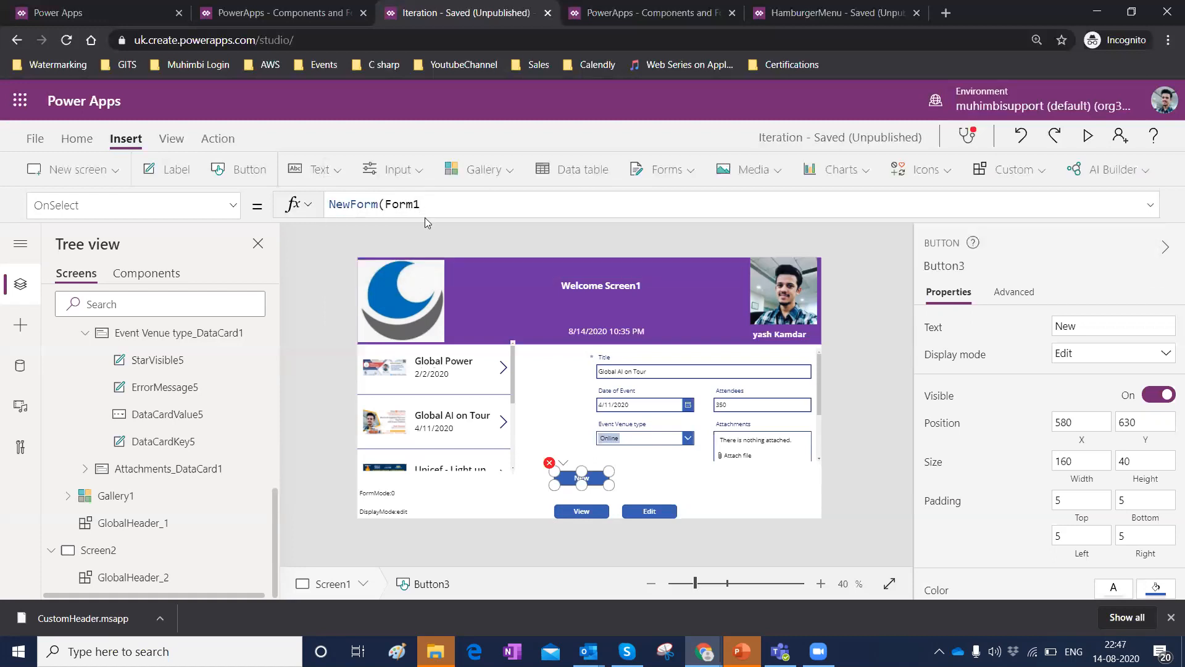
text())
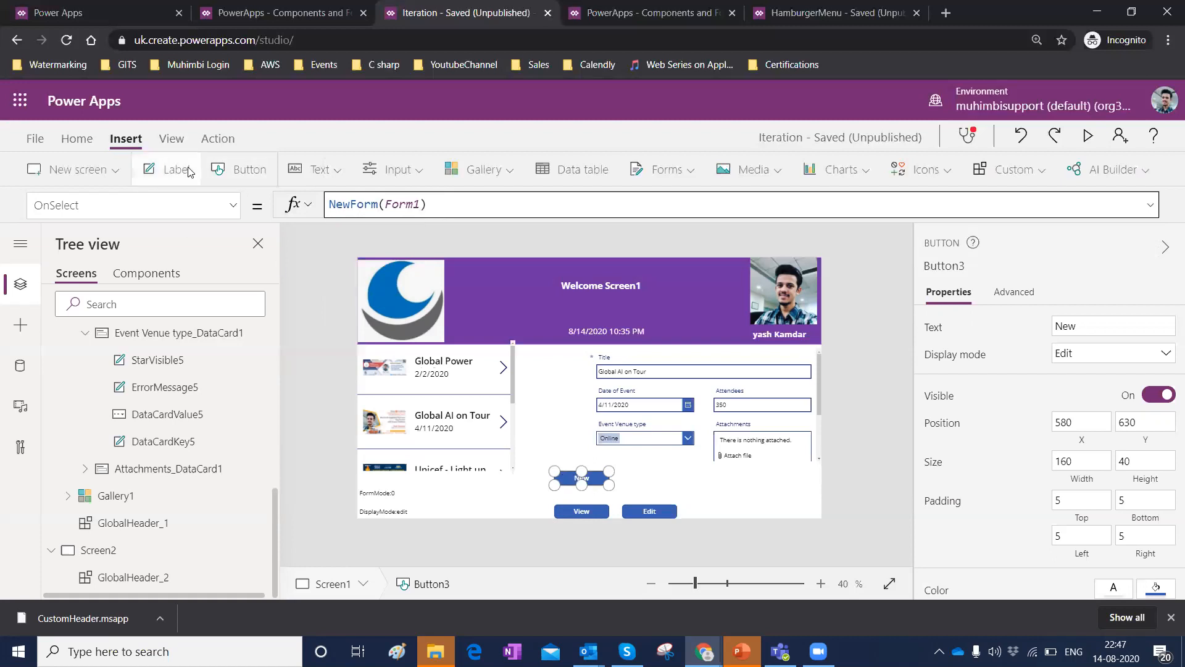
Insert a button beside the New button and label it Submit.
click(250, 173)
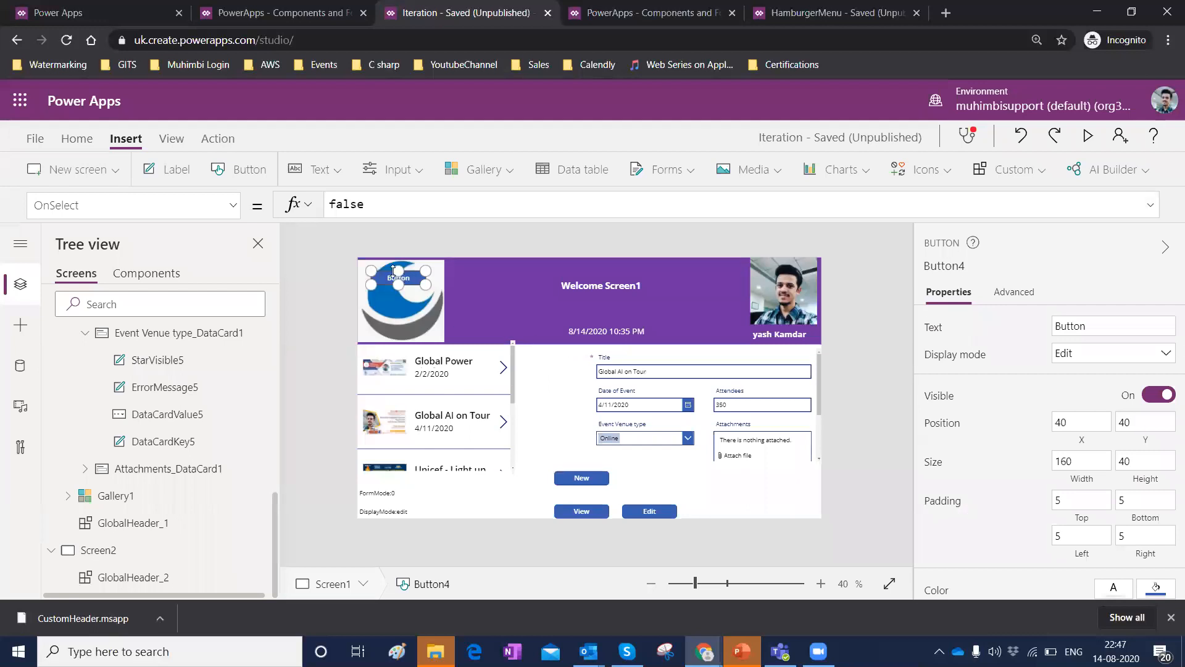
drag(710, 492, 652, 484)
click(1109, 325)
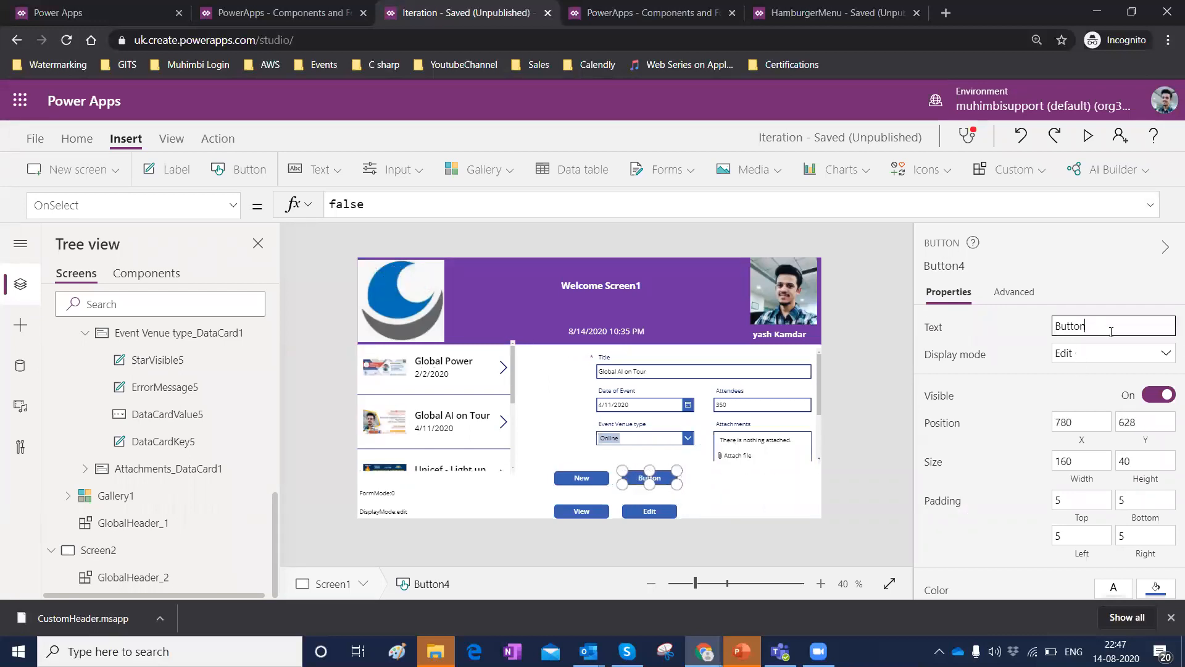
key(ctrl+a)
key(BackSpace)
text(Sub)
click(1037, 324)
Set the Submit button's OnSelect formula to SubmitForm(Form1).
click(389, 206)
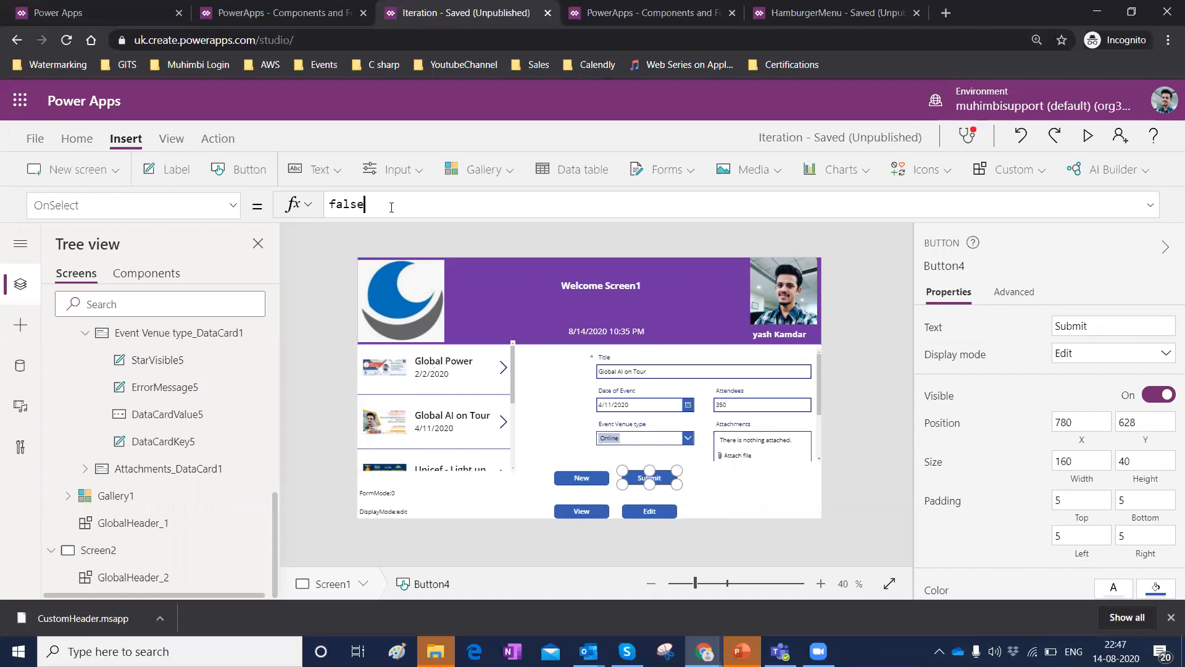
key(BackSpace)
key(BackSpace)
key(BackSpace)
key(BackSpace)
key(BackSpace)
text(Submut)
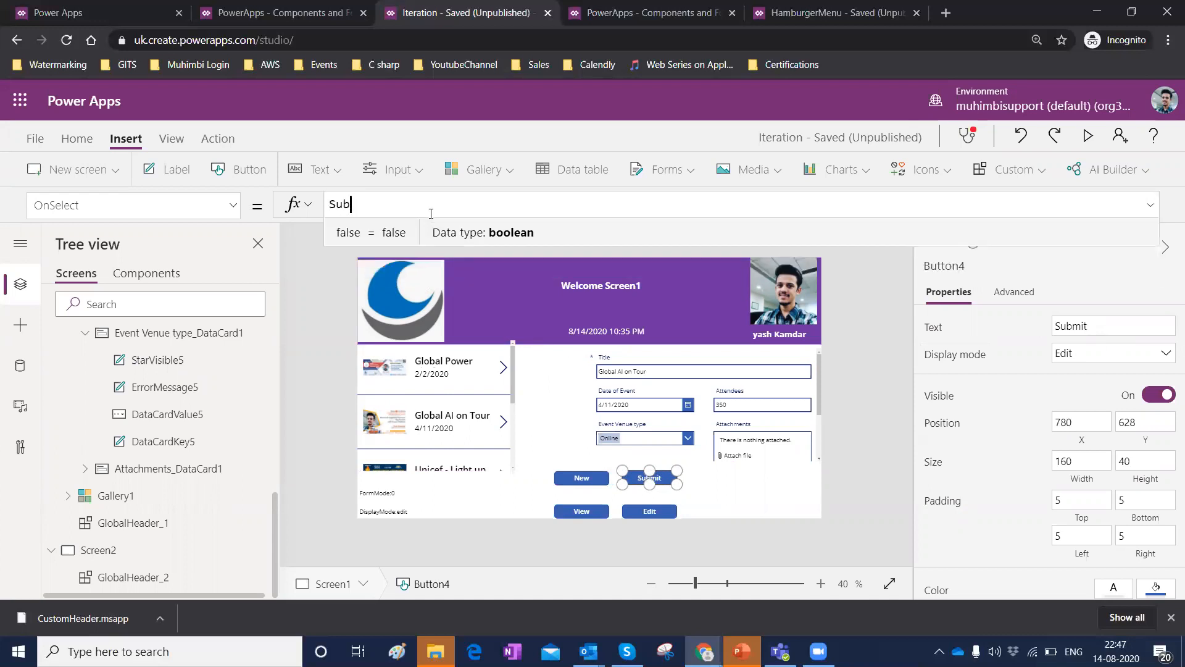
key(BackSpace)
key(BackSpace)
text(it)
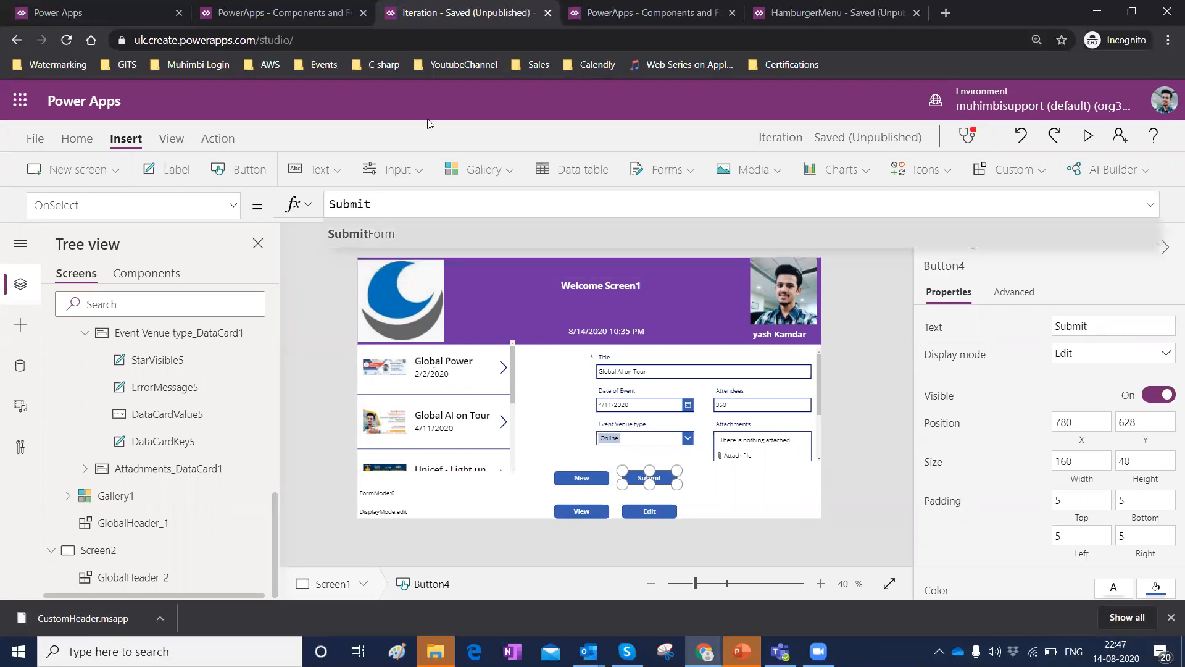
click(353, 234)
text(FOrm1)
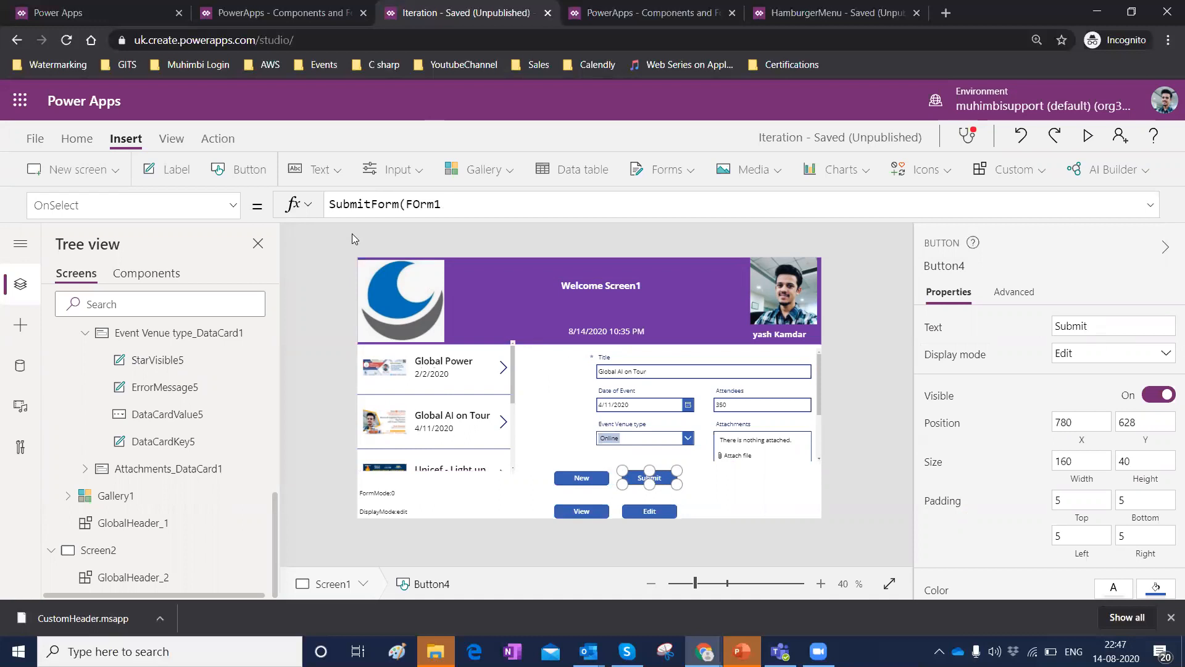
key(BackSpace)
key(BackSpace)
key(BackSpace)
key(BackSpace)
text(orm1))
Review the New and Submit buttons' OnSelect formulas and open the app preview.
click(578, 476)
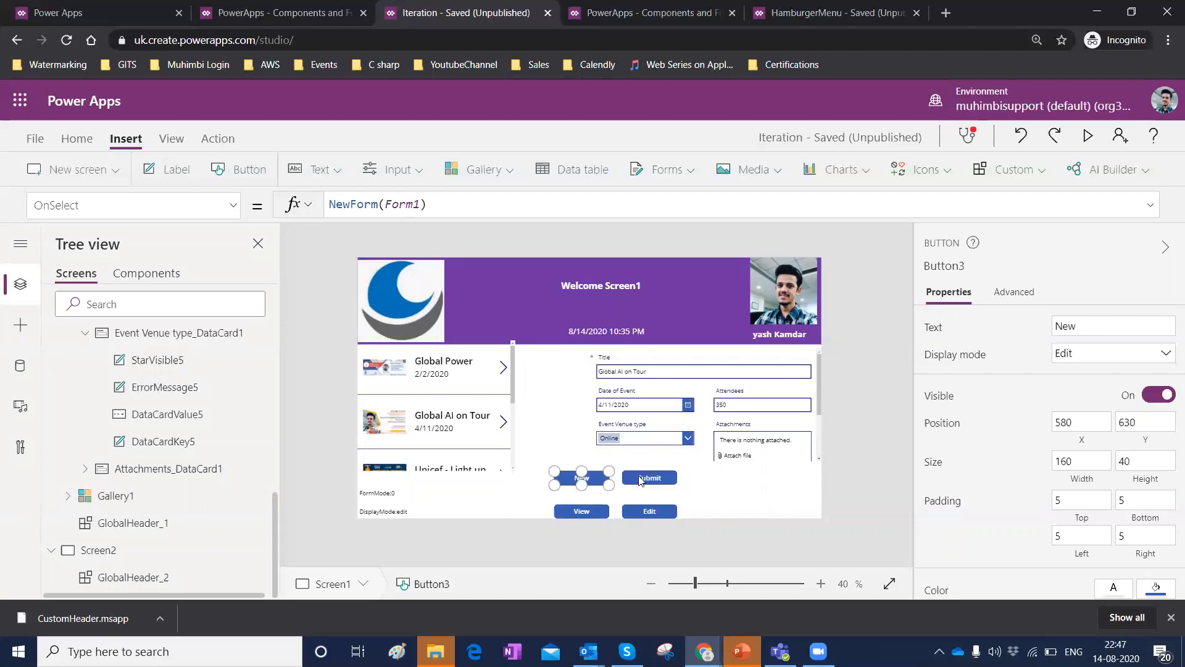
click(640, 476)
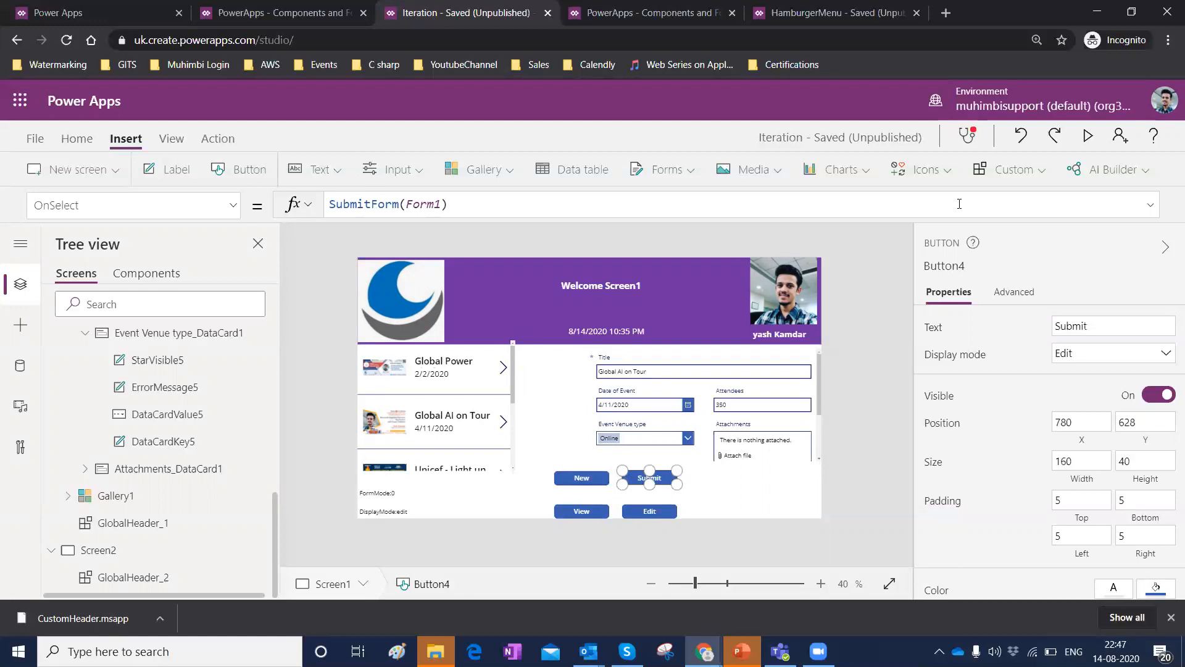
click(1084, 139)
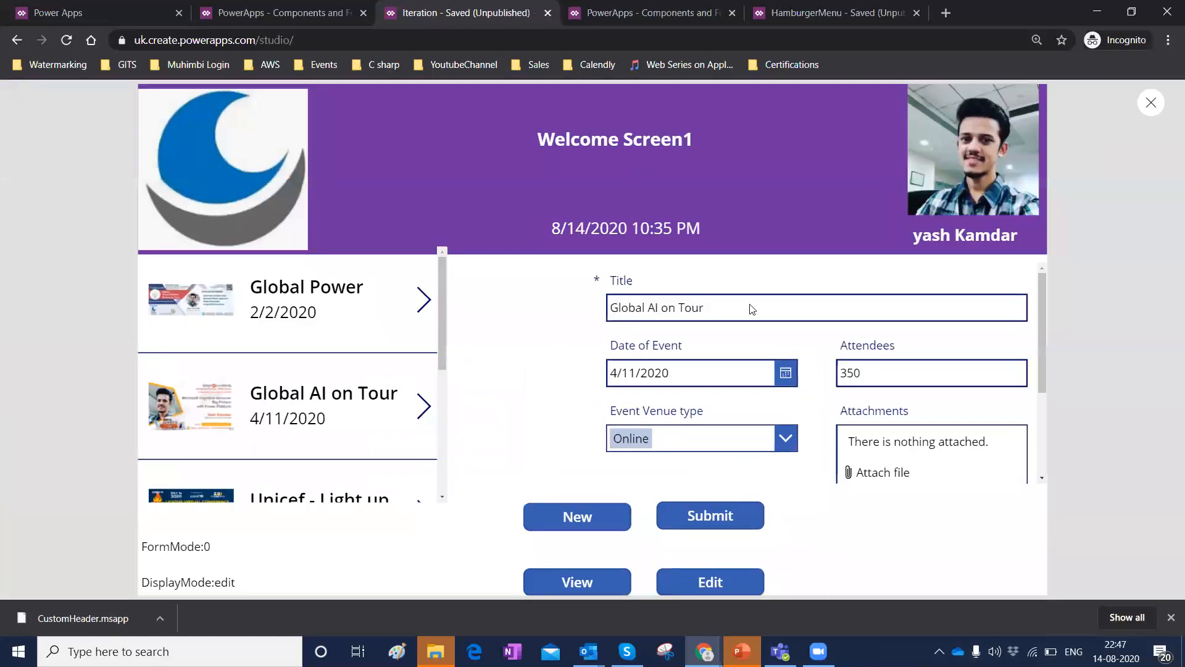
In the preview, switch the form to Edit and then to New mode to start a blank record.
click(713, 584)
click(640, 309)
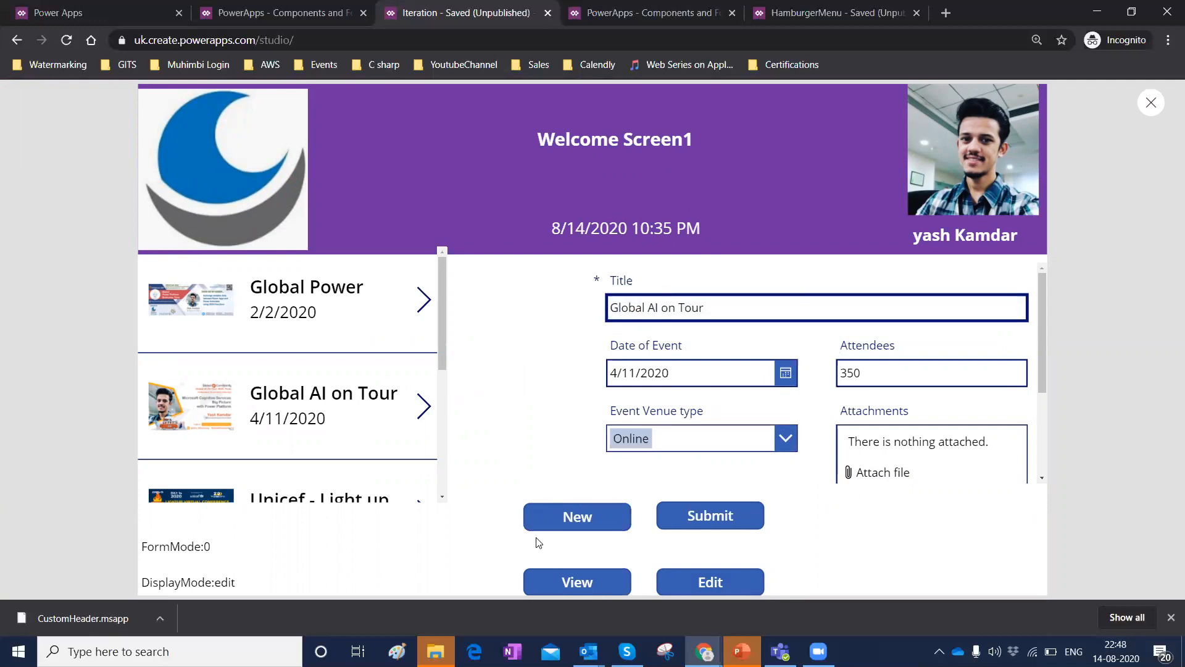
click(543, 517)
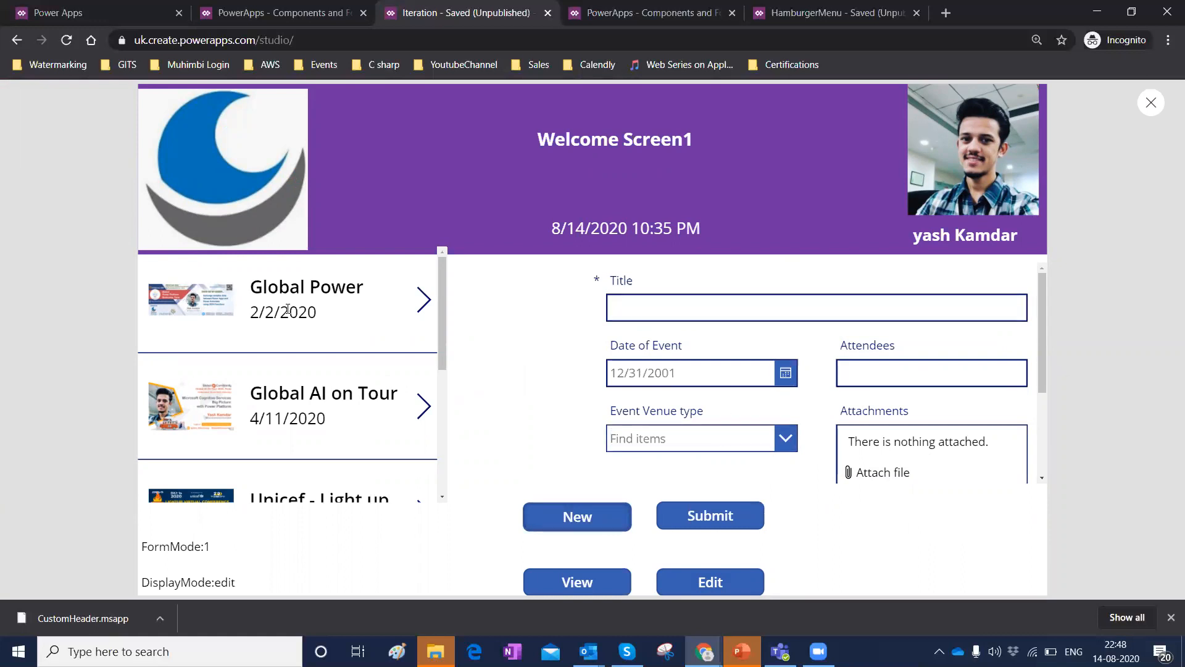
scroll(288, 309, down, 4)
scroll(278, 415, up, 1)
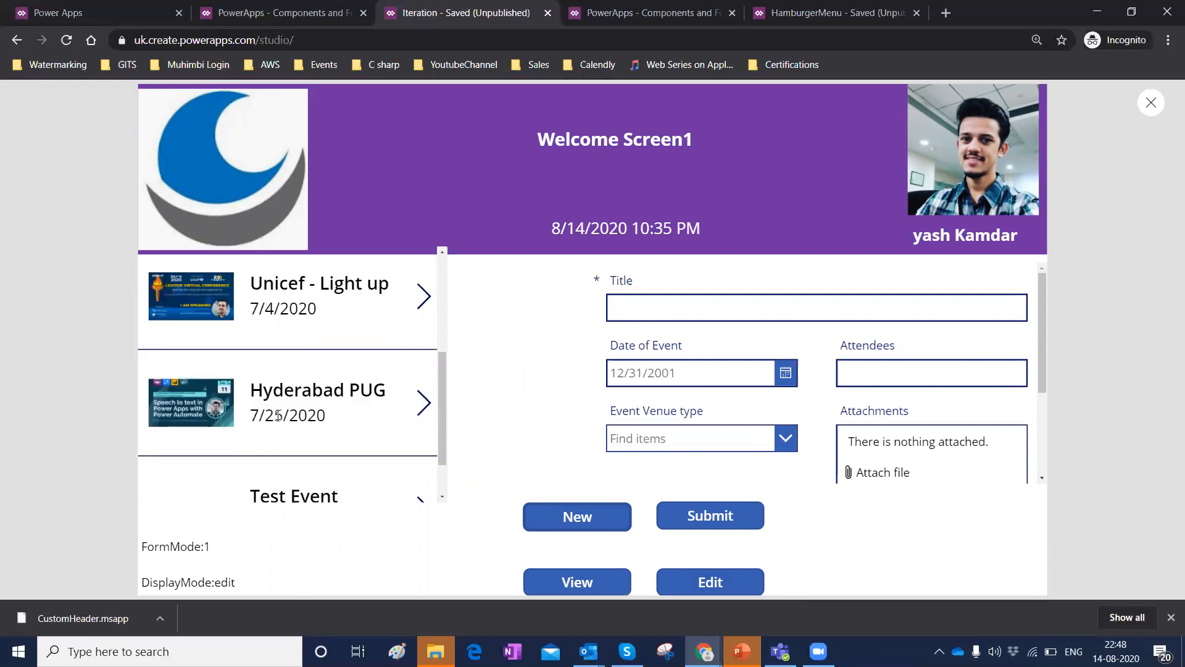
scroll(279, 415, up, 3)
scroll(306, 347, down, 1)
scroll(306, 347, up, 1)
Fill the new record with title SPUG, date 8/14/2020, venue Online and 600 attendees, then submit it.
click(643, 311)
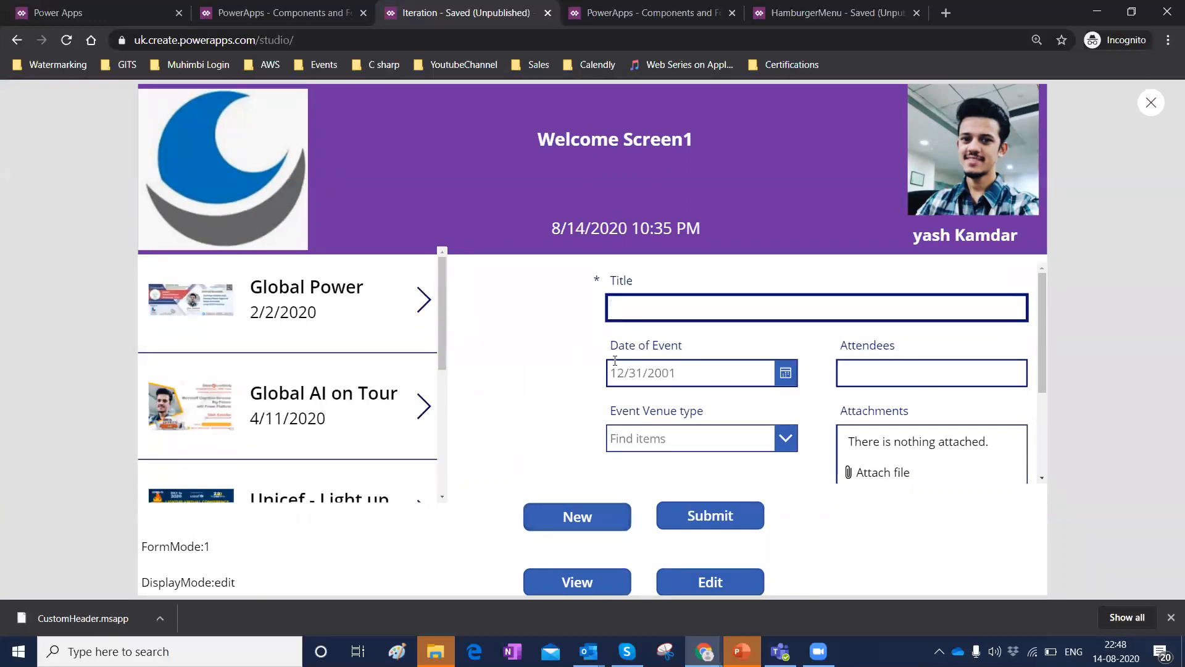
text(SPUG)
click(785, 373)
click(792, 455)
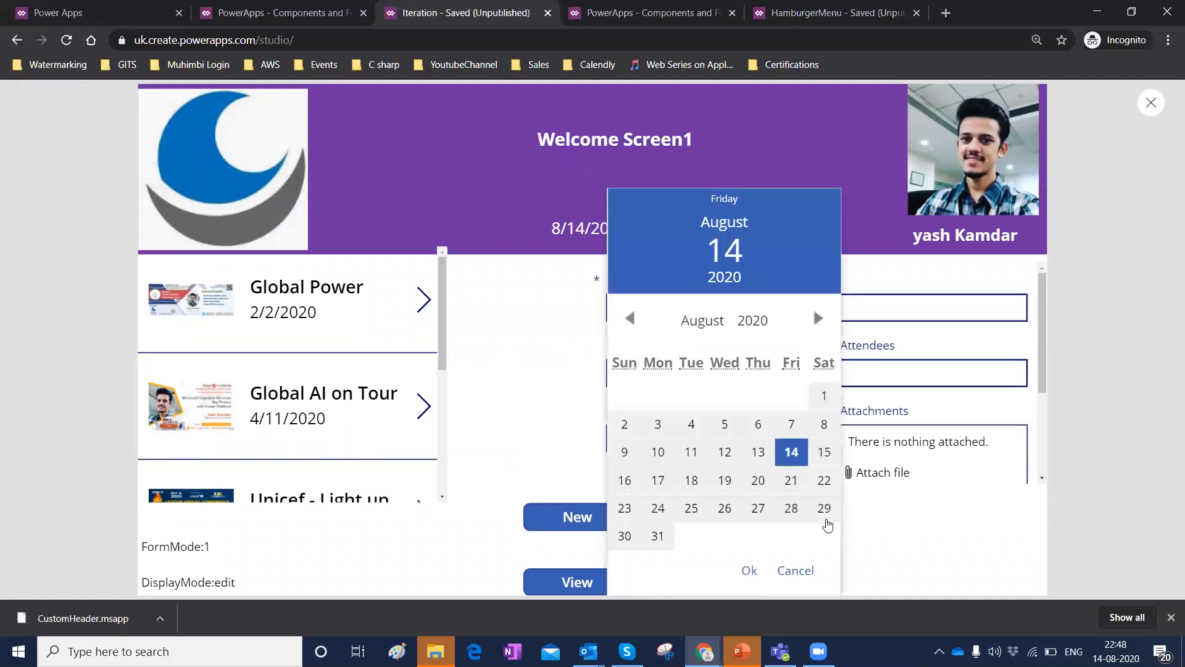
click(750, 571)
click(663, 438)
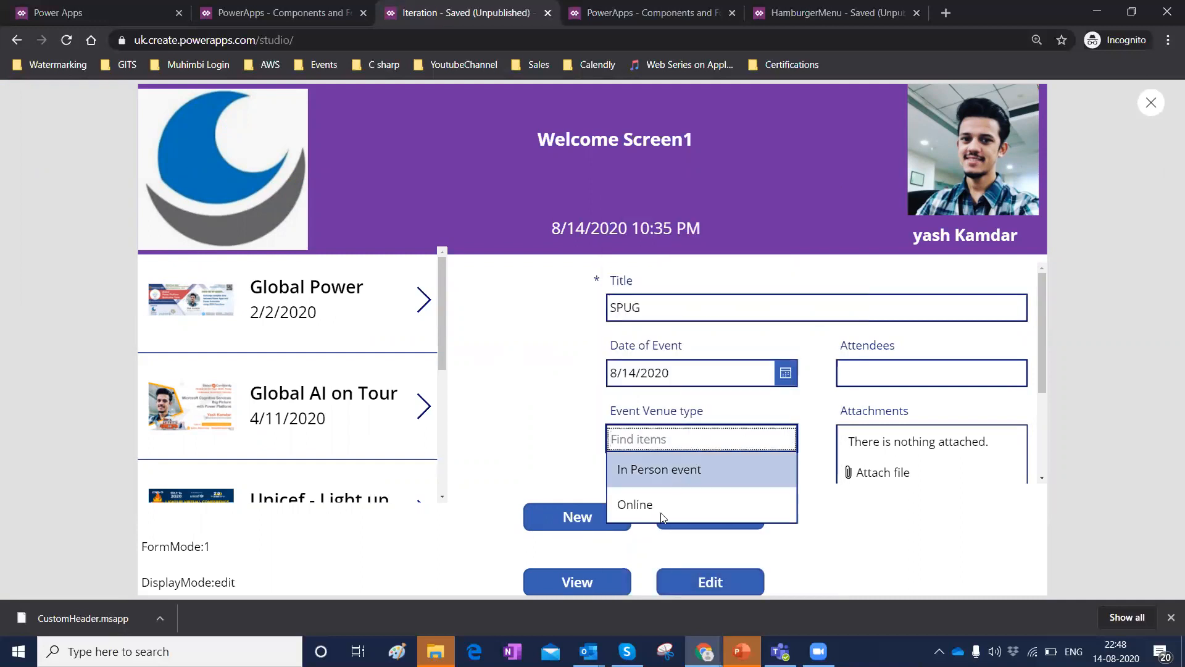
click(663, 516)
click(863, 375)
text(600)
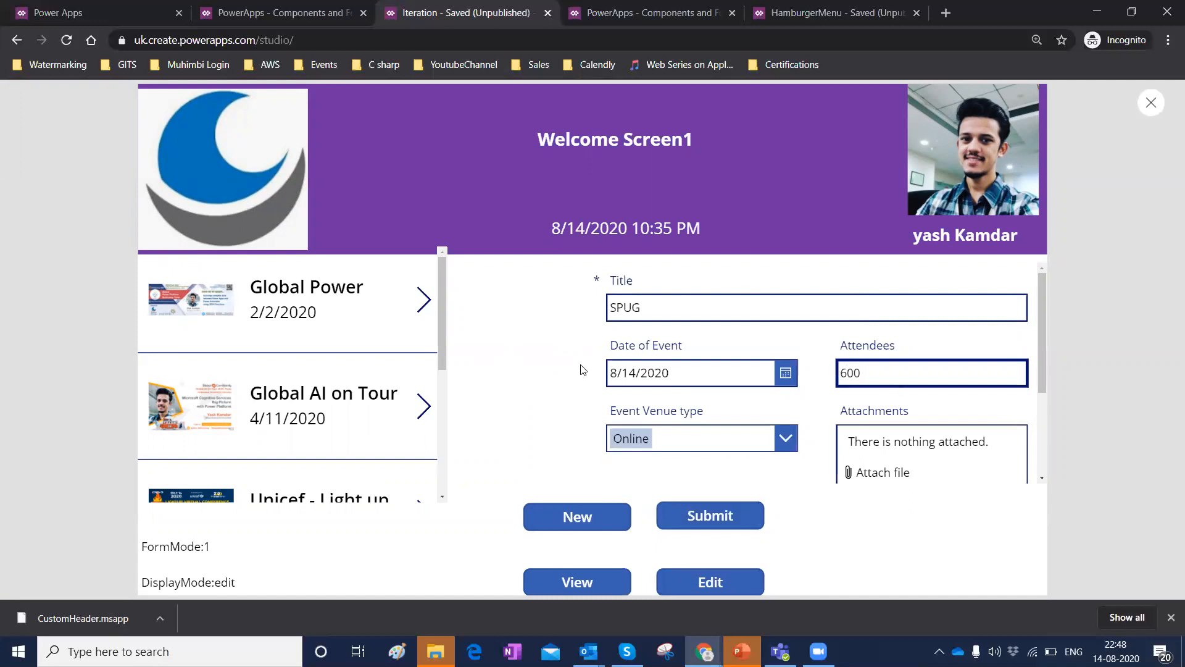
click(689, 515)
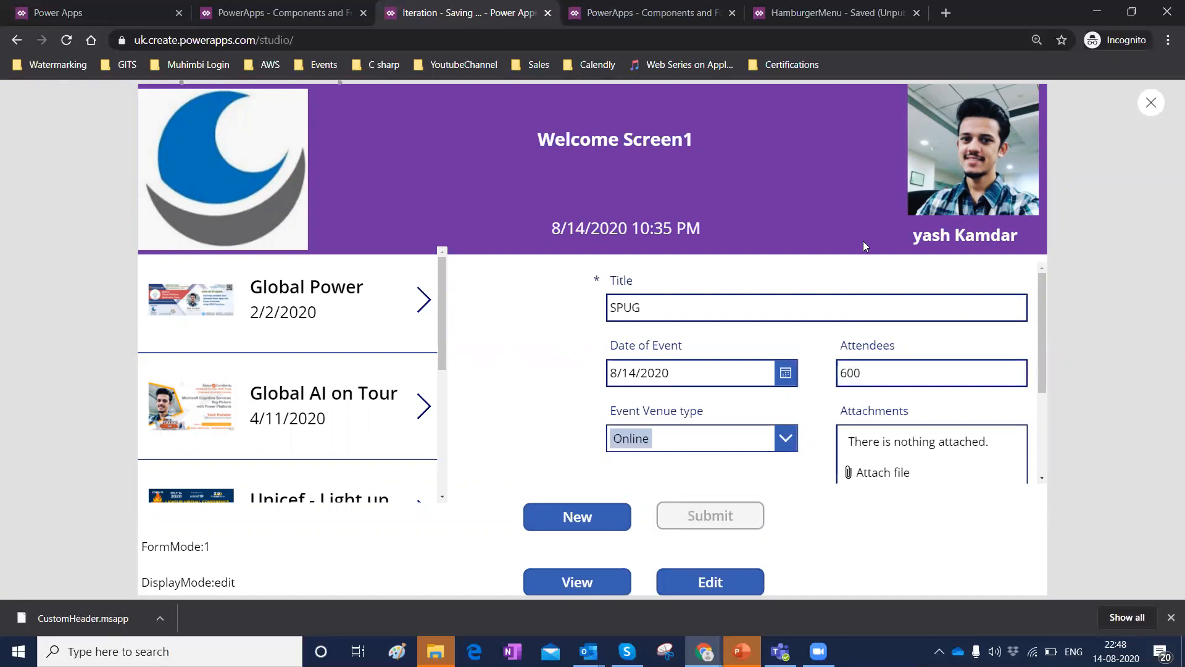
Scroll the gallery to the end and select the SPUG record.
drag(443, 295, 442, 444)
click(315, 452)
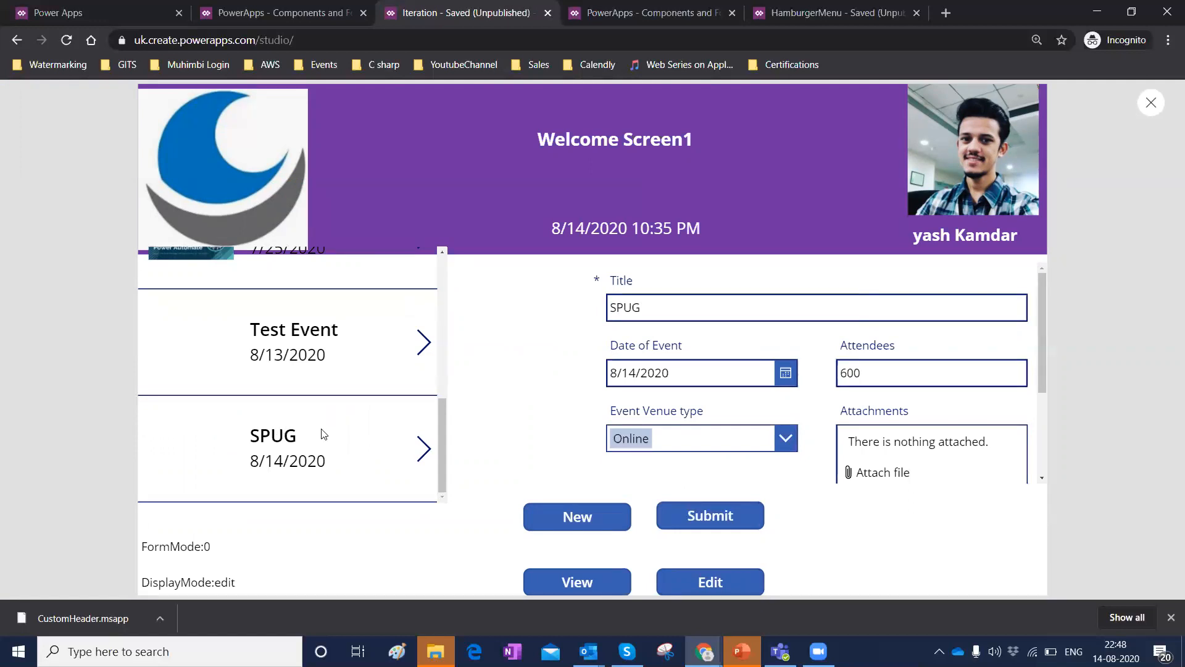
mouse_move(819, 651)
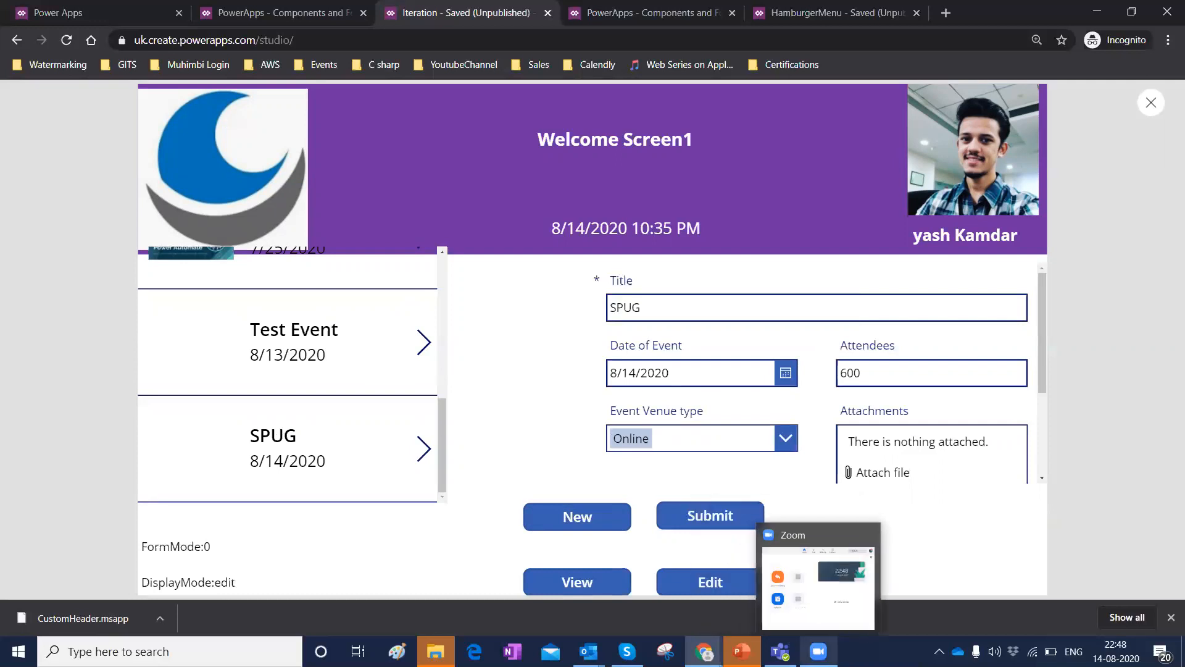
click(818, 652)
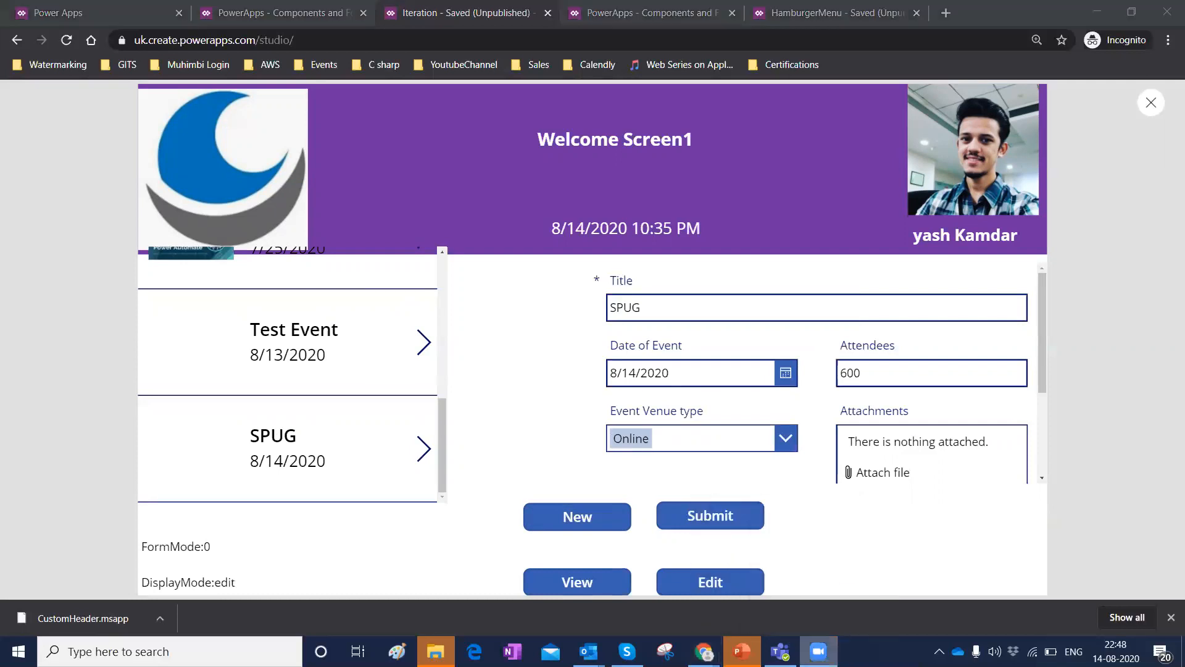